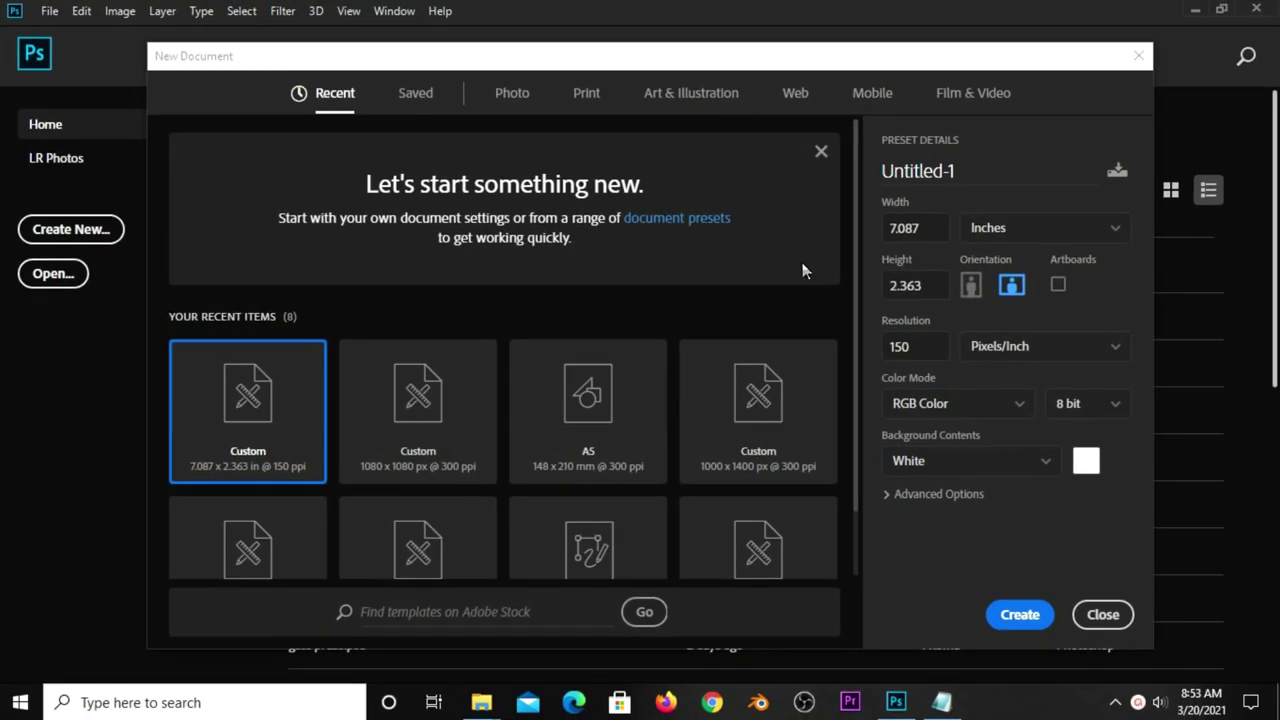
# Create a blank white 7.087 × 2.363 in document at 150 ppi.
pyautogui.click(938, 231)
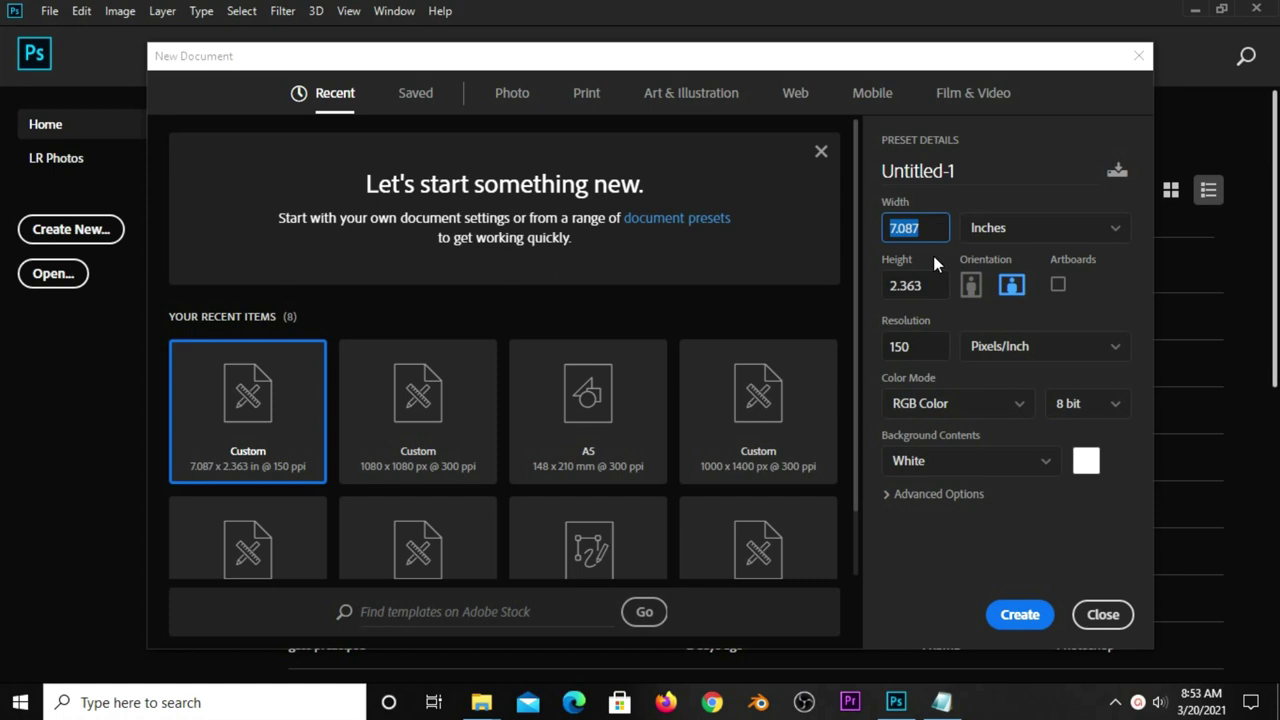
pyautogui.click(928, 284)
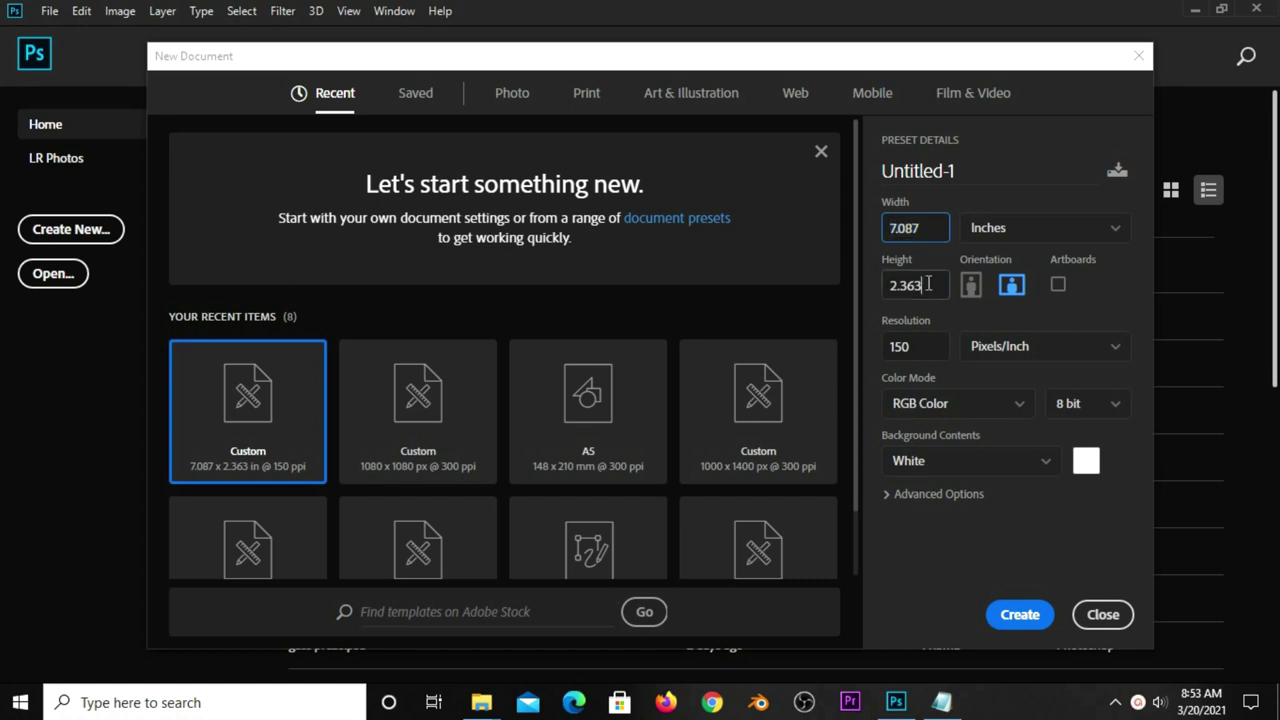
pyautogui.click(931, 346)
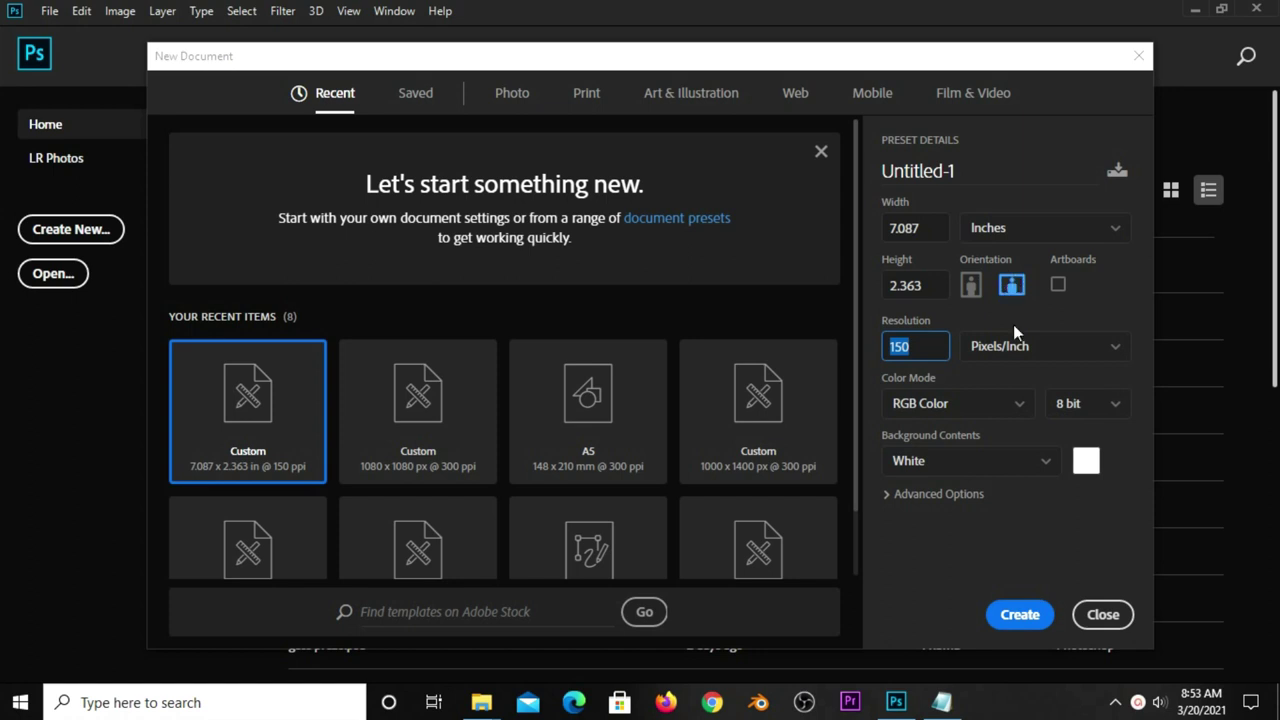
pyautogui.click(1010, 616)
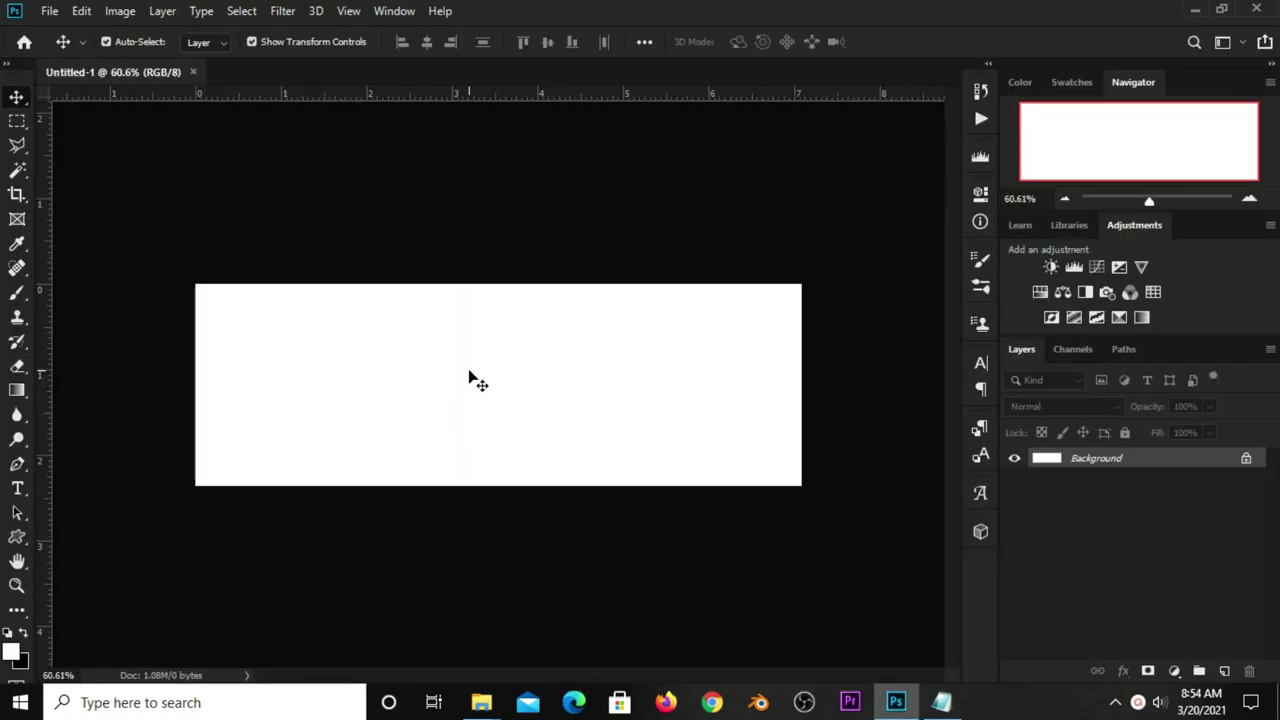
# Add a Gradient Fill layer using the black-to-white preset in Radial style.
pyautogui.click(1170, 670)
pyautogui.click(1165, 358)
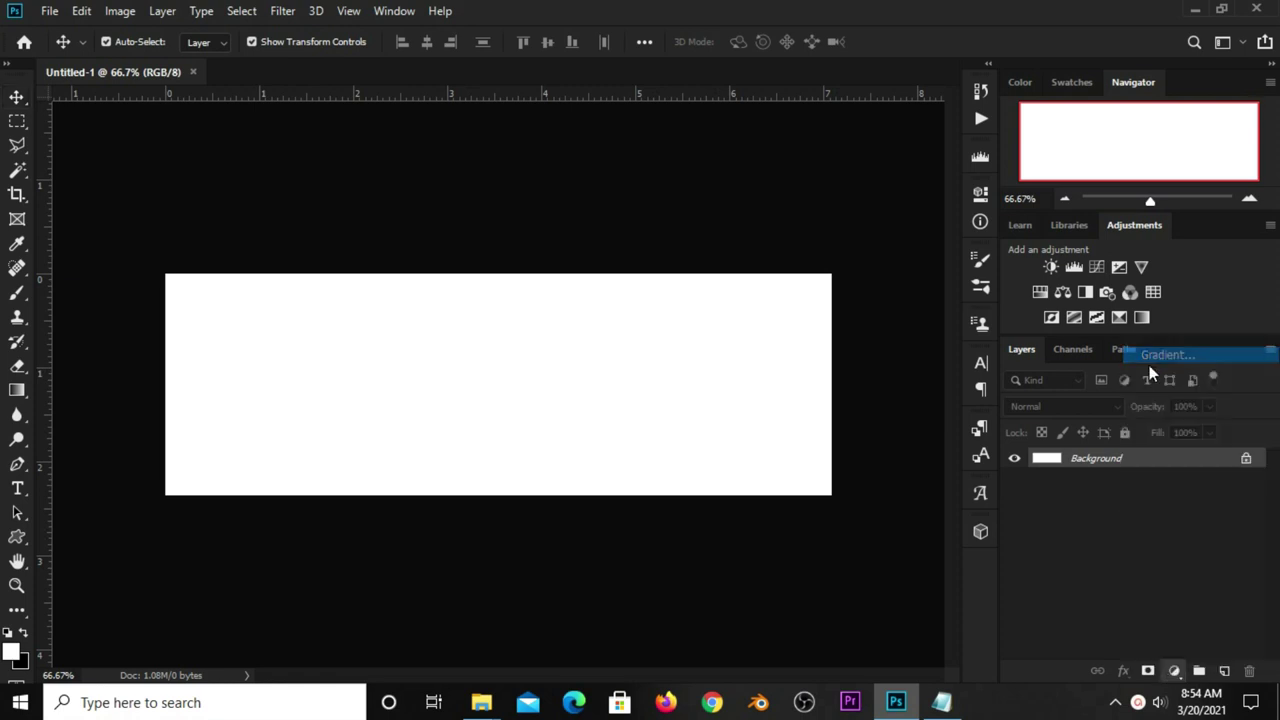
pyautogui.click(589, 168)
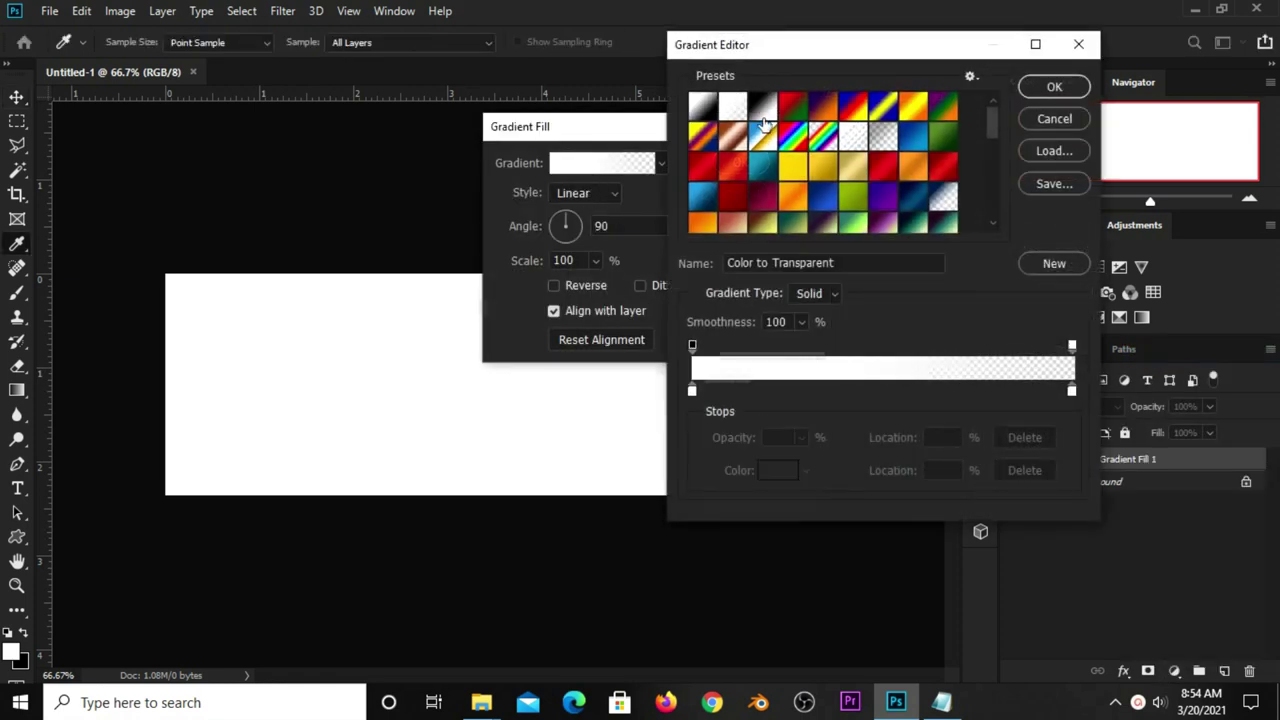
pyautogui.click(763, 108)
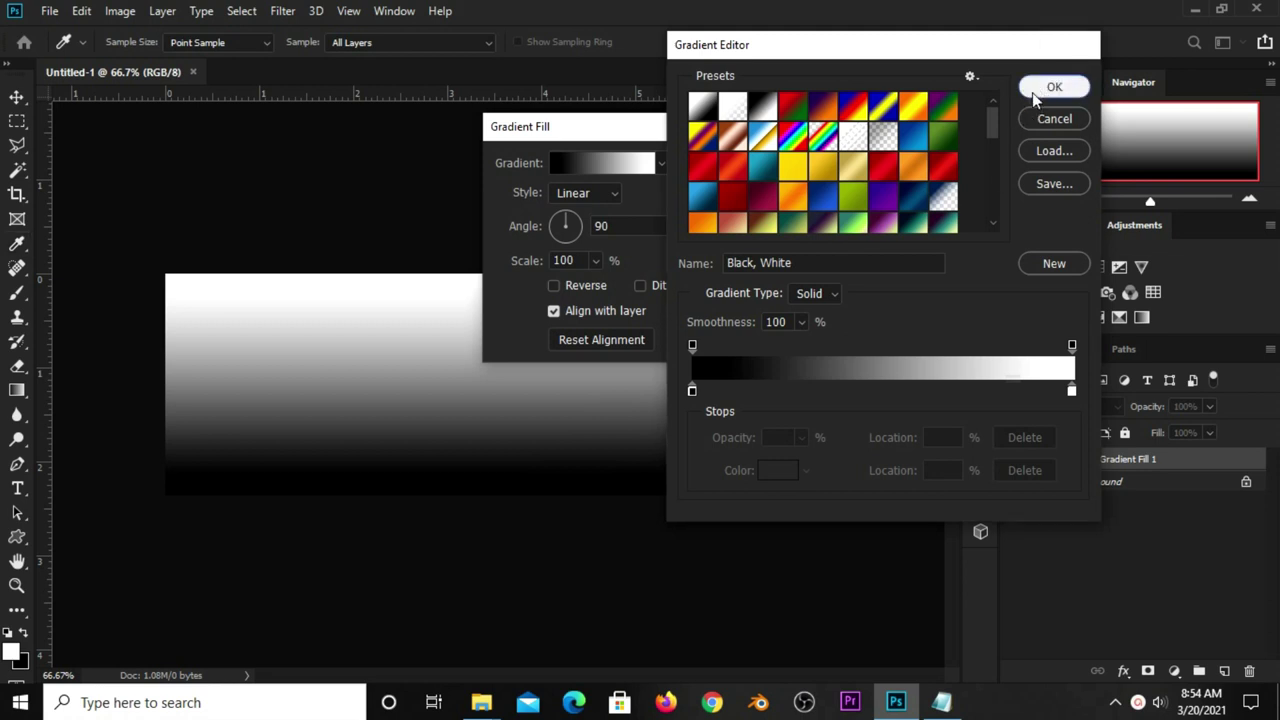
pyautogui.click(1050, 88)
pyautogui.click(589, 193)
pyautogui.click(588, 222)
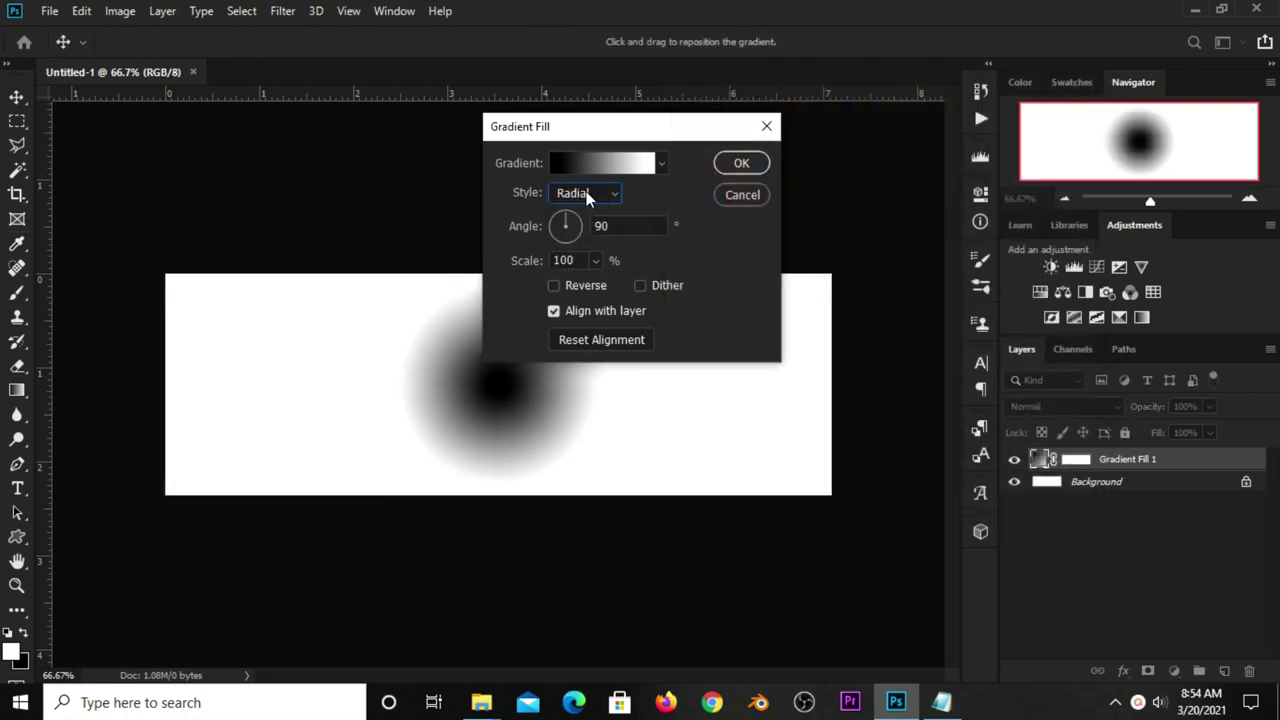
# Reverse the radial gradient, set its scale to 813%, and apply the fill.
pyautogui.doubleClick(641, 225)
pyautogui.click(590, 285)
pyautogui.click(594, 259)
pyautogui.moveTo(606, 287); pyautogui.dragTo(647, 283)
pyautogui.click(593, 271)
pyautogui.doubleClick(550, 259)
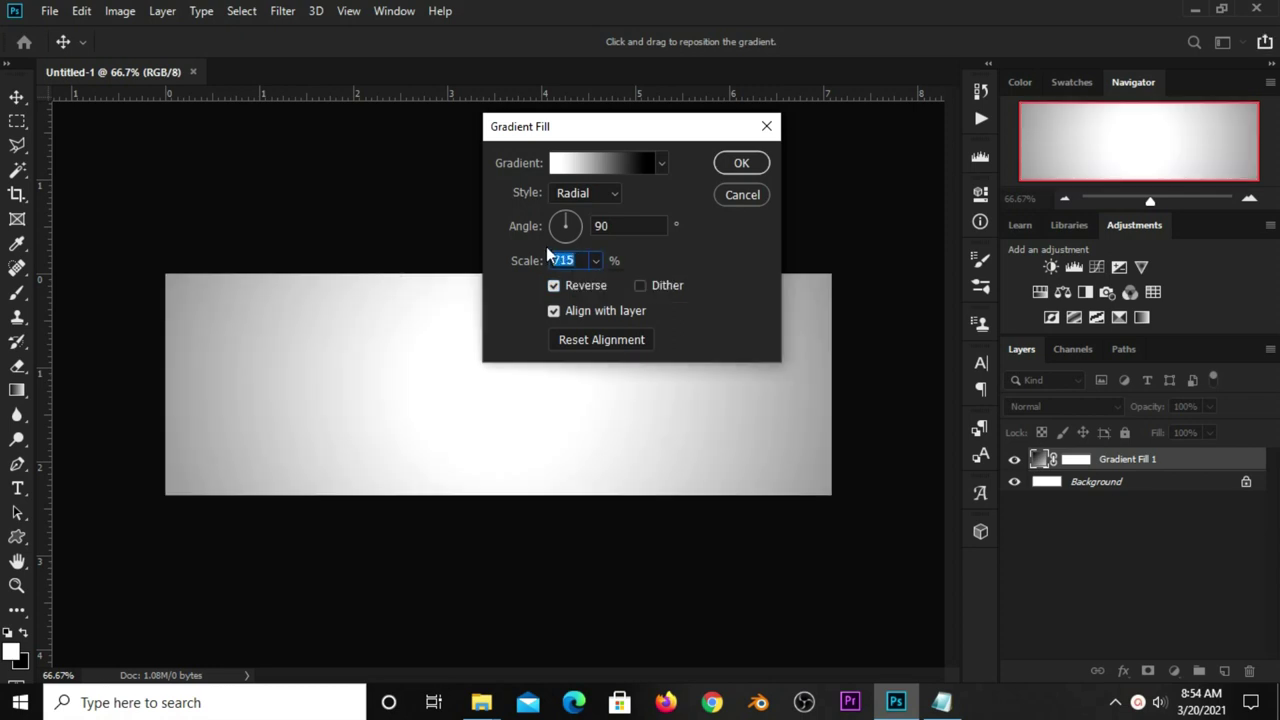
pyautogui.write('813')
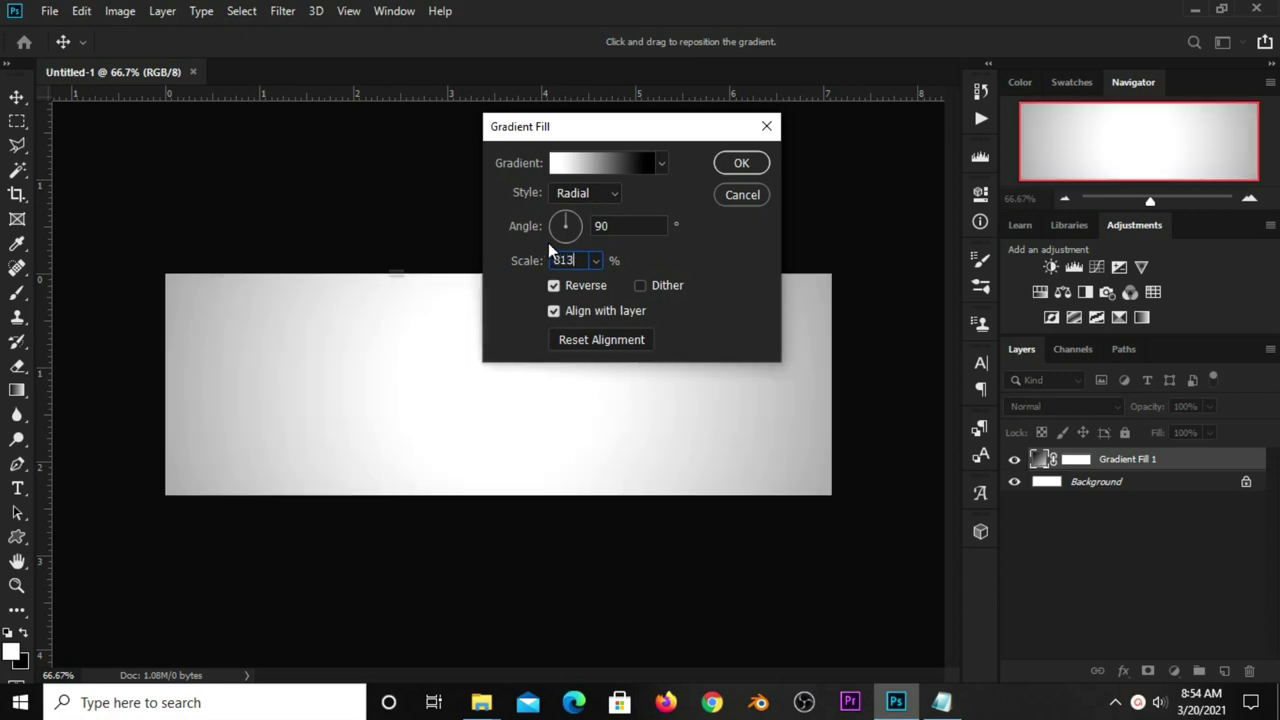
pyautogui.click(594, 260)
pyautogui.click(620, 225)
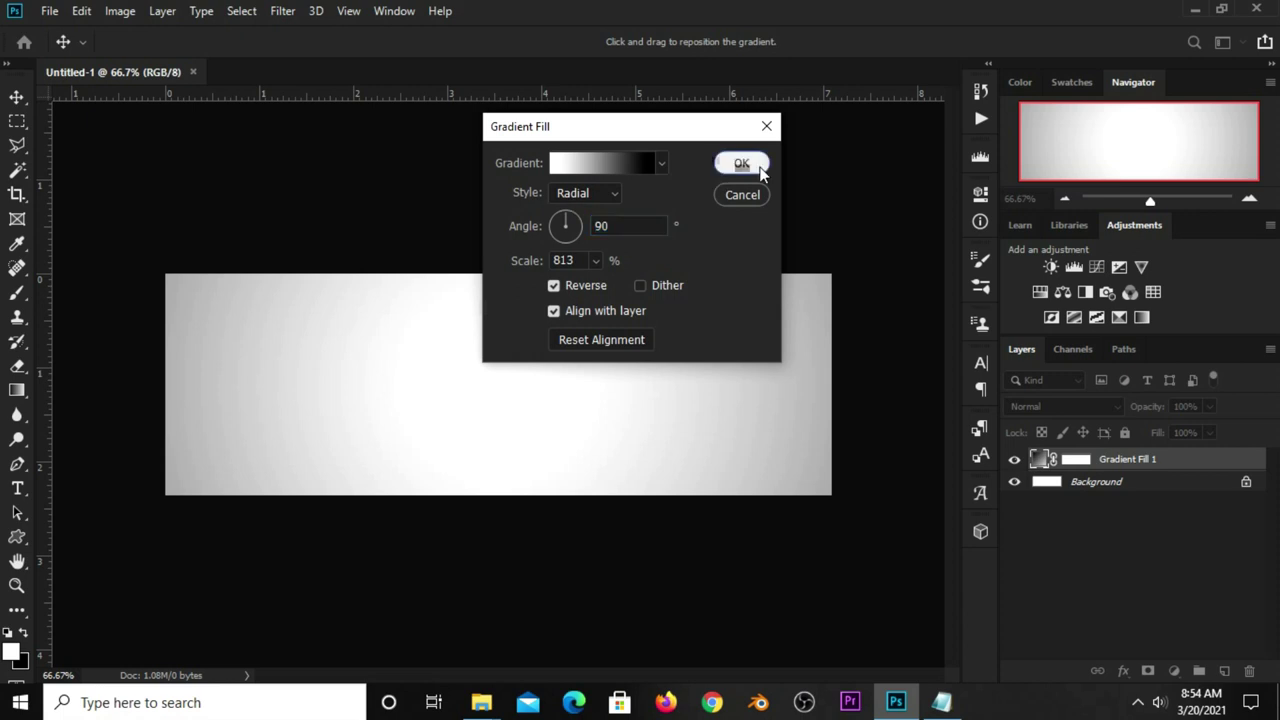
pyautogui.click(739, 163)
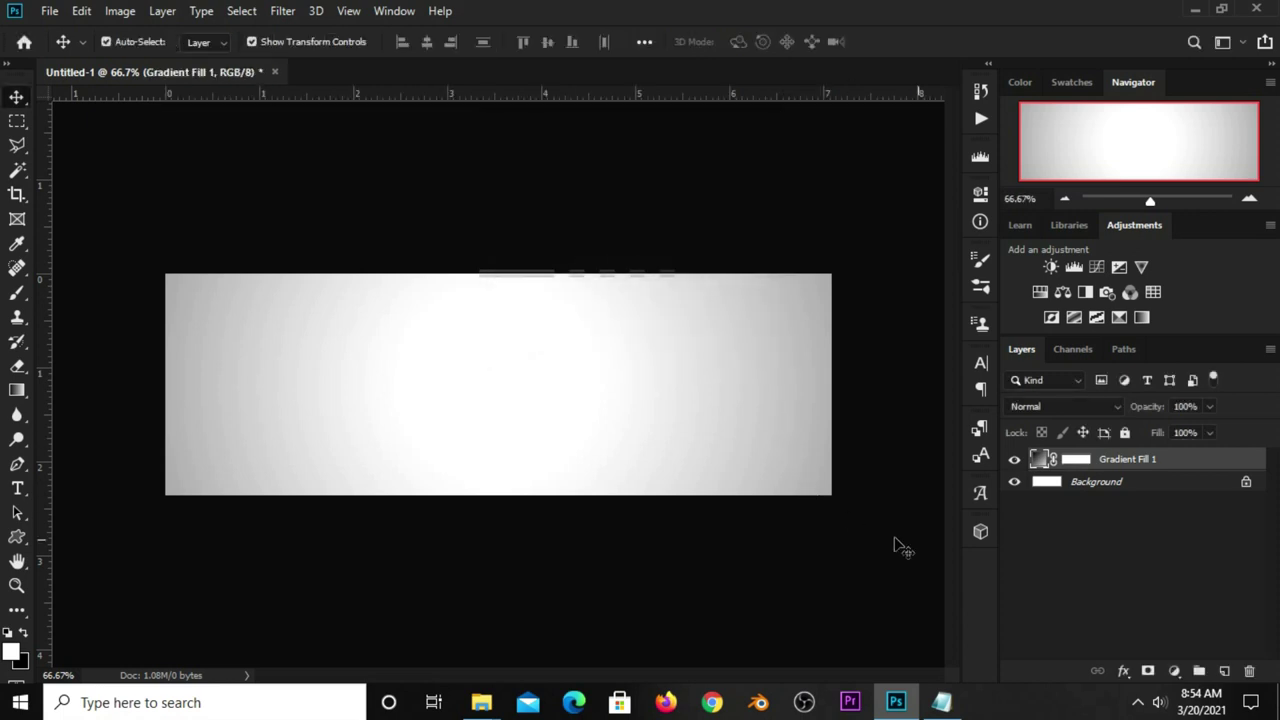
# Add a Solid Color fill layer using hex d60512 copied from the notes.
pyautogui.click(1174, 670)
pyautogui.click(1188, 343)
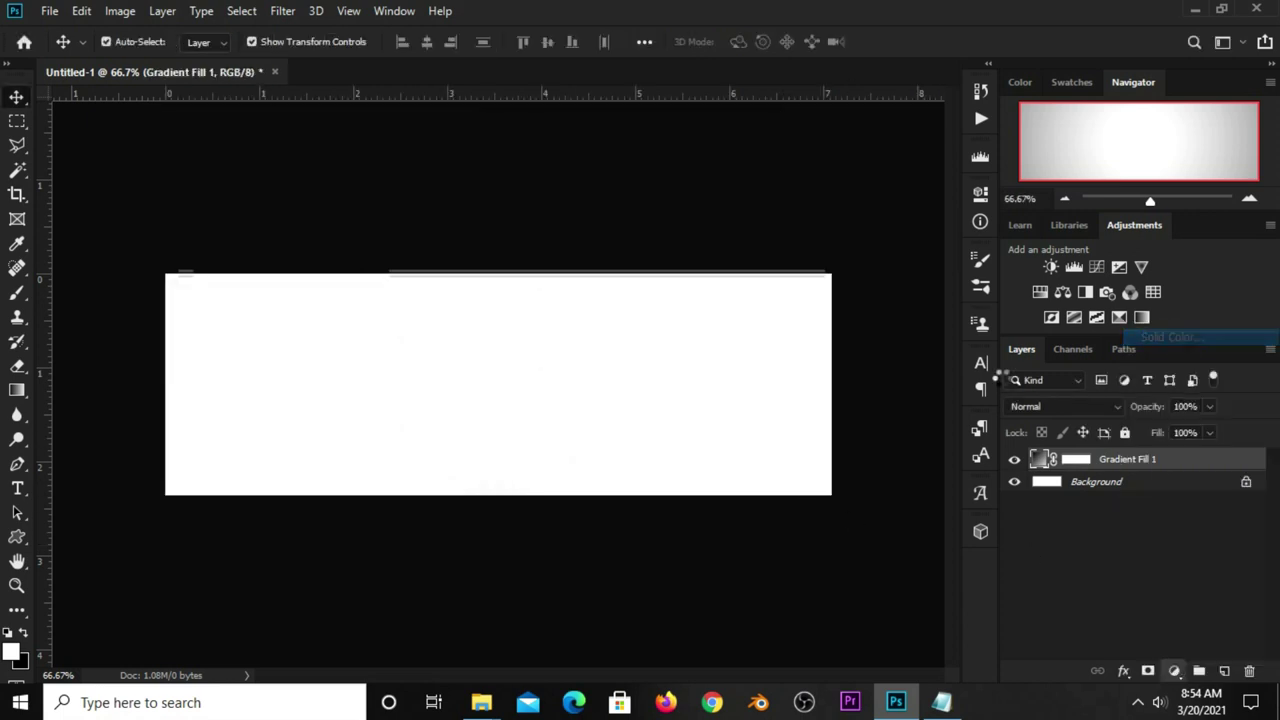
pyautogui.click(943, 703)
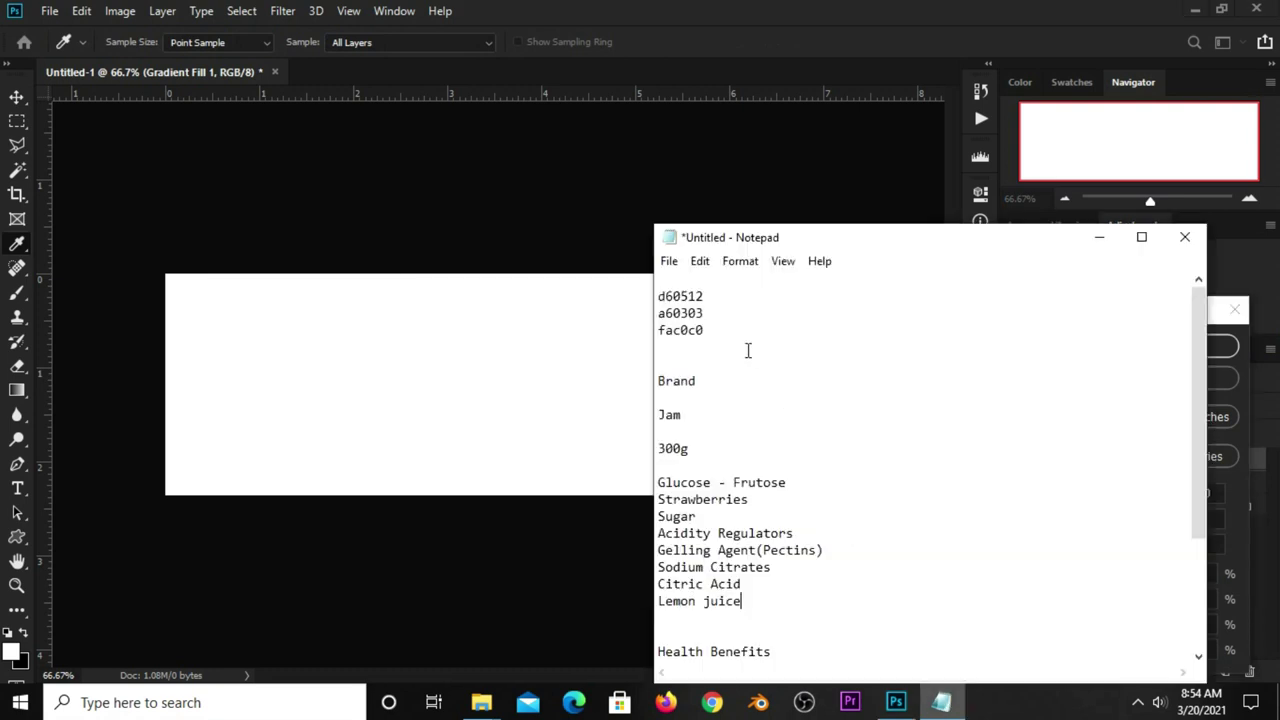
pyautogui.doubleClick(700, 297)
pyautogui.rightClick(698, 298)
pyautogui.click(755, 357)
pyautogui.click(560, 463)
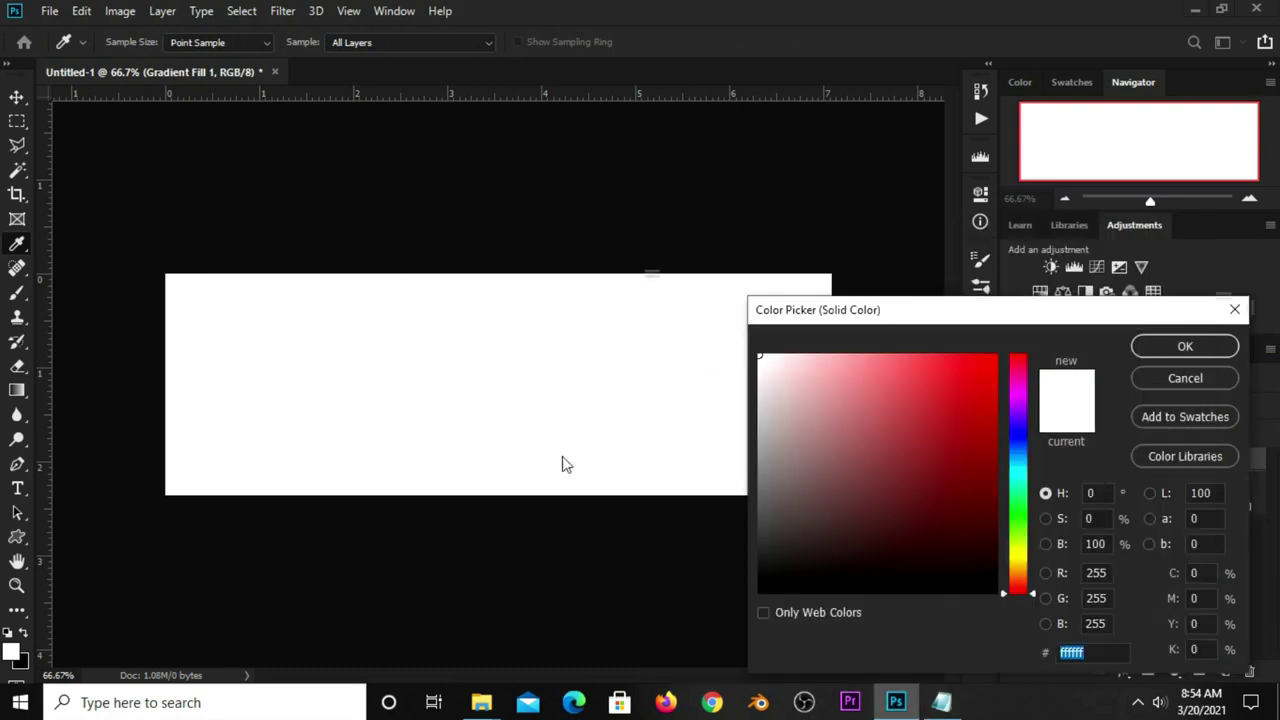
pyautogui.rightClick(1065, 655)
pyautogui.click(1079, 477)
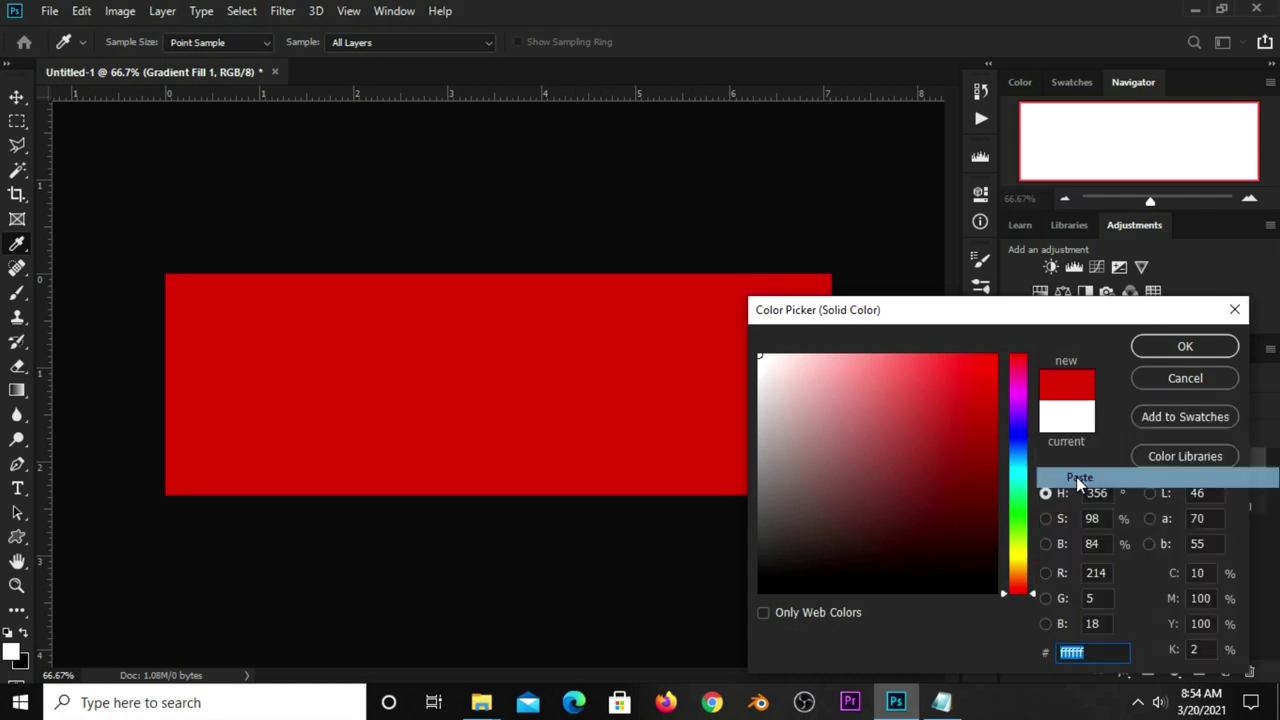
pyautogui.moveTo(1008, 322); pyautogui.dragTo(770, 260)
pyautogui.doubleClick(869, 590)
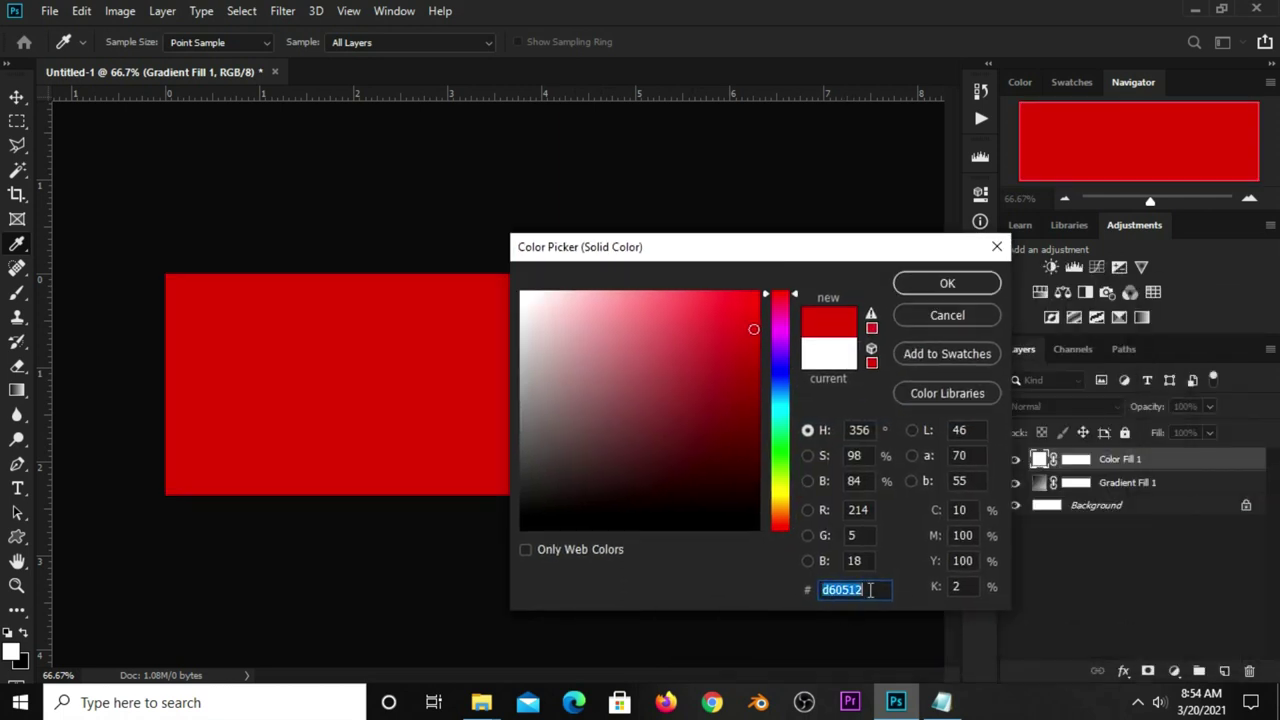
pyautogui.click(935, 283)
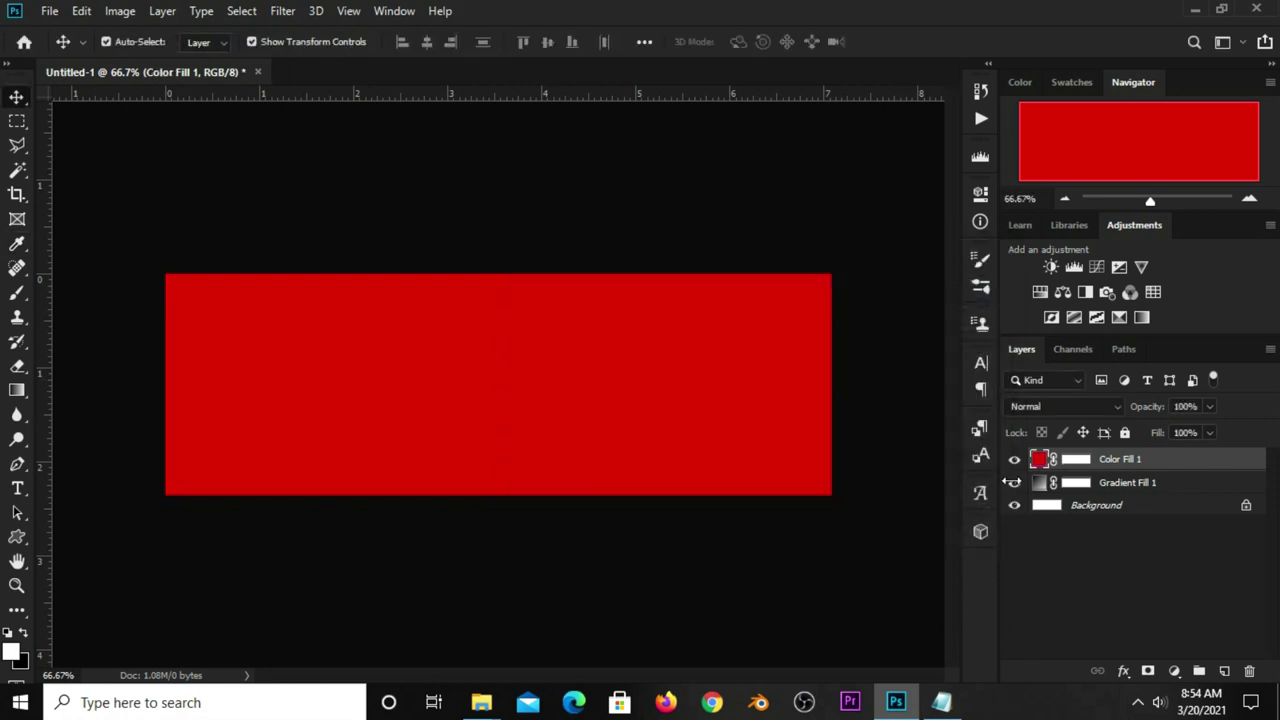
# Set the red fill layer to Overlay blend mode at 68% opacity.
pyautogui.click(1014, 459)
pyautogui.click(1062, 406)
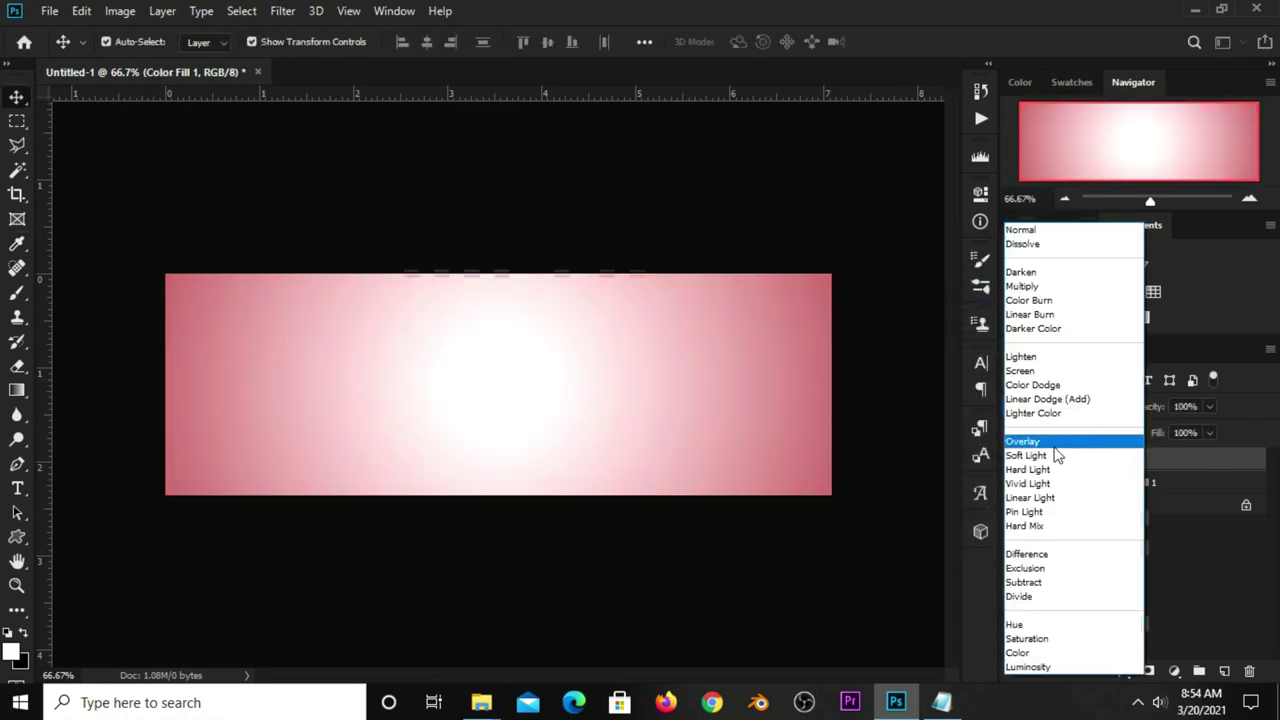
pyautogui.click(1056, 443)
pyautogui.click(1209, 406)
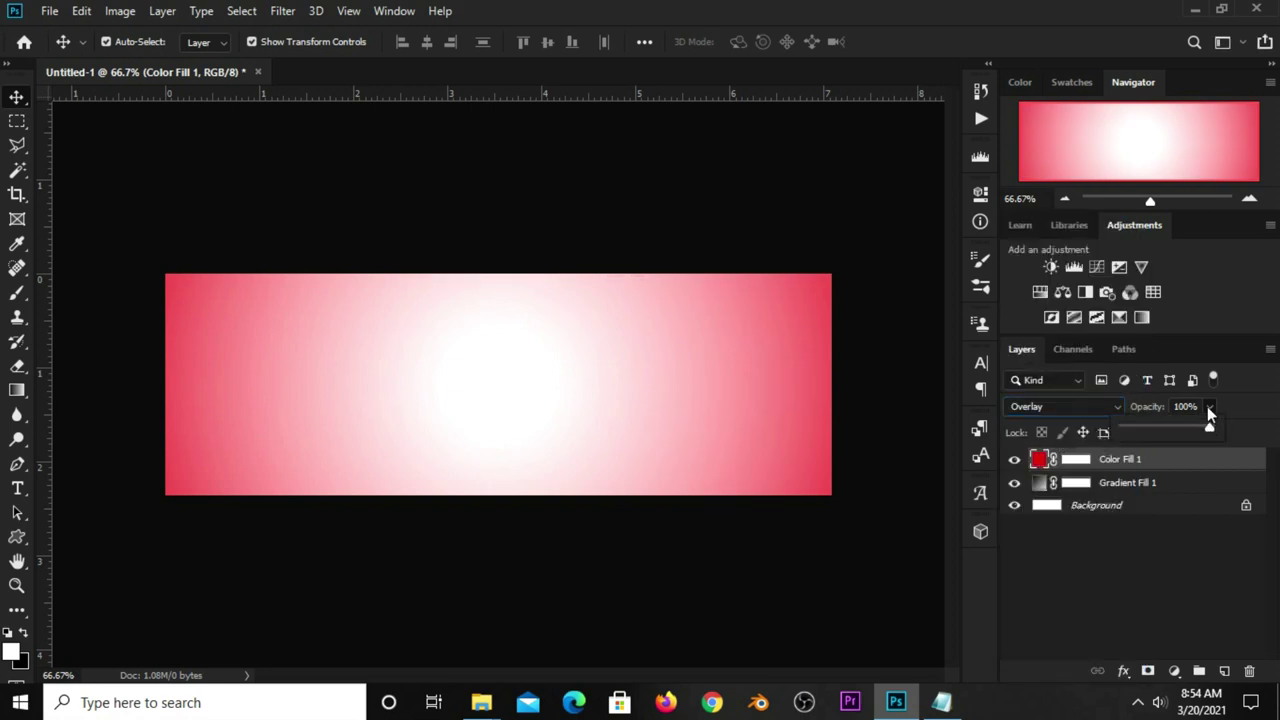
pyautogui.moveTo(1186, 427); pyautogui.dragTo(1182, 428)
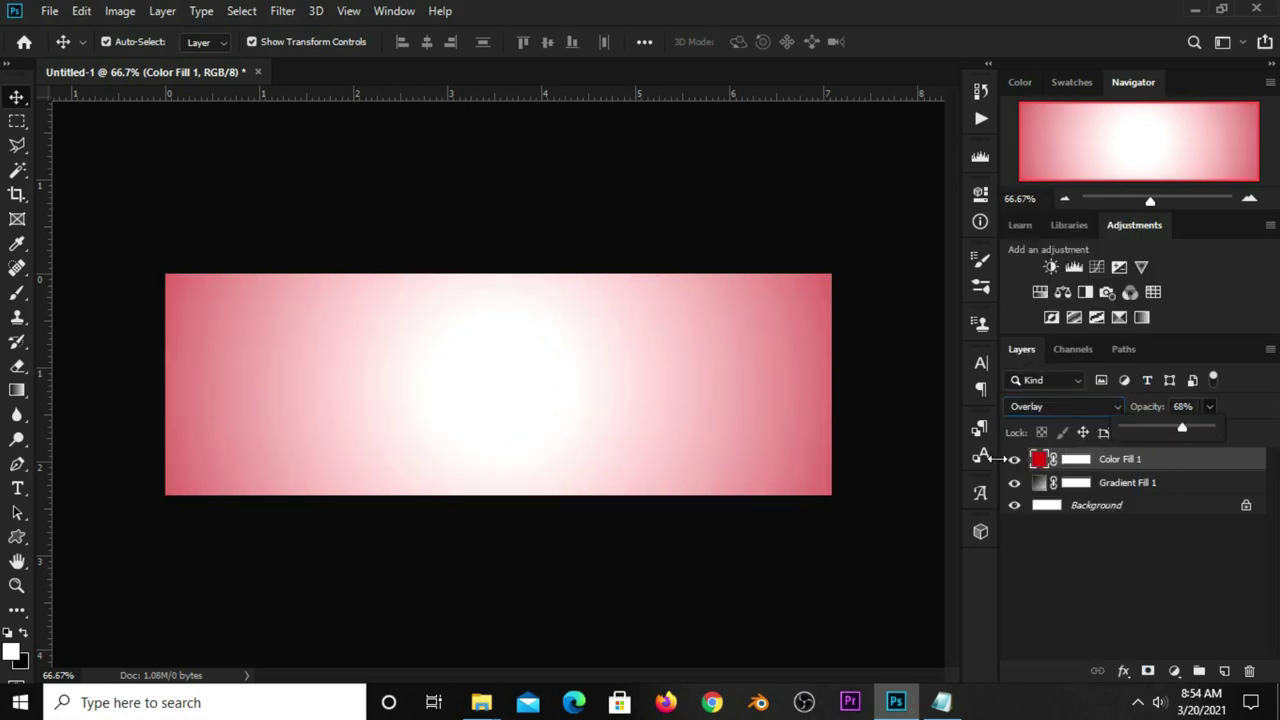
pyautogui.click(1014, 459)
pyautogui.click(1014, 459)
# Duplicate the red fill and set the copy to Soft Light at 50% opacity.
pyautogui.hotkey('ctrl', 'j')
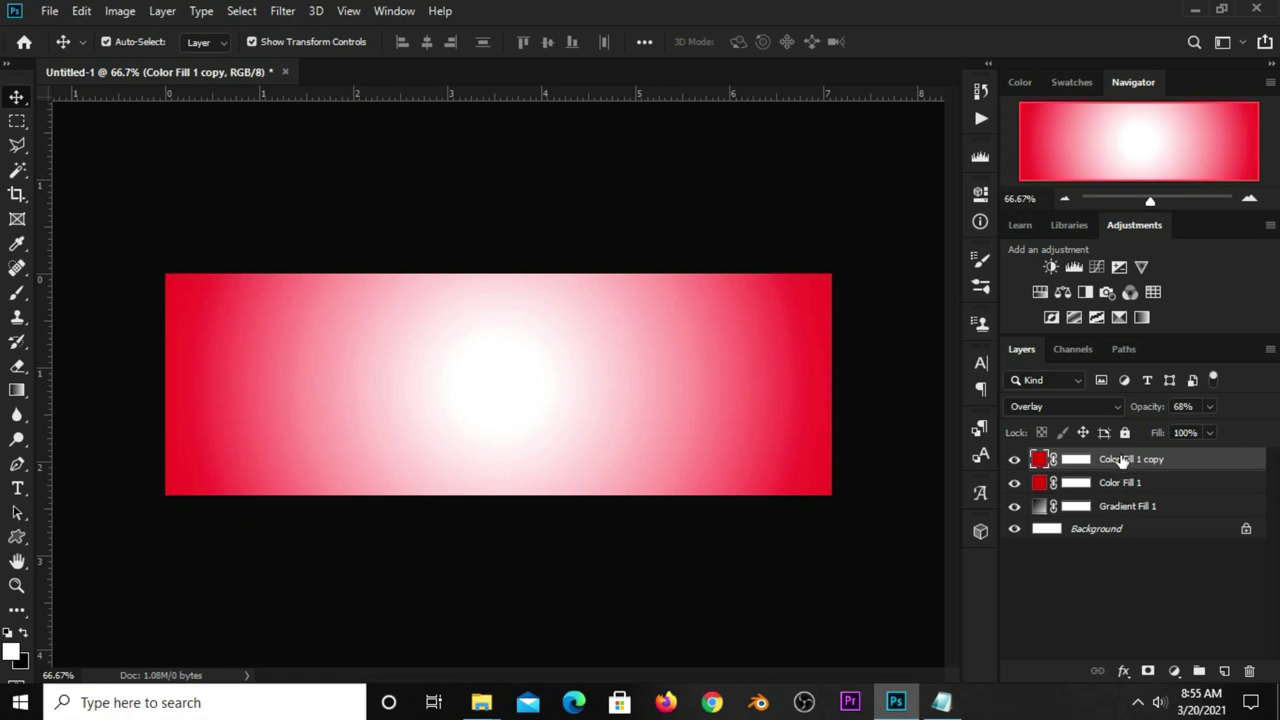
pyautogui.click(1072, 407)
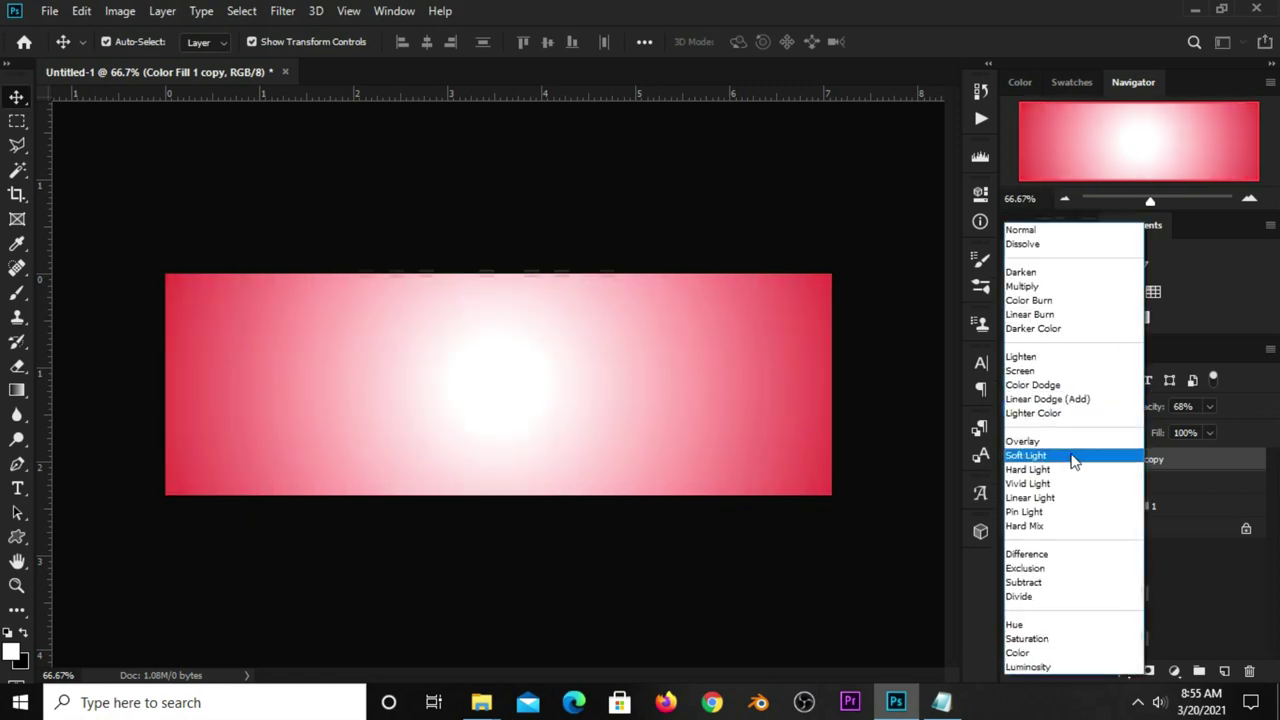
pyautogui.click(1072, 454)
pyautogui.click(1210, 407)
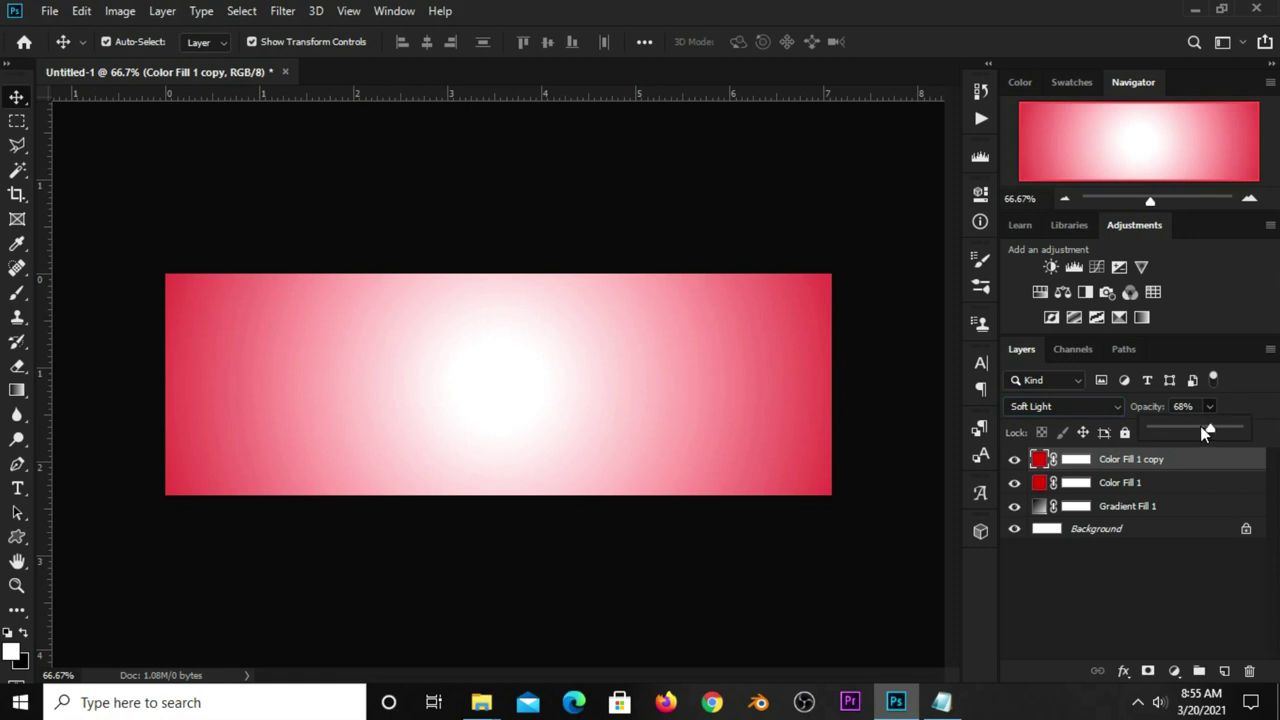
pyautogui.moveTo(1198, 433); pyautogui.dragTo(1192, 432)
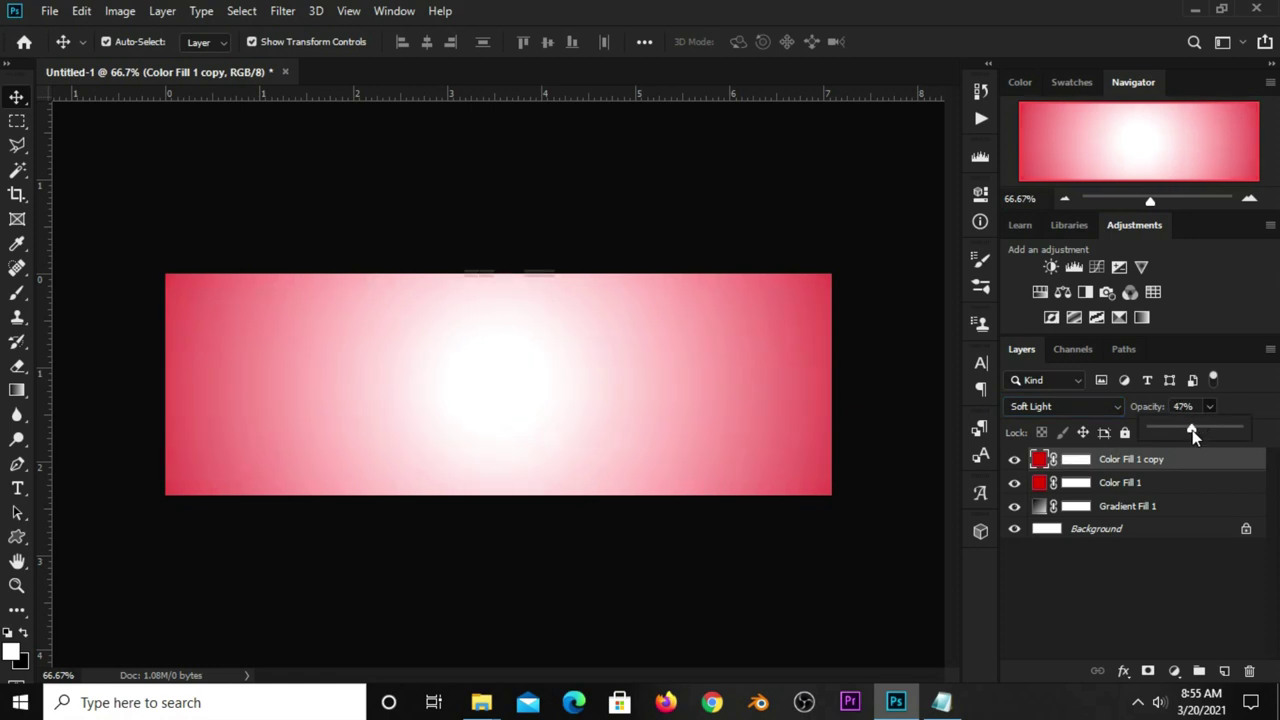
pyautogui.click(1014, 459)
pyautogui.click(1014, 459)
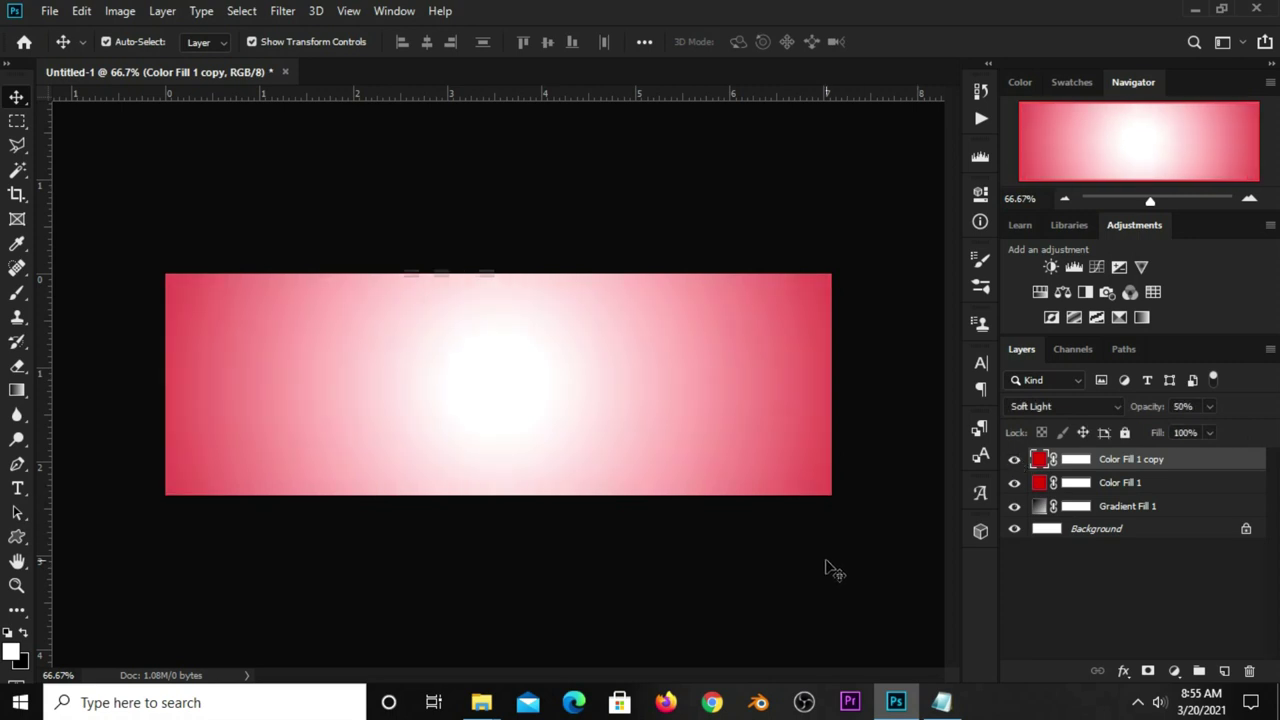
pyautogui.click(827, 568)
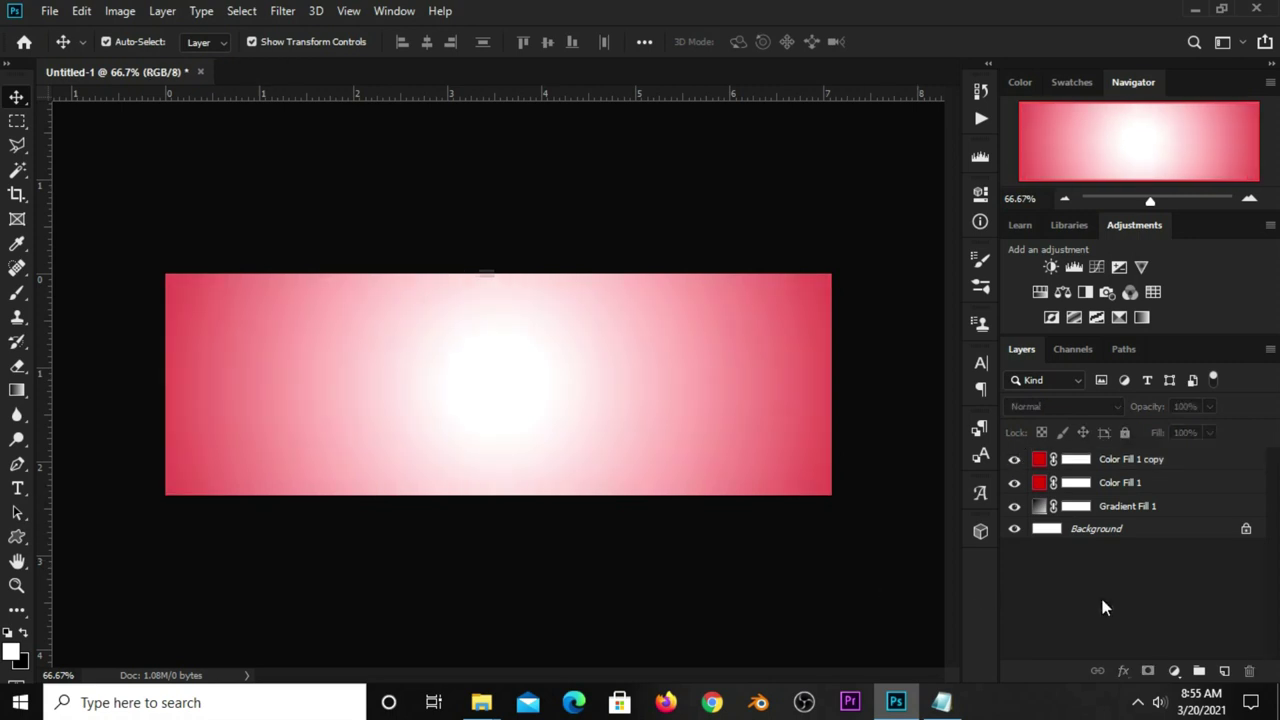
# Add an Exposure adjustment with gamma lowered to 0.64, then duplicate it.
pyautogui.click(1172, 672)
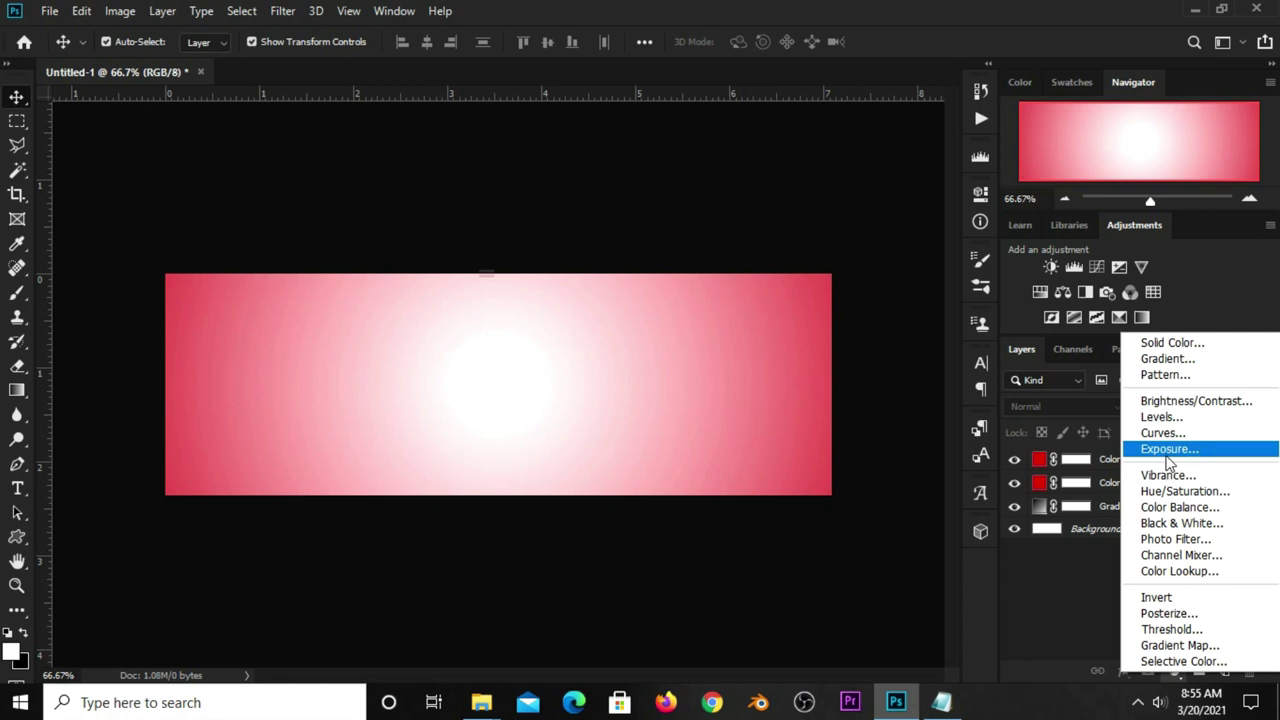
pyautogui.click(1168, 450)
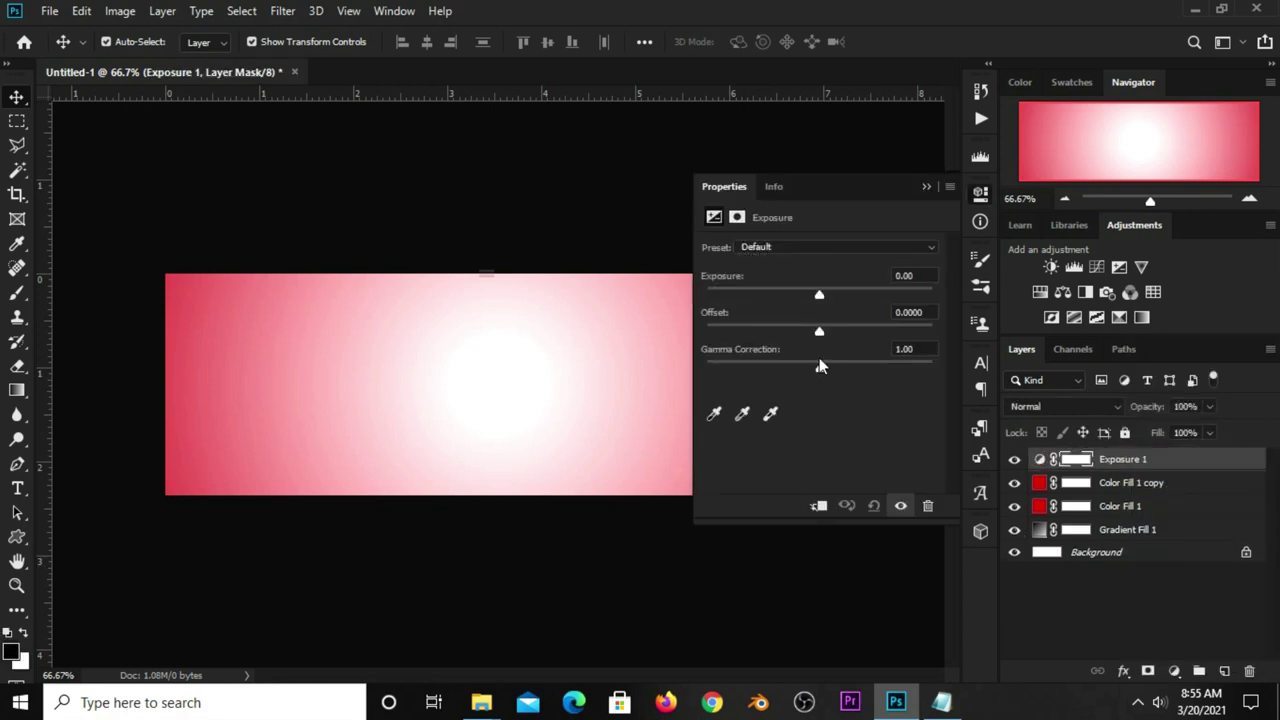
pyautogui.moveTo(824, 368); pyautogui.dragTo(853, 369)
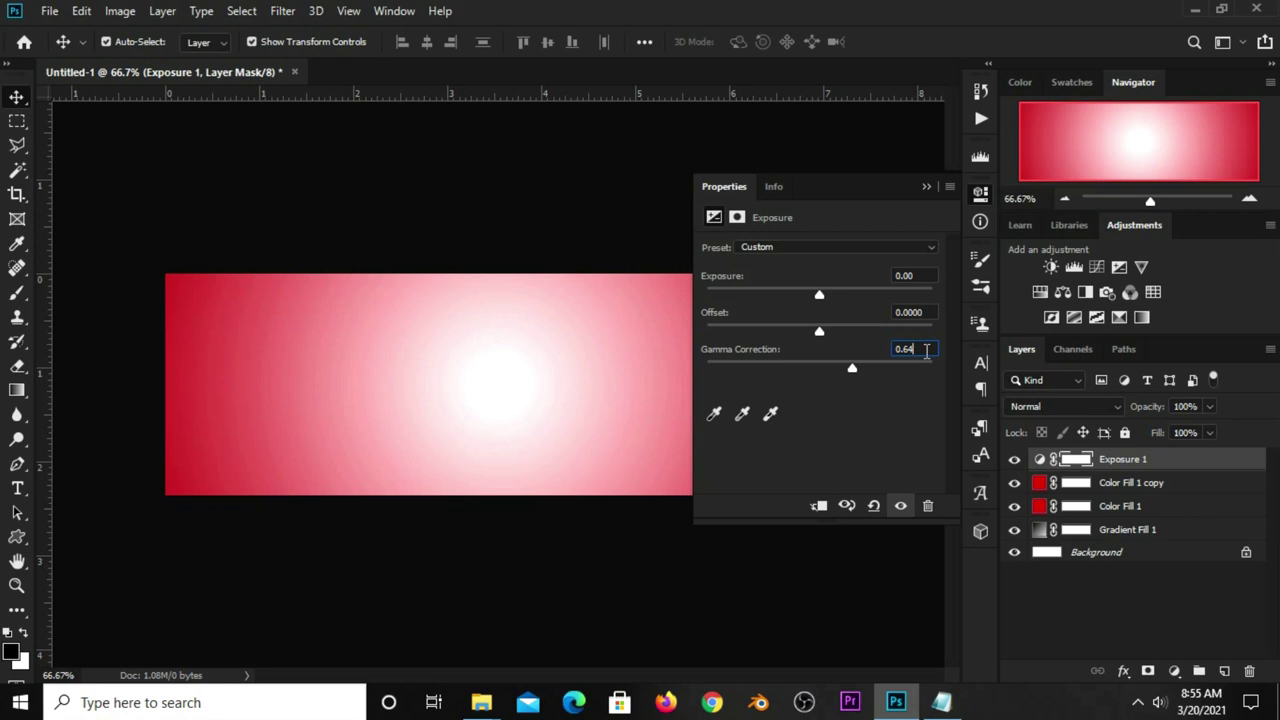
pyautogui.click(926, 187)
pyautogui.click(1014, 460)
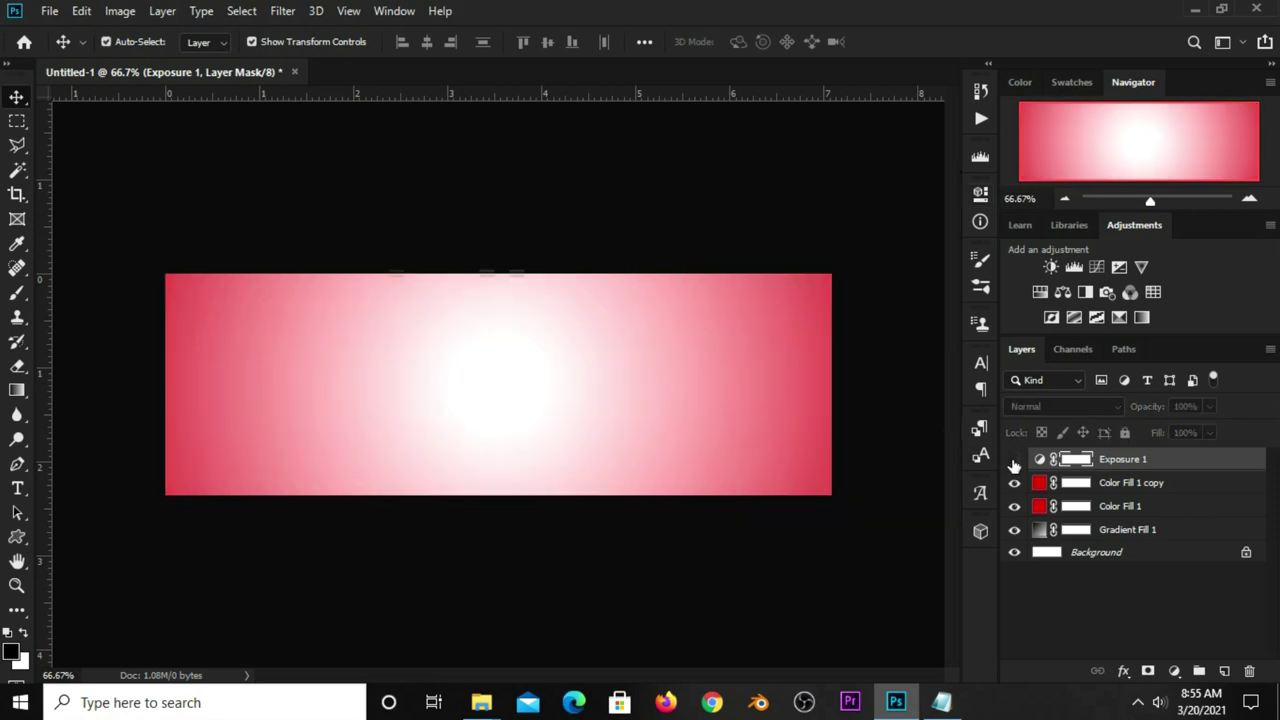
pyautogui.click(1014, 460)
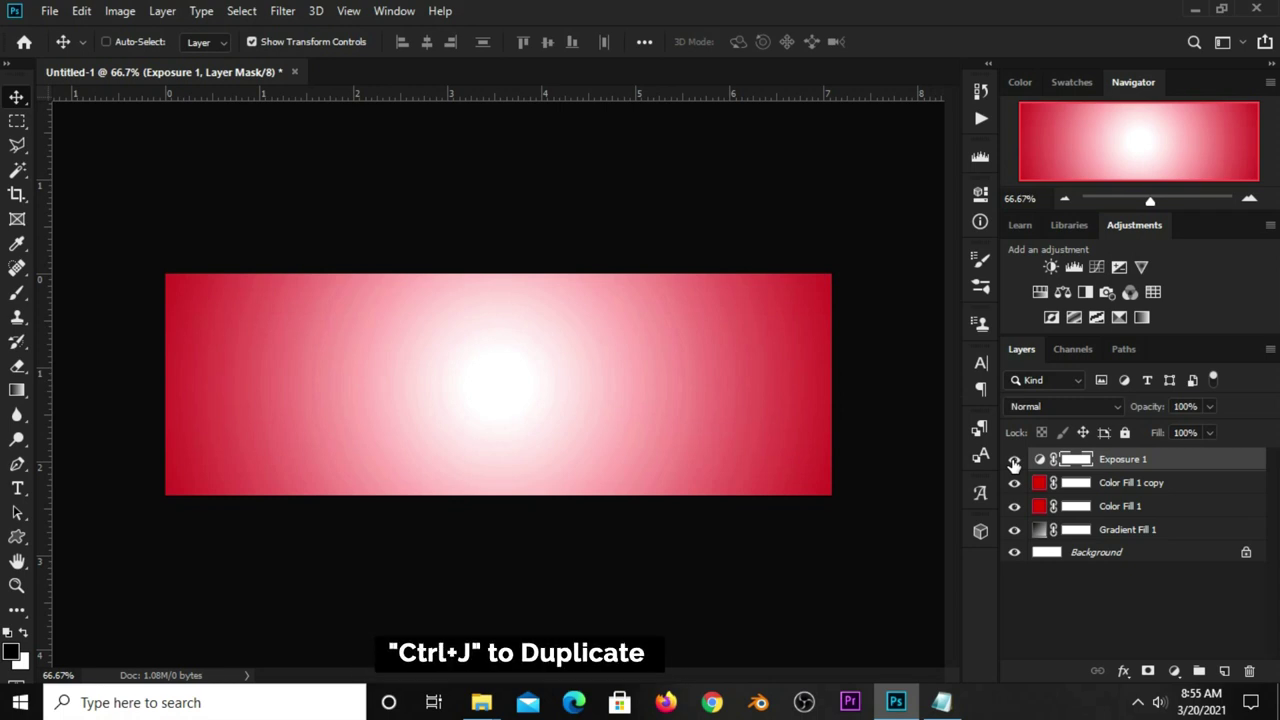
pyautogui.hotkey('ctrl', 'j')
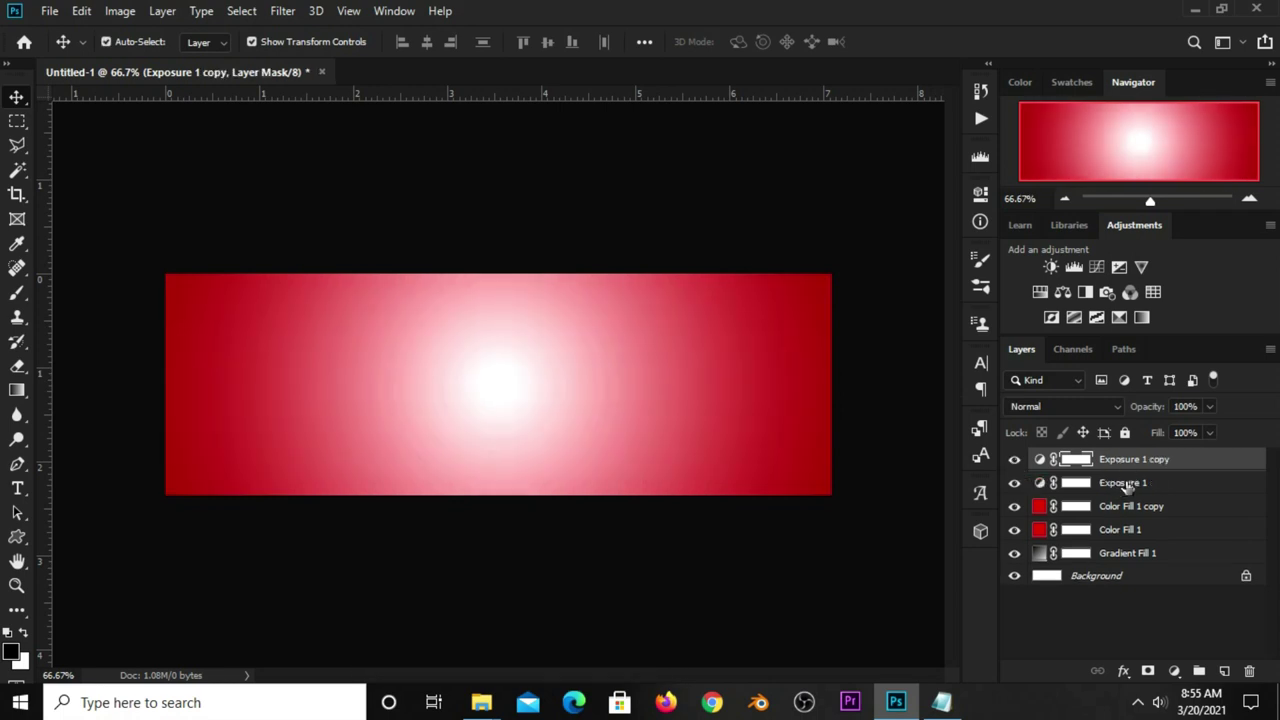
pyautogui.click(890, 420)
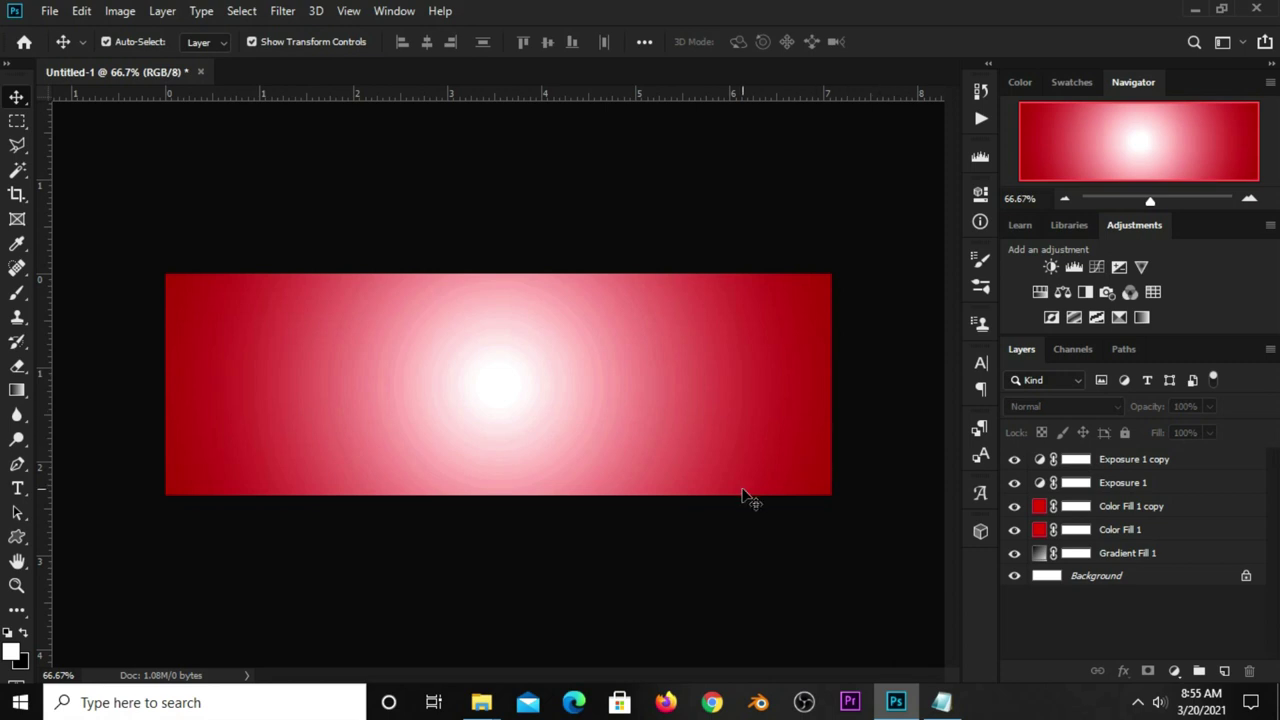
# Draw a white rectangle, centre it at the banner's top, and stretch it upward.
pyautogui.click(15, 538)
pyautogui.click(100, 537)
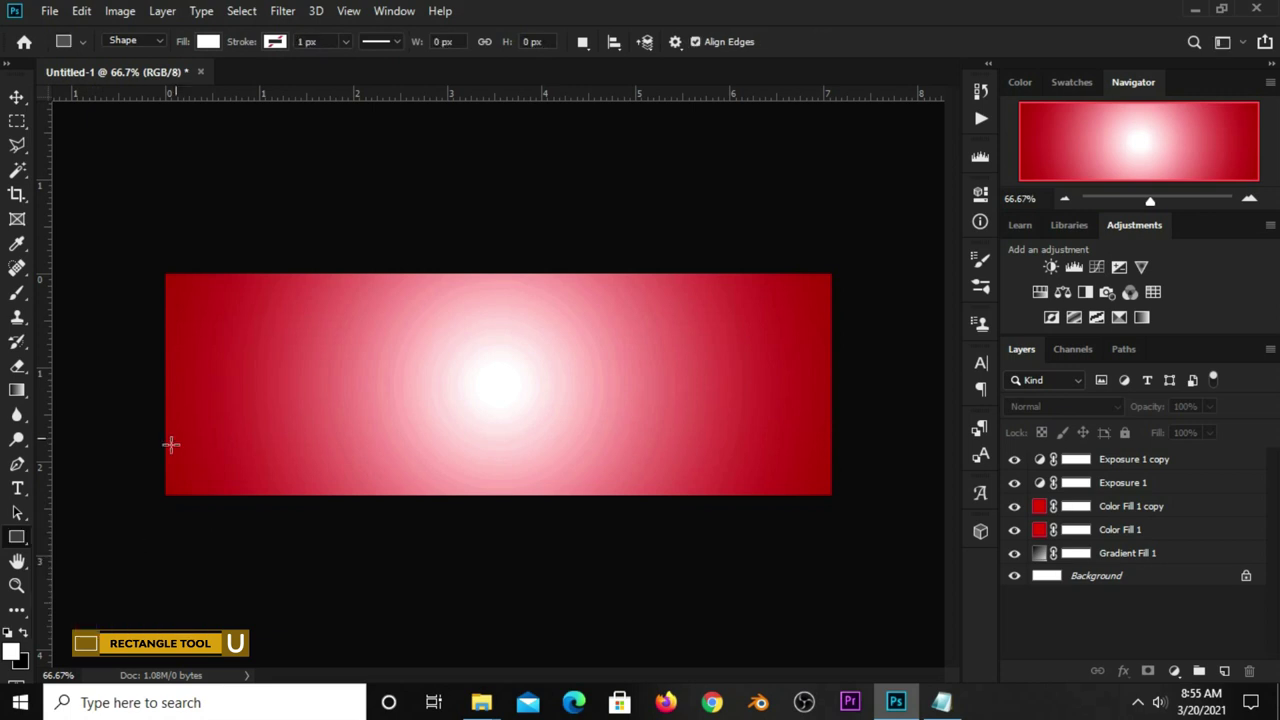
pyautogui.moveTo(432, 257); pyautogui.dragTo(598, 309)
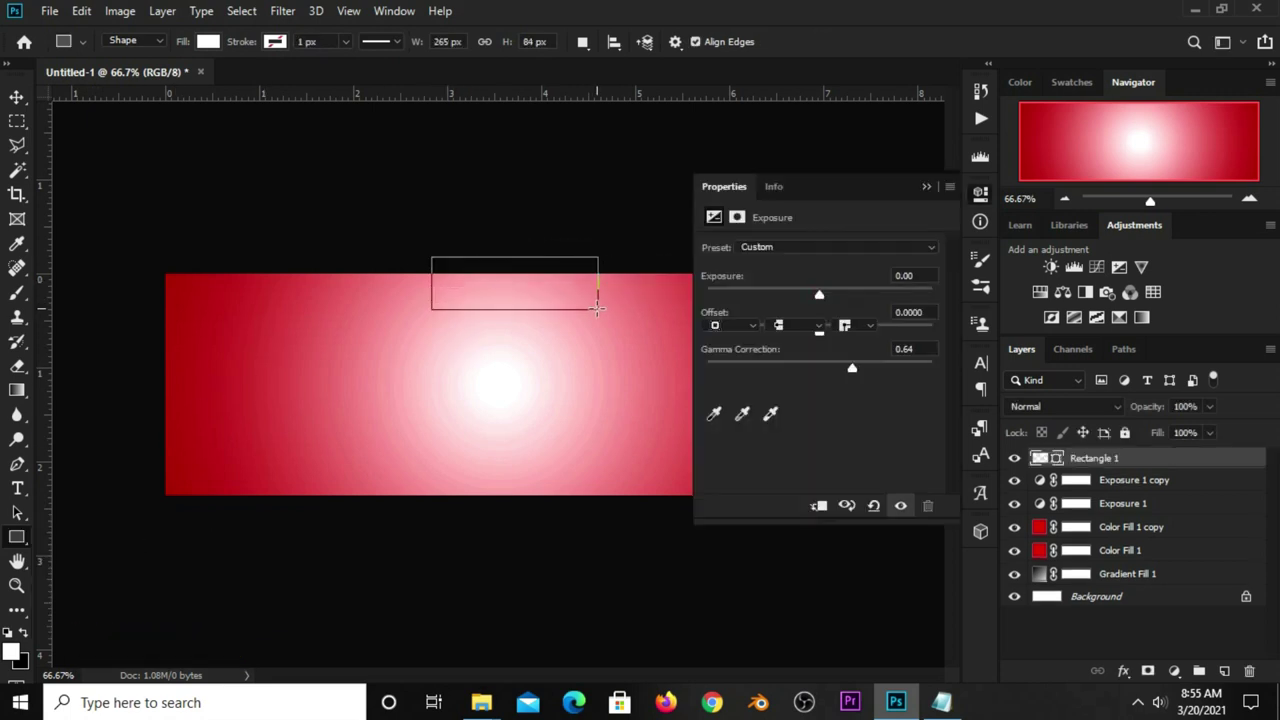
pyautogui.click(925, 187)
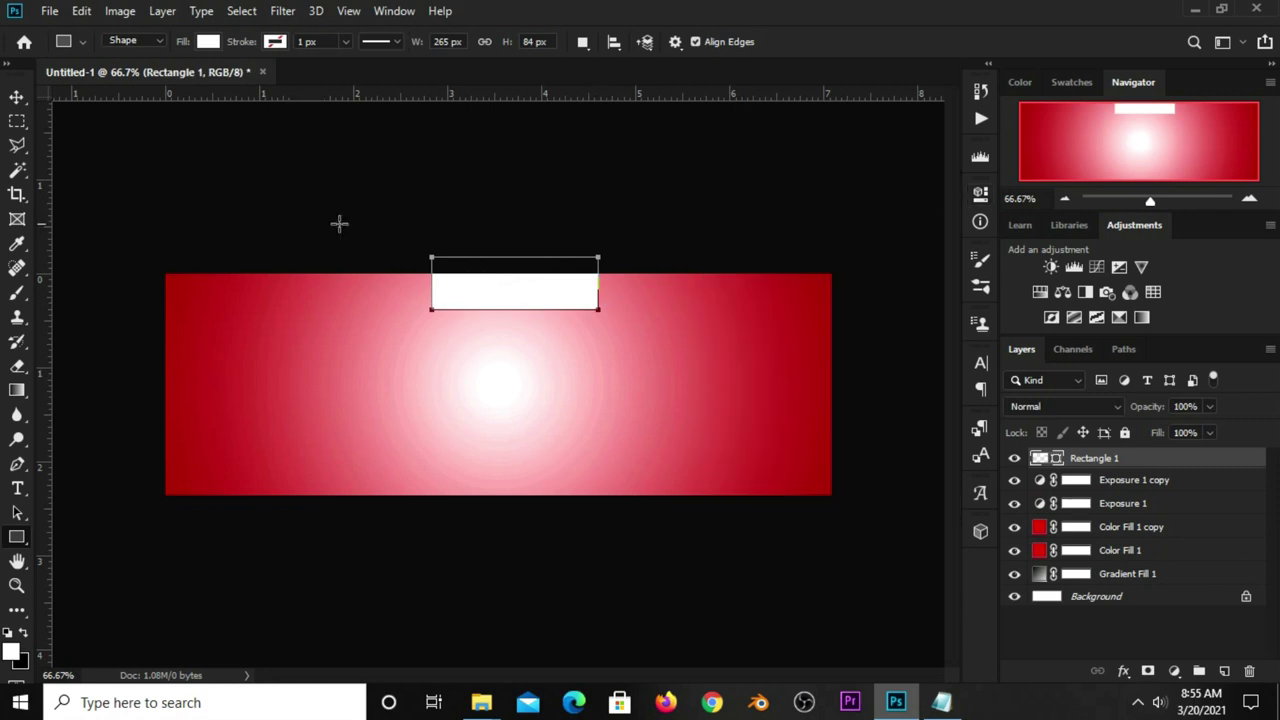
pyautogui.click(17, 97)
pyautogui.moveTo(500, 294)
pyautogui.mouseDown()
pyautogui.moveTo(489, 297)
pyautogui.moveTo(501, 233)
pyautogui.mouseUp()
pyautogui.hotkey('ctrl', 't')
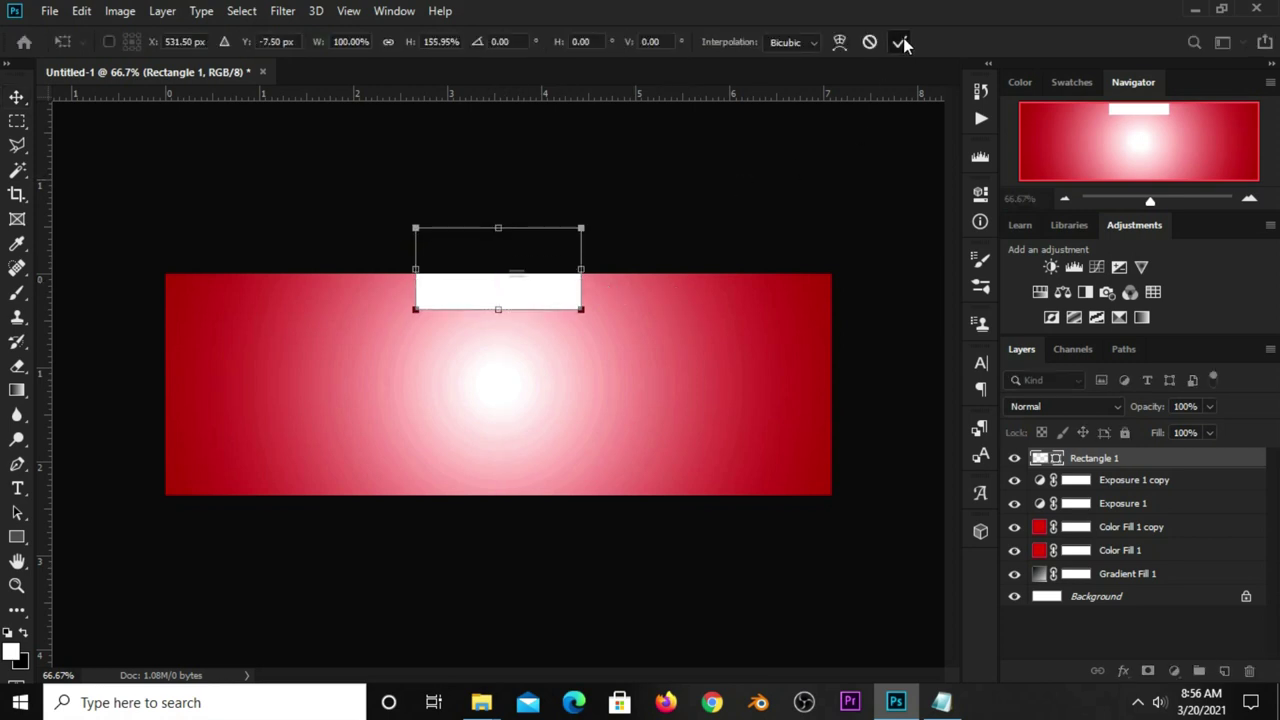
pyautogui.click(900, 41)
# Round the white rectangle's corners to 63 px in Properties.
pyautogui.click(980, 193)
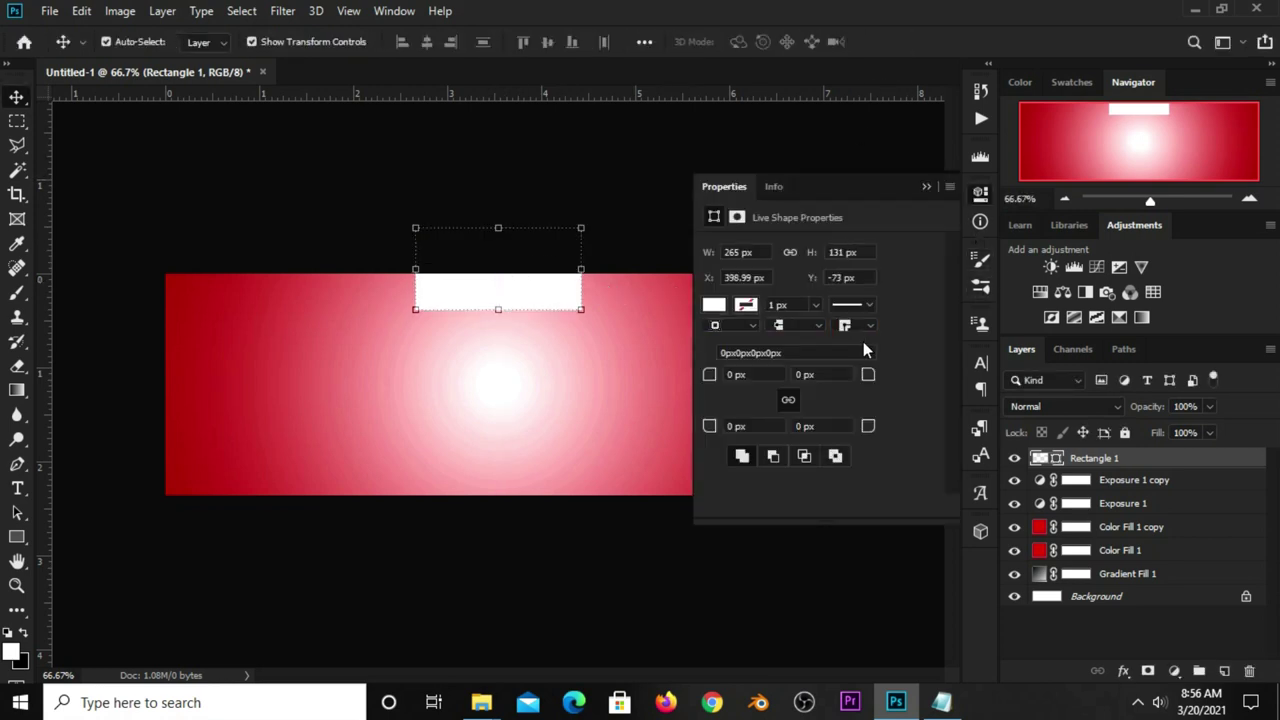
pyautogui.moveTo(872, 383); pyautogui.dragTo(940, 376)
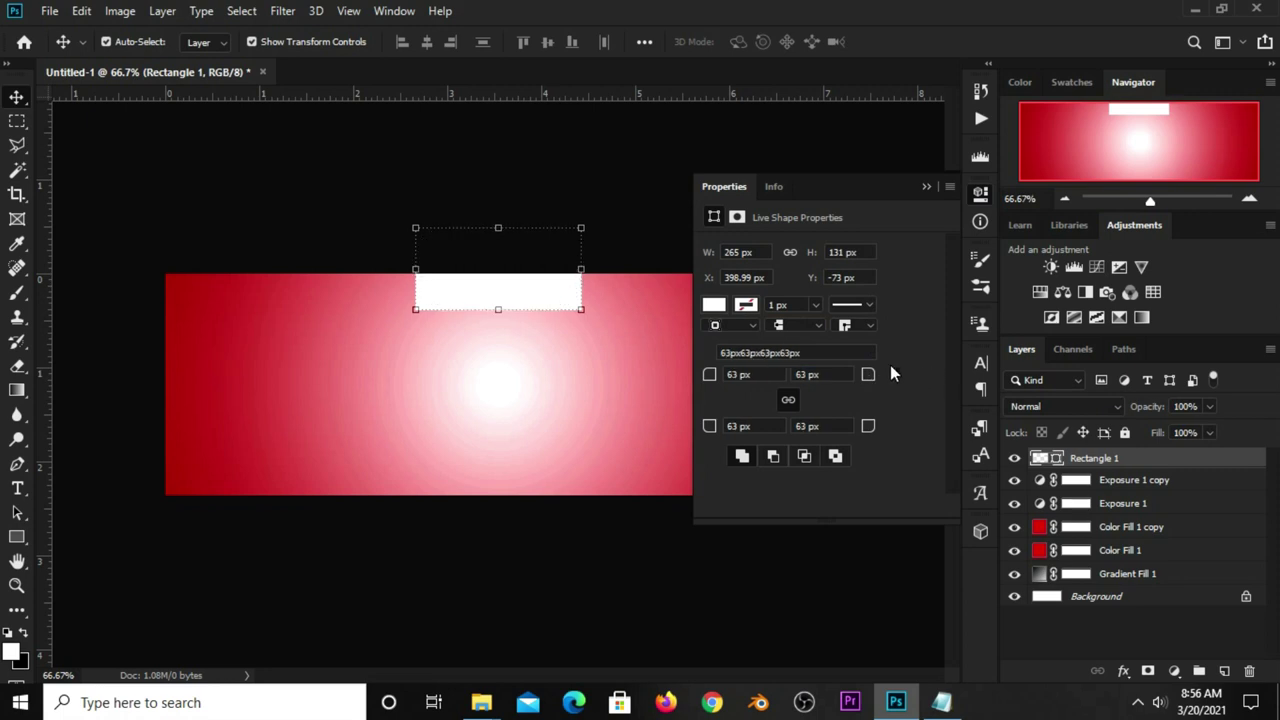
pyautogui.click(648, 241)
pyautogui.click(925, 188)
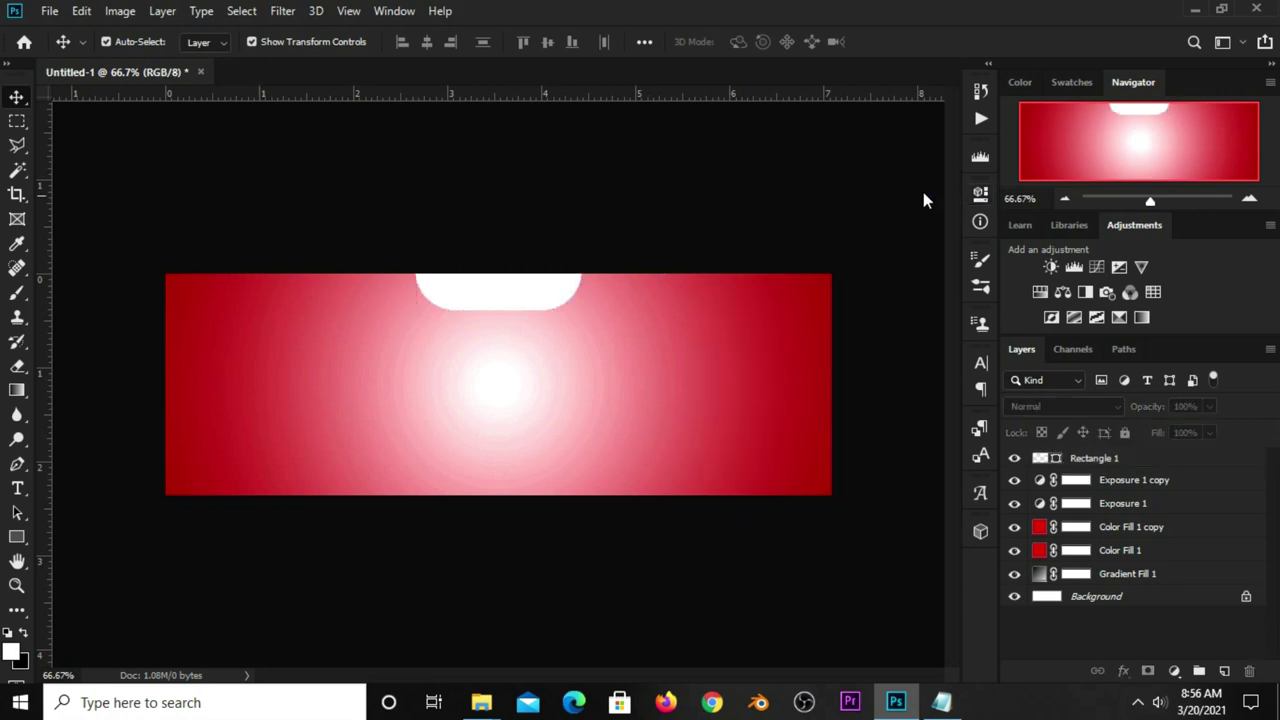
# Add a BRAND text layer on the banner, copying the word from the notes.
pyautogui.click(941, 702)
pyautogui.click(703, 383)
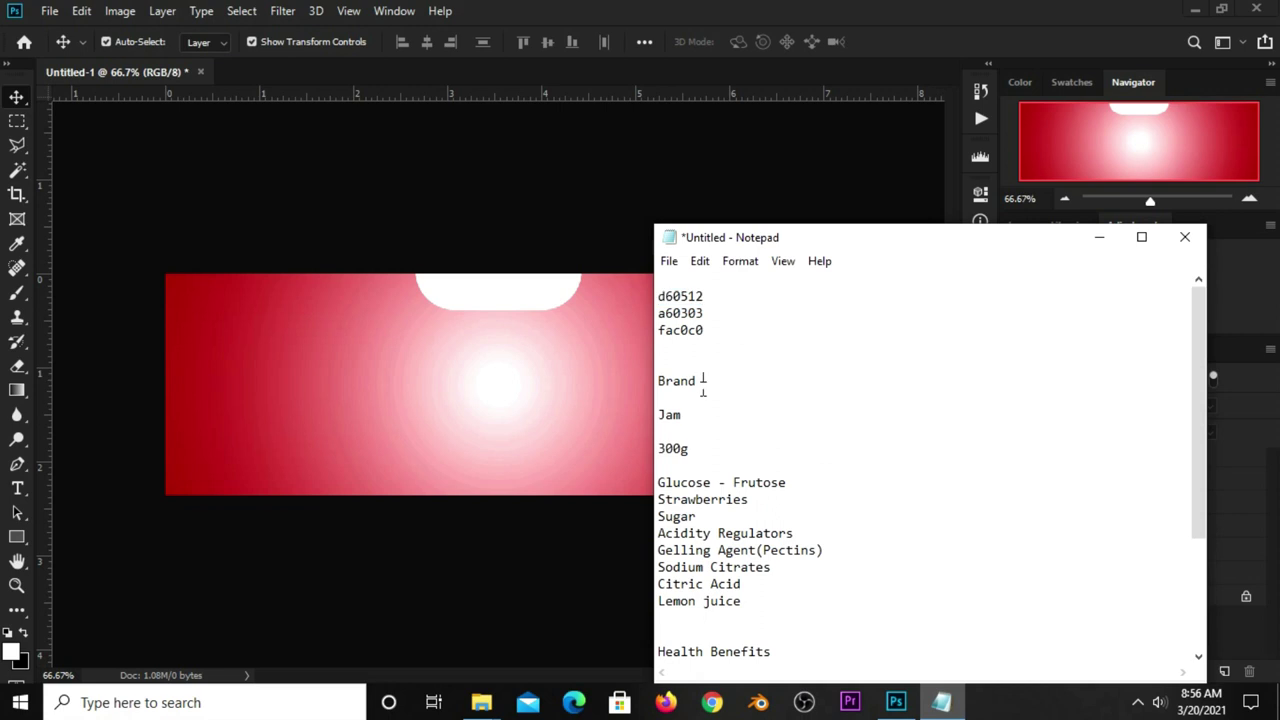
pyautogui.doubleClick(660, 382)
pyautogui.rightClick(666, 372)
pyautogui.click(703, 430)
pyautogui.click(531, 251)
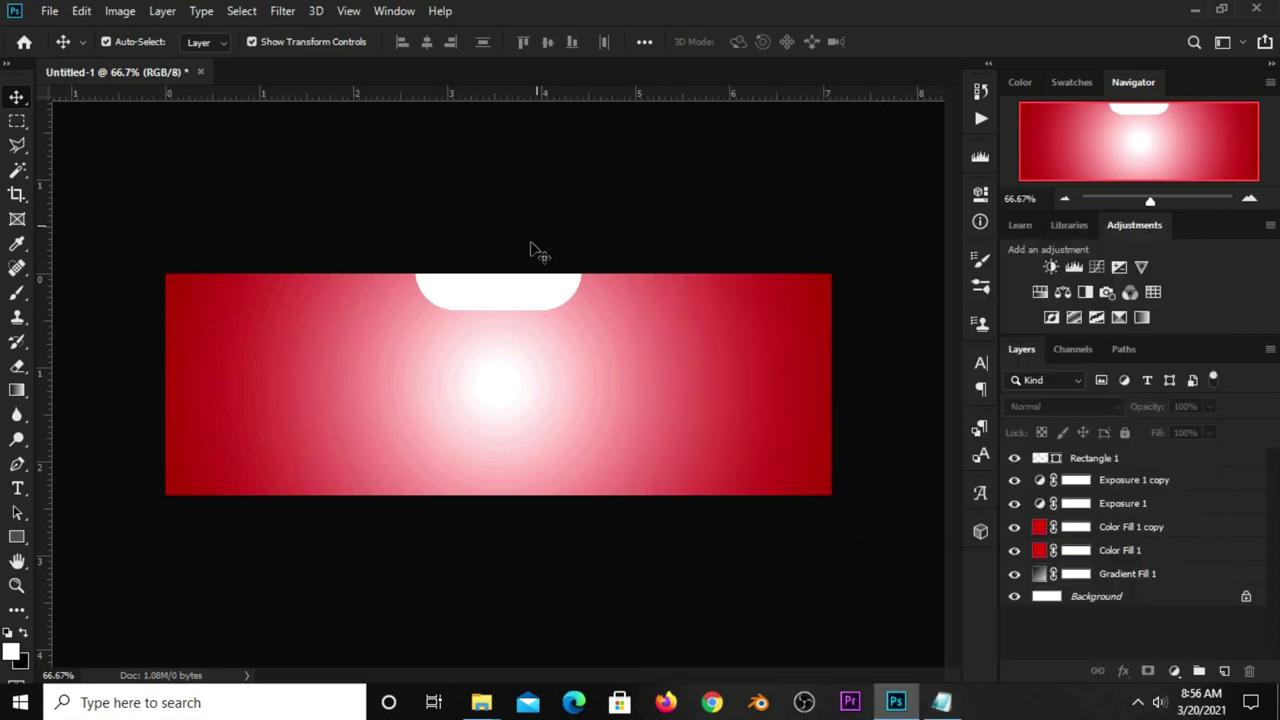
pyautogui.click(17, 488)
pyautogui.click(90, 488)
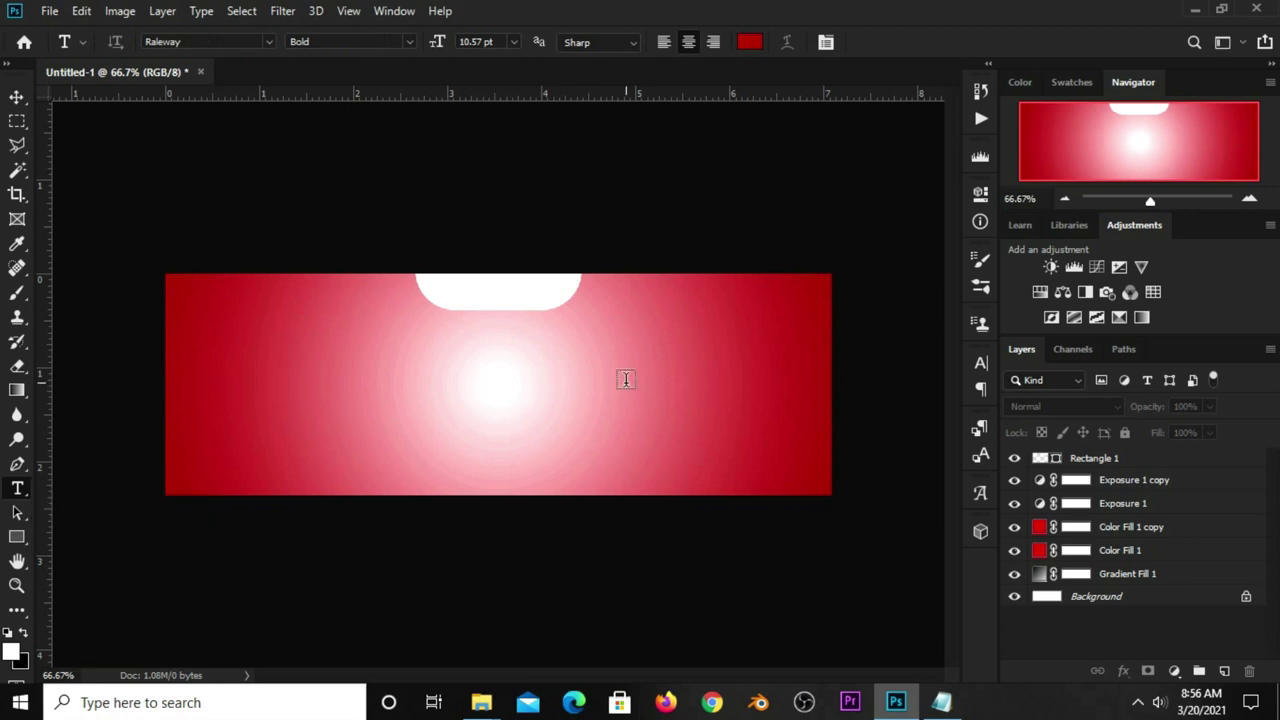
pyautogui.click(625, 379)
pyautogui.write('BRAND')
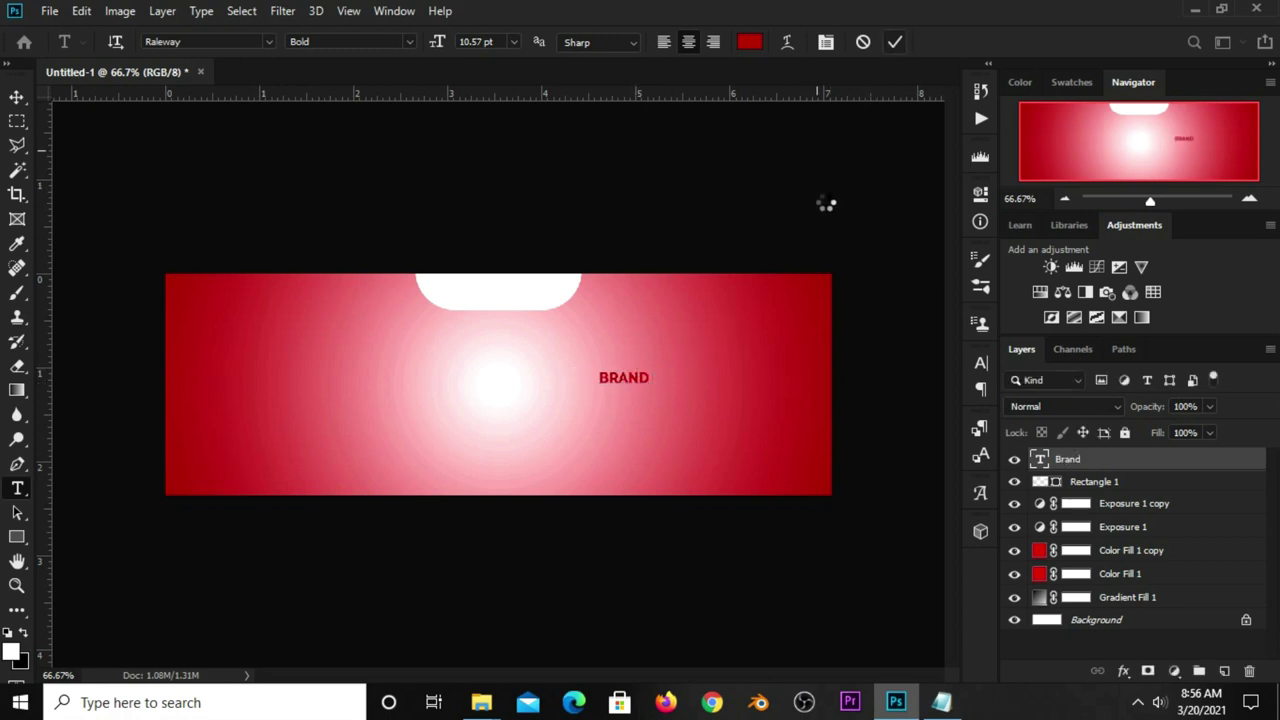
# Colour the BRAND text dark red a60303, copied from the notes.
pyautogui.click(750, 42)
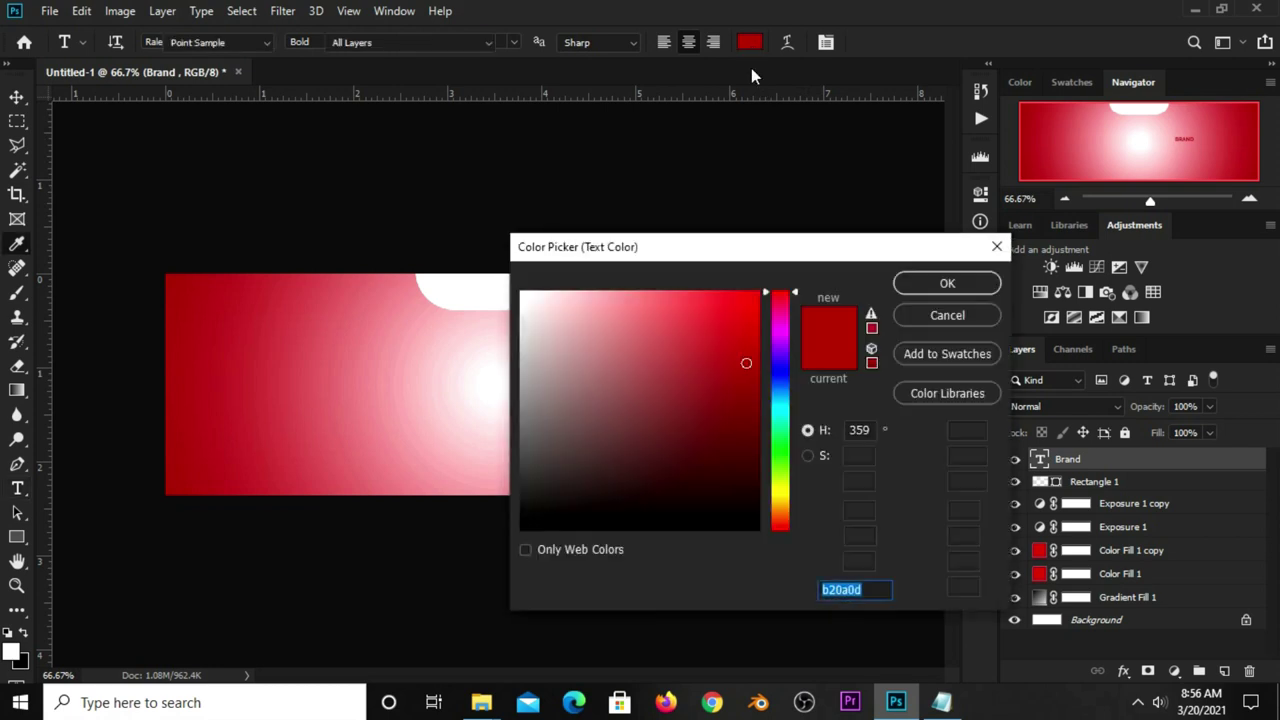
pyautogui.click(941, 702)
pyautogui.moveTo(707, 311); pyautogui.dragTo(663, 318)
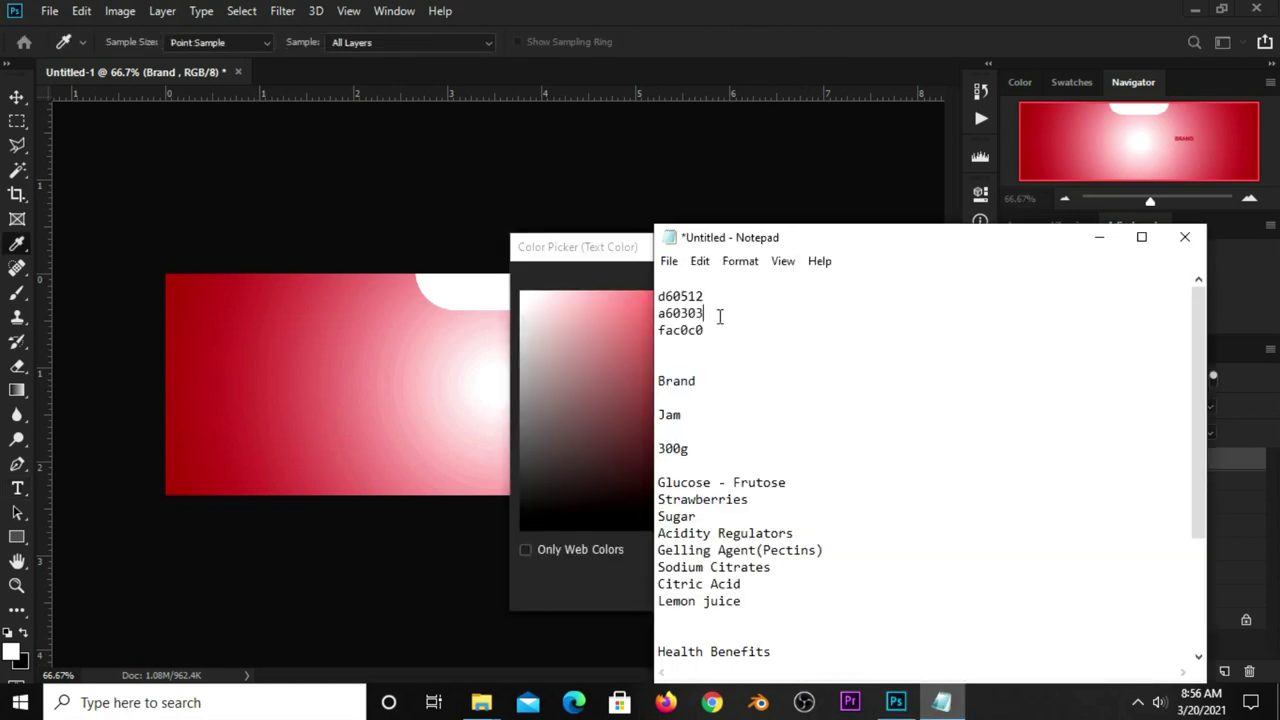
pyautogui.rightClick(680, 313)
pyautogui.click(746, 374)
pyautogui.click(573, 252)
pyautogui.rightClick(840, 585)
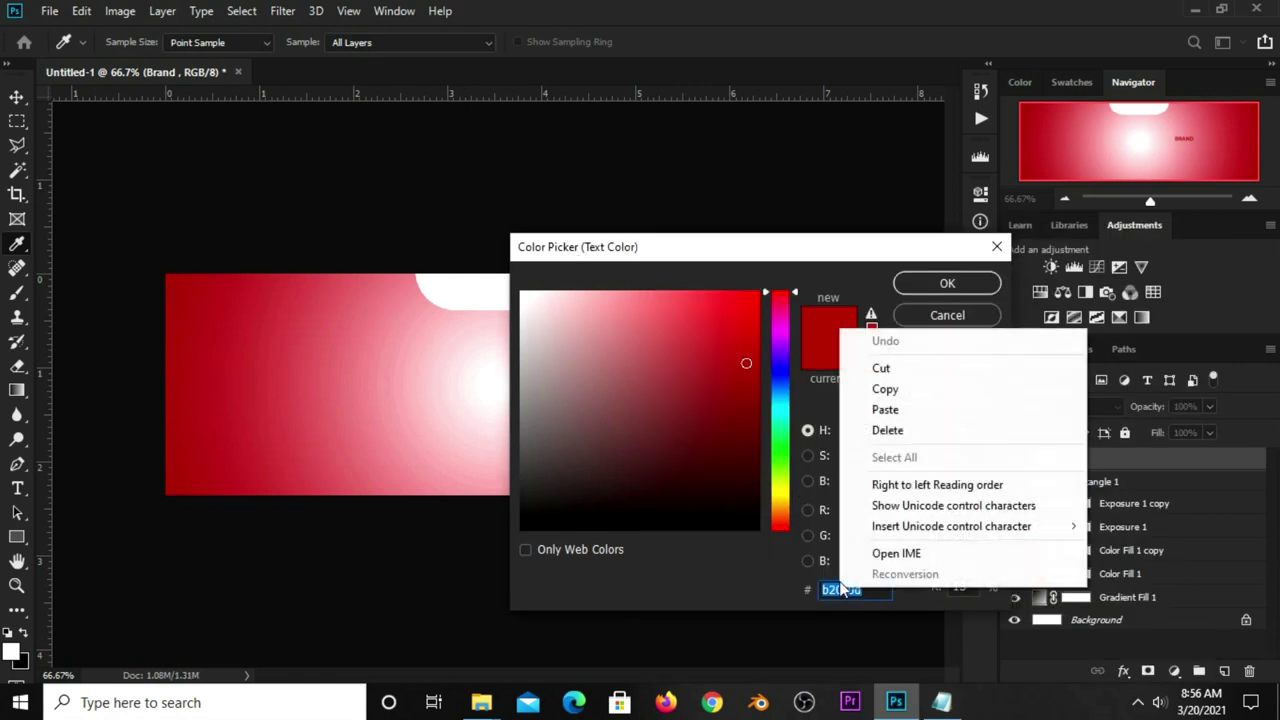
pyautogui.click(848, 410)
pyautogui.doubleClick(871, 590)
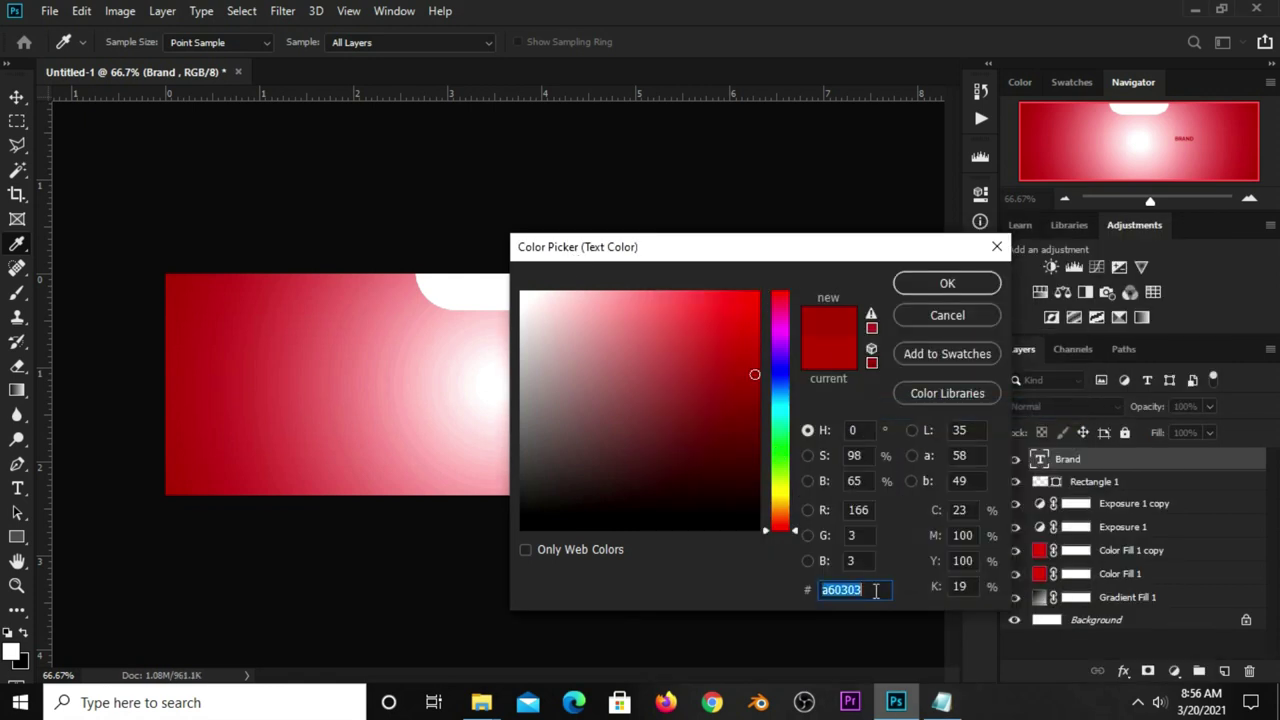
pyautogui.click(910, 282)
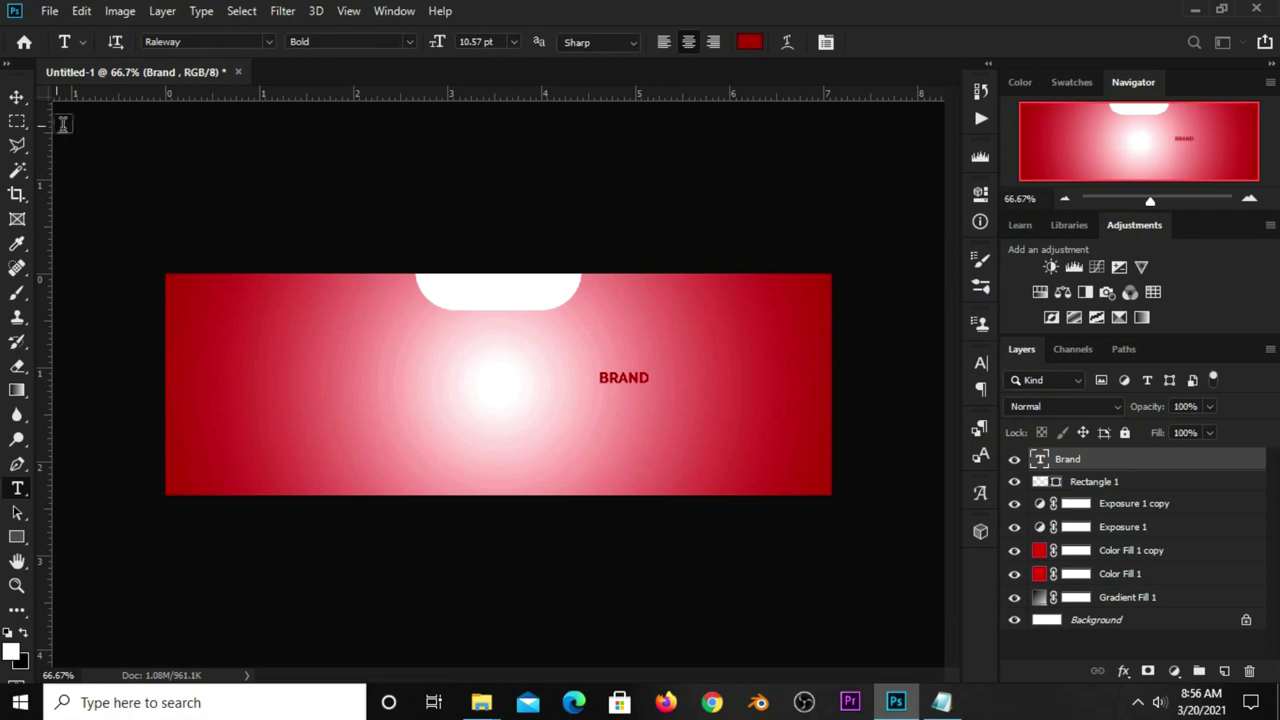
# Enlarge BRAND to about 137% and move it onto the white tab.
pyautogui.click(20, 98)
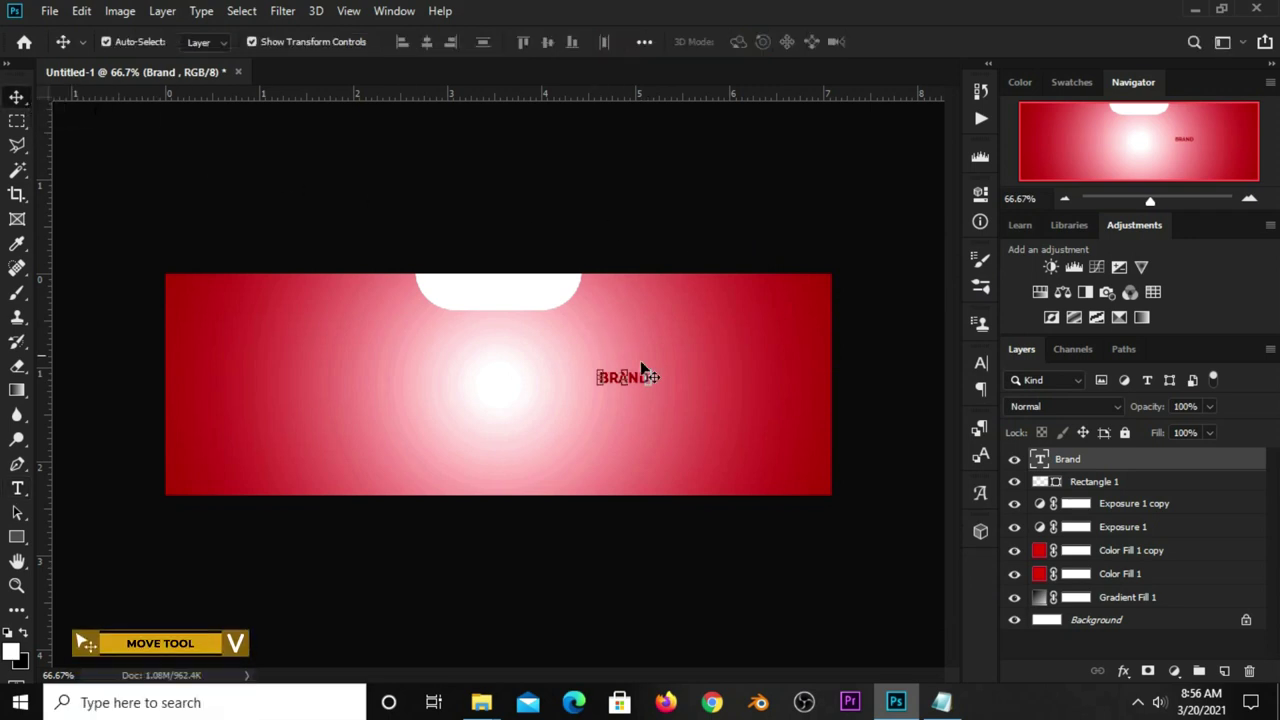
pyautogui.hotkey('ctrl', 't')
pyautogui.moveTo(596, 386)
pyautogui.mouseDown()
pyautogui.moveTo(578, 392)
pyautogui.moveTo(487, 297)
pyautogui.moveTo(512, 291)
pyautogui.mouseUp()
pyautogui.press('Return')
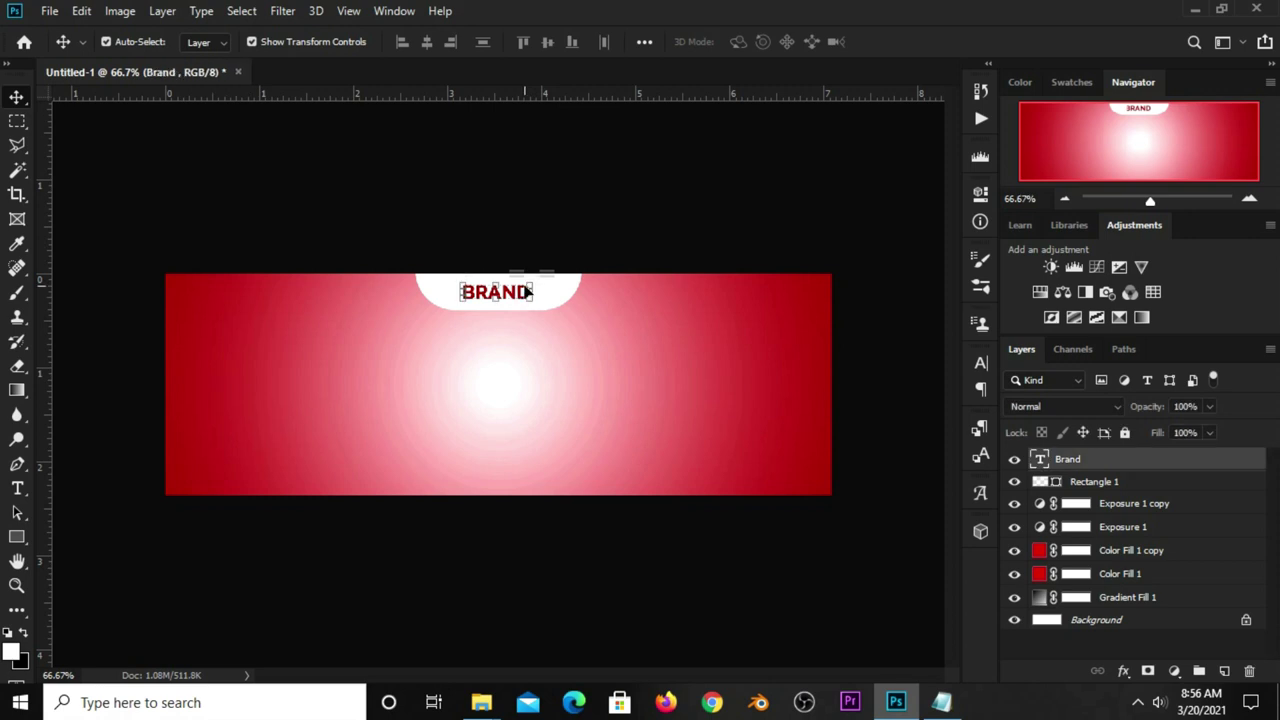
pyautogui.hotkey('ctrl', 't')
pyautogui.press('Return')
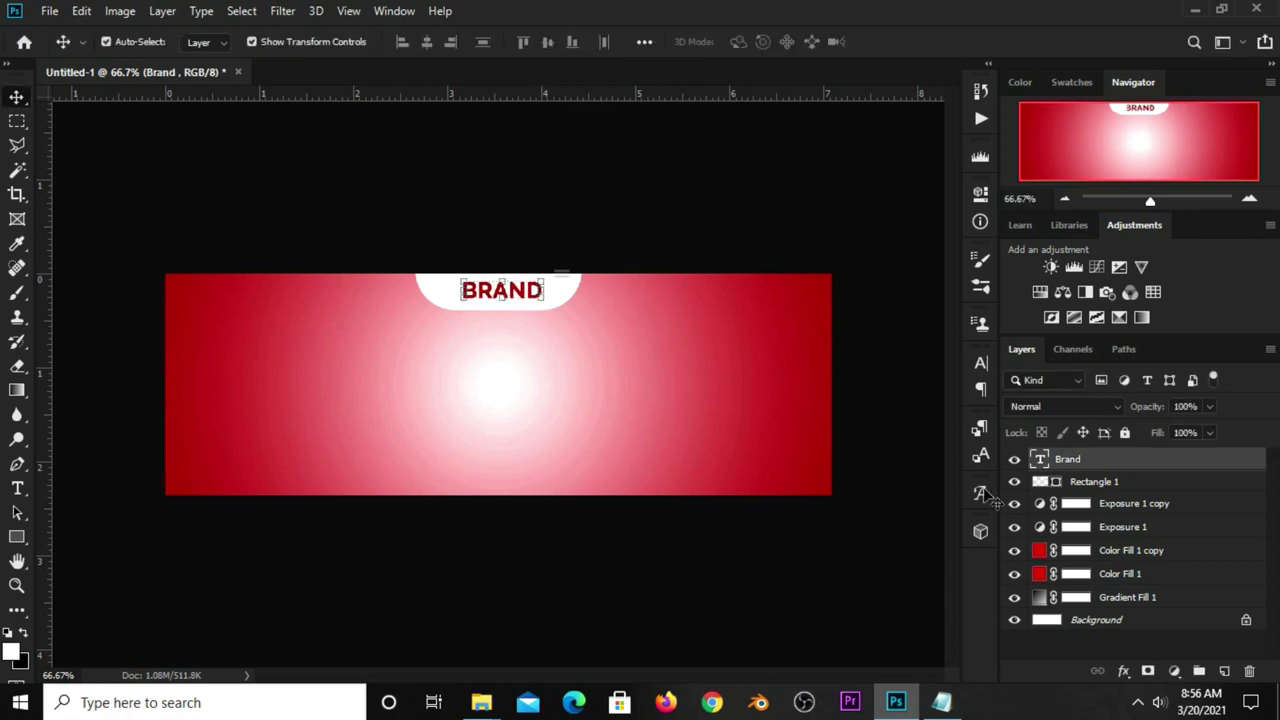
# Align the BRAND text and white tab on their horizontal centres.
pyautogui.keyDown('ctrl'); pyautogui.click(1082, 483); pyautogui.keyUp('ctrl')
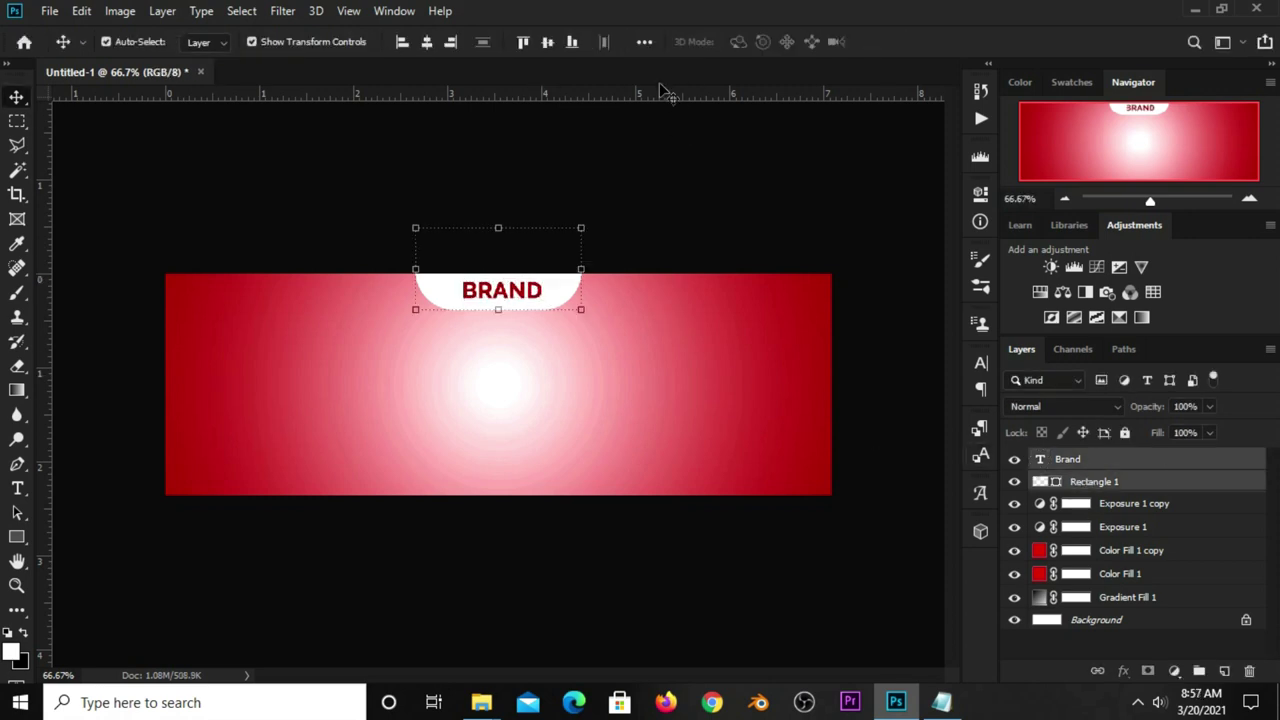
pyautogui.click(645, 42)
pyautogui.click(588, 93)
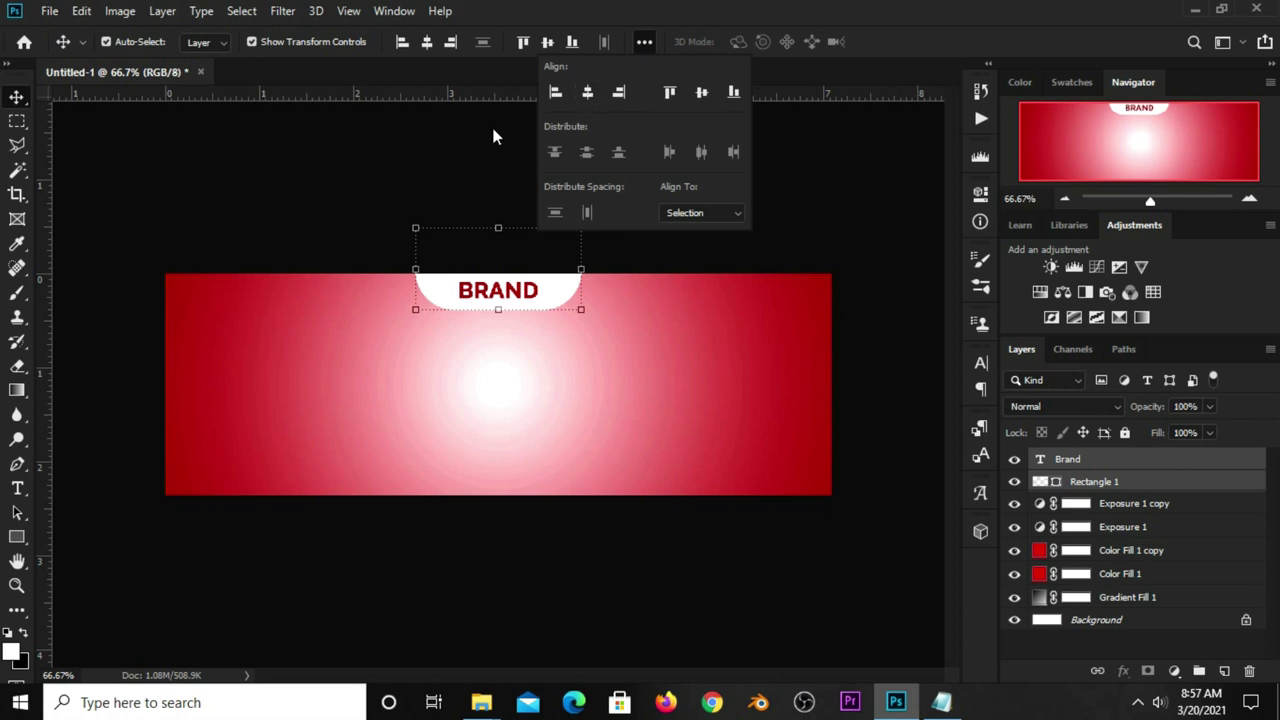
pyautogui.click(504, 162)
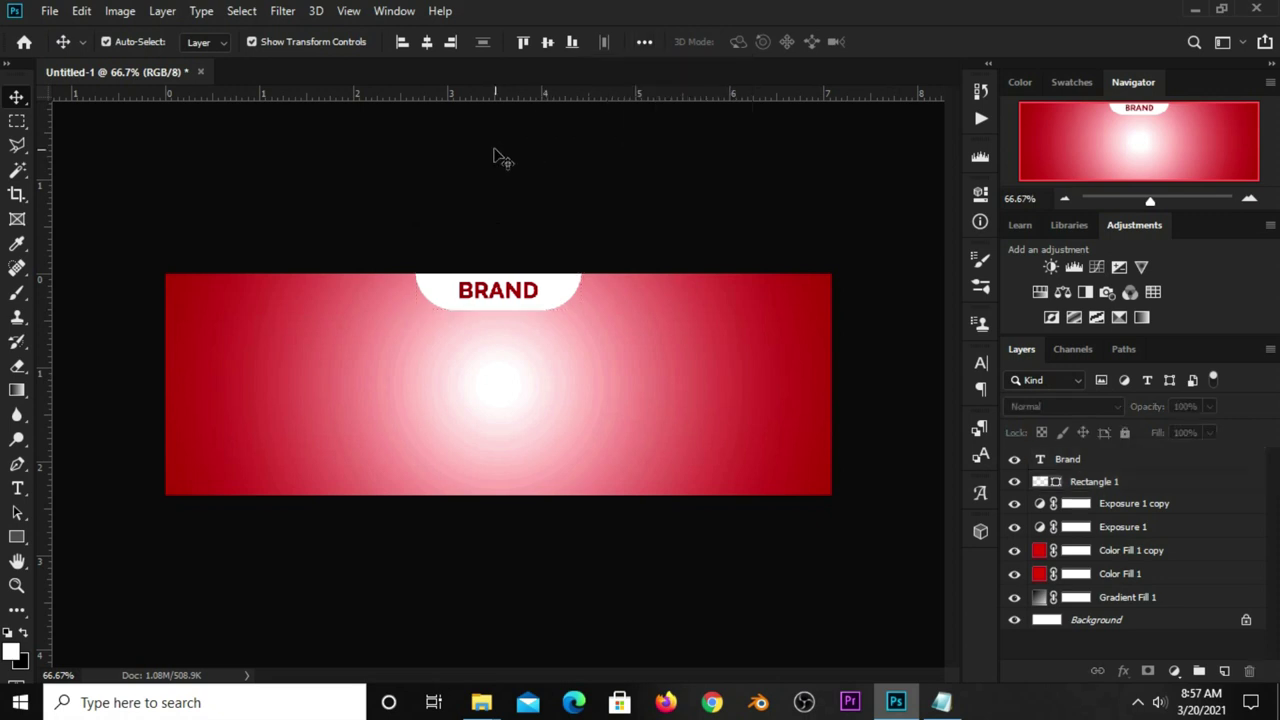
# Group the BRAND text and tab layers into Group 1.
pyautogui.keyDown('shift'); pyautogui.click(1092, 482); pyautogui.keyUp('shift')
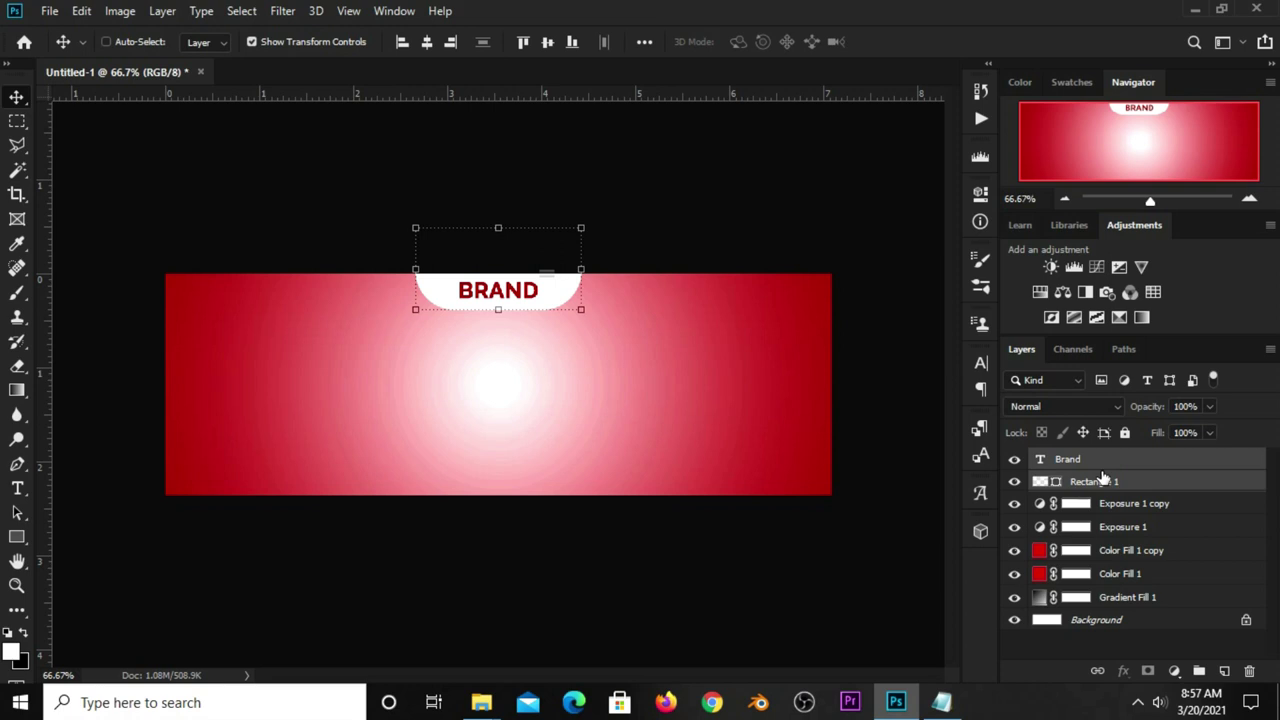
pyautogui.hotkey('ctrl', 'g')
pyautogui.click(1016, 460)
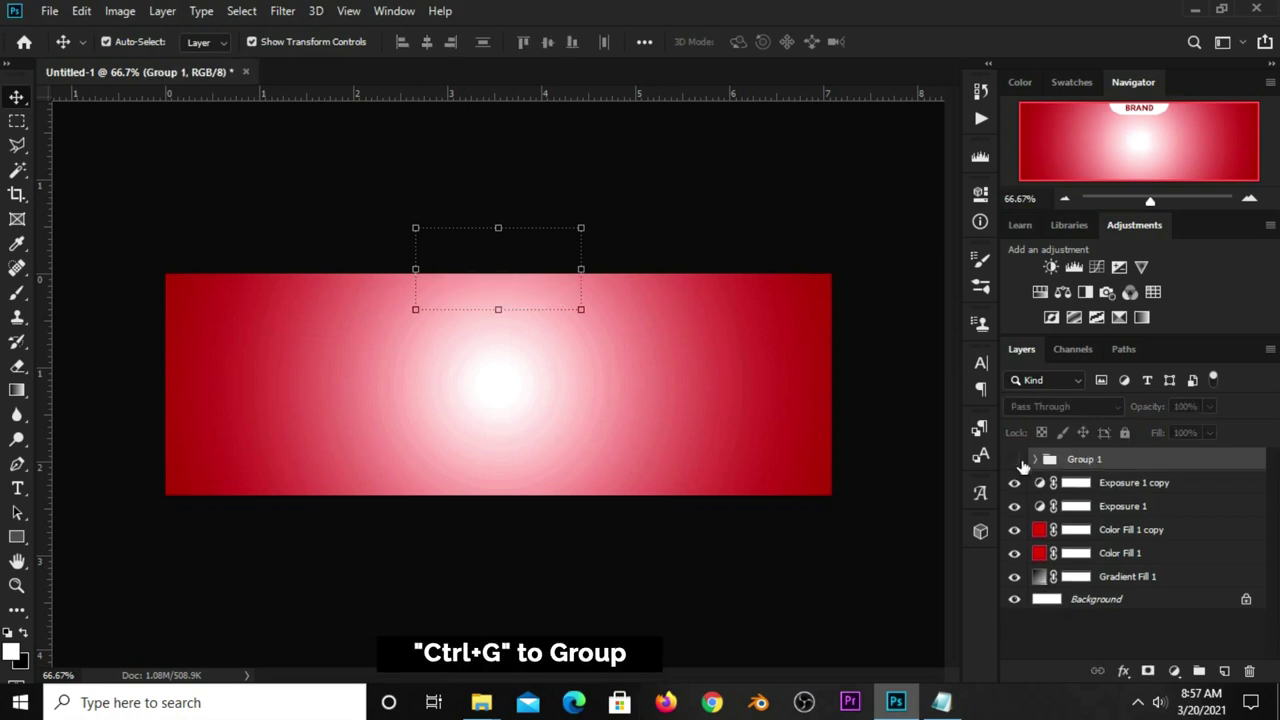
pyautogui.click(657, 234)
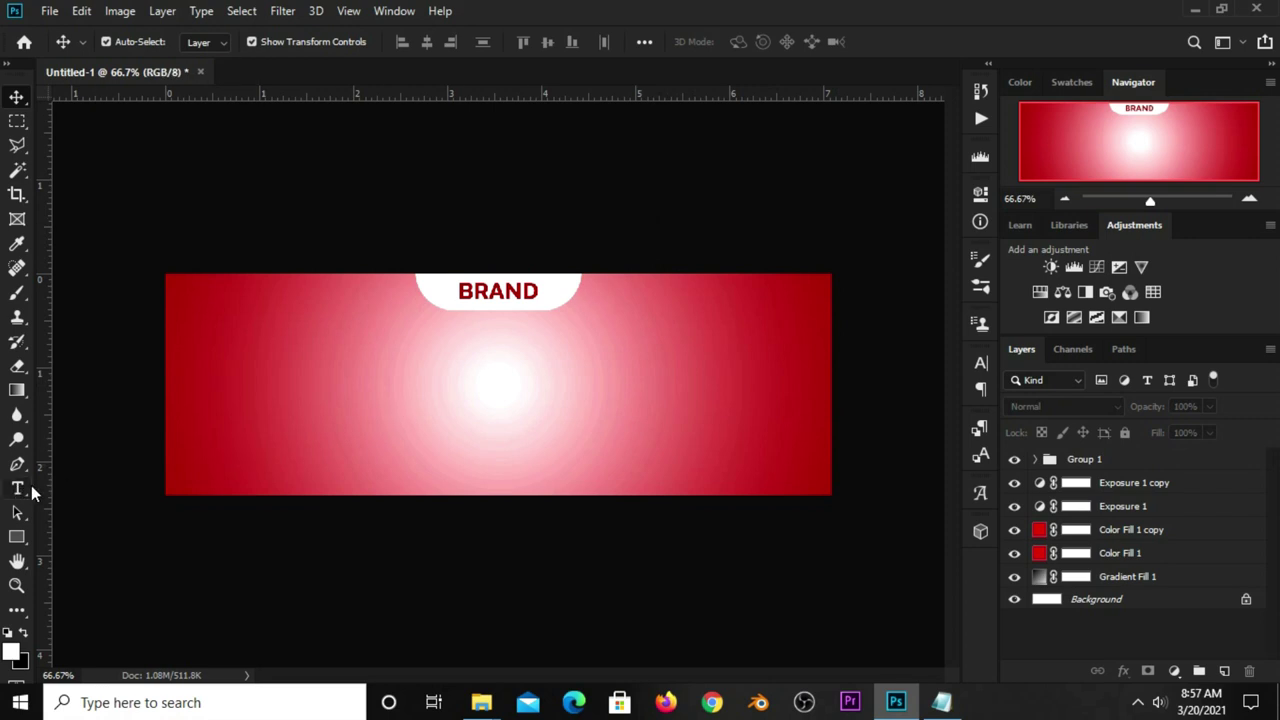
# Drag guides to the banner's left and right sides, top edge, and near its bottom.
pyautogui.moveTo(40, 484); pyautogui.dragTo(204, 507)
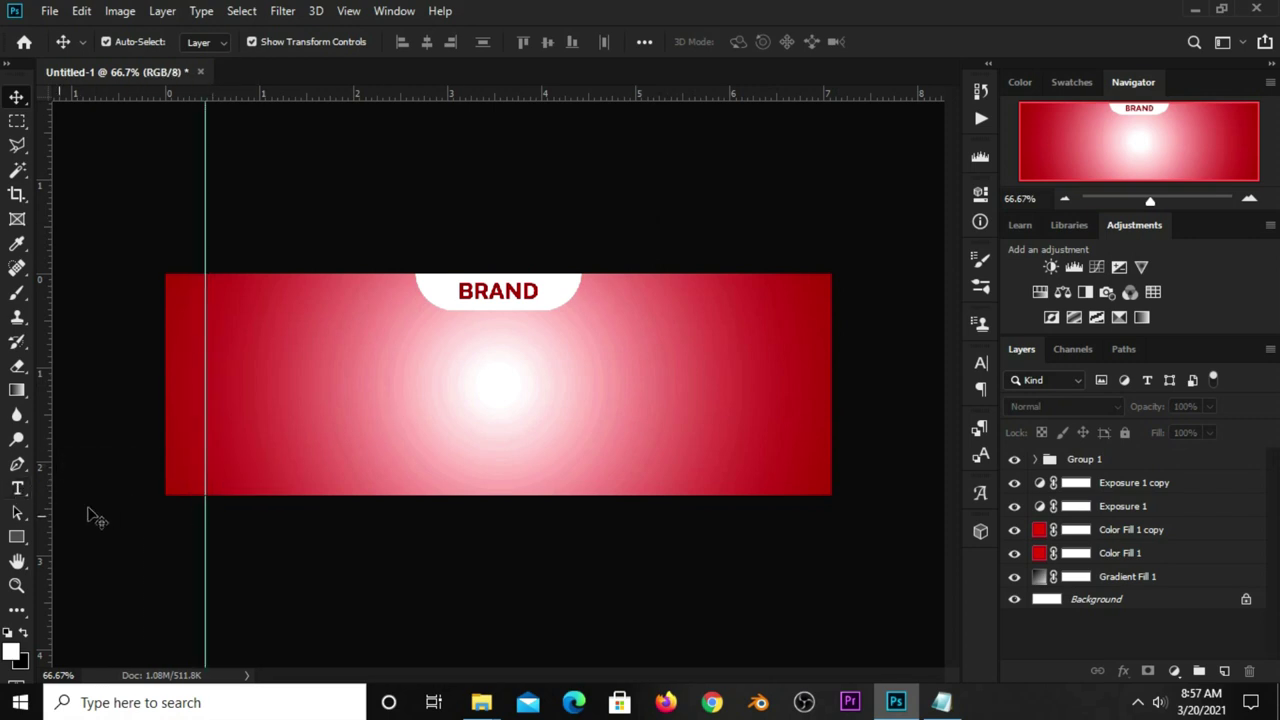
pyautogui.moveTo(42, 525); pyautogui.dragTo(785, 481)
pyautogui.moveTo(602, 248)
pyautogui.mouseDown()
pyautogui.moveTo(608, 288)
pyautogui.moveTo(623, 280)
pyautogui.moveTo(612, 284)
pyautogui.mouseUp()
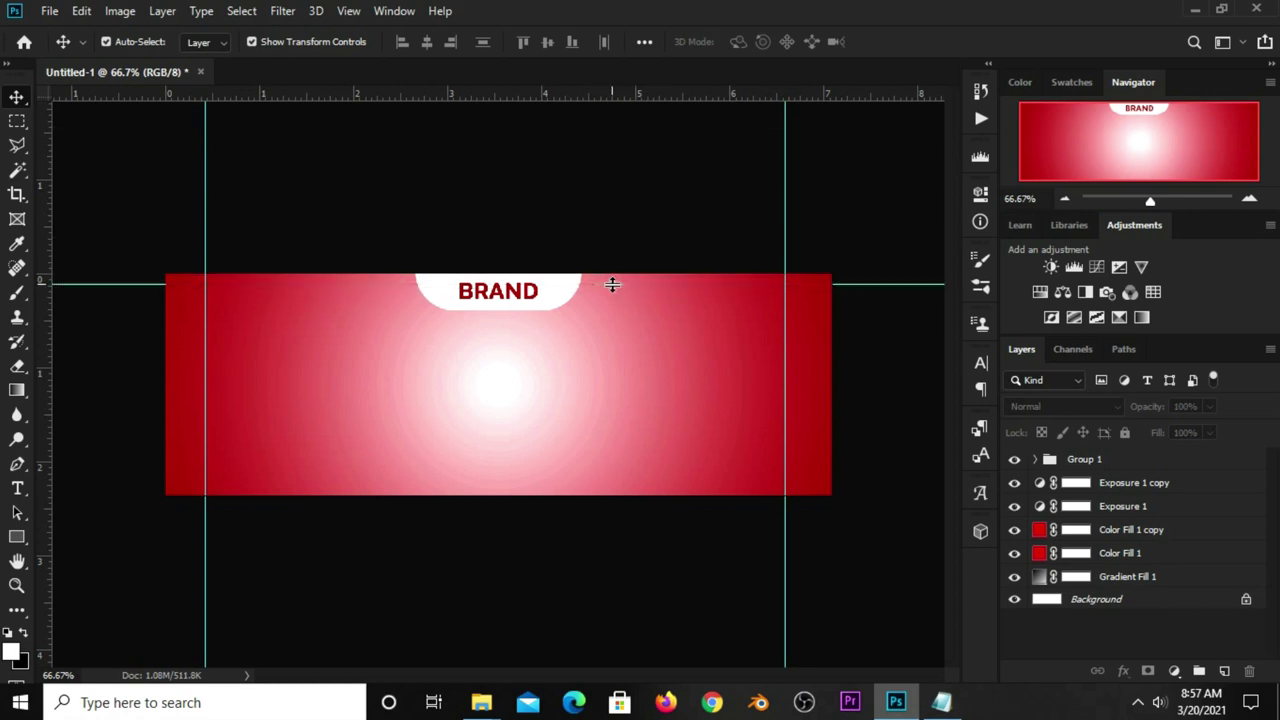
pyautogui.moveTo(540, 100)
pyautogui.mouseDown()
pyautogui.moveTo(523, 286)
pyautogui.moveTo(558, 481)
pyautogui.mouseUp()
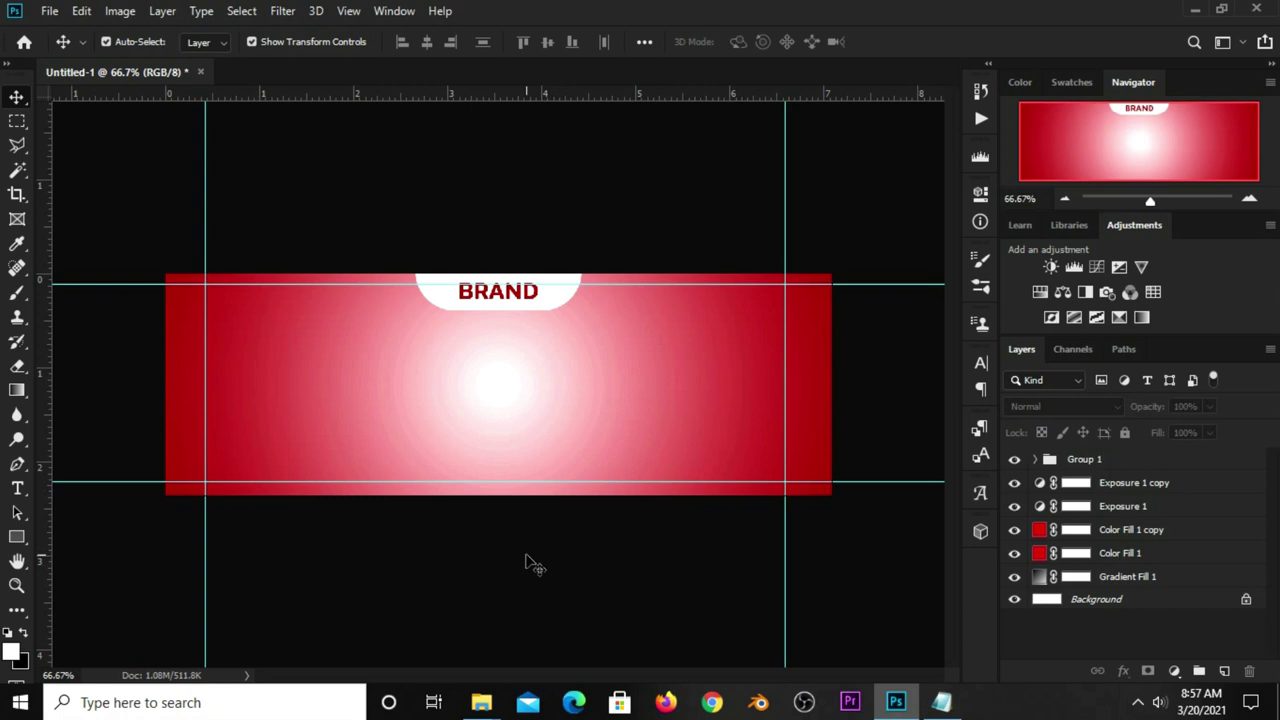
# Paste the ingredient list, Glucose - Frutose to Lemon Juice, as a new horizontal text layer.
pyautogui.click(942, 703)
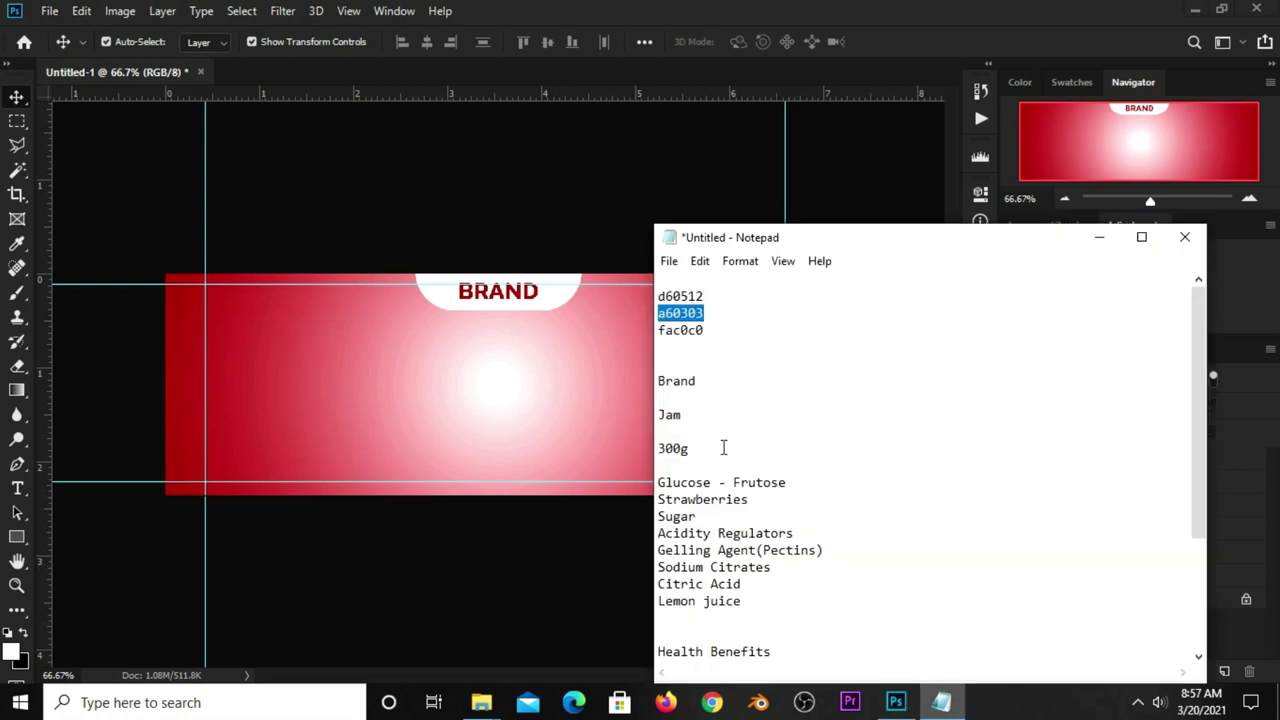
pyautogui.moveTo(660, 486); pyautogui.dragTo(755, 603)
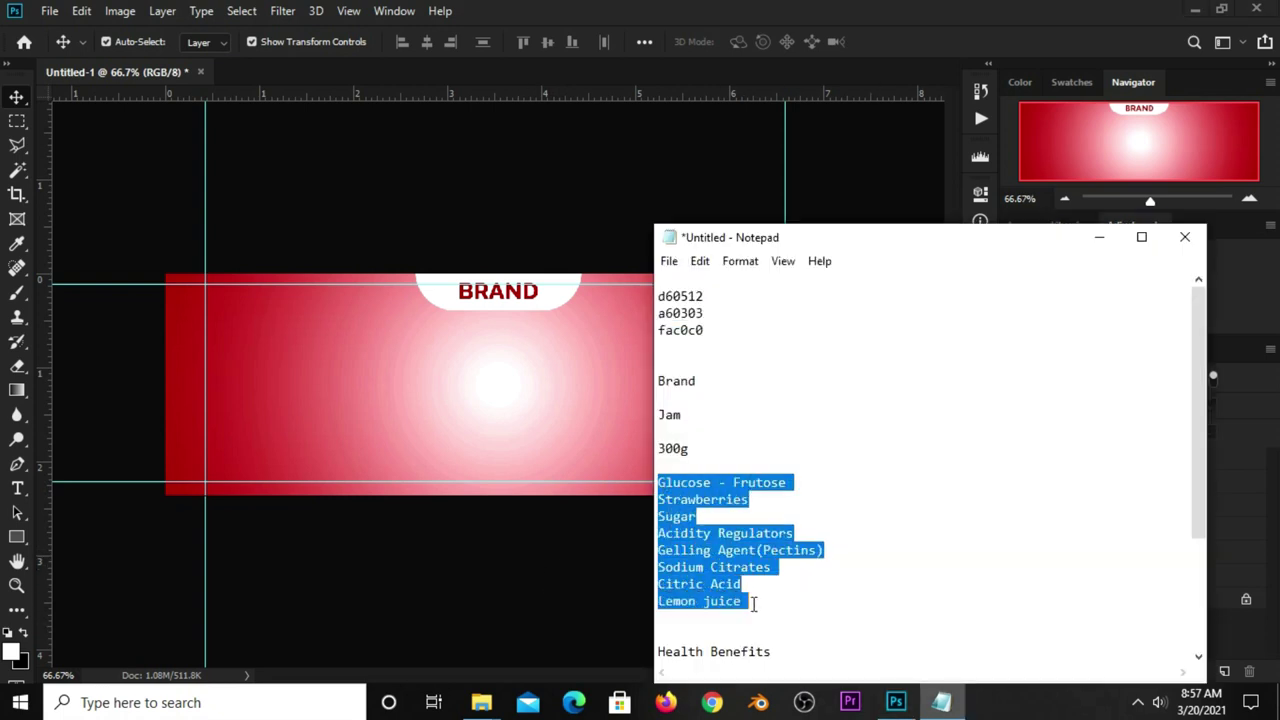
pyautogui.rightClick(704, 535)
pyautogui.click(745, 314)
pyautogui.click(590, 232)
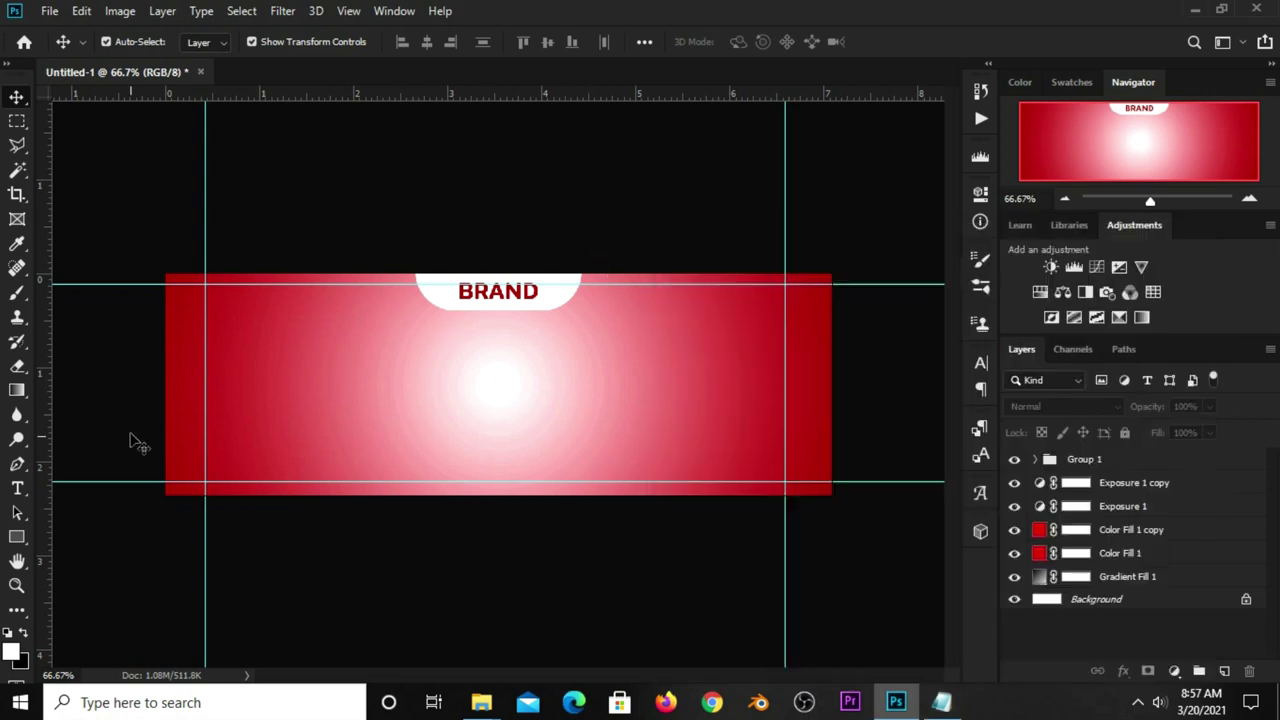
pyautogui.click(18, 487)
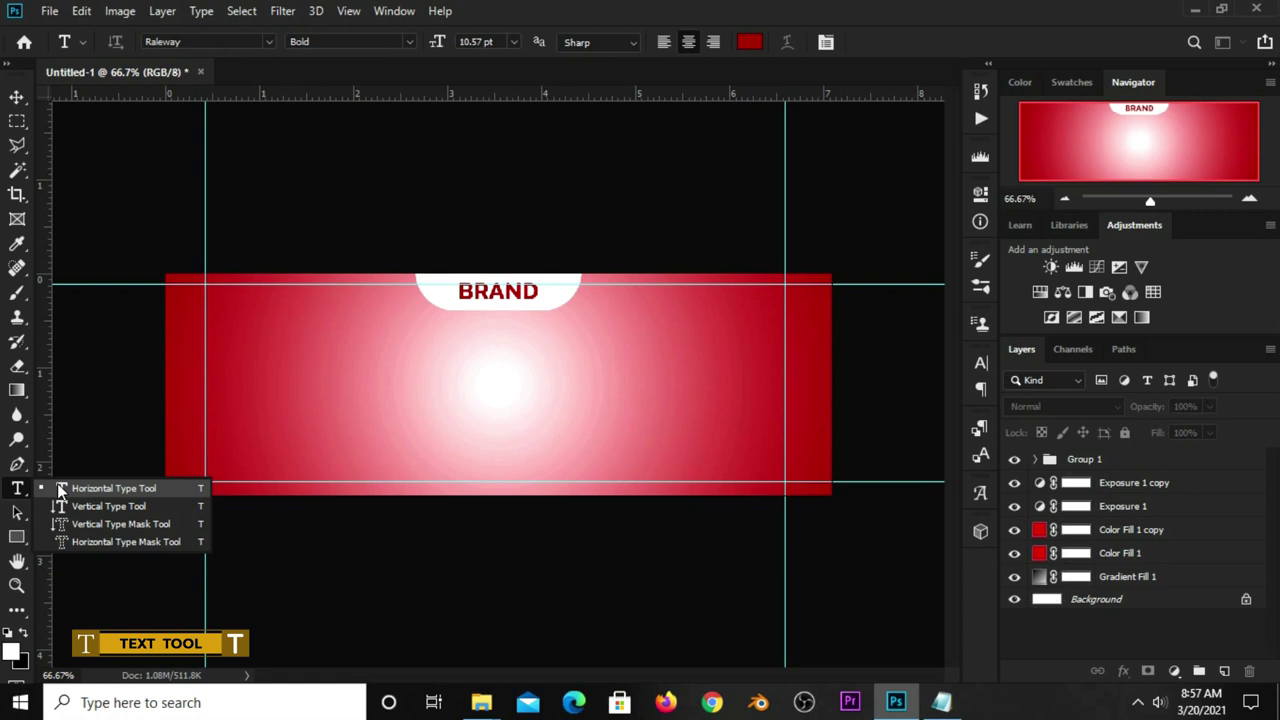
pyautogui.click(60, 488)
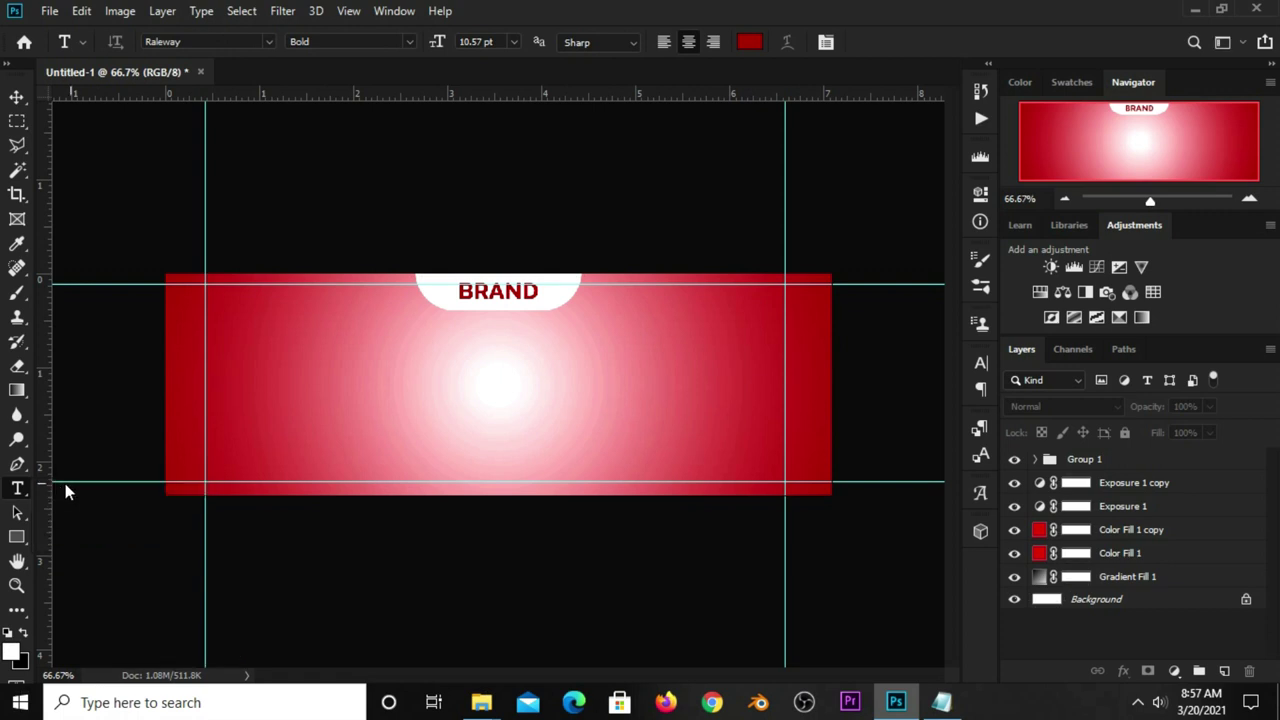
pyautogui.click(622, 358)
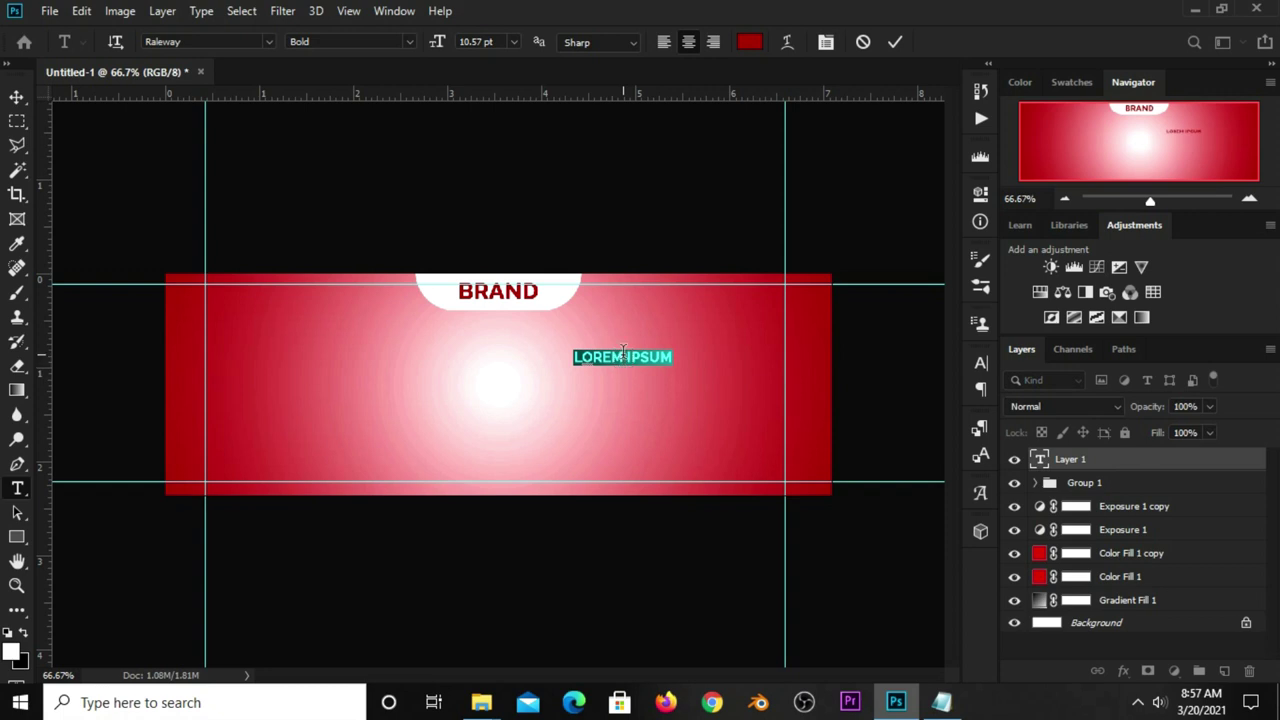
pyautogui.hotkey('ctrl', 'v')
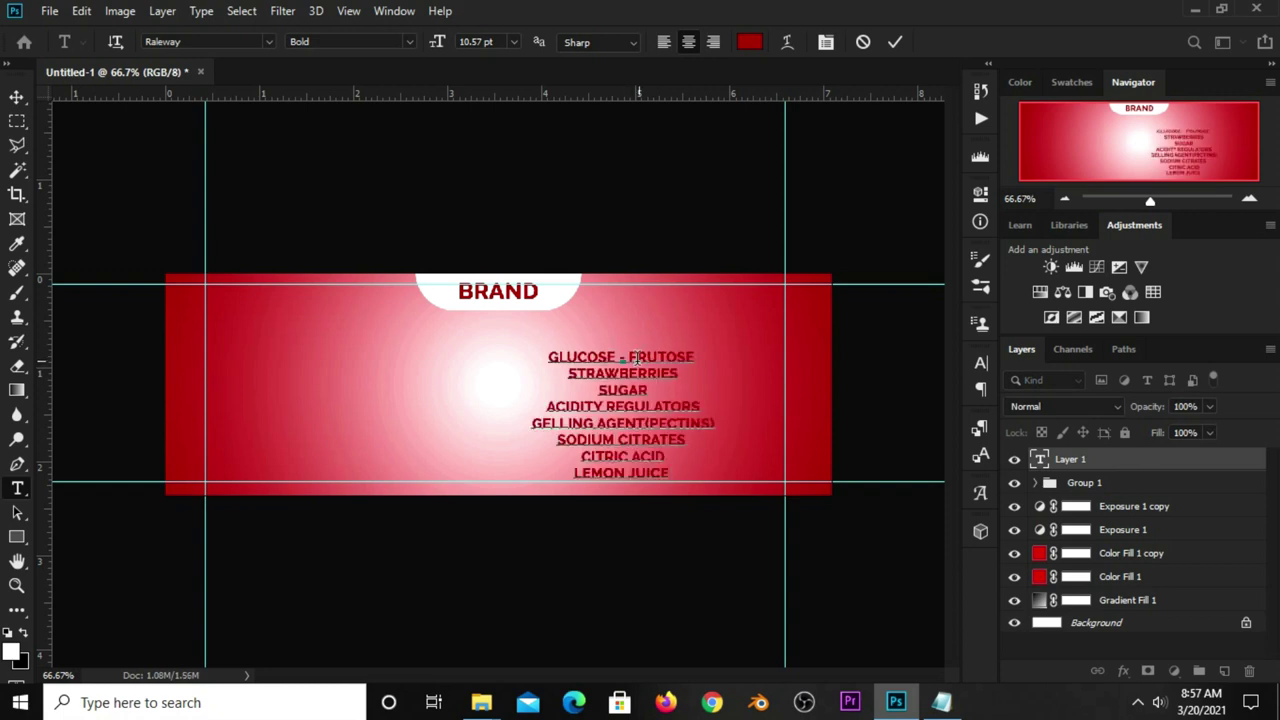
pyautogui.hotkey('ctrl', 'Return')
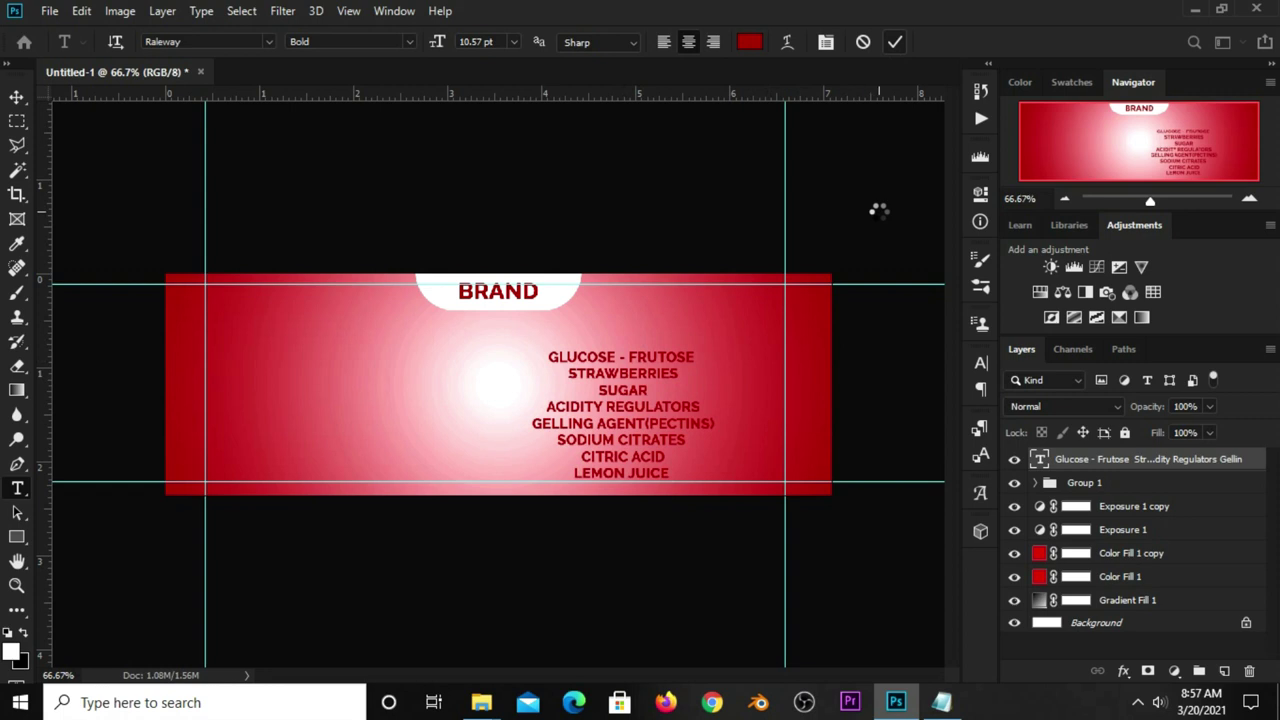
# Make the ingredient text Regular weight, without All Caps, and left-aligned.
pyautogui.click(980, 364)
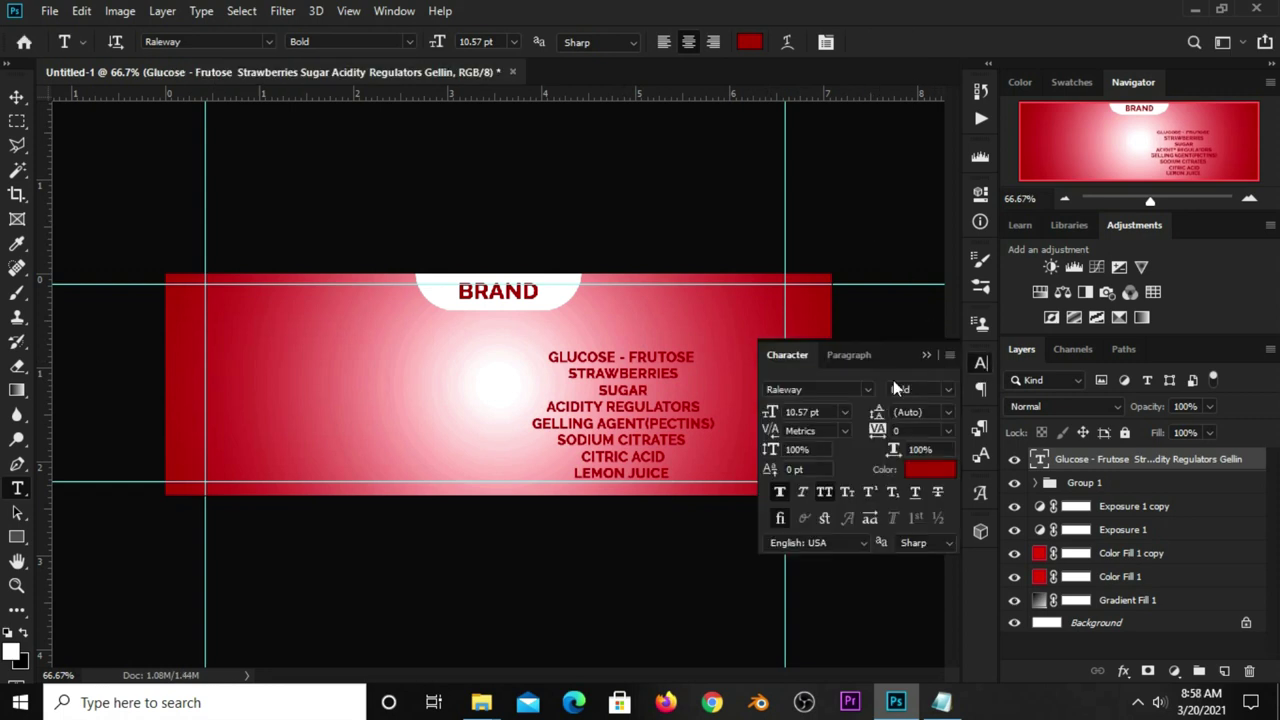
pyautogui.click(946, 390)
pyautogui.click(938, 498)
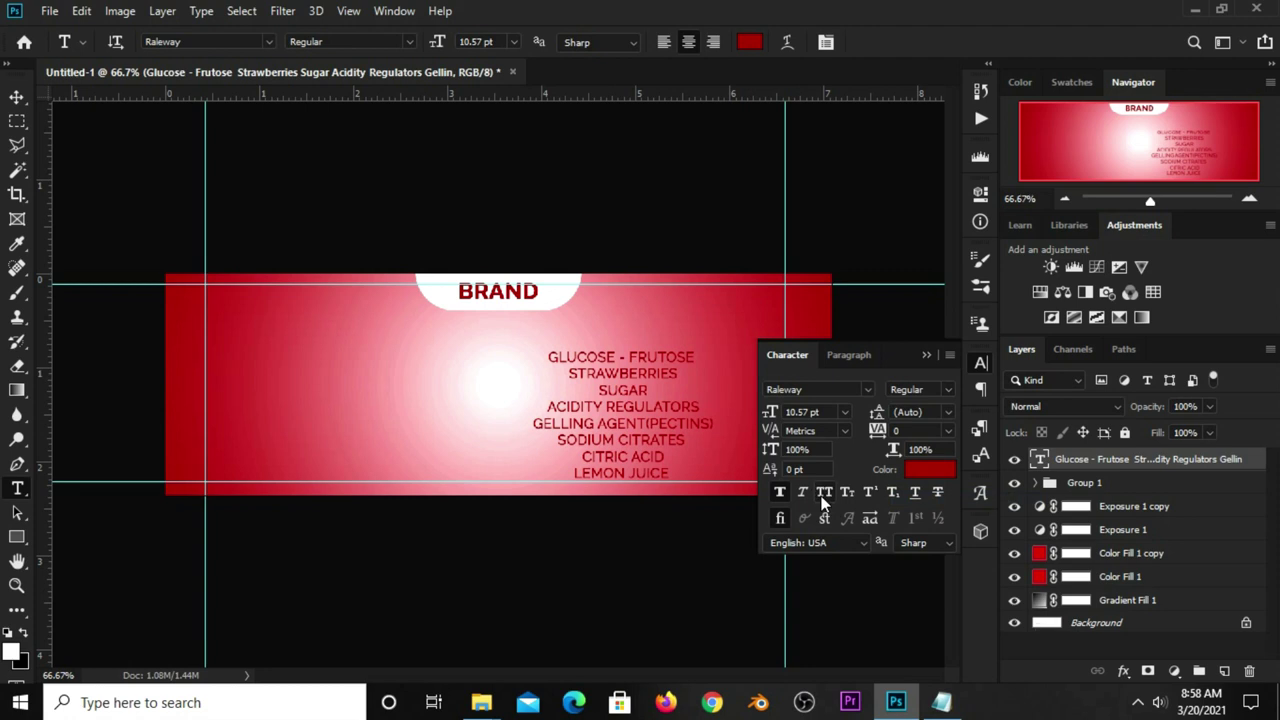
pyautogui.click(824, 493)
pyautogui.click(830, 357)
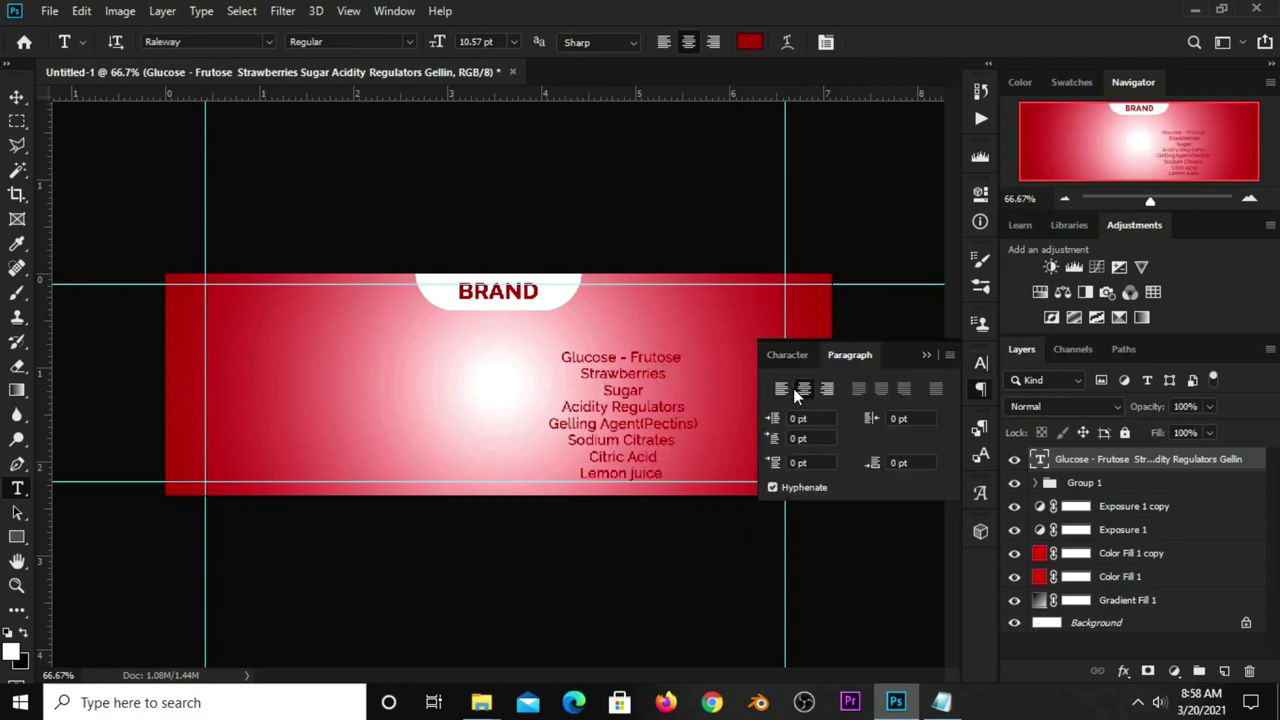
pyautogui.click(791, 394)
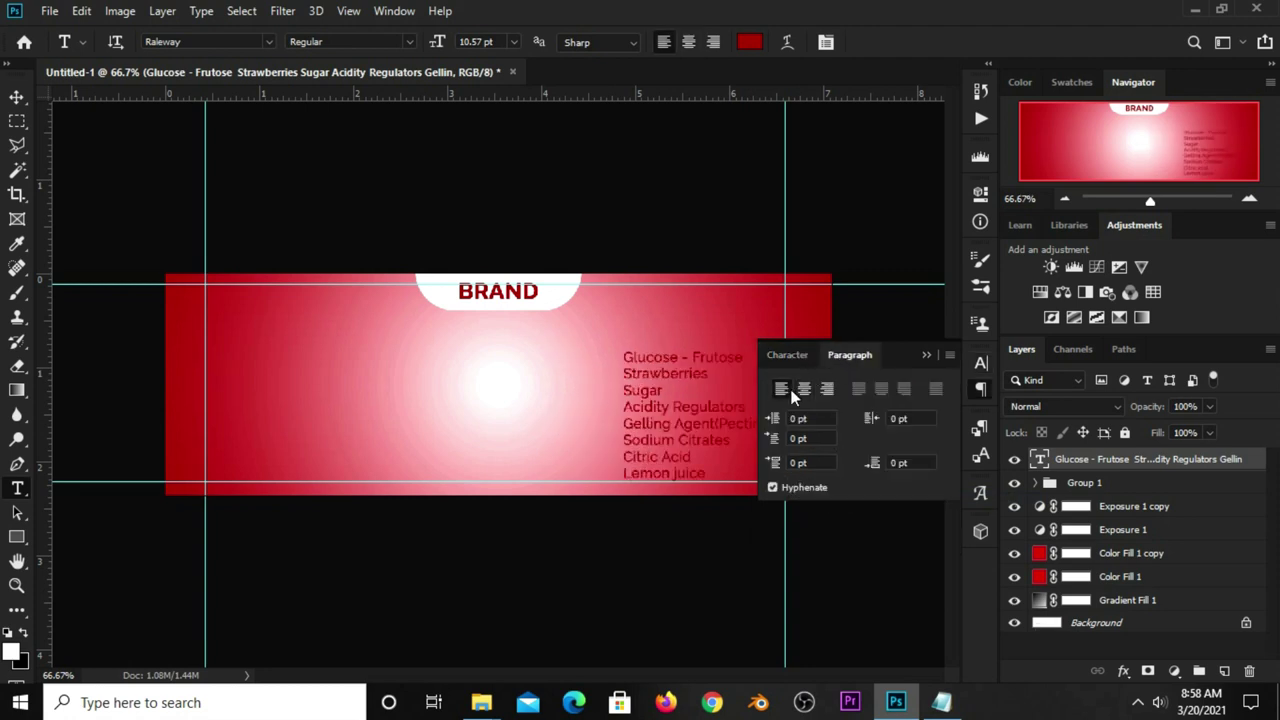
pyautogui.click(789, 356)
# Set the ingredient text to 7 pt and white.
pyautogui.click(781, 412)
pyautogui.write('7')
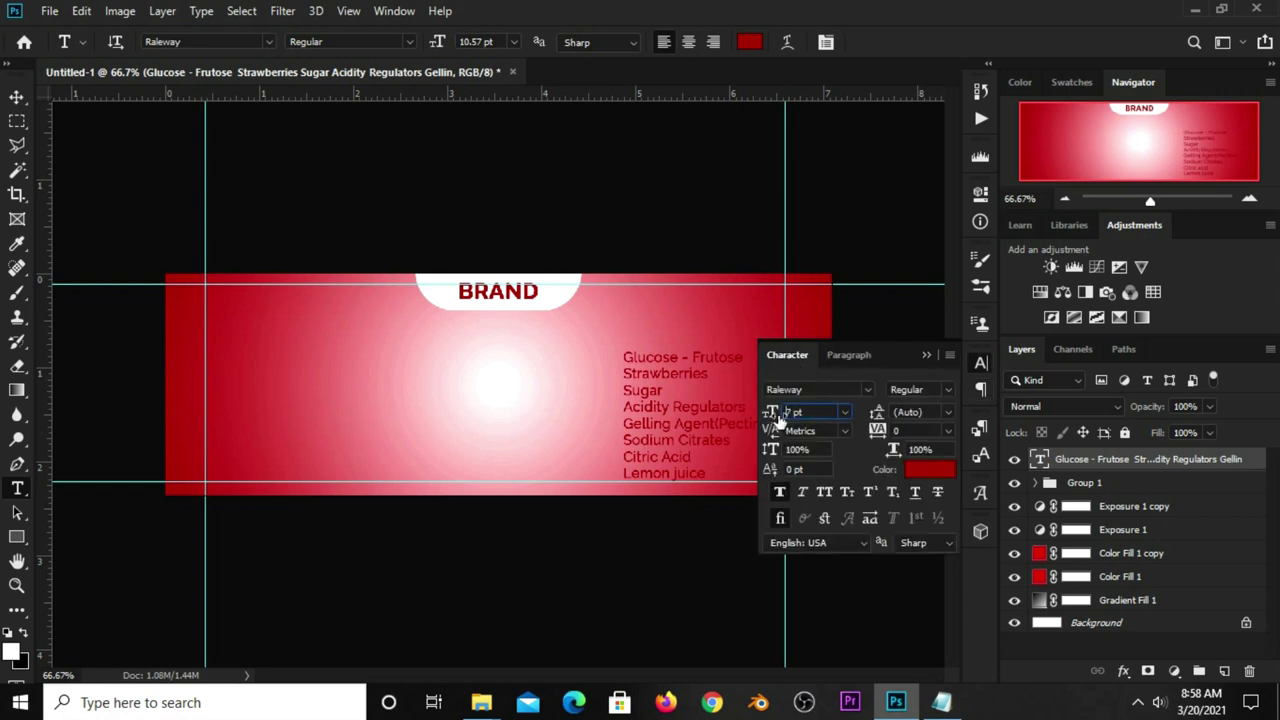
pyautogui.press('Return')
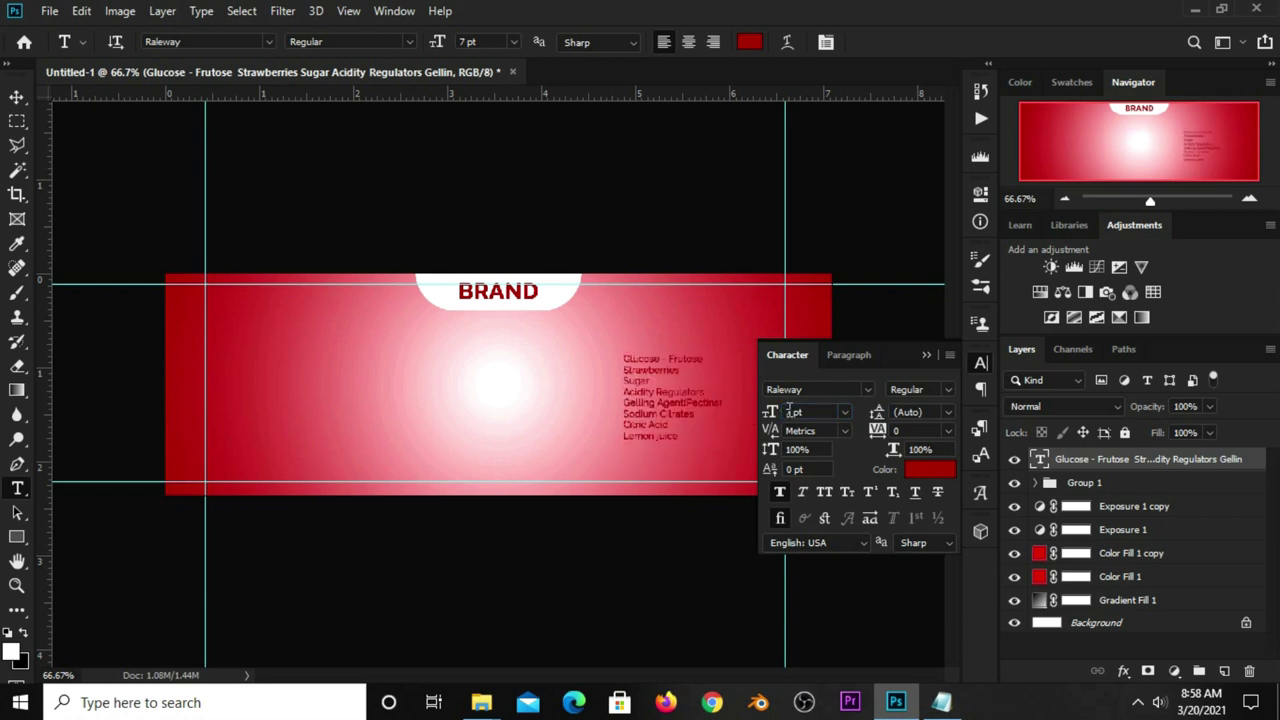
pyautogui.click(901, 468)
pyautogui.moveTo(603, 358); pyautogui.dragTo(520, 291)
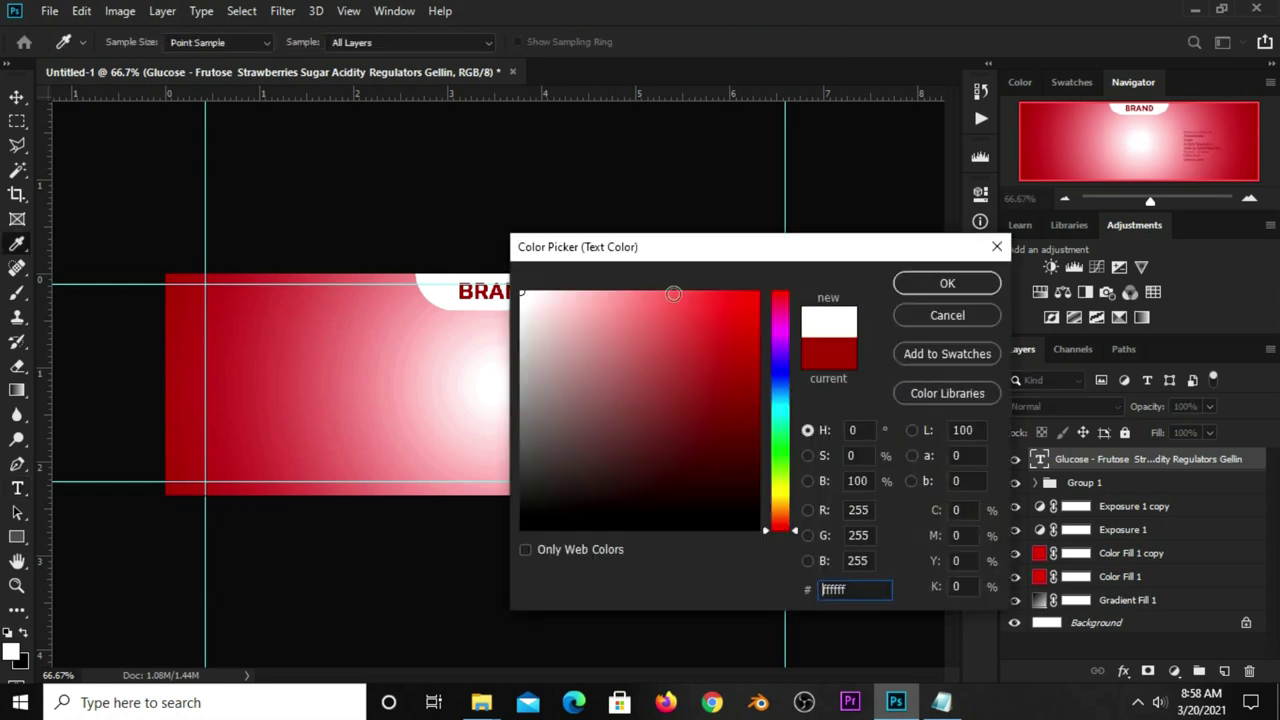
pyautogui.click(930, 284)
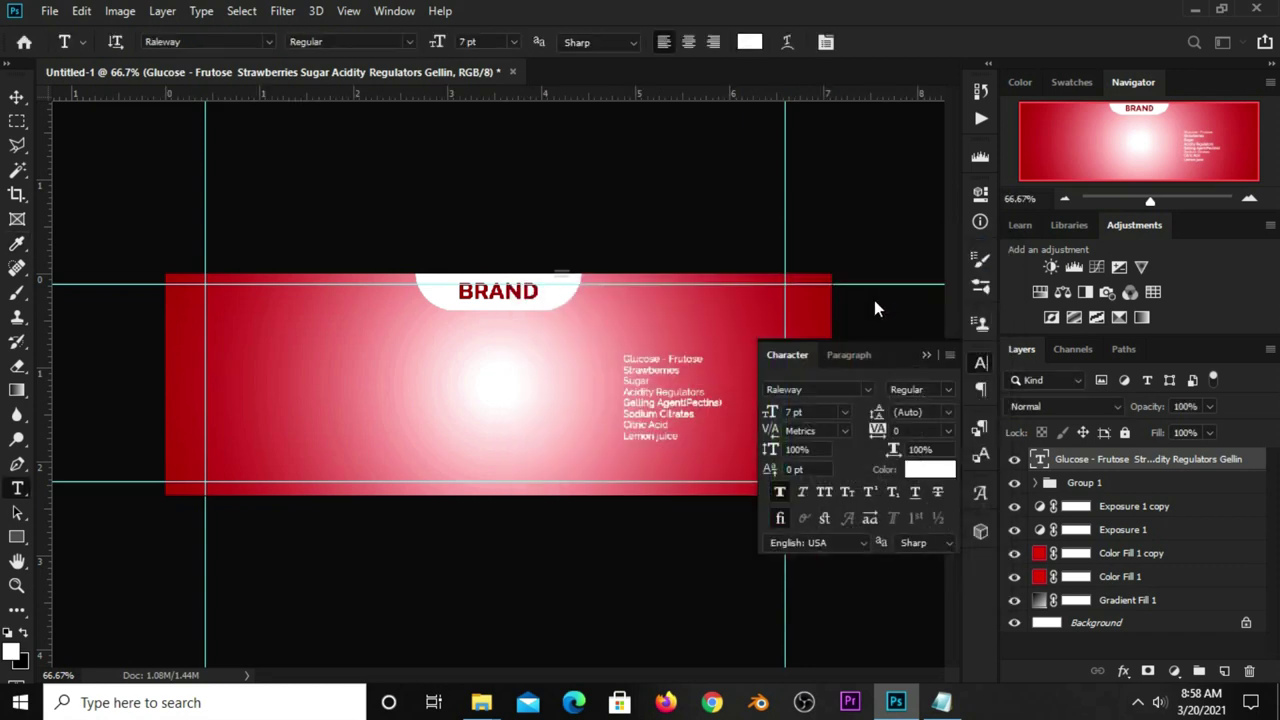
pyautogui.click(918, 357)
# Move the ingredient list right of centre and scale it up to about 110%.
pyautogui.click(16, 97)
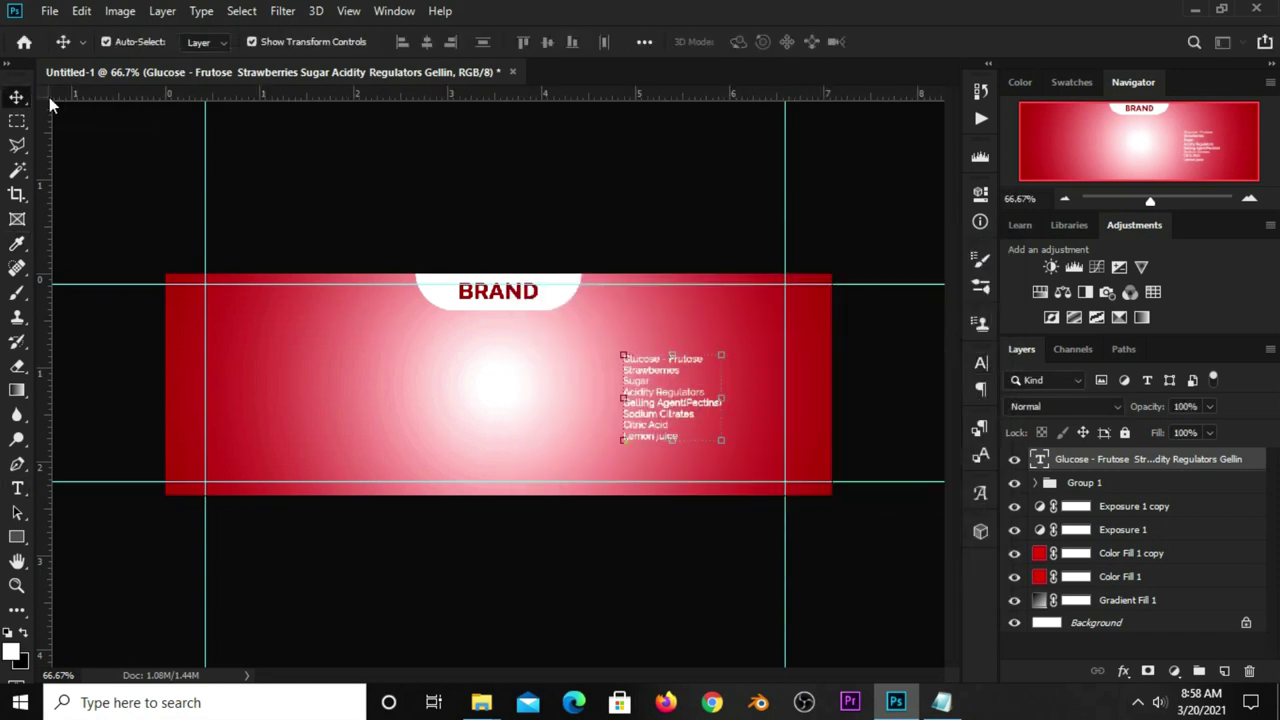
pyautogui.moveTo(645, 409)
pyautogui.mouseDown()
pyautogui.moveTo(688, 378)
pyautogui.moveTo(688, 400)
pyautogui.mouseUp()
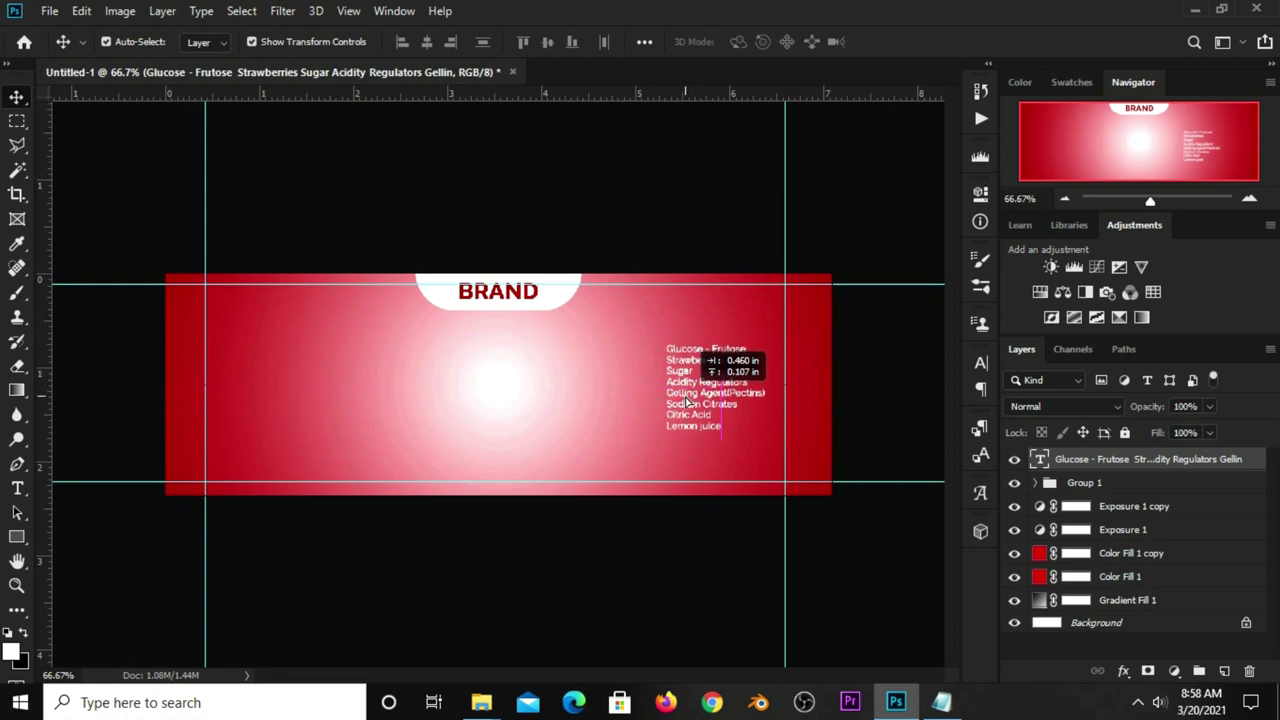
pyautogui.click(975, 364)
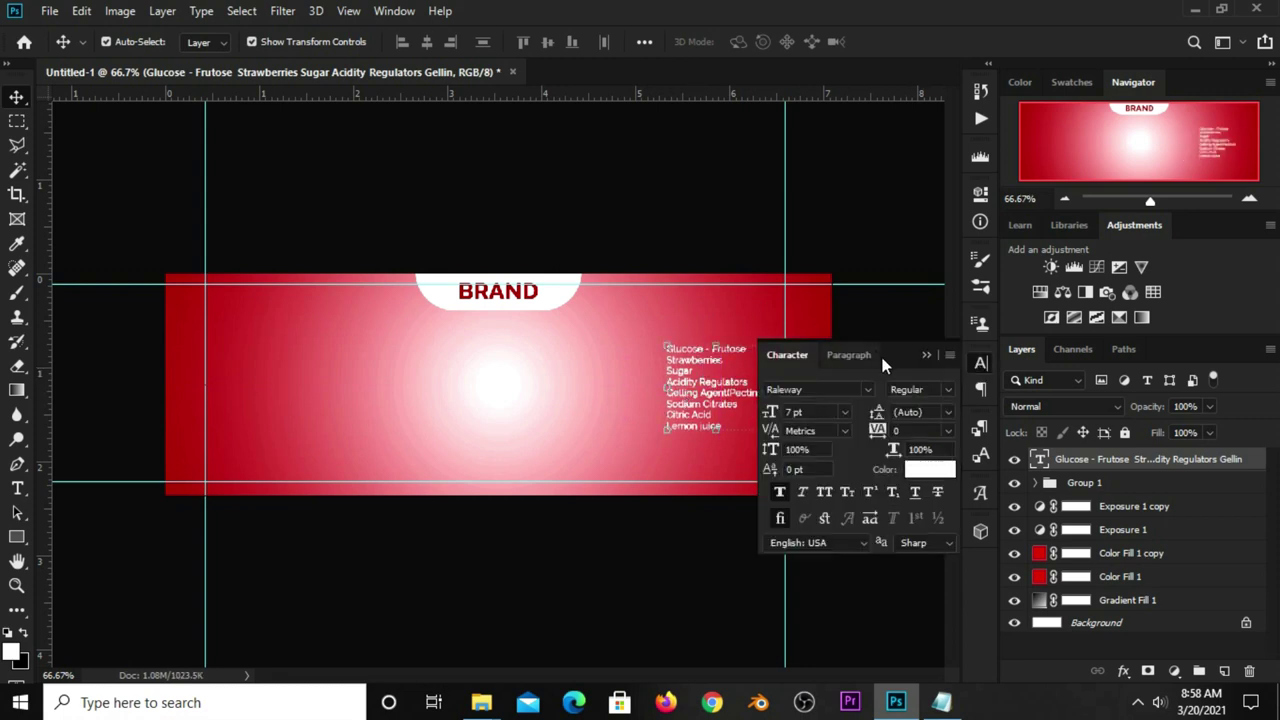
pyautogui.click(926, 355)
pyautogui.hotkey('ctrl', 't')
pyautogui.moveTo(772, 431); pyautogui.dragTo(777, 437)
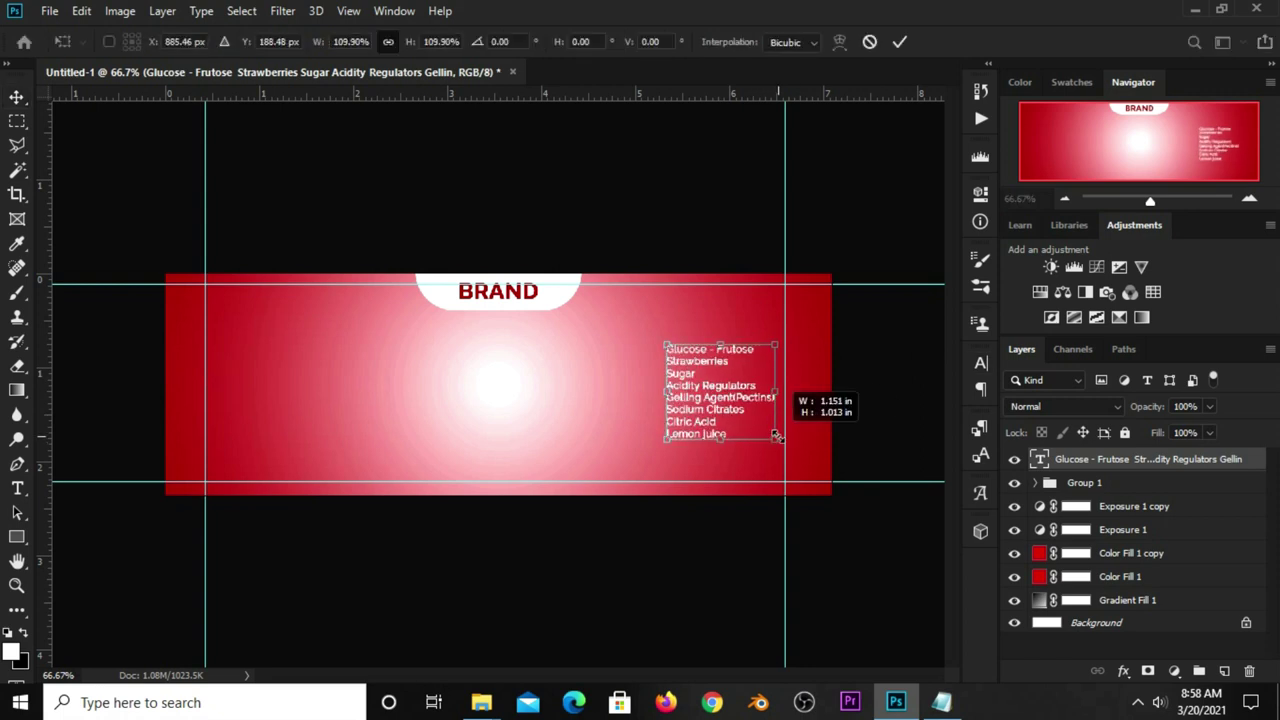
pyautogui.press('Return')
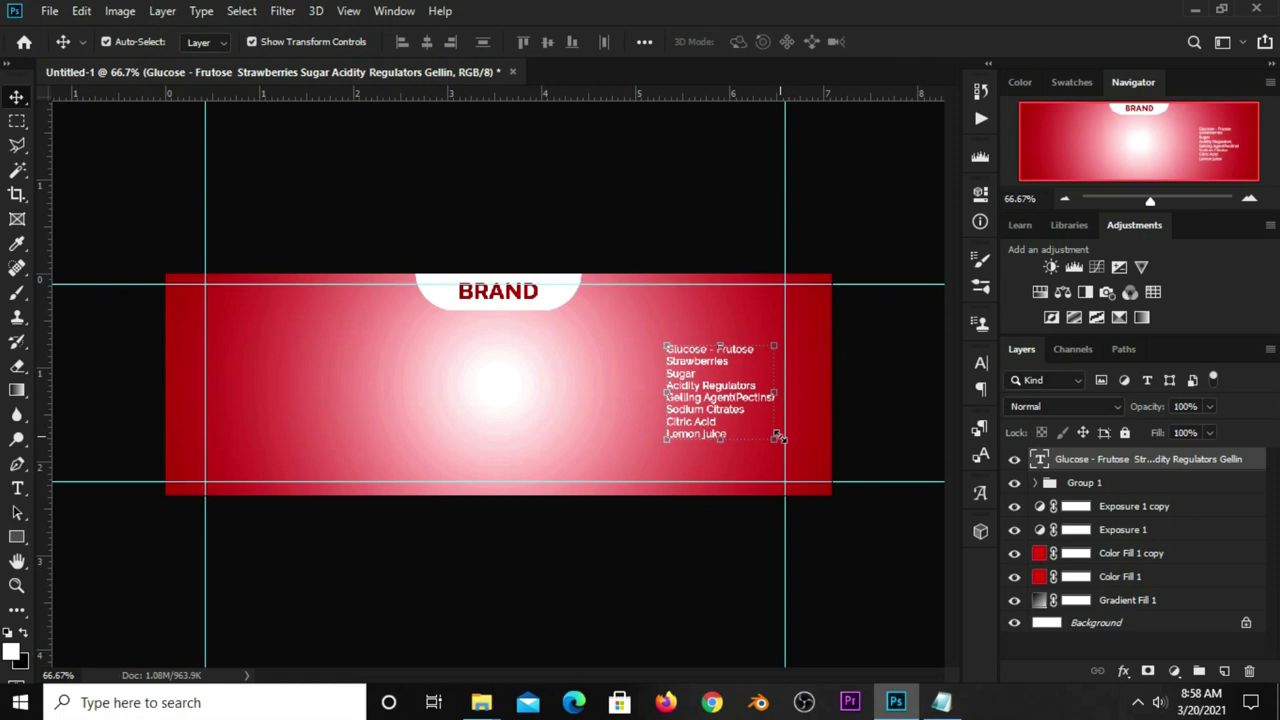
pyautogui.click(858, 398)
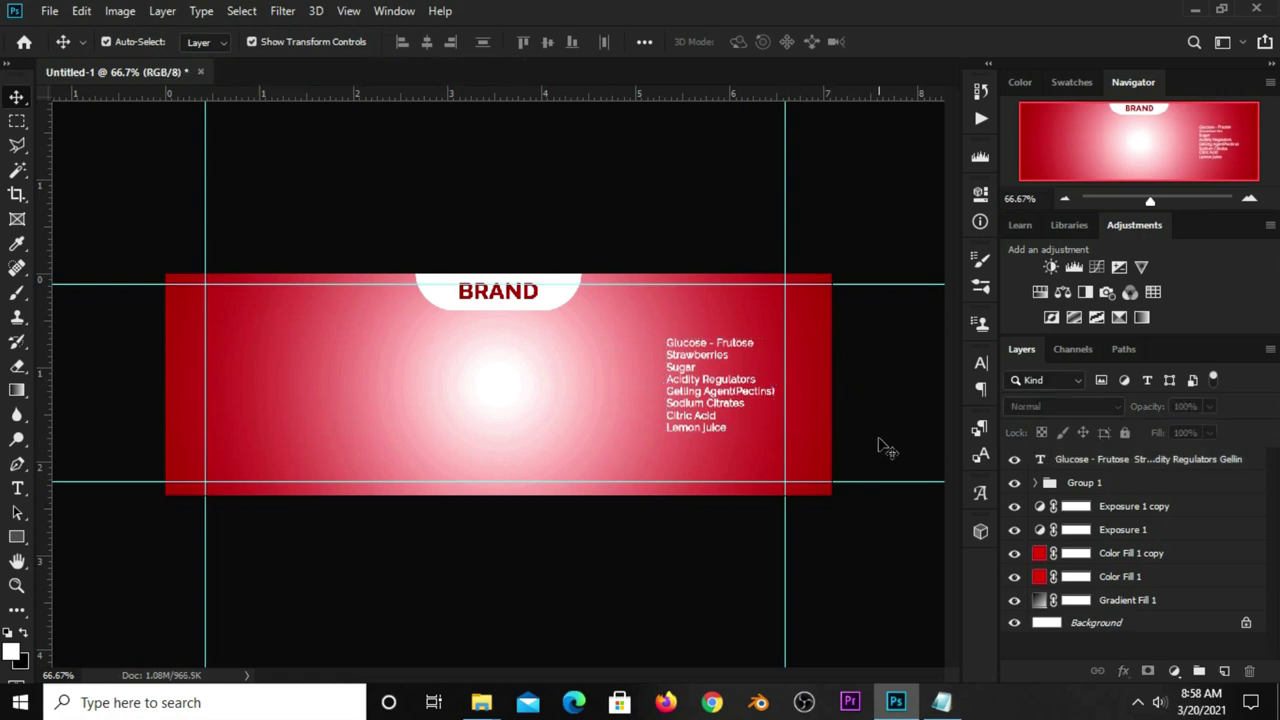
# Copy the 300g weight from the Notepad notes into a new text layer on the label.
pyautogui.click(941, 702)
pyautogui.moveTo(716, 440); pyautogui.dragTo(666, 448)
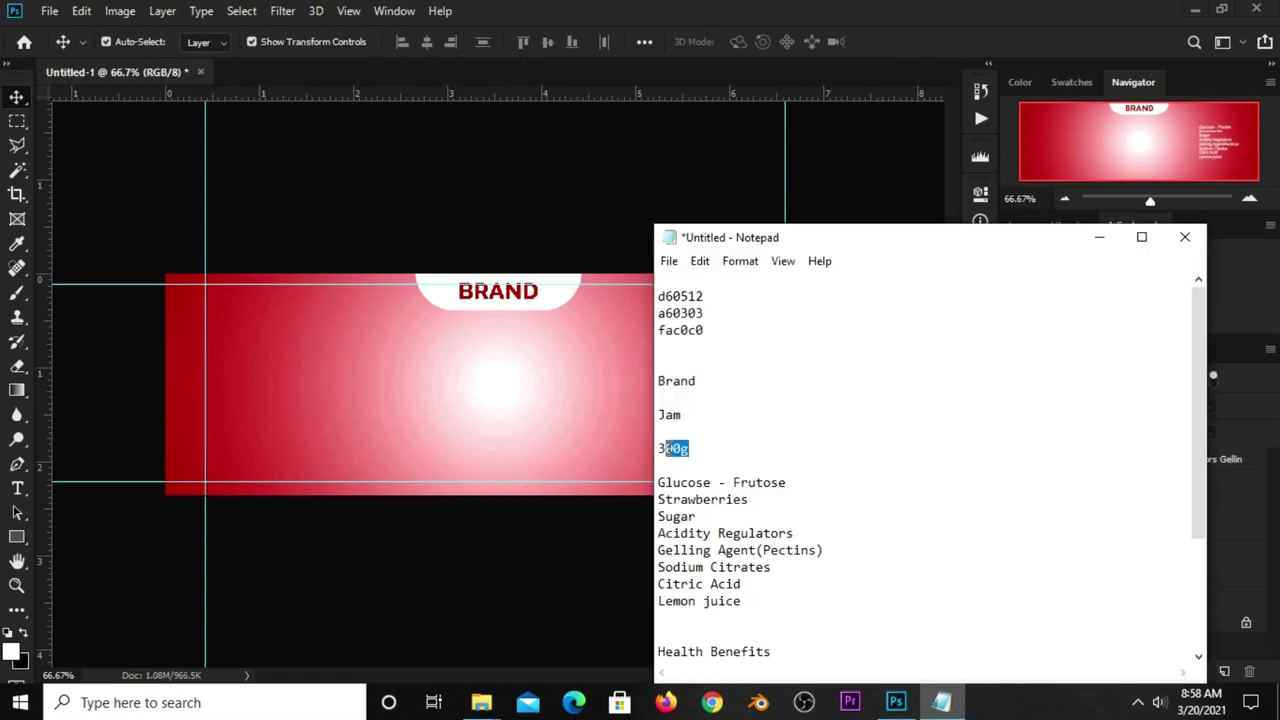
pyautogui.rightClick(662, 448)
pyautogui.click(708, 221)
pyautogui.click(590, 230)
pyautogui.moveTo(14, 488); pyautogui.dragTo(105, 491)
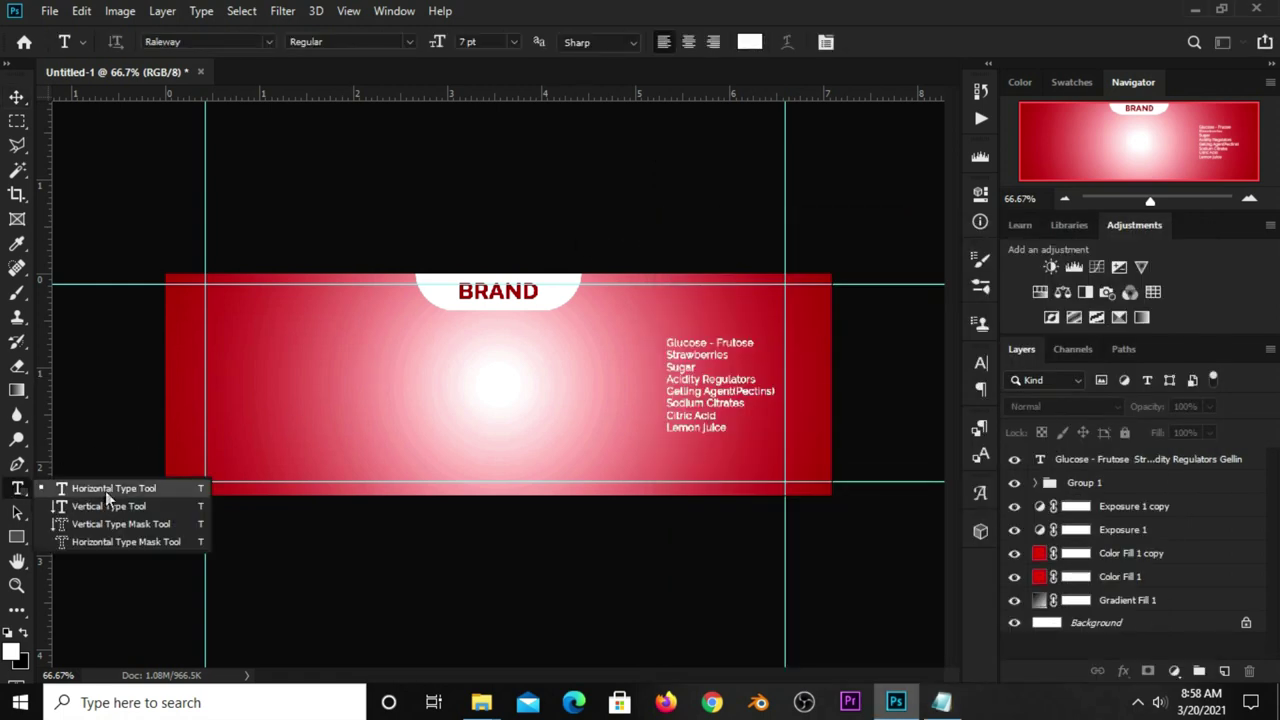
pyautogui.click(552, 392)
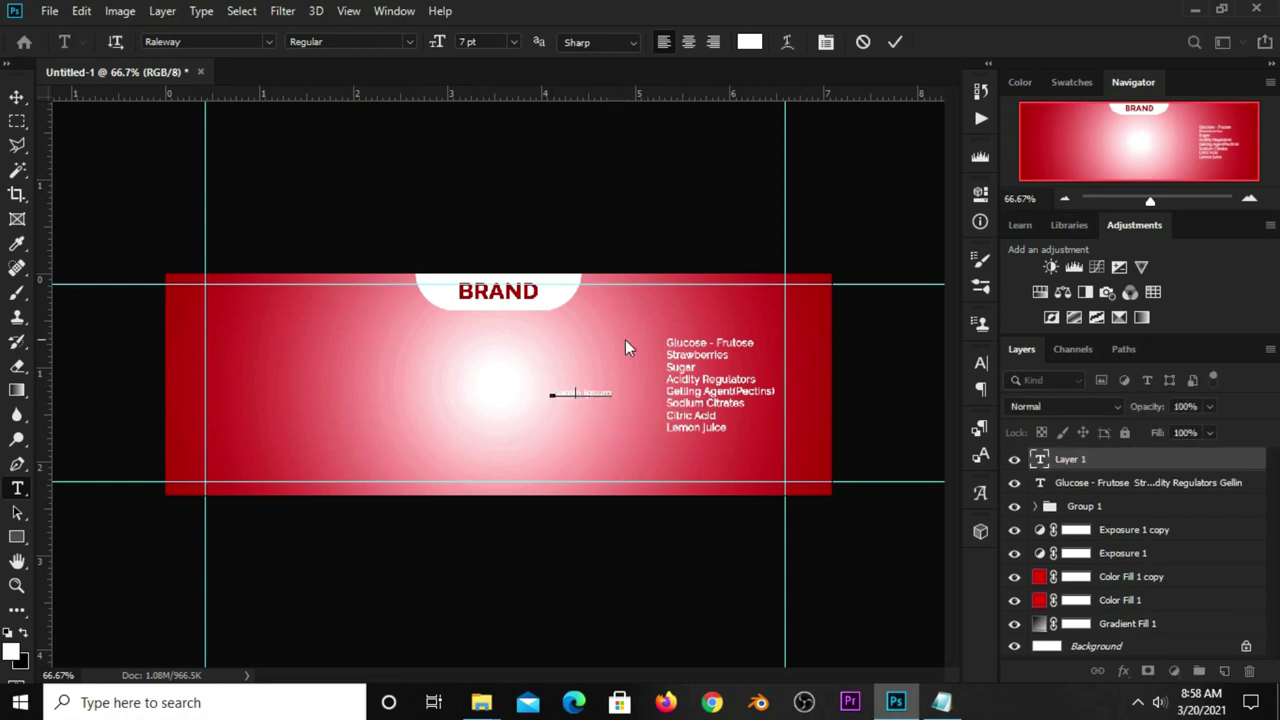
pyautogui.write('300g')
pyautogui.click(894, 42)
# Set the 300g text to the Adlinnaka font at 10 pt.
pyautogui.click(981, 363)
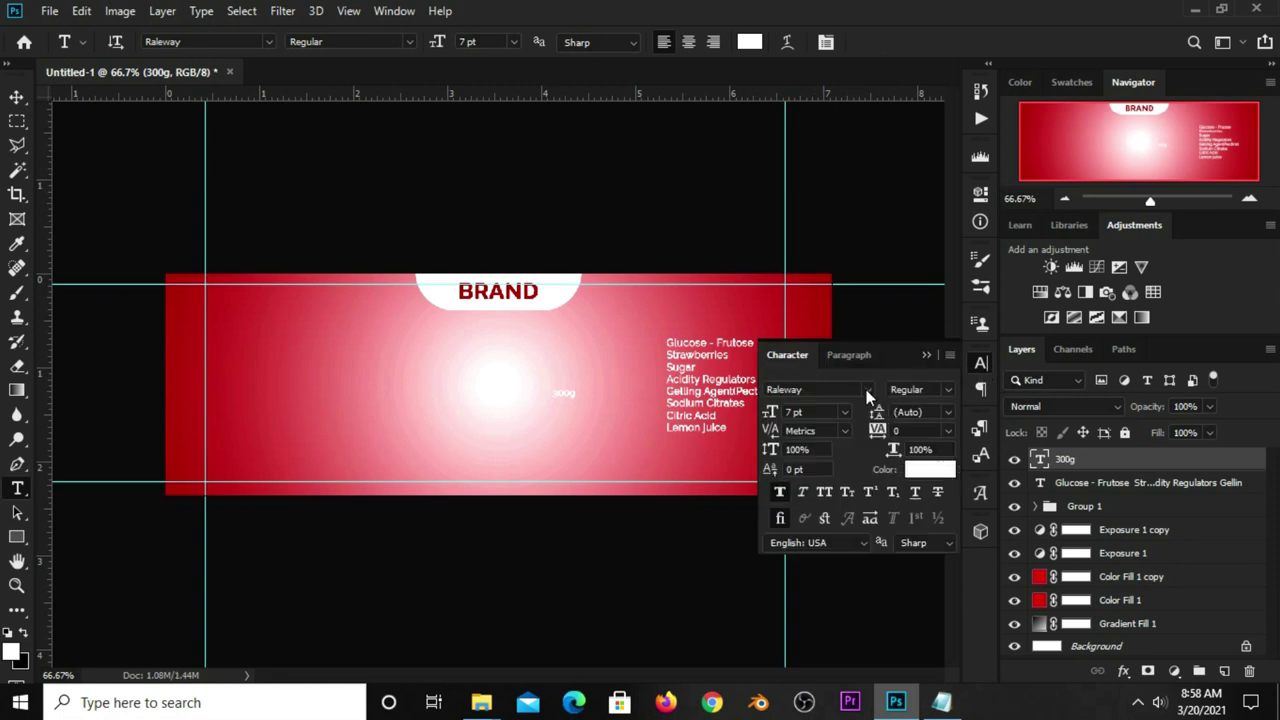
pyautogui.click(866, 389)
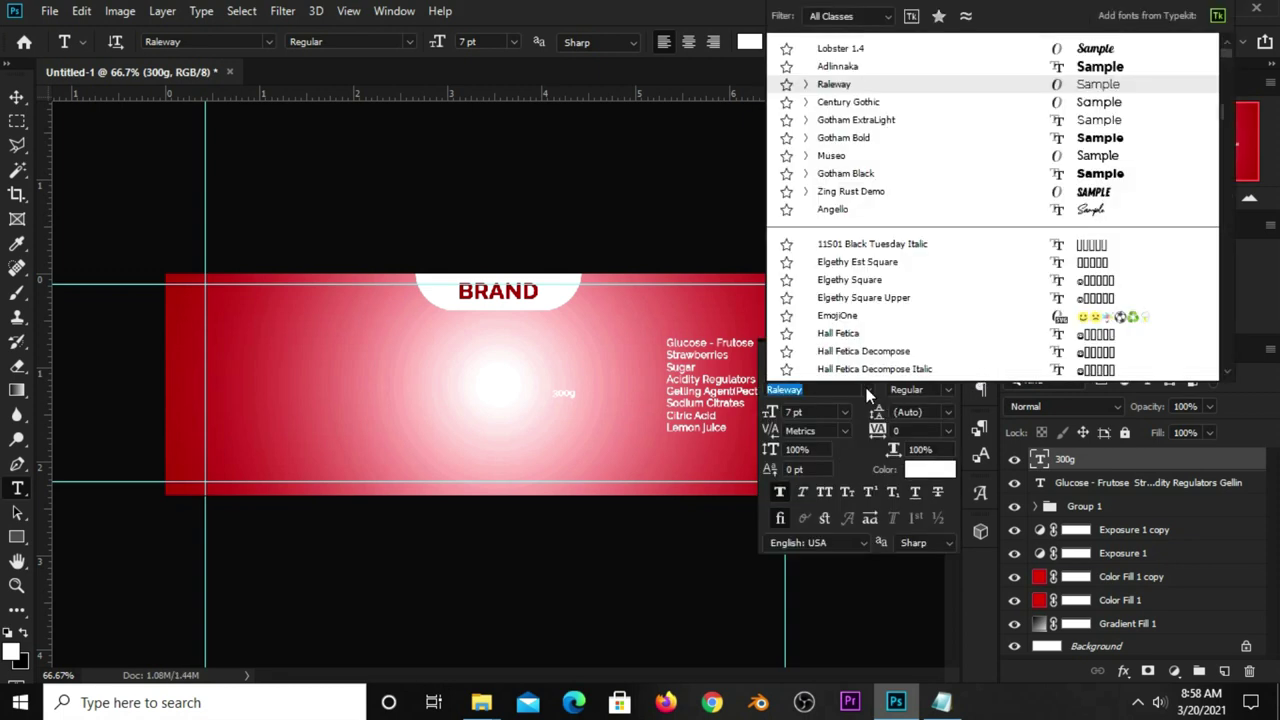
pyautogui.click(840, 67)
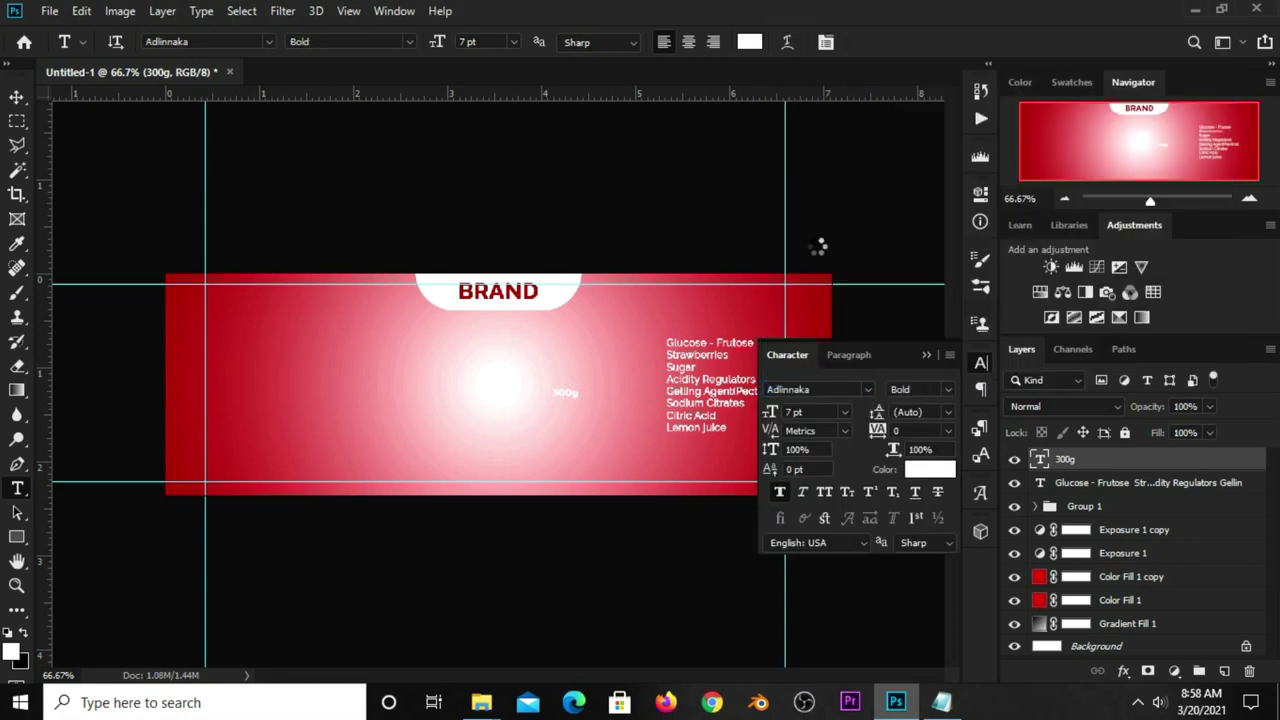
pyautogui.click(845, 412)
pyautogui.click(825, 492)
# Colour the 300g text pink using hex fac0c0 copied from the notes.
pyautogui.click(917, 469)
pyautogui.click(941, 702)
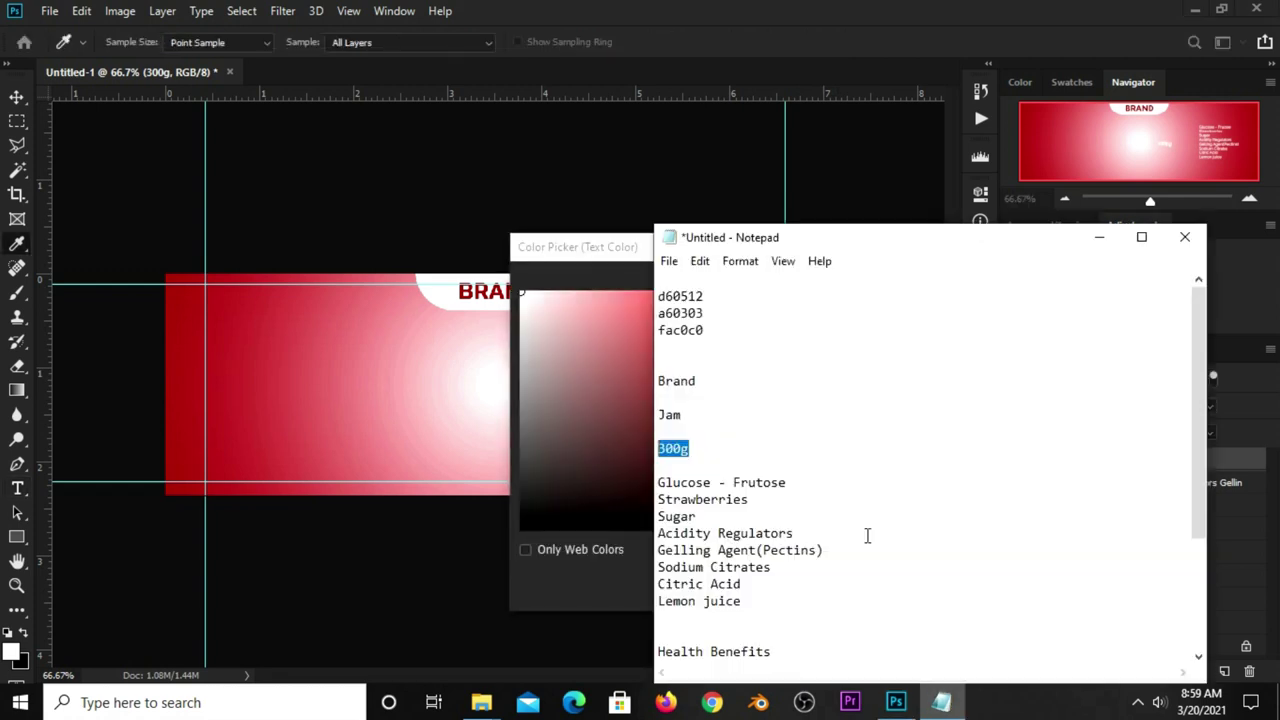
pyautogui.doubleClick(705, 330)
pyautogui.rightClick(704, 330)
pyautogui.click(757, 397)
pyautogui.click(622, 575)
pyautogui.click(830, 586)
pyautogui.rightClick(828, 586)
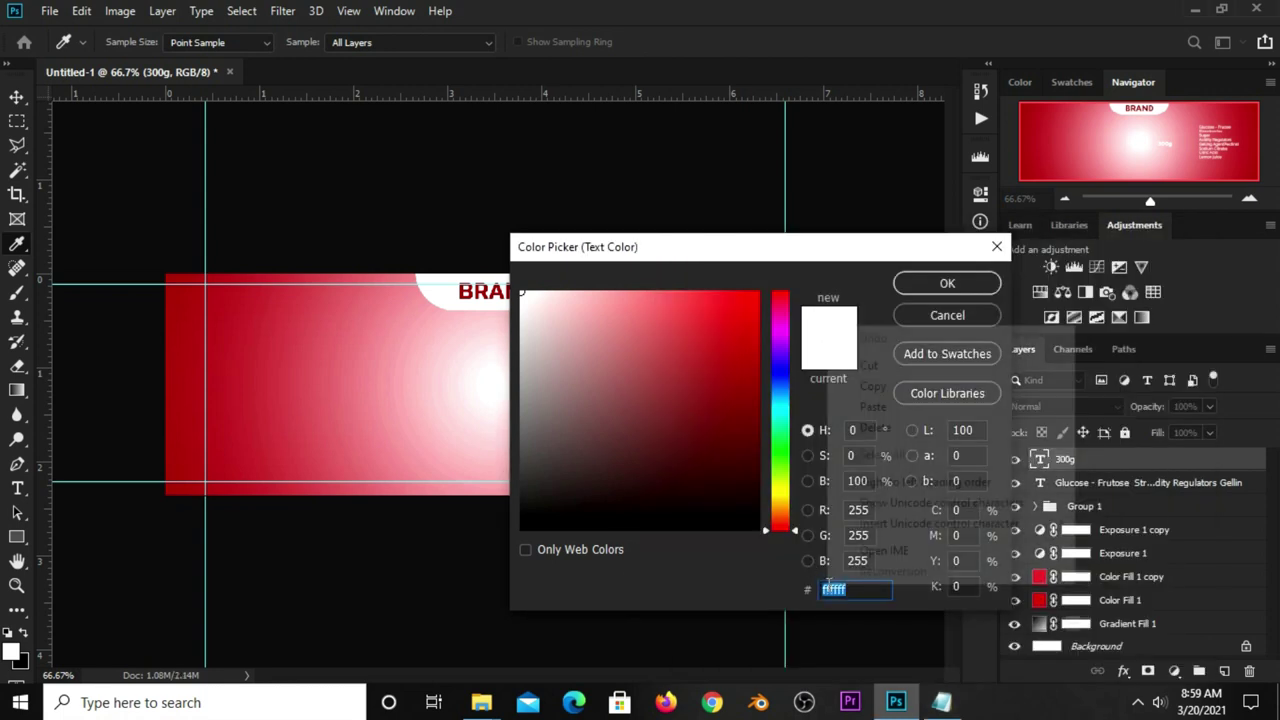
pyautogui.click(866, 403)
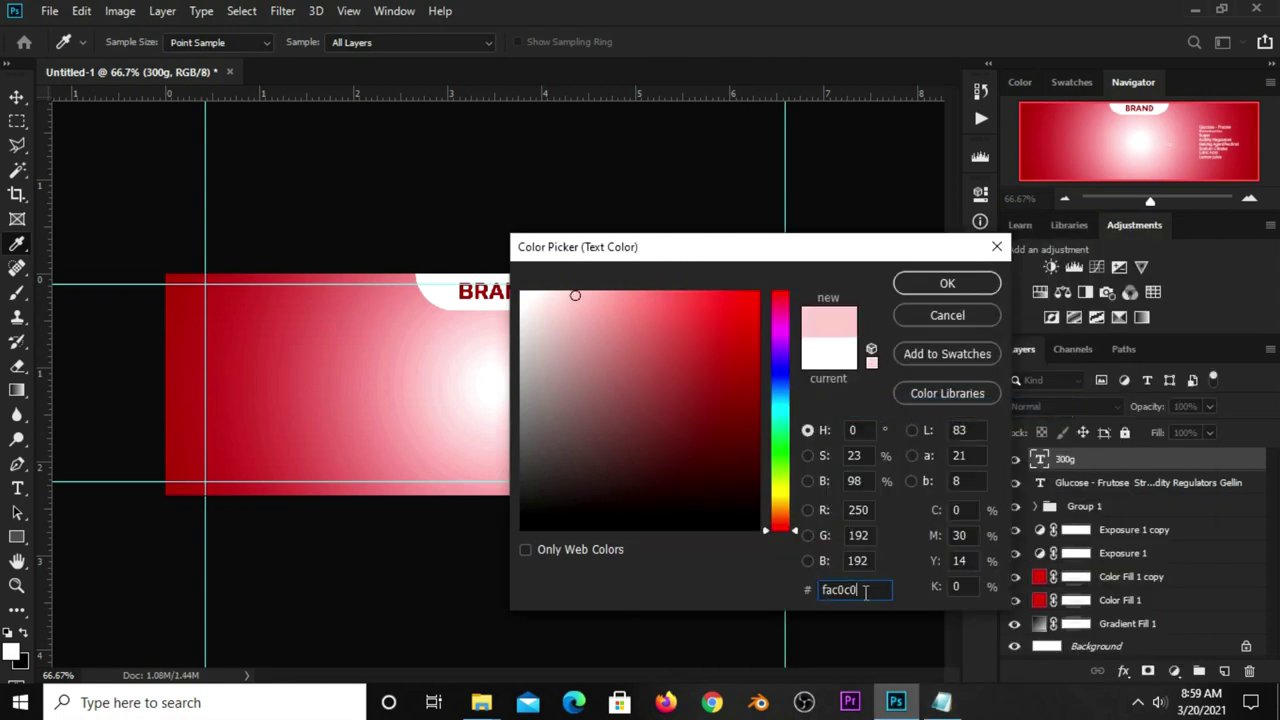
pyautogui.click(945, 283)
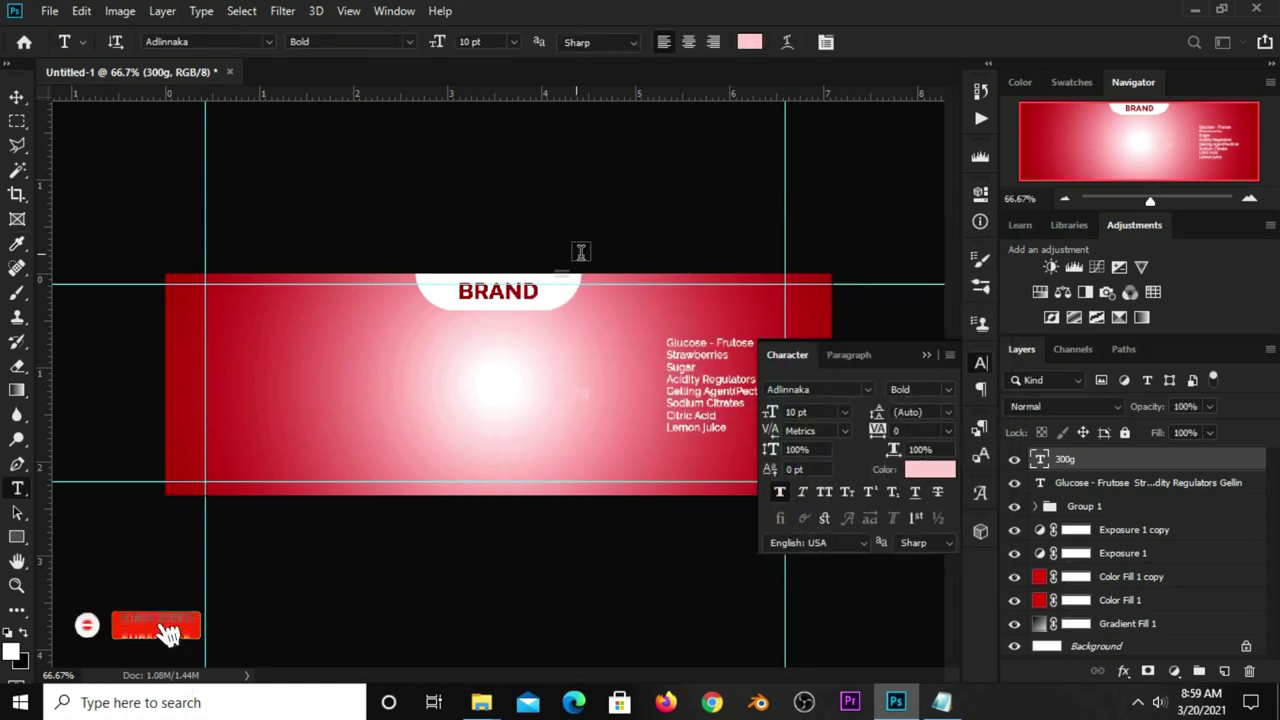
# Enlarge the 300g text and place it just above the ingredients list.
pyautogui.click(16, 97)
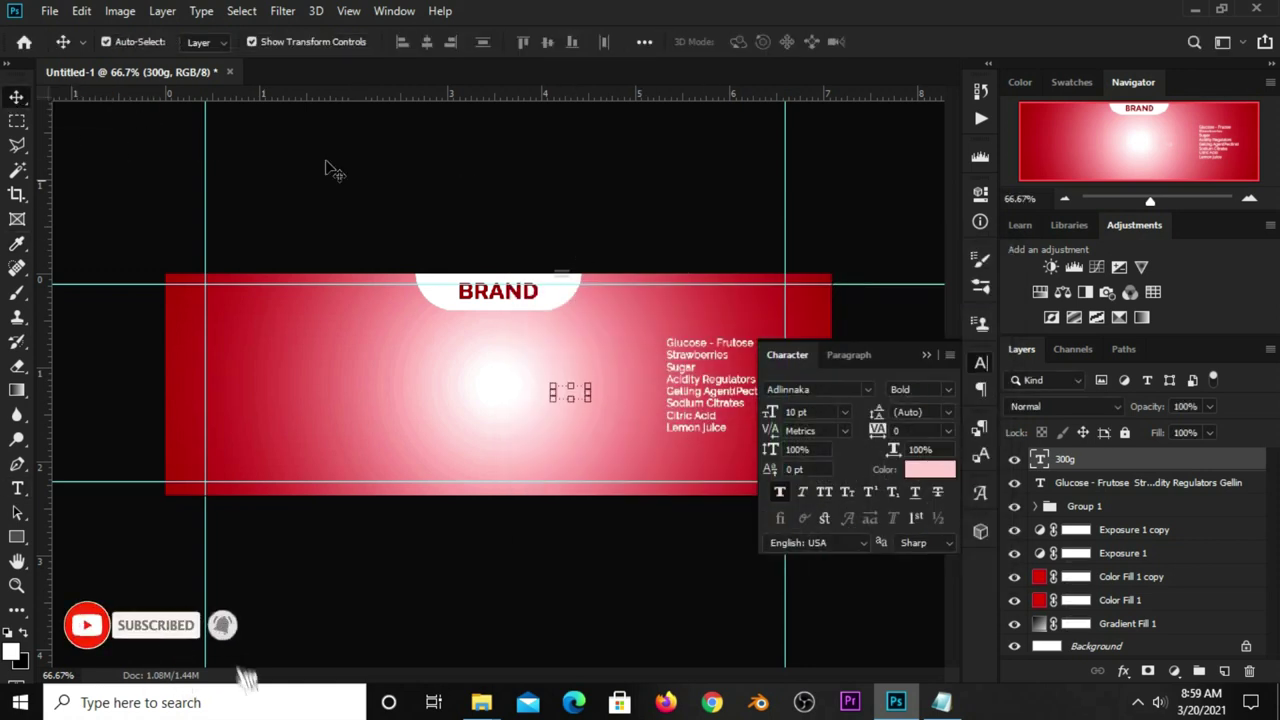
pyautogui.click(926, 355)
pyautogui.hotkey('ctrl', 't')
pyautogui.moveTo(590, 390); pyautogui.dragTo(706, 319)
pyautogui.press('Return')
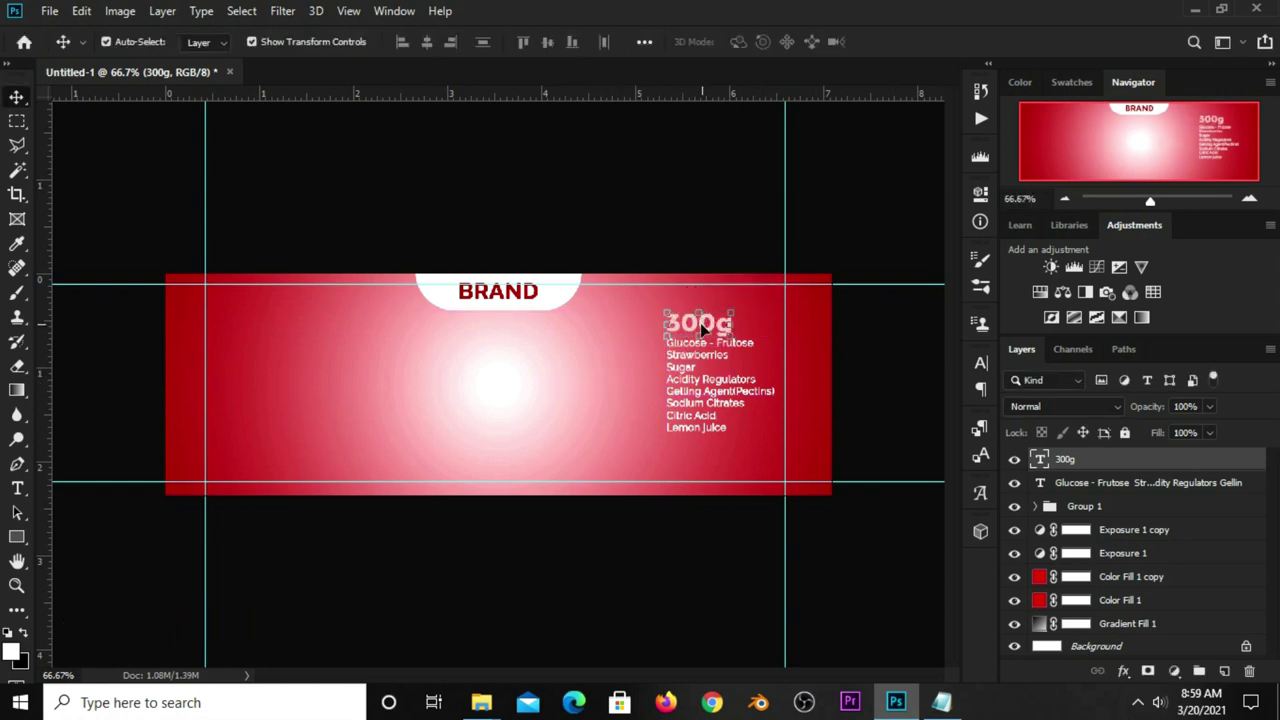
pyautogui.press('Down')
pyautogui.click(668, 226)
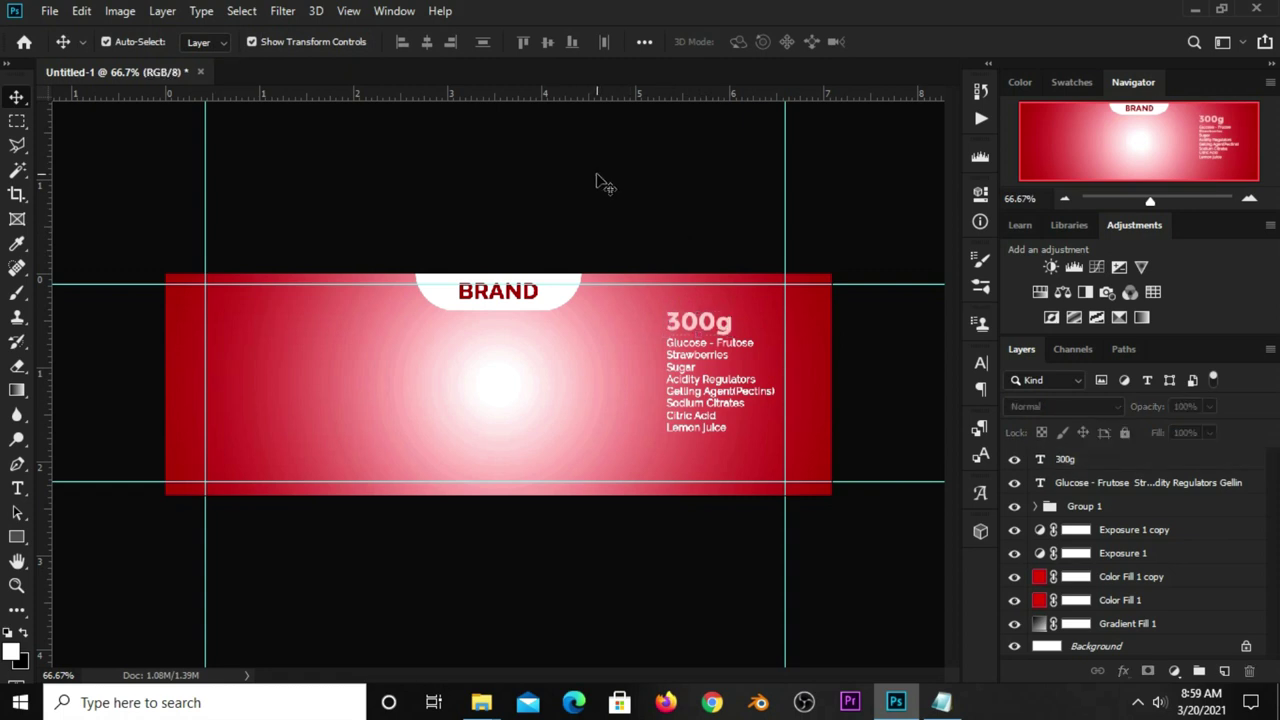
# Adjust the ingredients and 300g text positions, then nudge both up together.
pyautogui.click(703, 374)
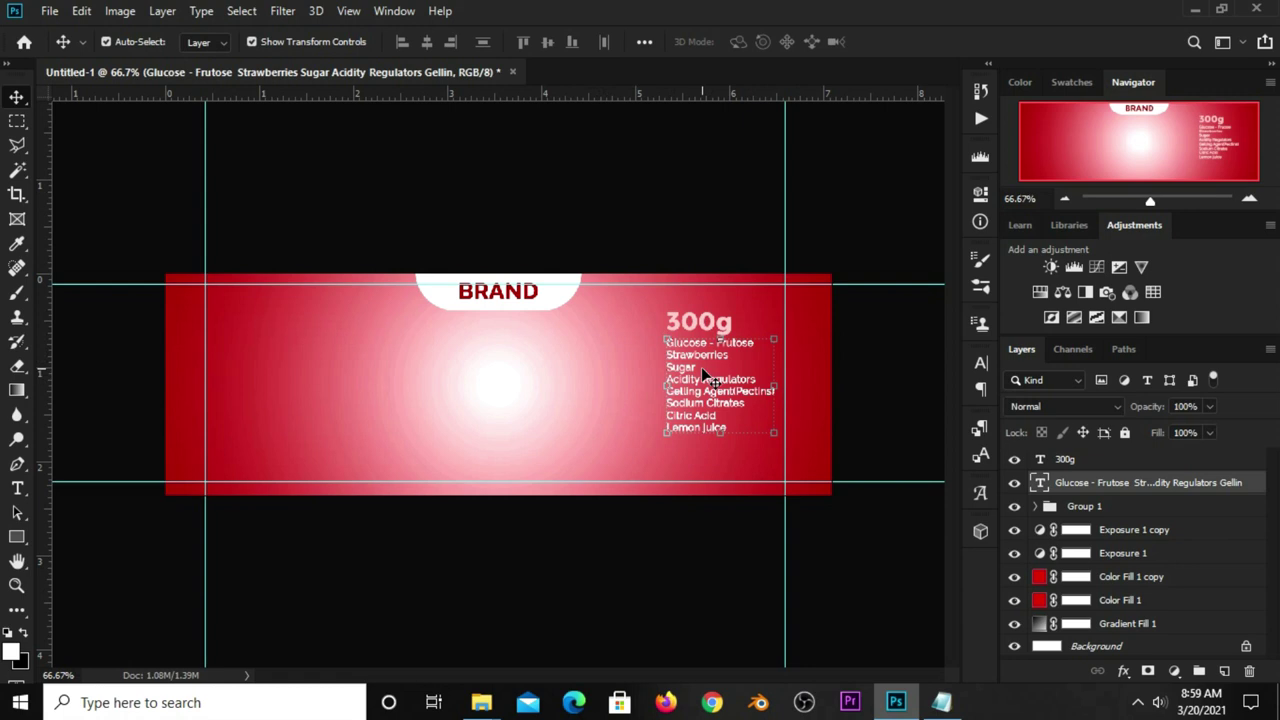
pyautogui.moveTo(699, 368); pyautogui.dragTo(701, 380)
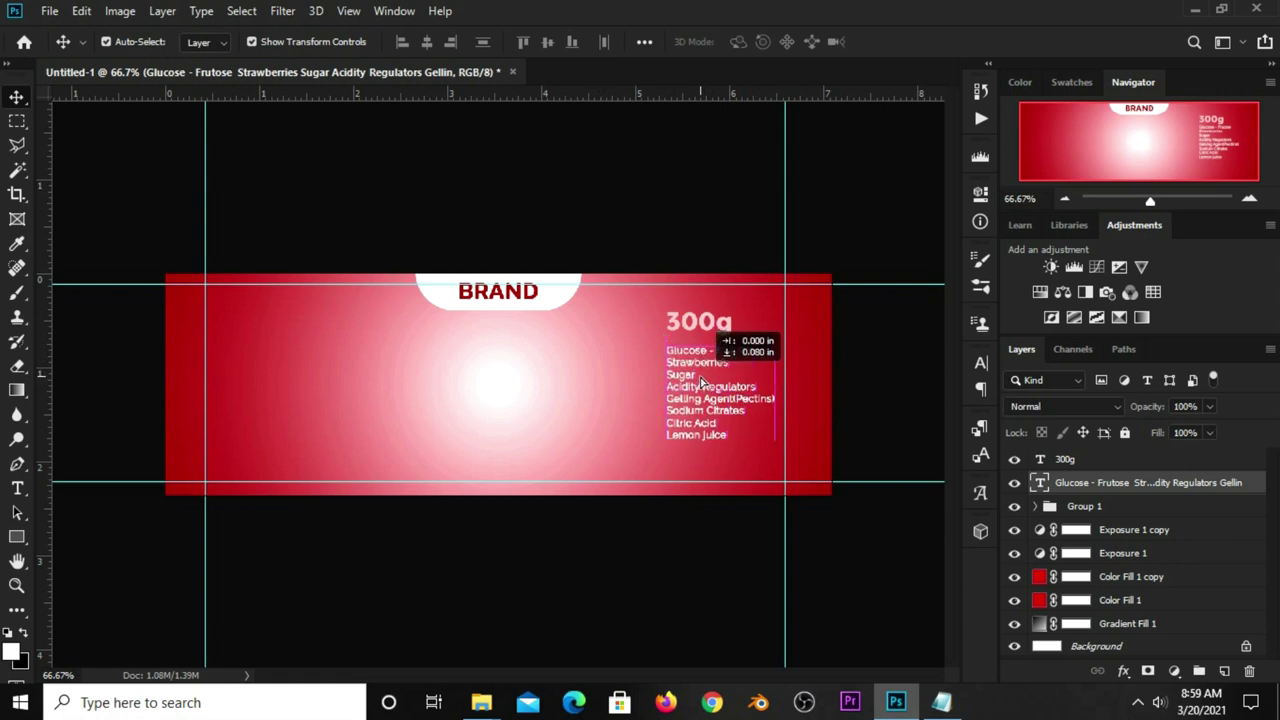
pyautogui.click(686, 330)
pyautogui.moveTo(686, 330); pyautogui.dragTo(686, 335)
pyautogui.click(691, 229)
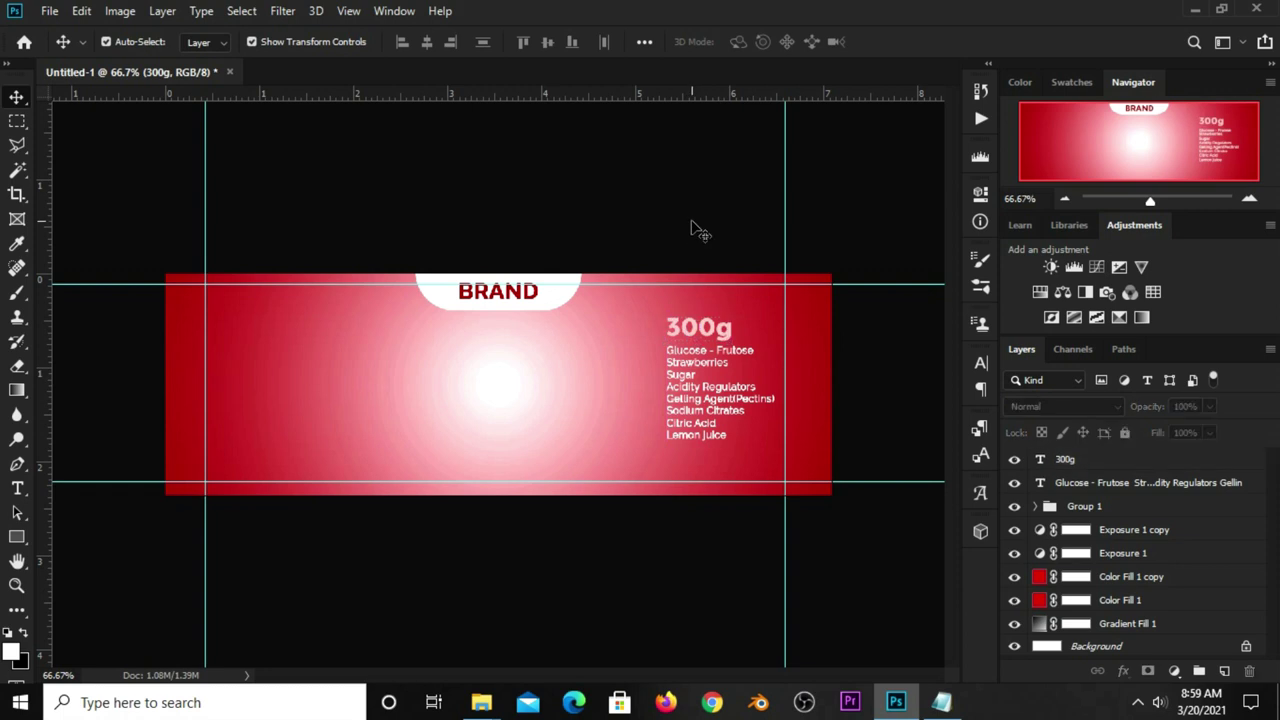
pyautogui.click(697, 370)
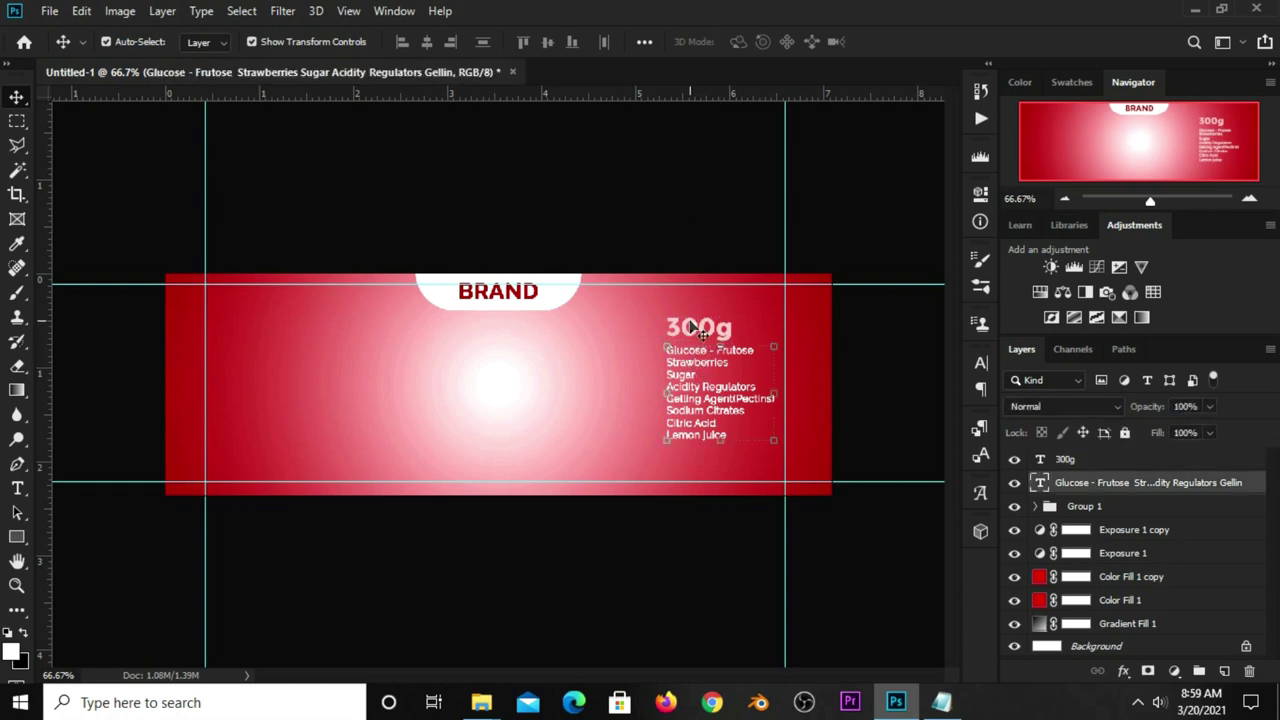
pyautogui.keyDown('shift'); pyautogui.click(690, 328); pyautogui.keyUp('shift')
pyautogui.press('Up')
pyautogui.press('Up')
pyautogui.press('Up')
pyautogui.press('Up')
pyautogui.press('Up')
pyautogui.press('Up')
pyautogui.press('Up')
pyautogui.press('Up')
pyautogui.press('Up')
pyautogui.press('Up')
pyautogui.press('Up')
pyautogui.press('Up')
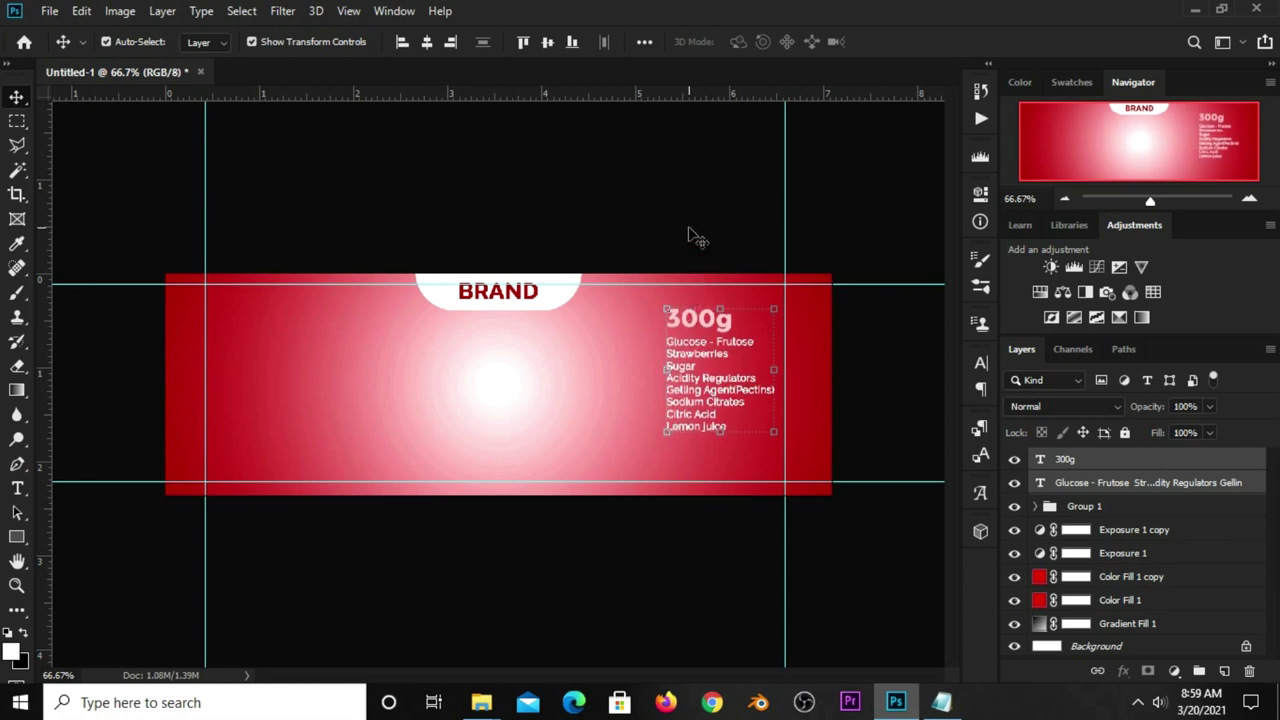
pyautogui.click(686, 234)
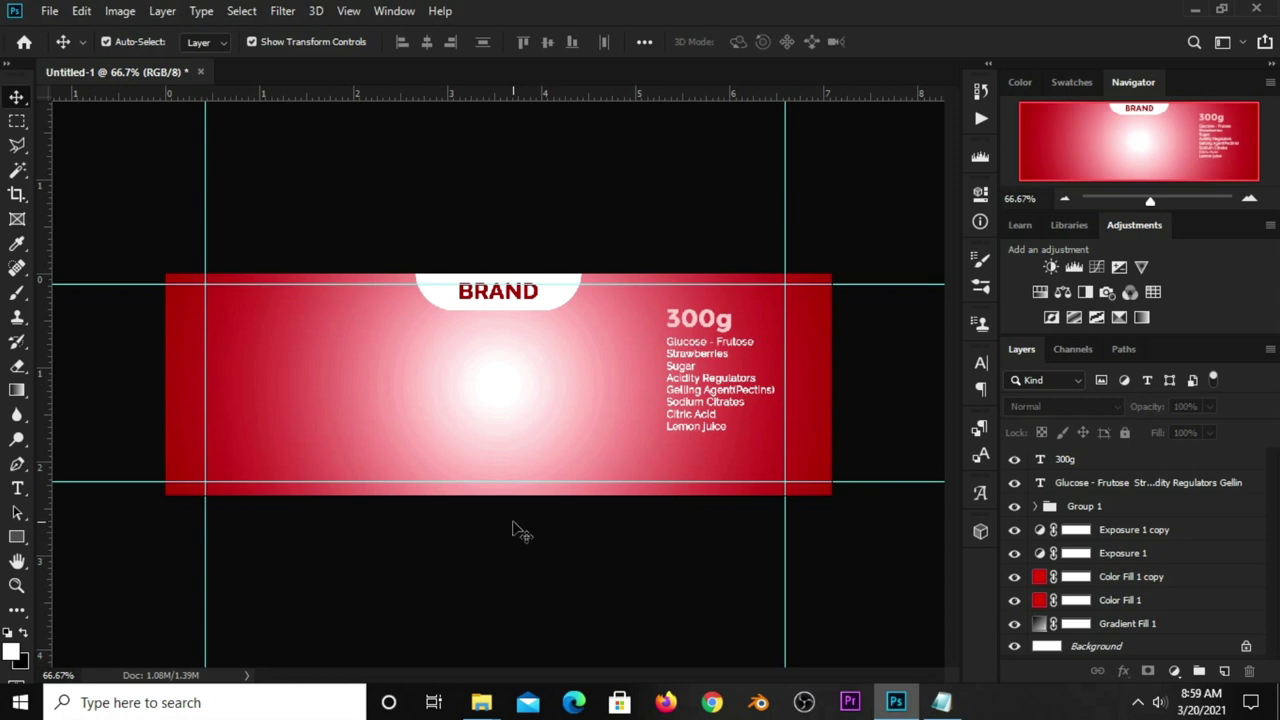
# Bring the barcode from jam resources.psd onto the label beneath the ingredients list.
pyautogui.click(47, 11)
pyautogui.moveTo(86, 122)
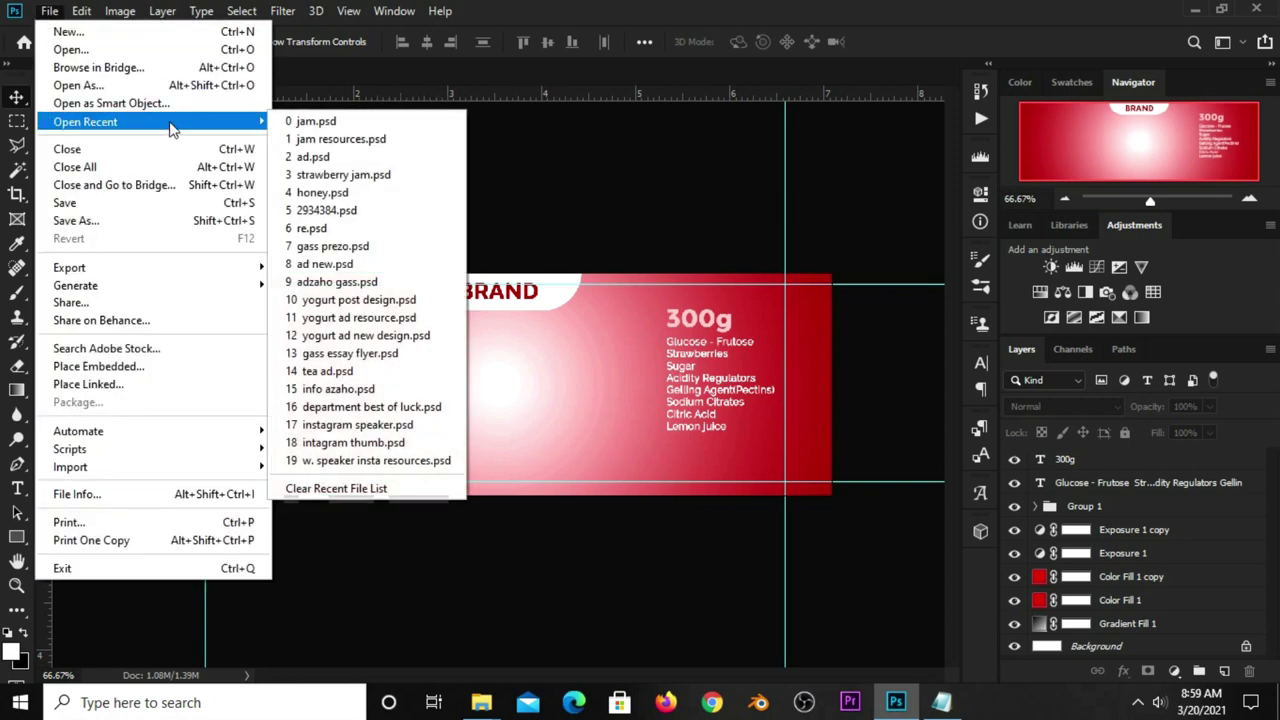
pyautogui.click(338, 143)
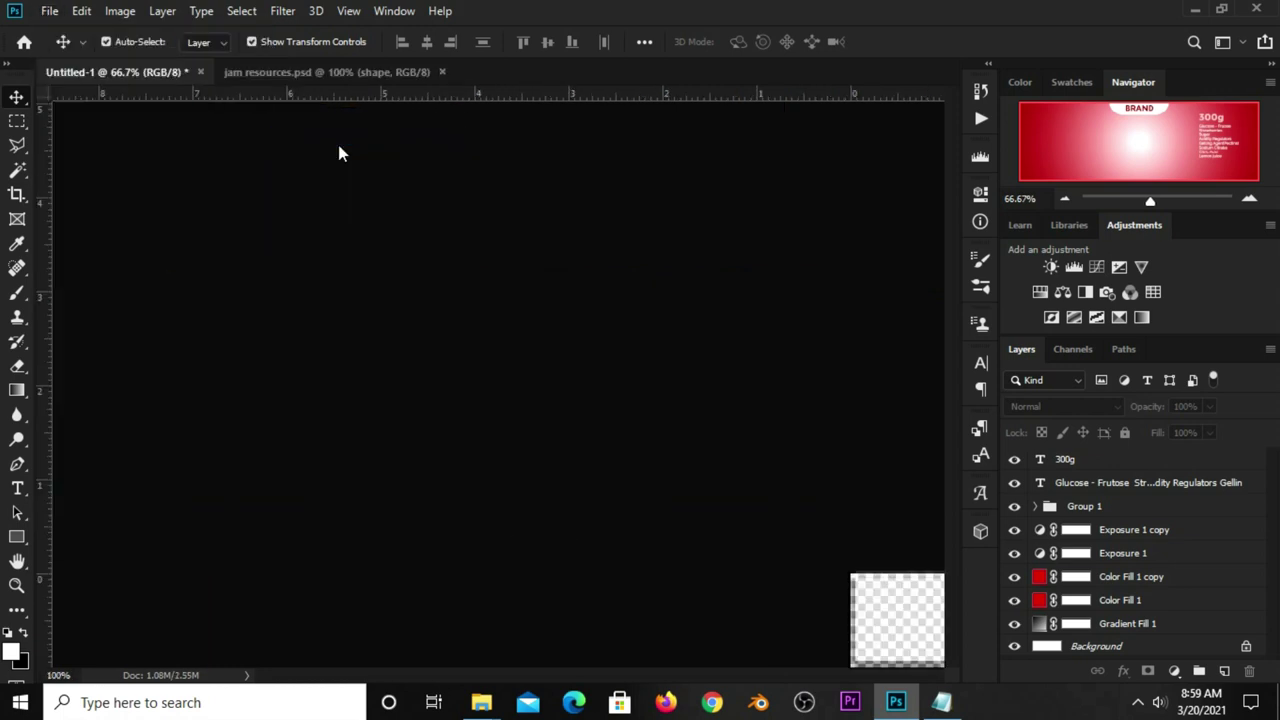
pyautogui.click(352, 450)
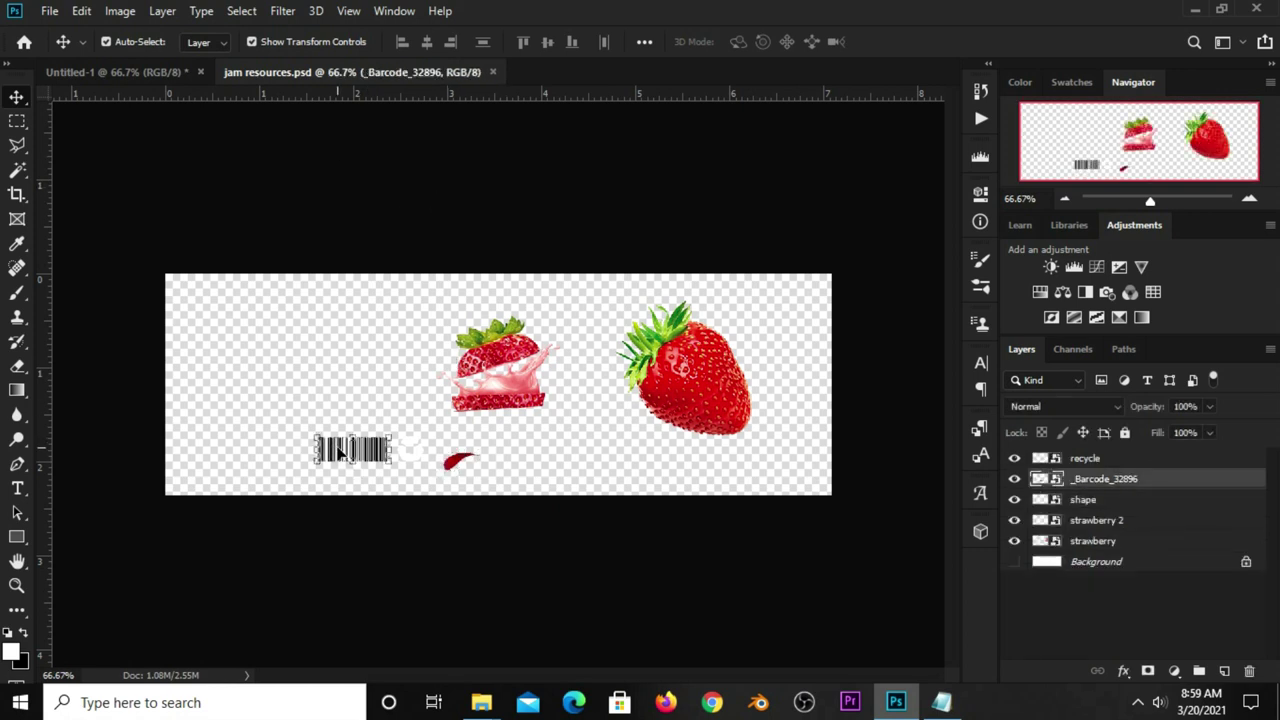
pyautogui.click(137, 76)
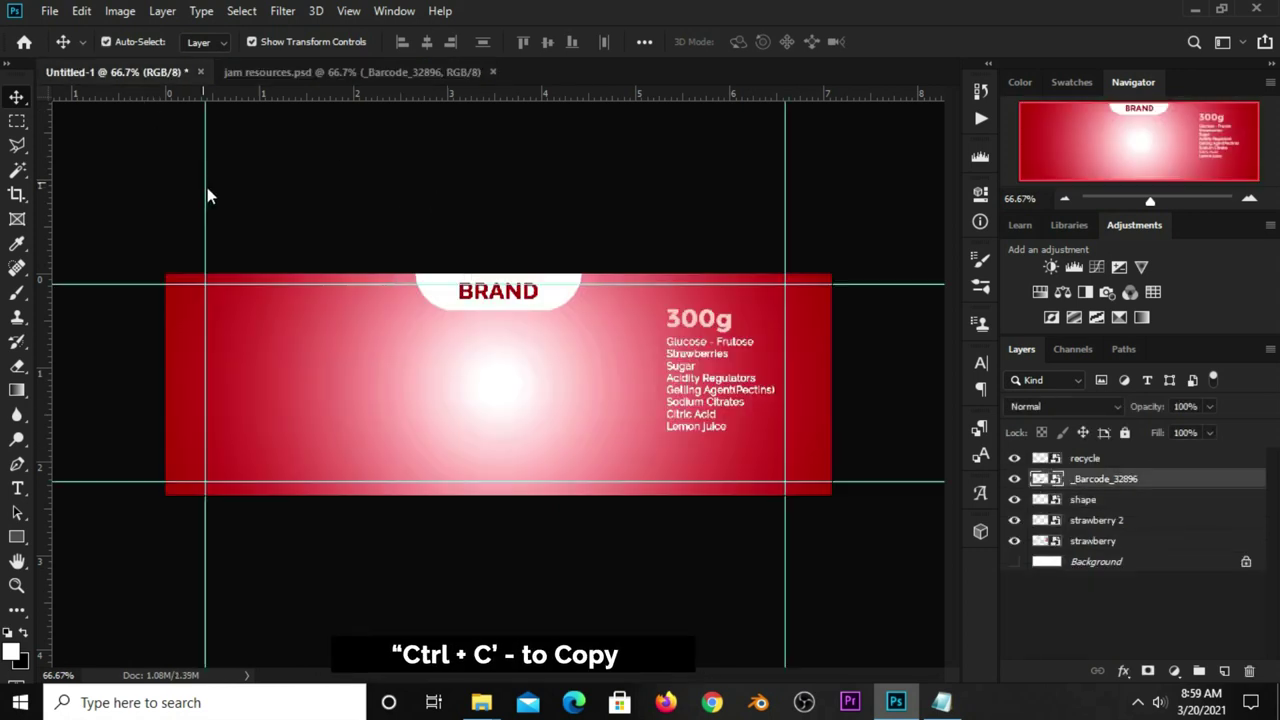
pyautogui.hotkey('ctrl', 'v')
pyautogui.moveTo(532, 404); pyautogui.dragTo(692, 456)
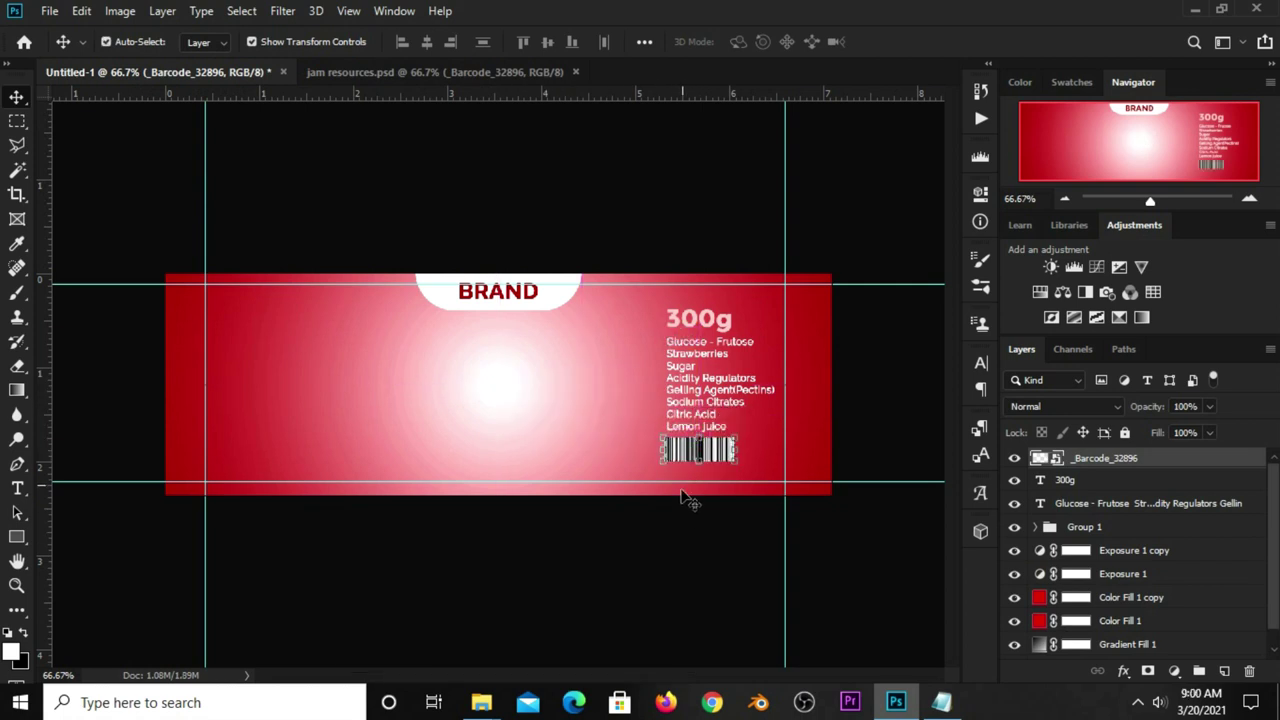
pyautogui.moveTo(690, 452); pyautogui.dragTo(690, 463)
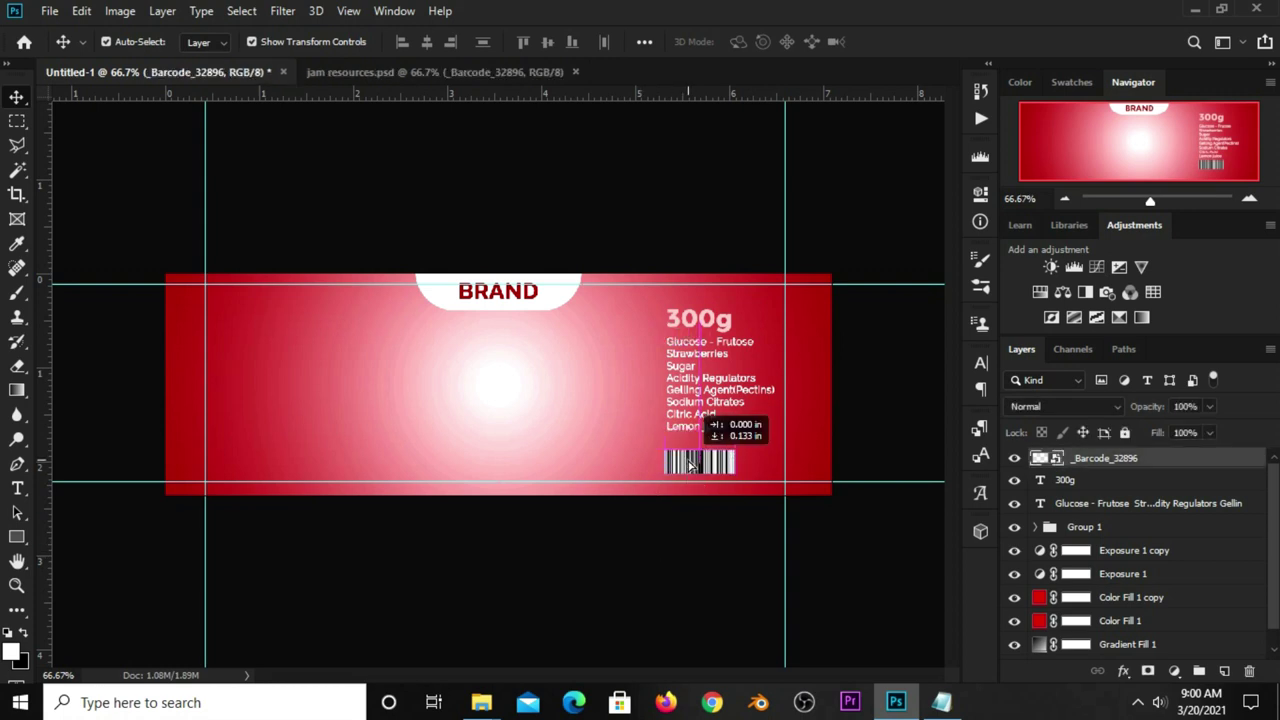
pyautogui.click(638, 578)
pyautogui.moveTo(703, 470); pyautogui.dragTo(705, 467)
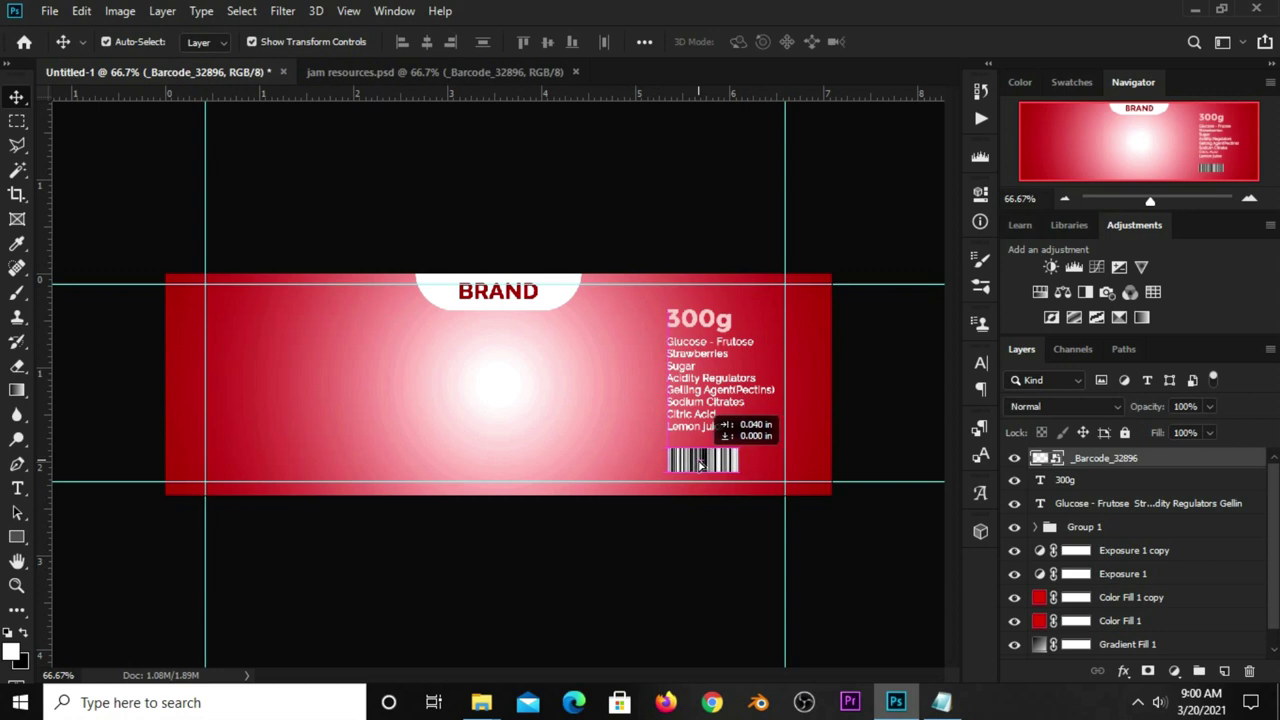
# Add the recycle symbol from jam resources.psd beside the barcode.
pyautogui.click(380, 72)
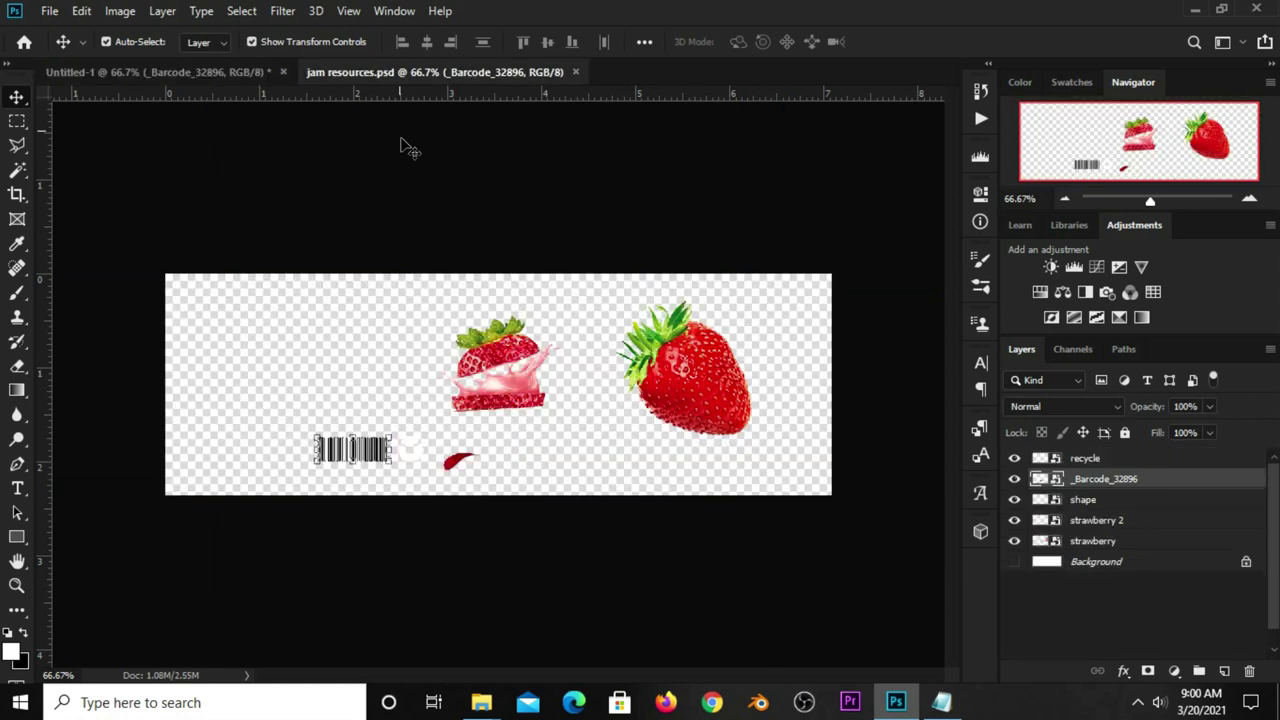
pyautogui.click(418, 462)
pyautogui.press('ctrl')
pyautogui.moveTo(168, 224)
pyautogui.mouseDown()
pyautogui.moveTo(452, 312)
pyautogui.moveTo(497, 383)
pyautogui.moveTo(759, 460)
pyautogui.mouseUp()
pyautogui.hotkey('ctrl', 't')
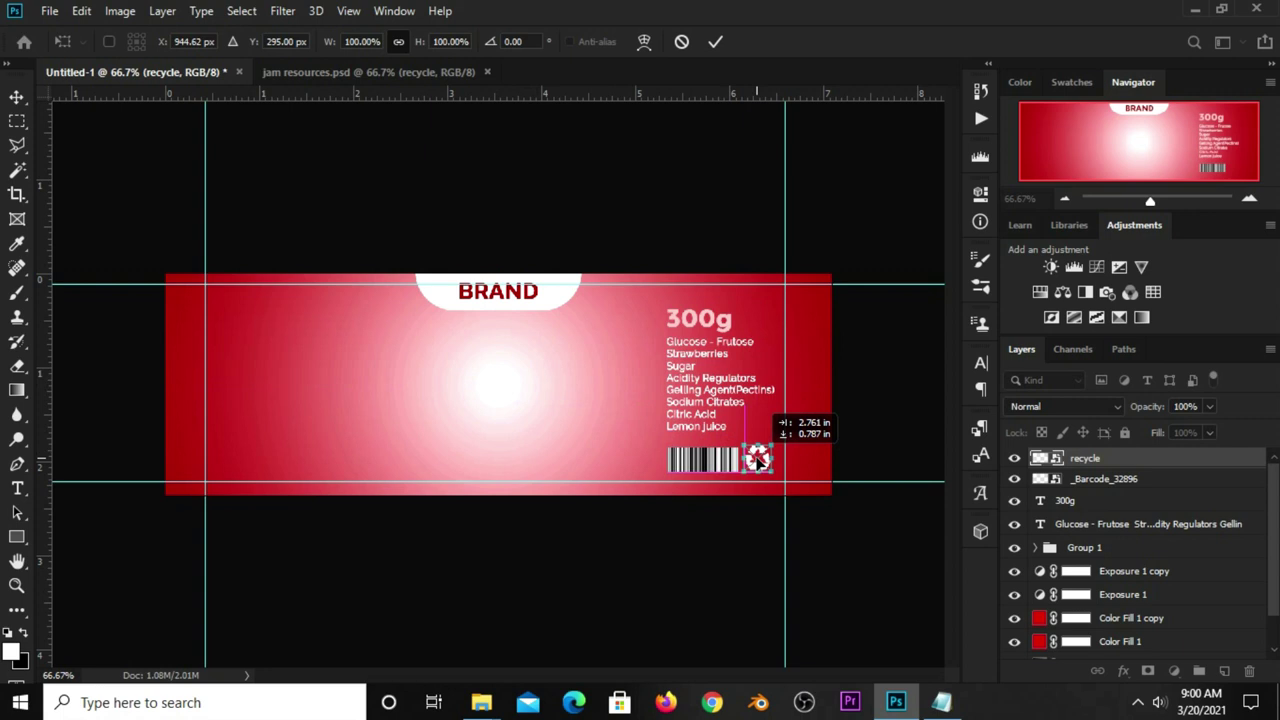
pyautogui.moveTo(759, 460); pyautogui.dragTo(760, 463)
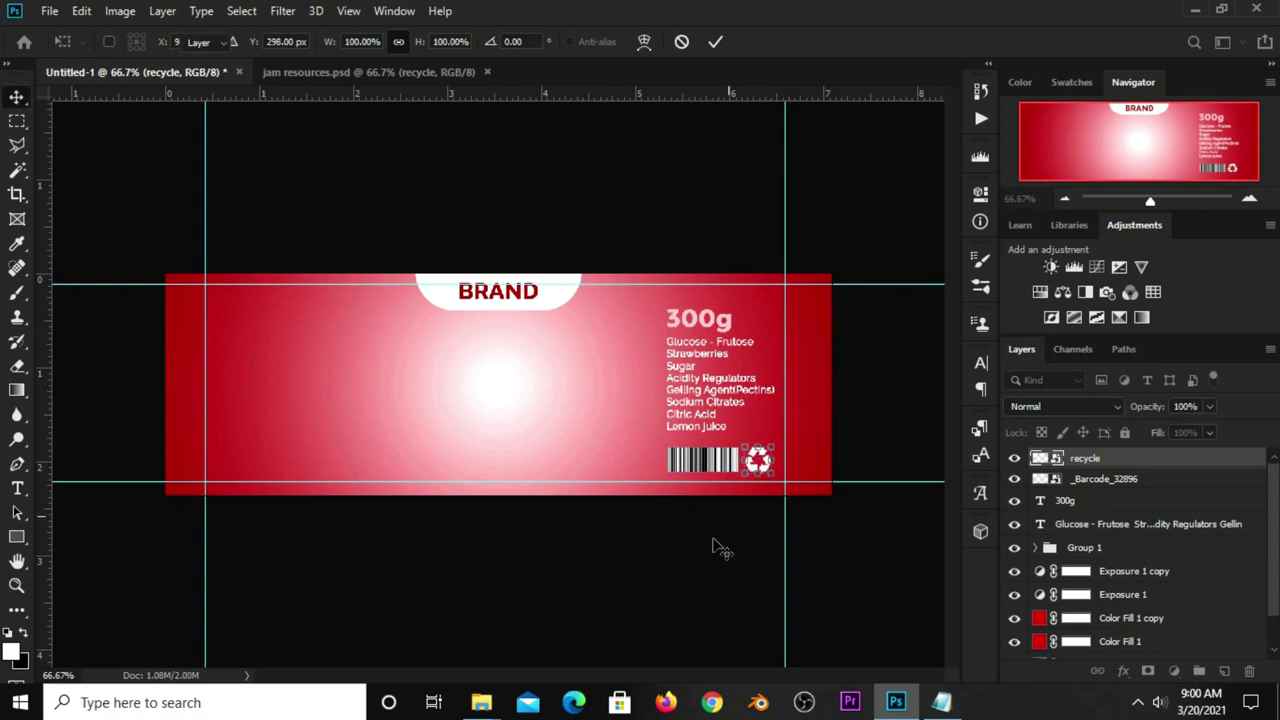
pyautogui.press('Return')
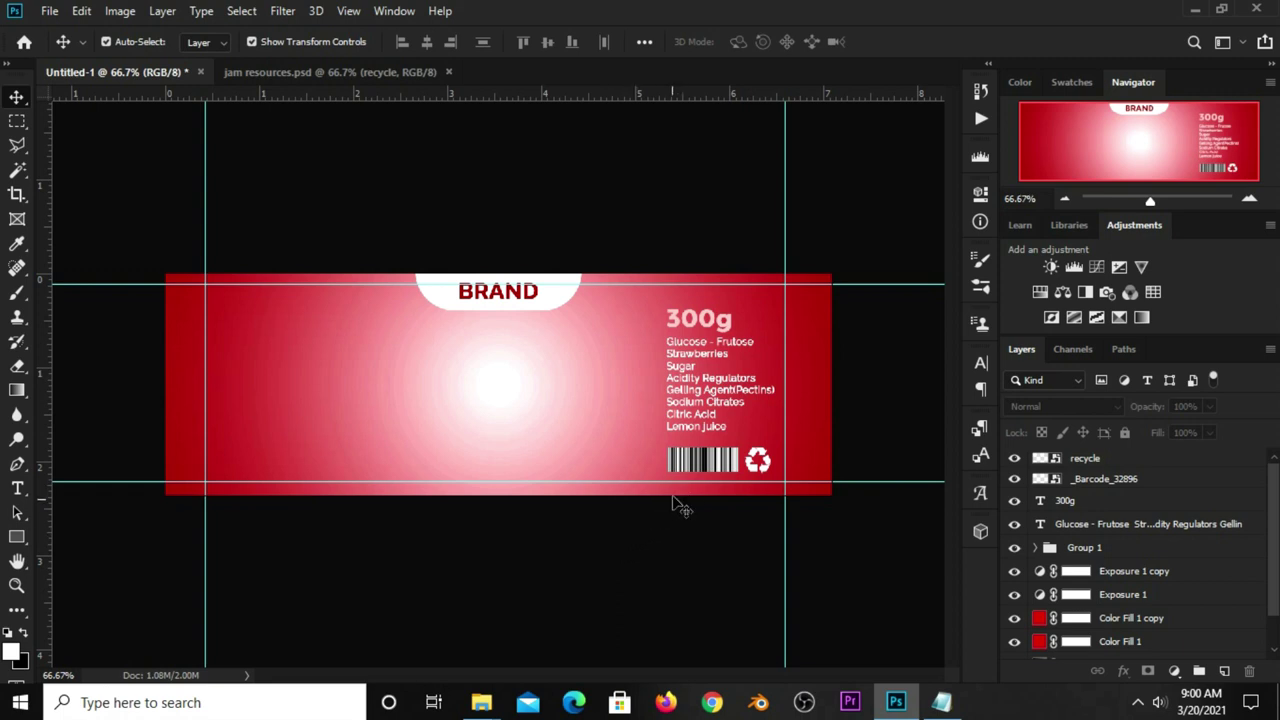
# Copy the Strawberry Jam benefits paragraph from the Notepad notes and return to Photoshop.
pyautogui.click(941, 702)
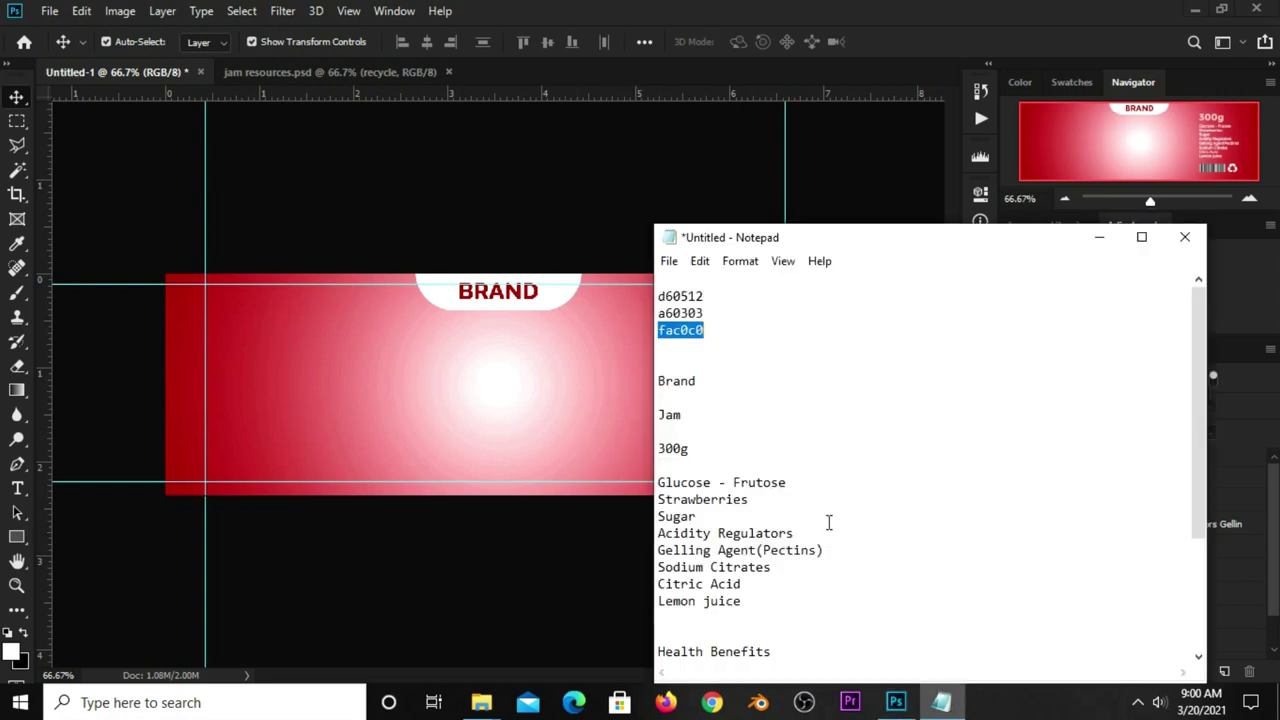
pyautogui.scroll(-3, 829, 520)
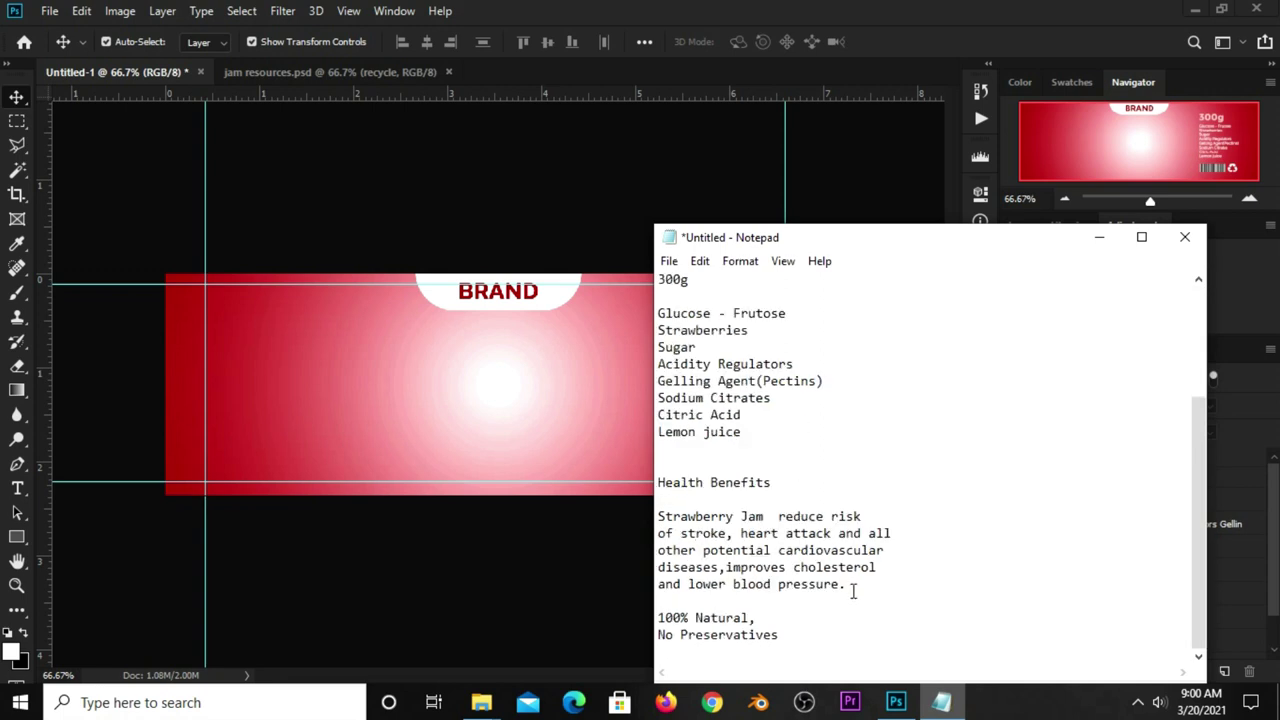
pyautogui.moveTo(853, 591); pyautogui.dragTo(658, 516)
pyautogui.rightClick(677, 511)
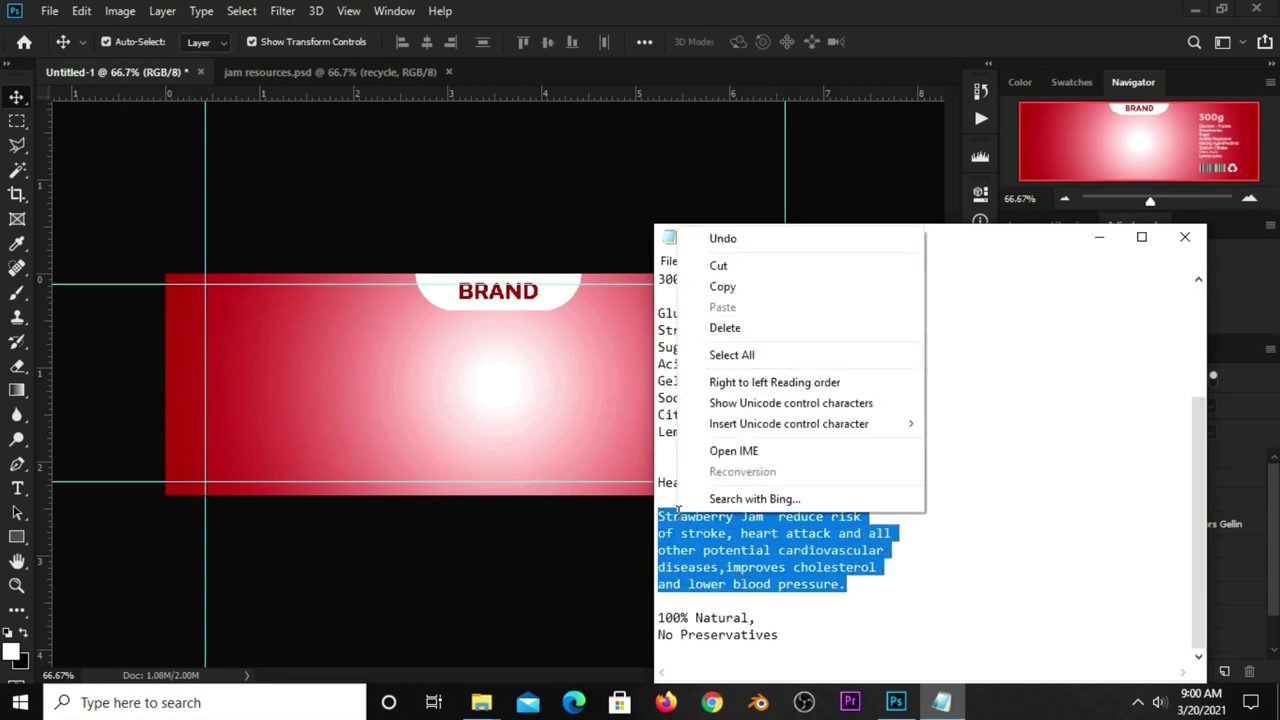
pyautogui.click(735, 287)
pyautogui.click(468, 262)
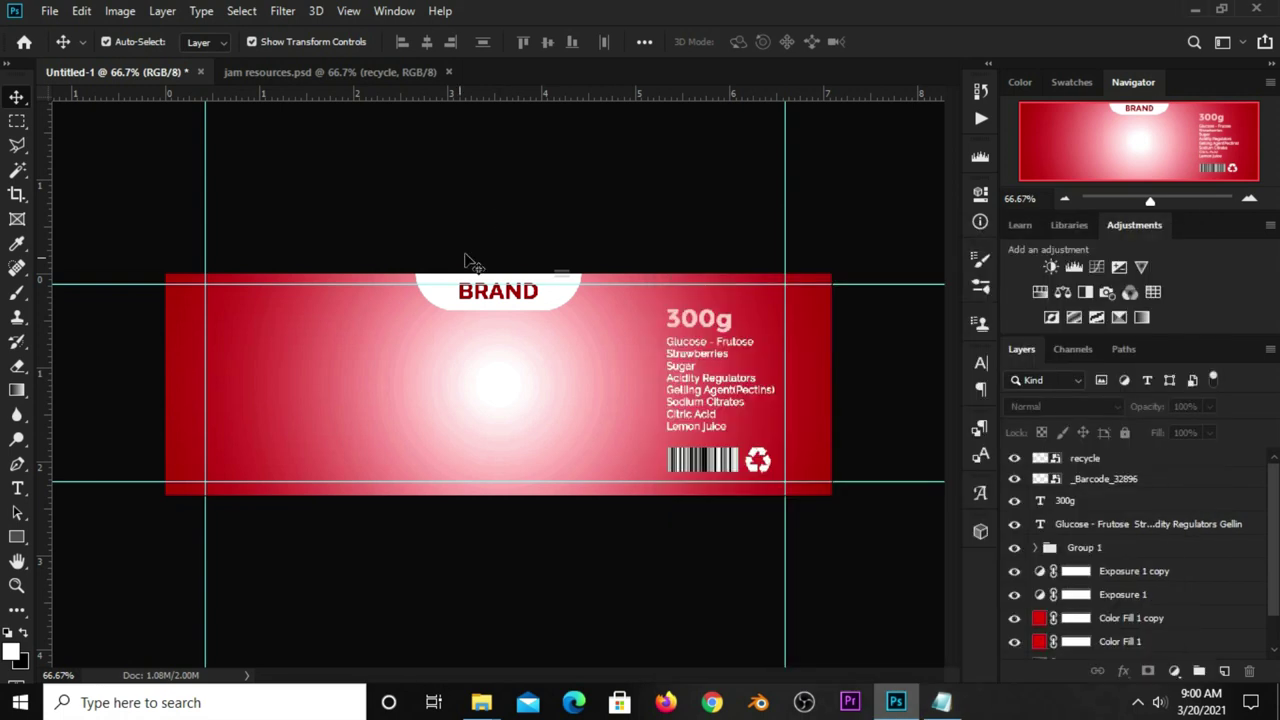
# Paste the benefits paragraph as a new text block on the label's left side.
pyautogui.click(17, 487)
pyautogui.click(62, 487)
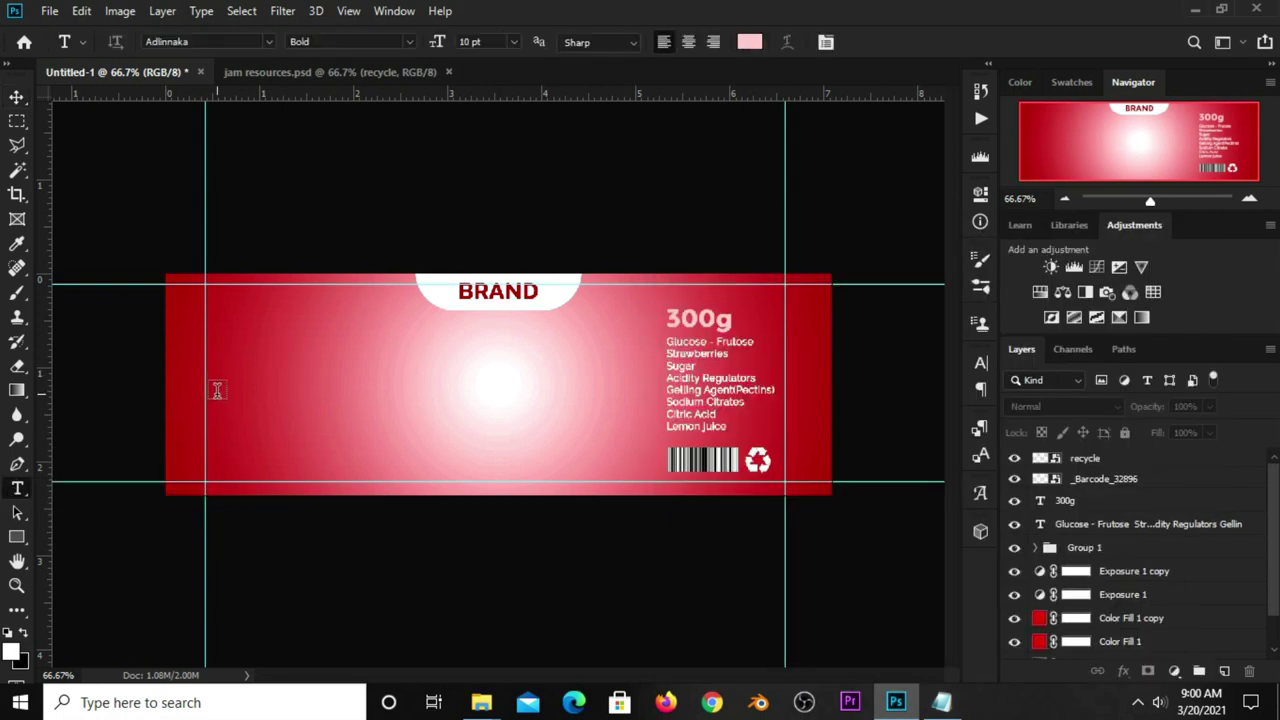
pyautogui.click(224, 361)
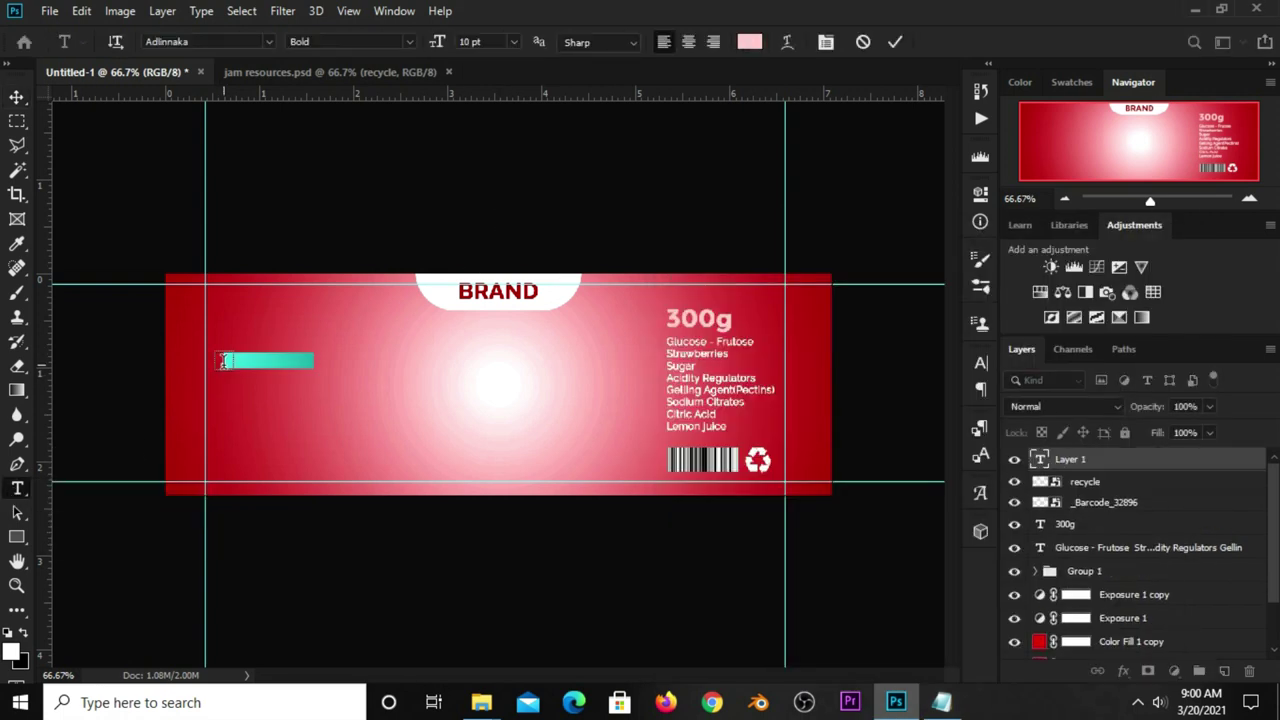
pyautogui.hotkey('ctrl', 'v')
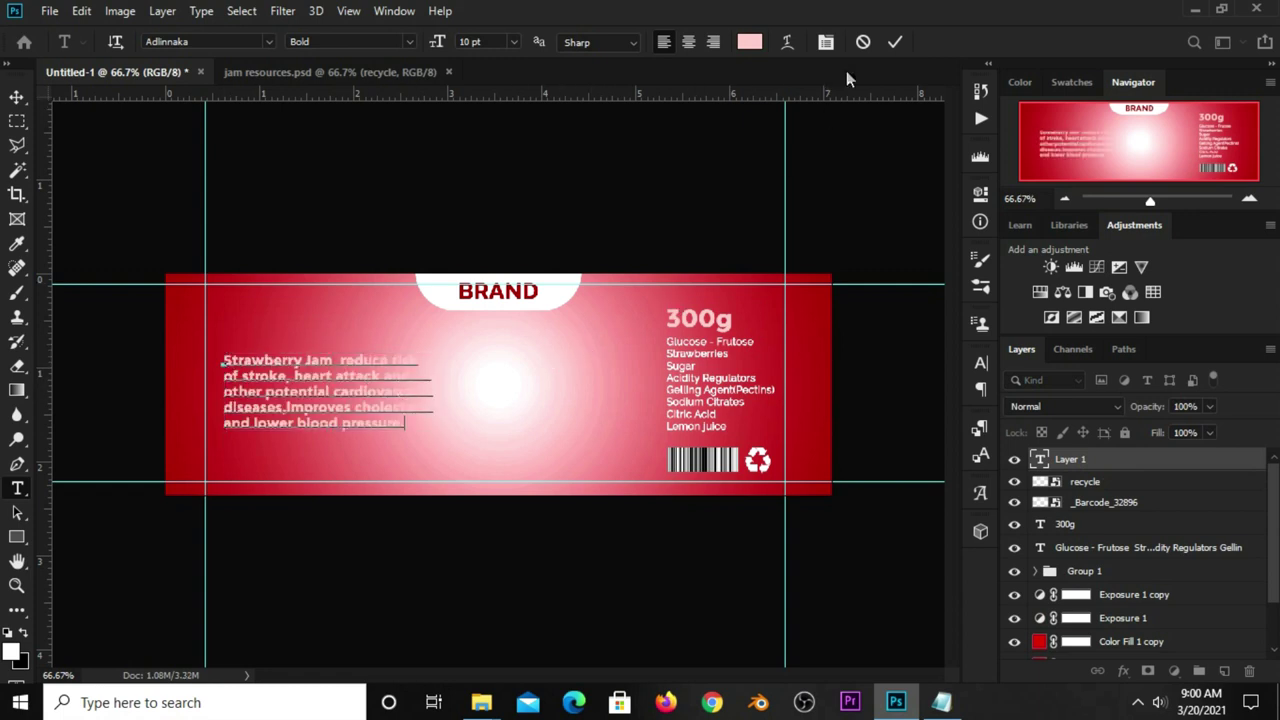
pyautogui.click(893, 43)
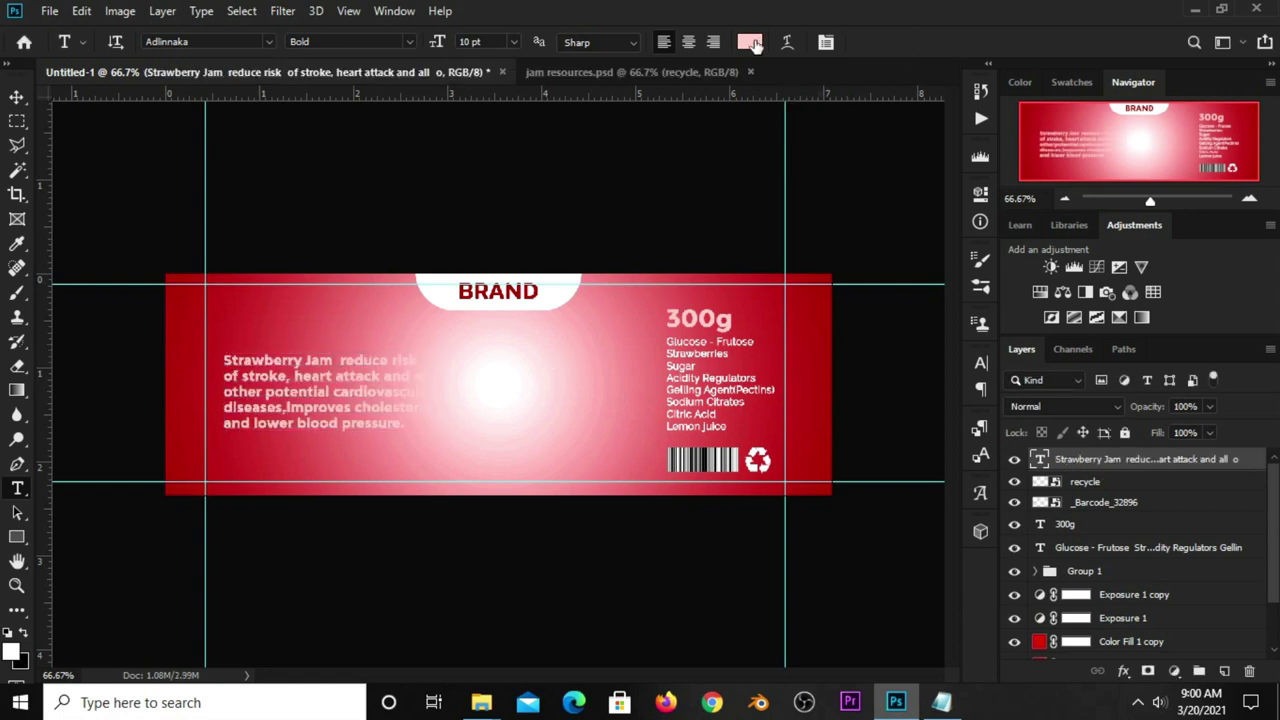
# Make the paragraph white (ffffff), Raleway Regular, 6 pt.
pyautogui.click(750, 42)
pyautogui.write('ffffff')
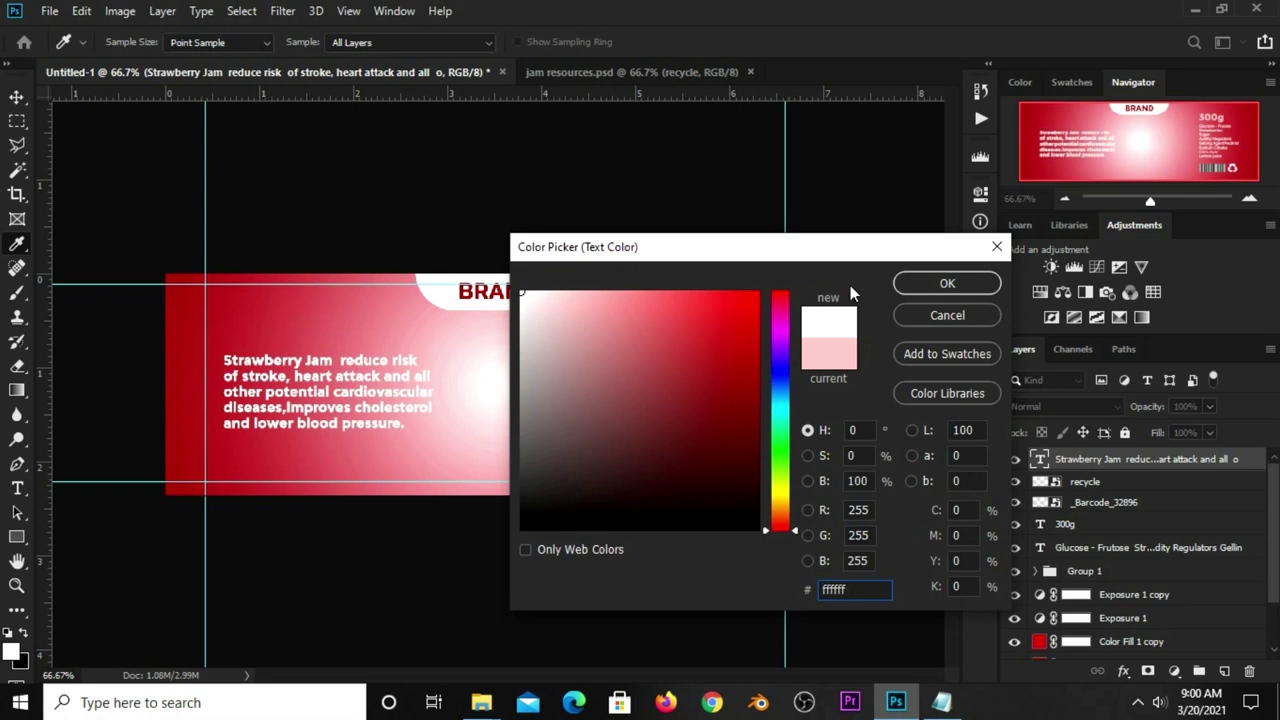
pyautogui.click(910, 284)
pyautogui.click(975, 364)
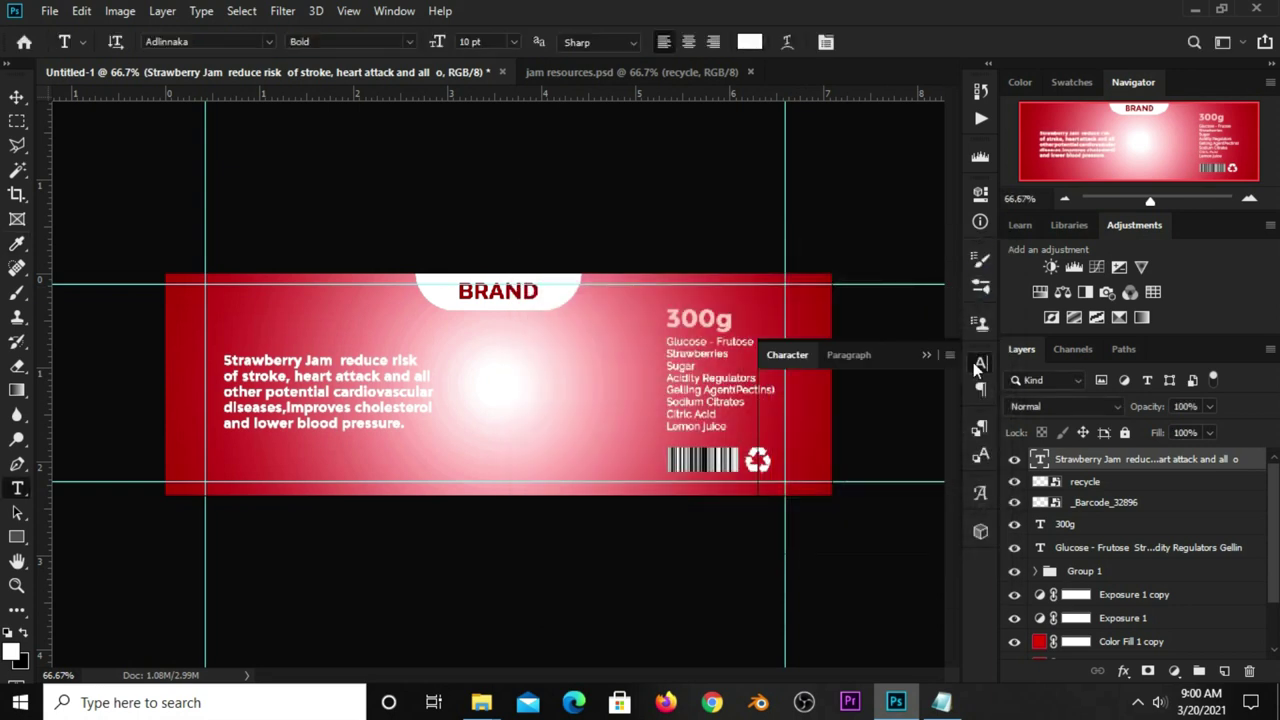
pyautogui.click(868, 390)
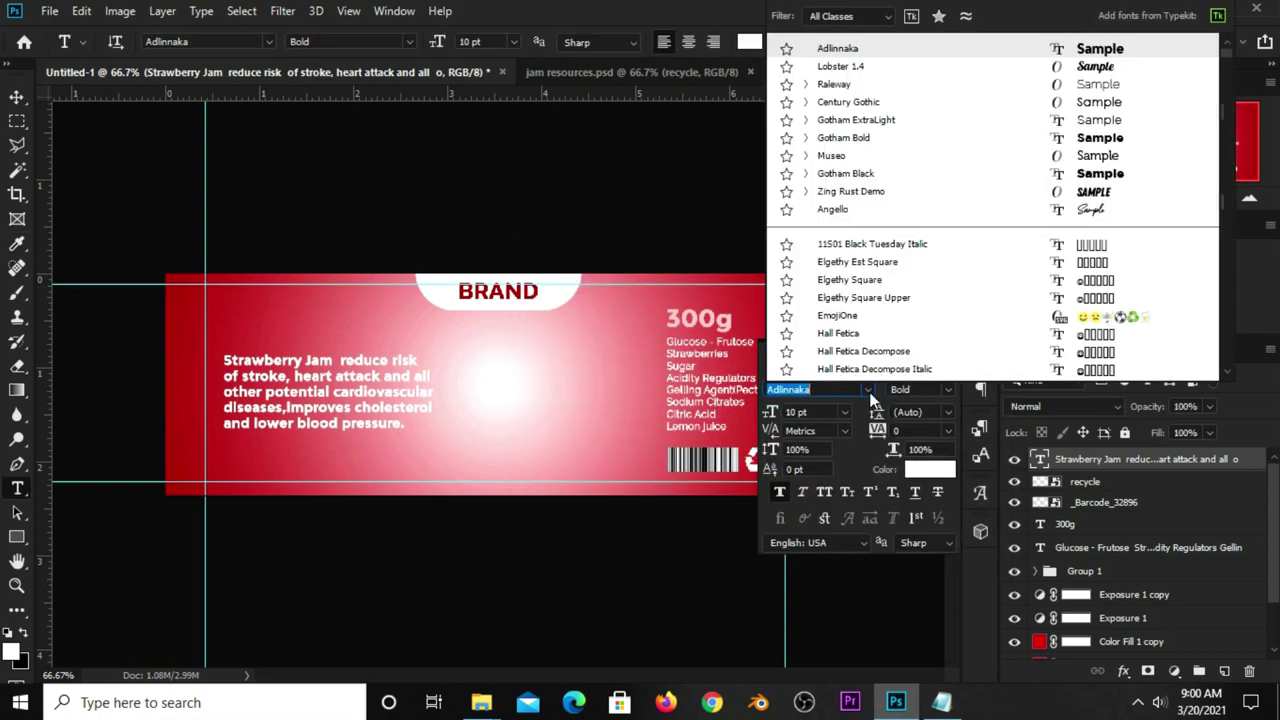
pyautogui.click(838, 85)
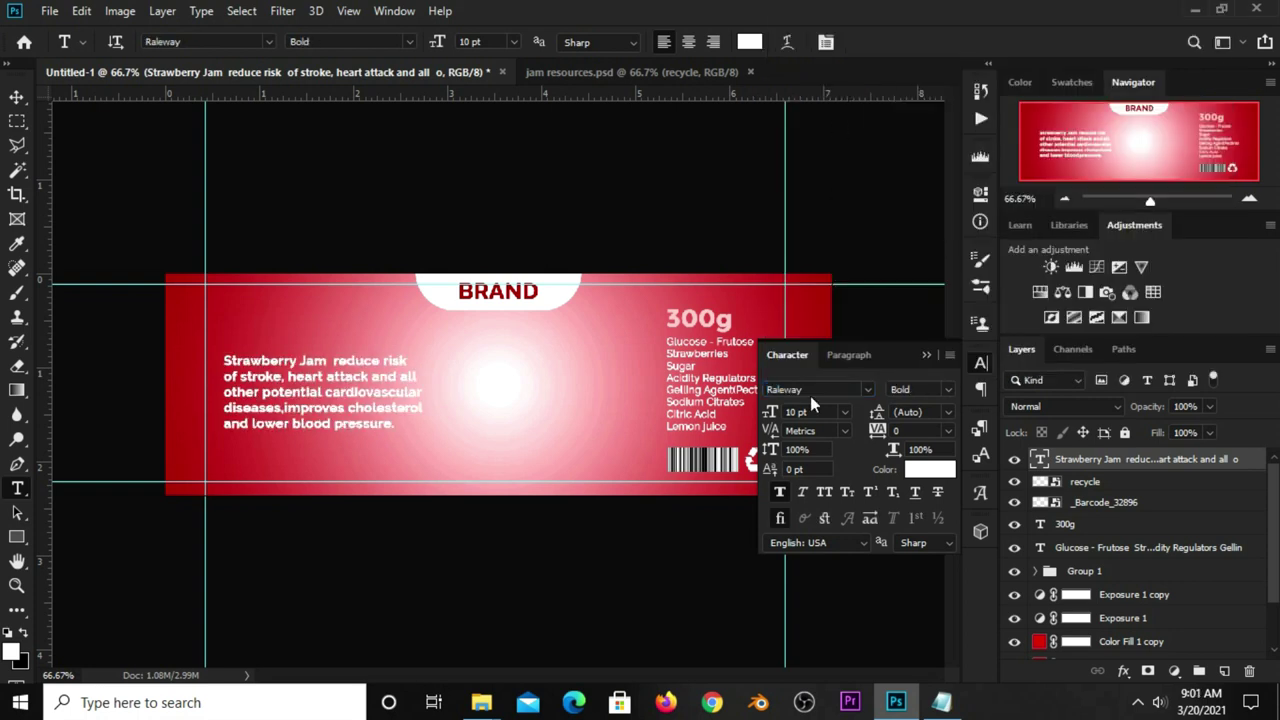
pyautogui.click(946, 390)
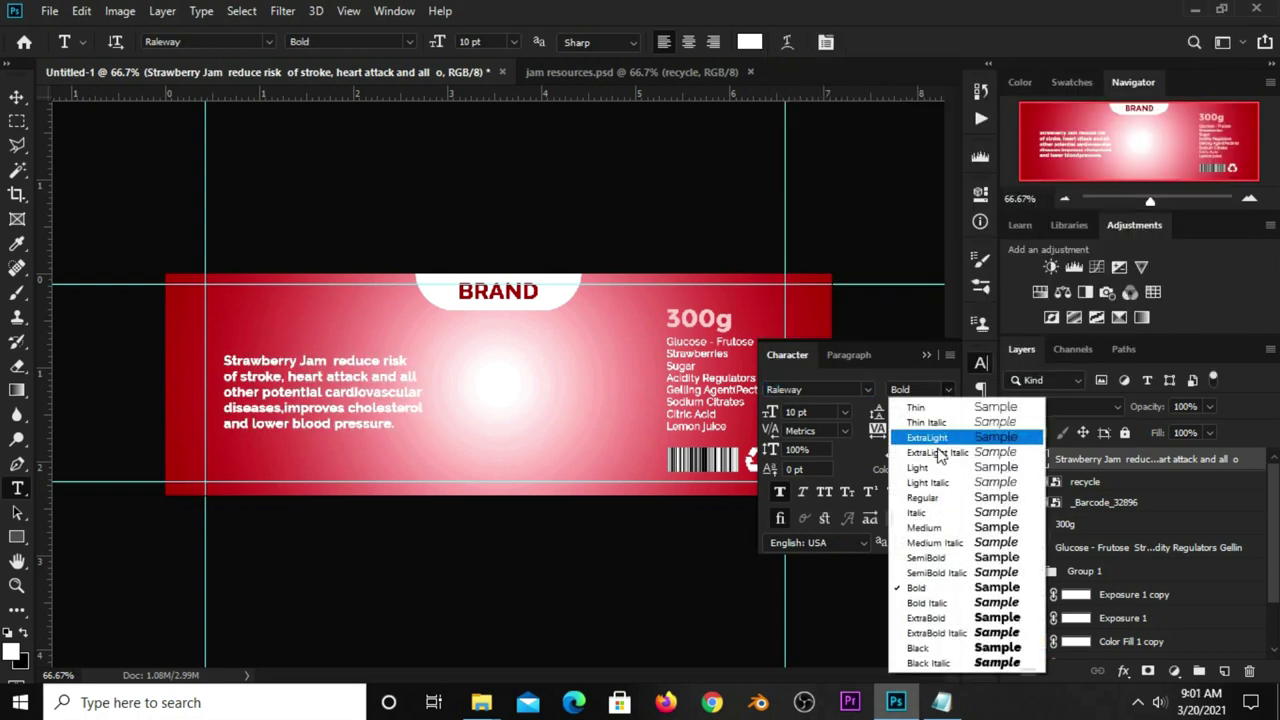
pyautogui.click(935, 497)
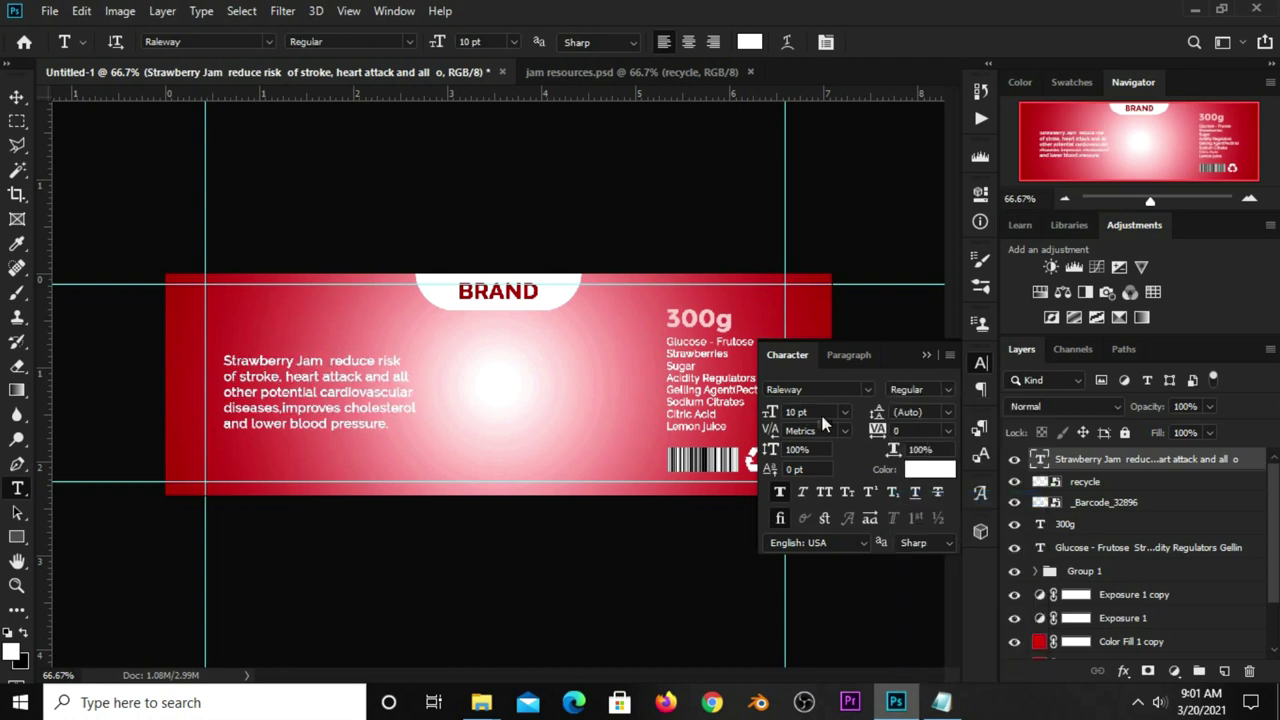
pyautogui.write('6')
pyautogui.click(926, 354)
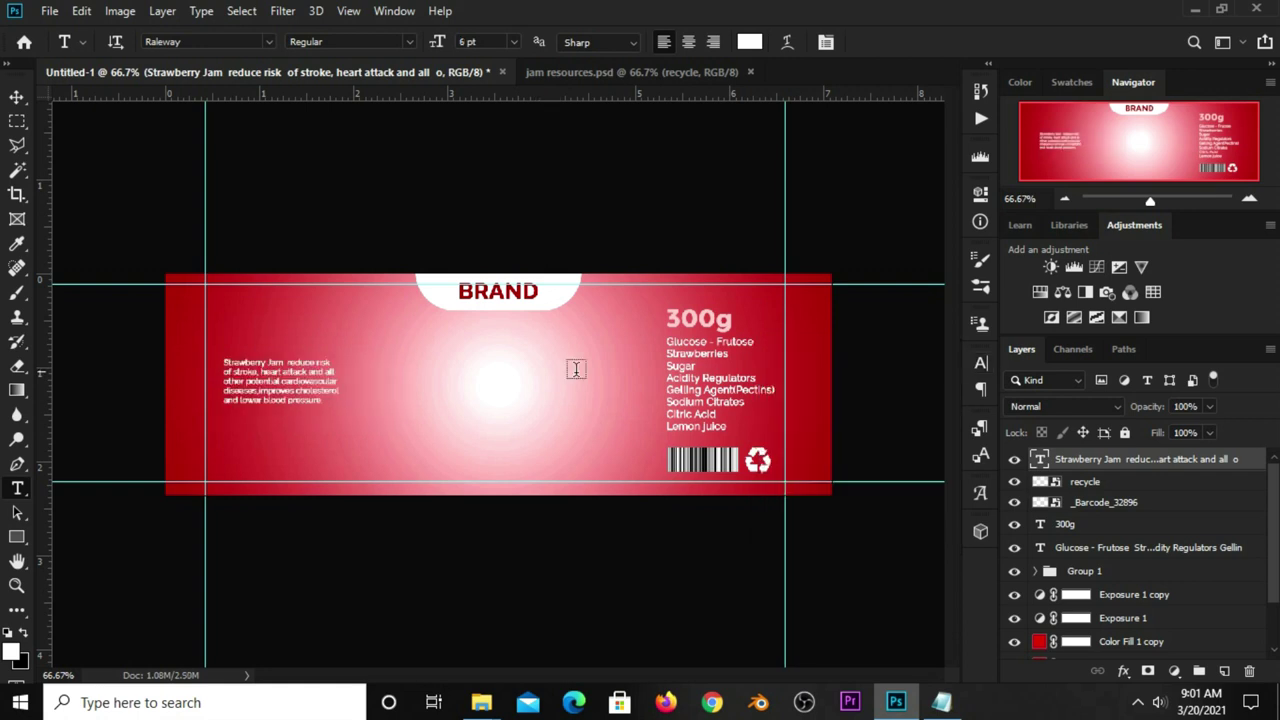
# Increase the Strawberry Jam paragraph to 7 pt and shift it slightly left.
pyautogui.click(16, 97)
pyautogui.click(285, 393)
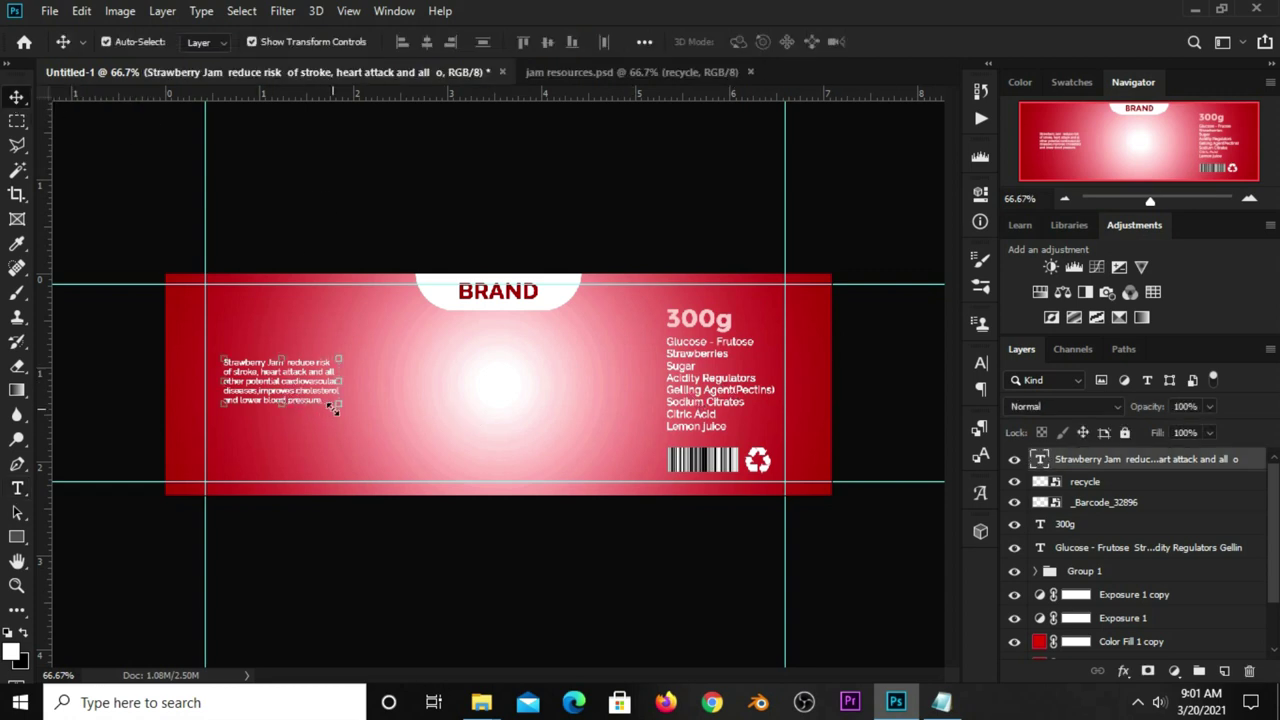
pyautogui.click(978, 364)
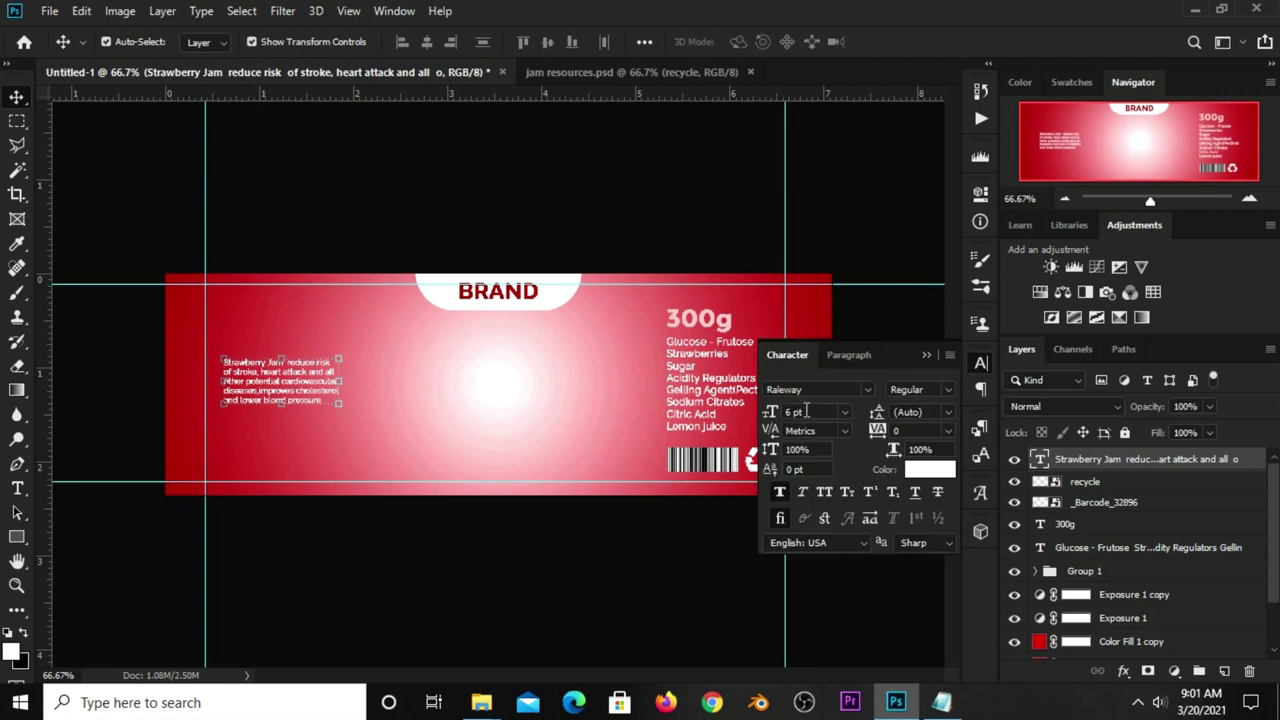
pyautogui.write('7')
pyautogui.press('Return')
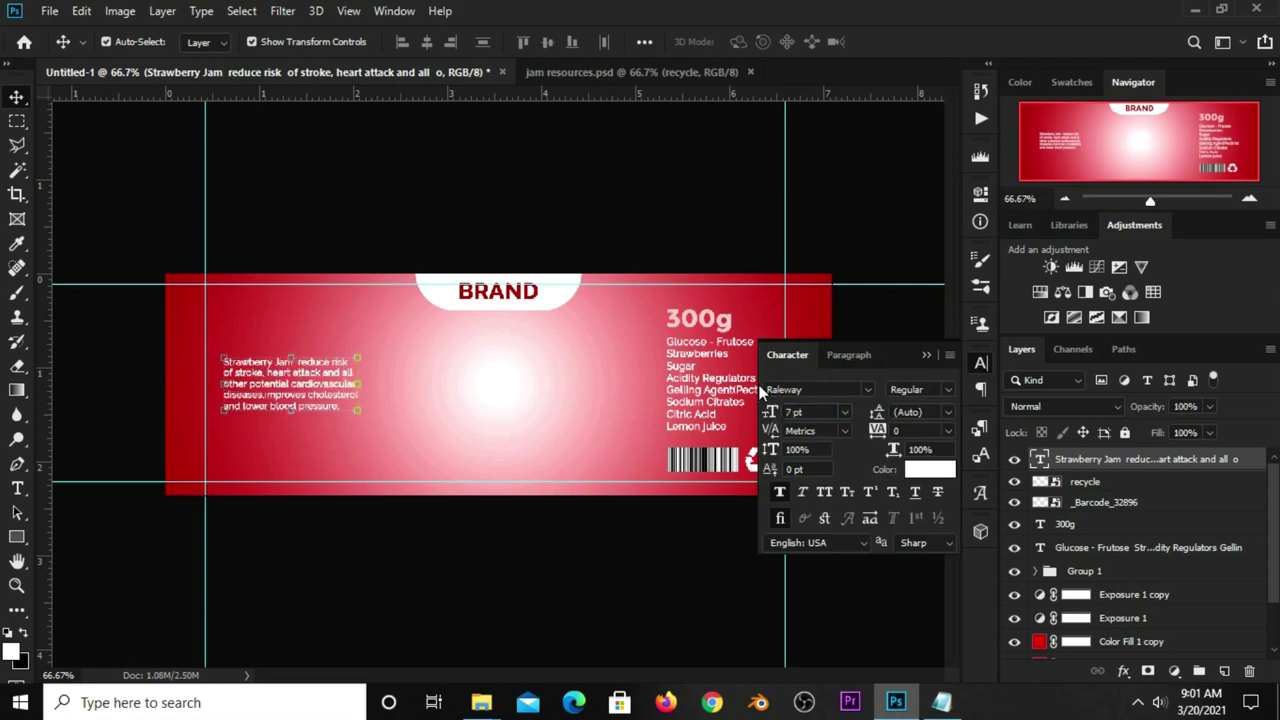
pyautogui.click(926, 355)
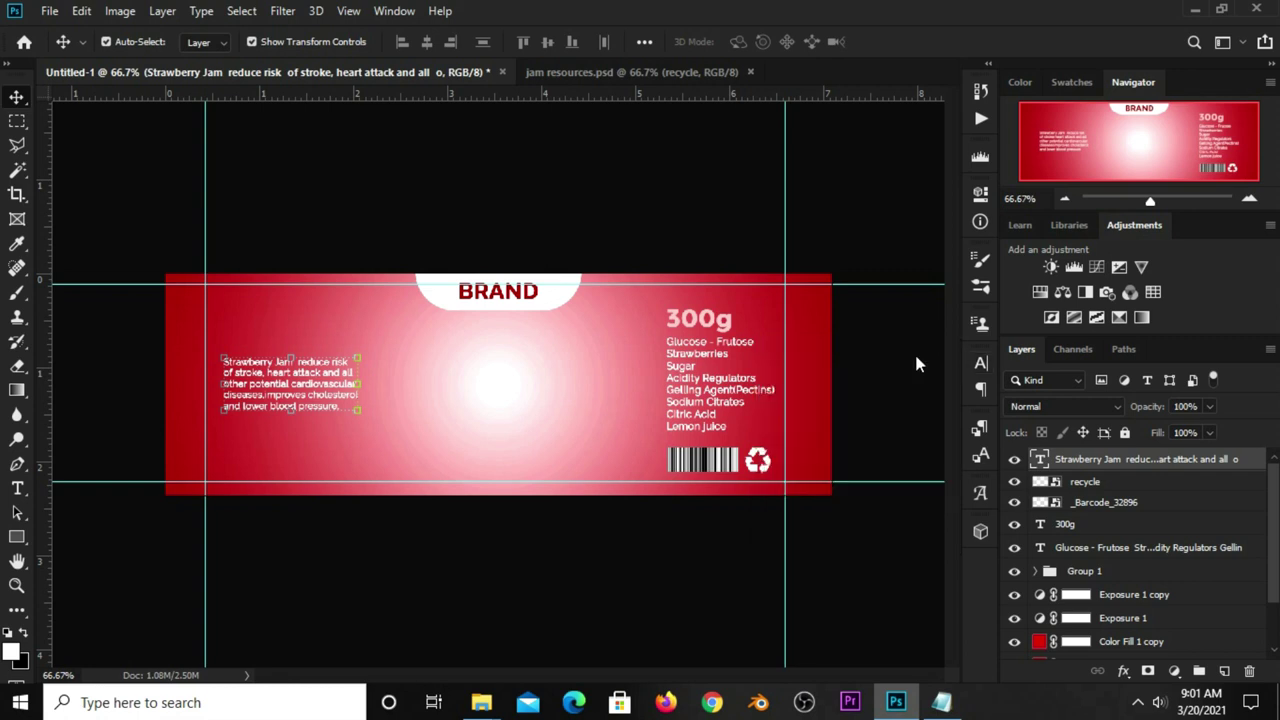
pyautogui.moveTo(268, 391); pyautogui.dragTo(261, 393)
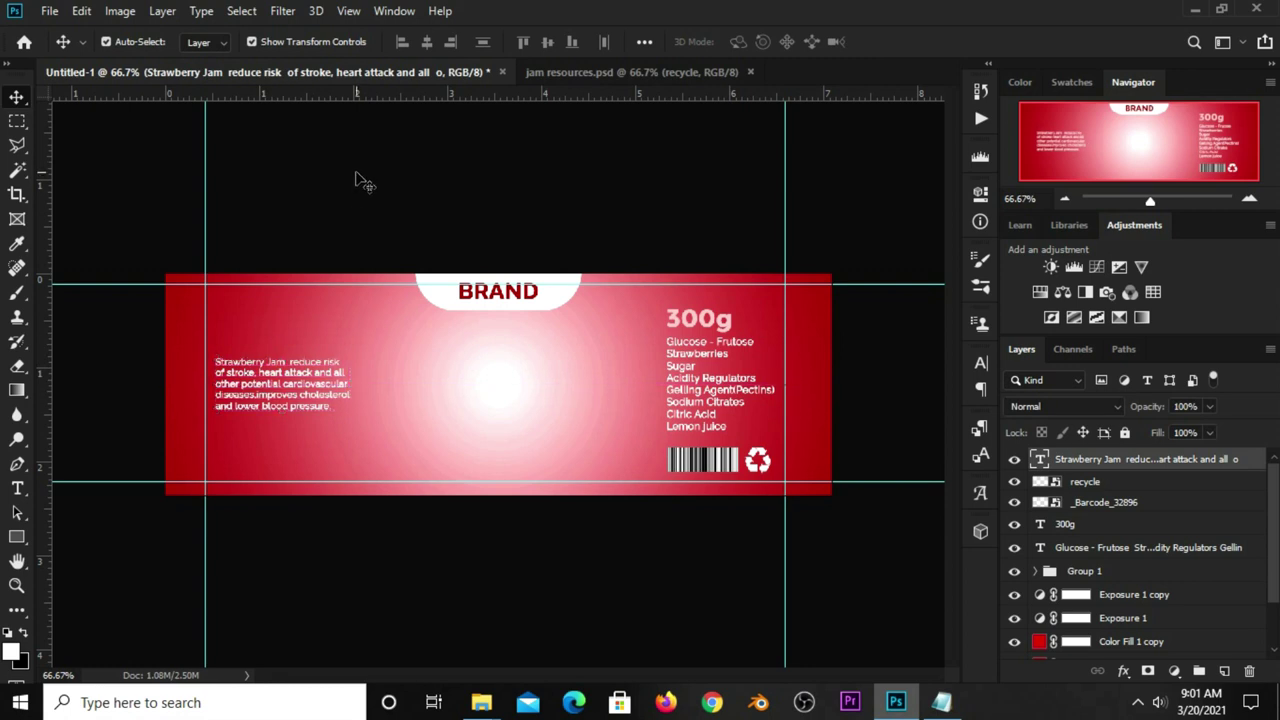
pyautogui.click(163, 497)
# Draw a white rectangle bar above the paragraph with rounded corners.
pyautogui.rightClick(16, 539)
pyautogui.click(70, 538)
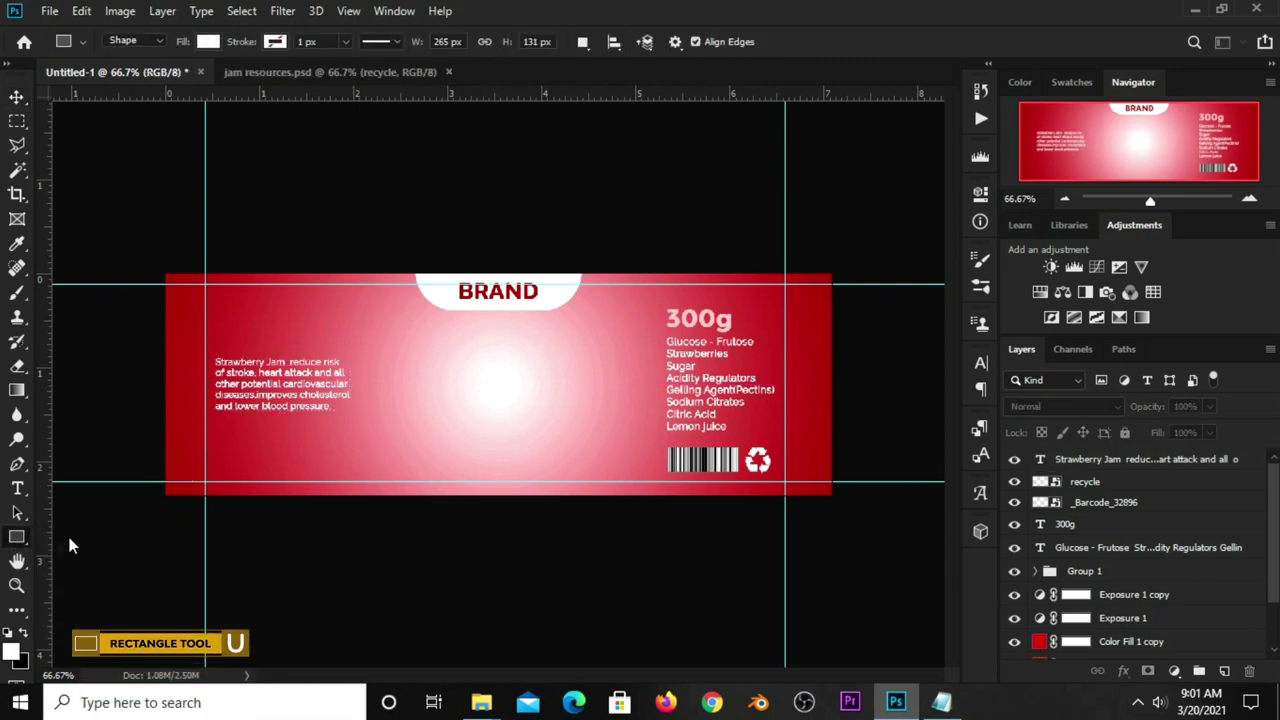
pyautogui.moveTo(223, 338); pyautogui.dragTo(348, 357)
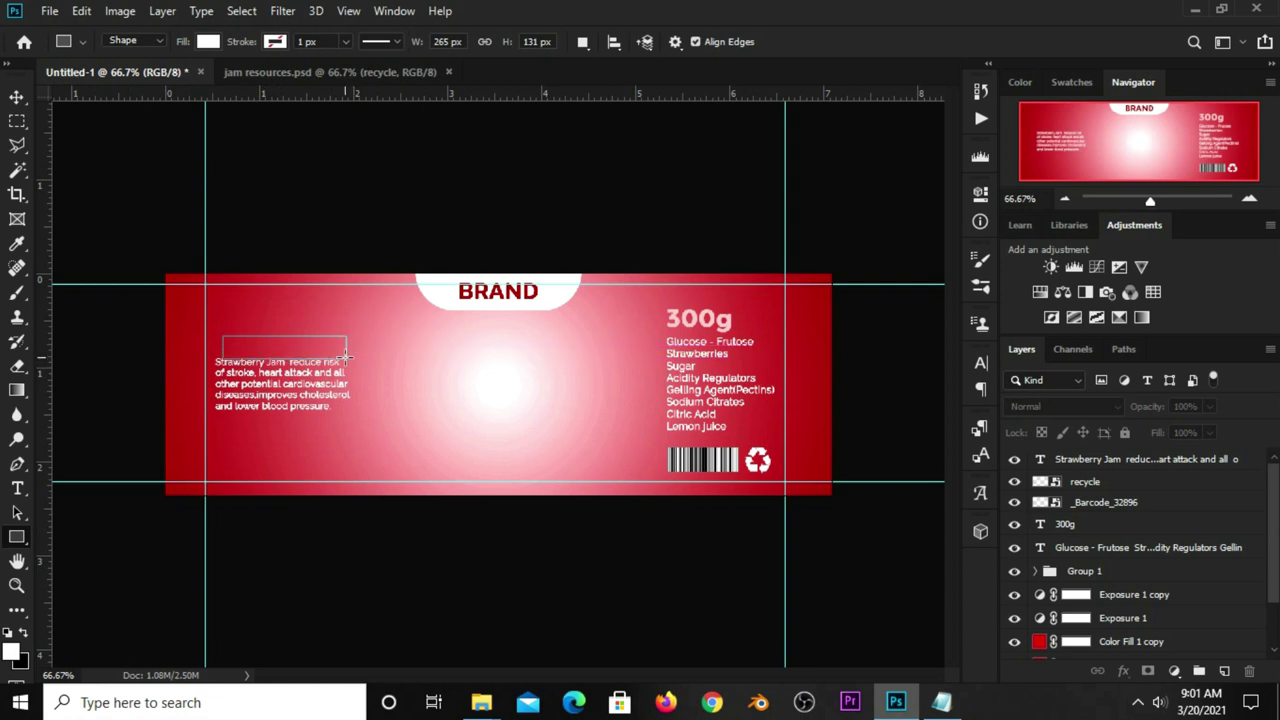
pyautogui.moveTo(870, 374); pyautogui.dragTo(914, 374)
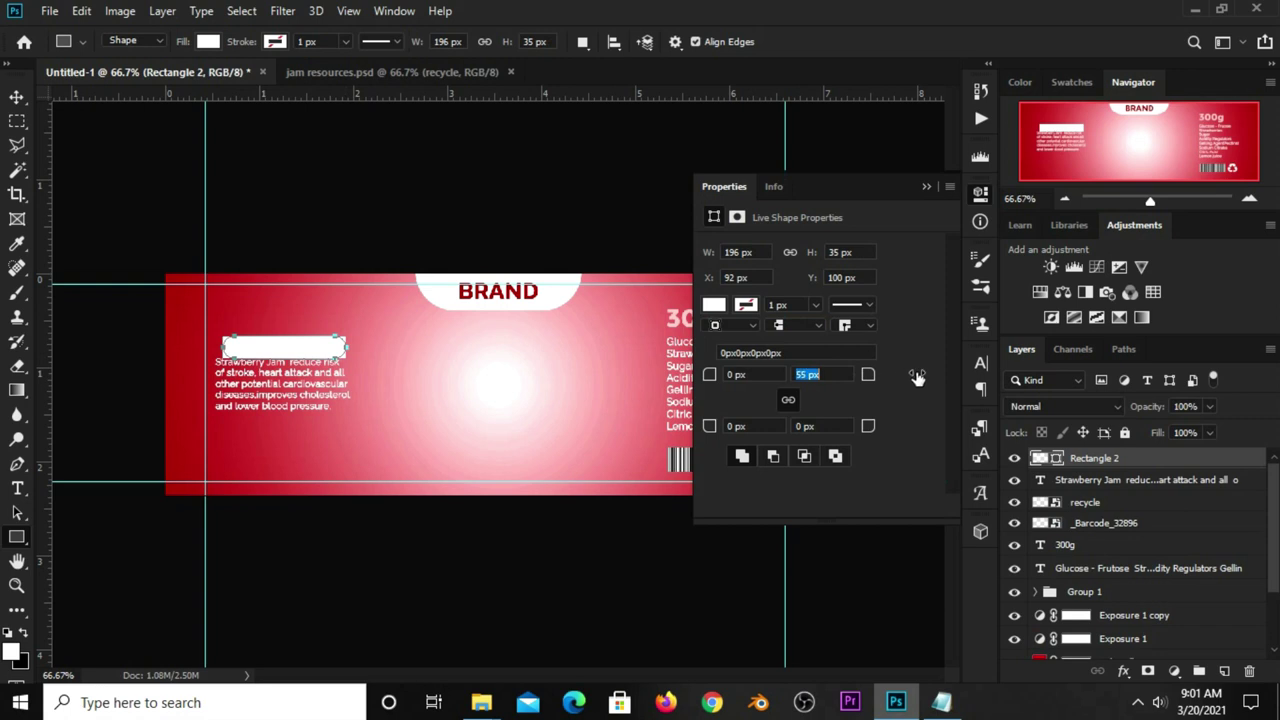
pyautogui.click(925, 187)
pyautogui.press('v')
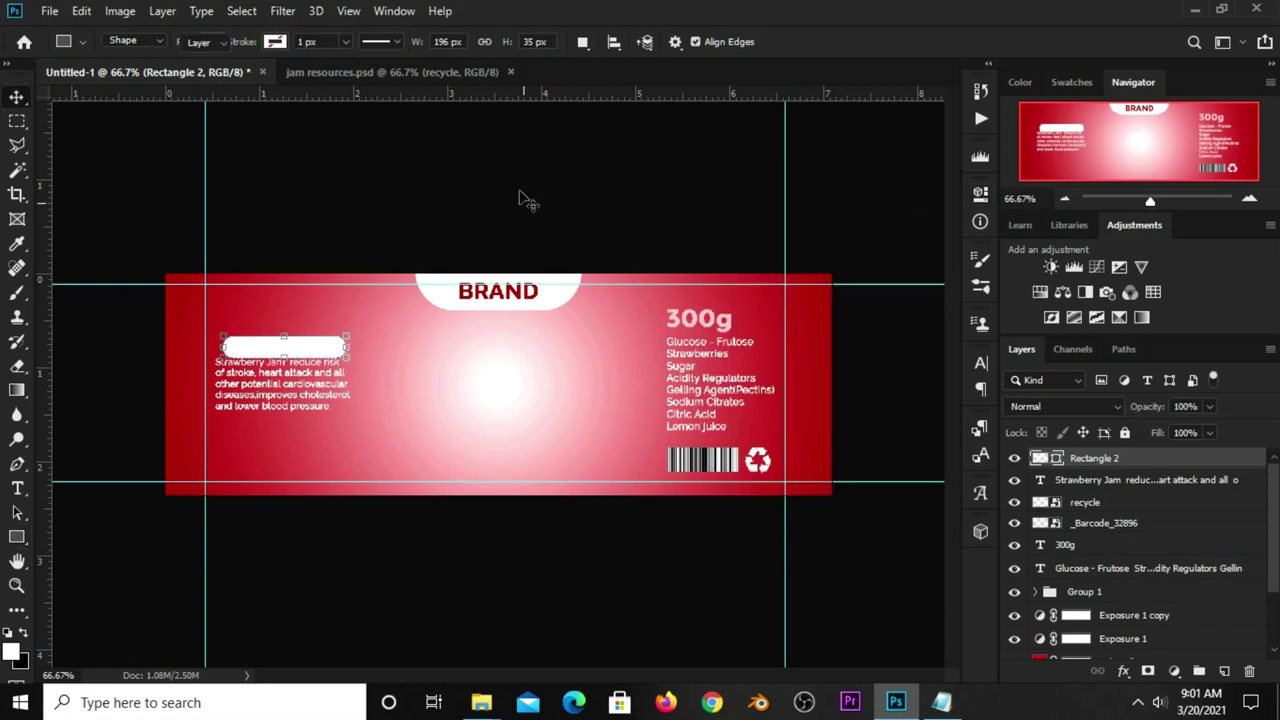
pyautogui.click(523, 200)
# Move the white bar slightly up and left.
pyautogui.click(292, 350)
pyautogui.hotkey('ctrl', 't')
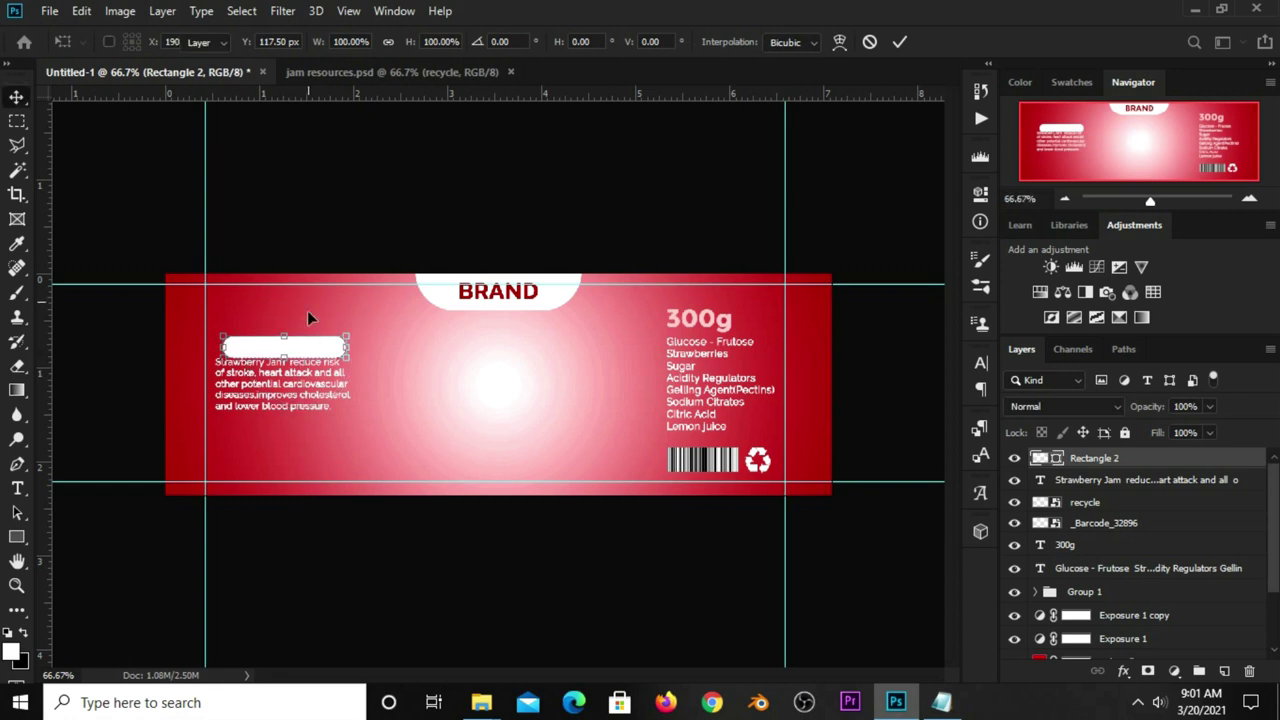
pyautogui.press('Return')
pyautogui.click(313, 276)
pyautogui.moveTo(314, 352); pyautogui.dragTo(298, 347)
pyautogui.click(337, 229)
# Enlarge the Strawberry Jam paragraph slightly and fine-tune the white bar's position.
pyautogui.click(314, 398)
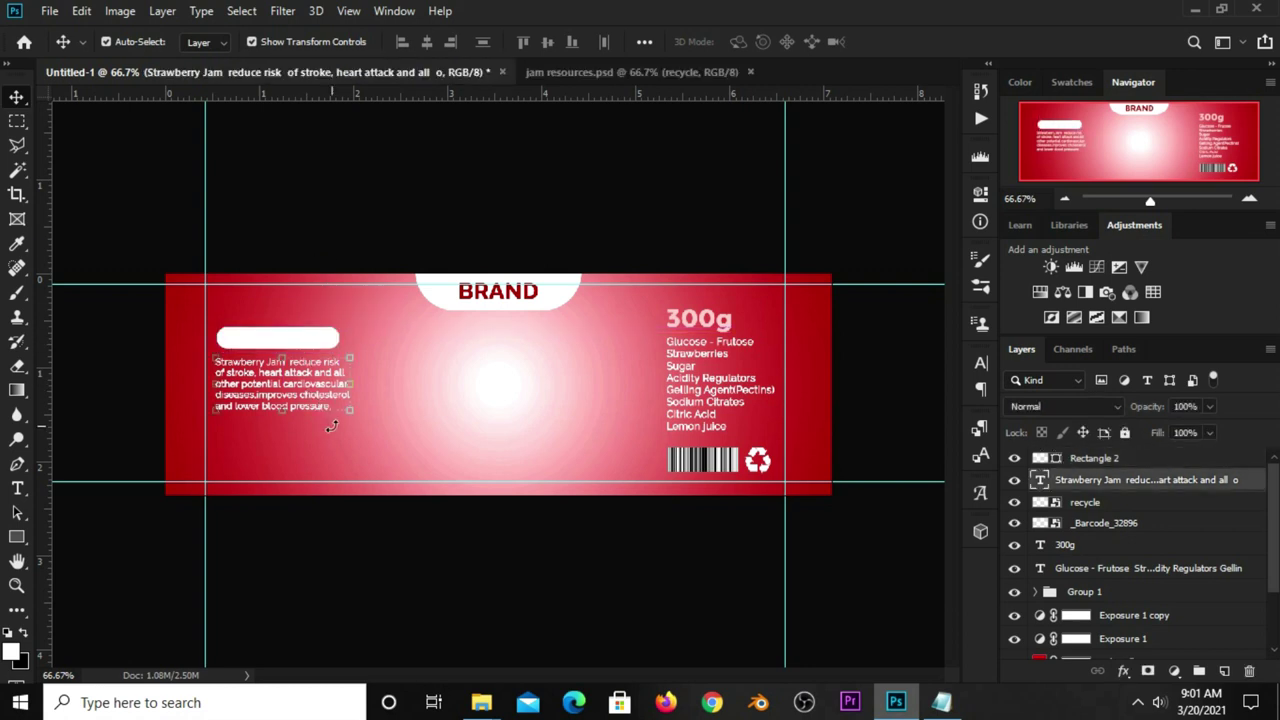
pyautogui.click(350, 411)
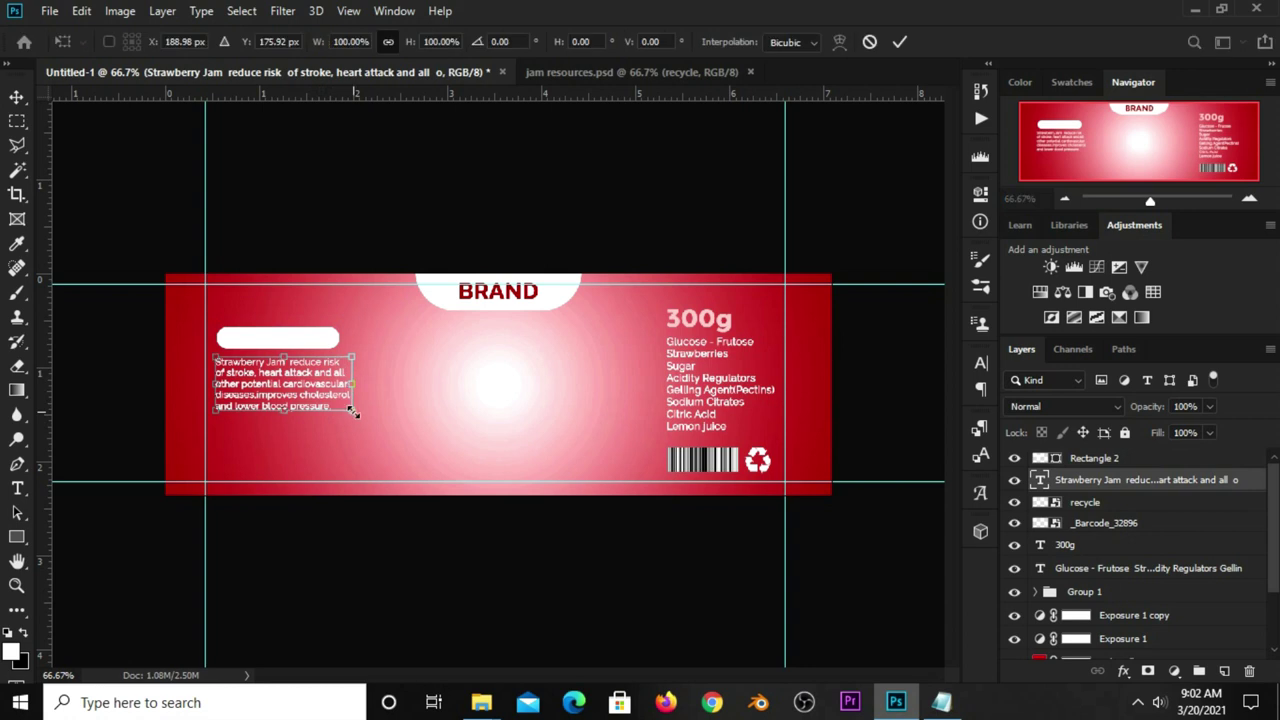
pyautogui.moveTo(352, 411); pyautogui.dragTo(361, 412)
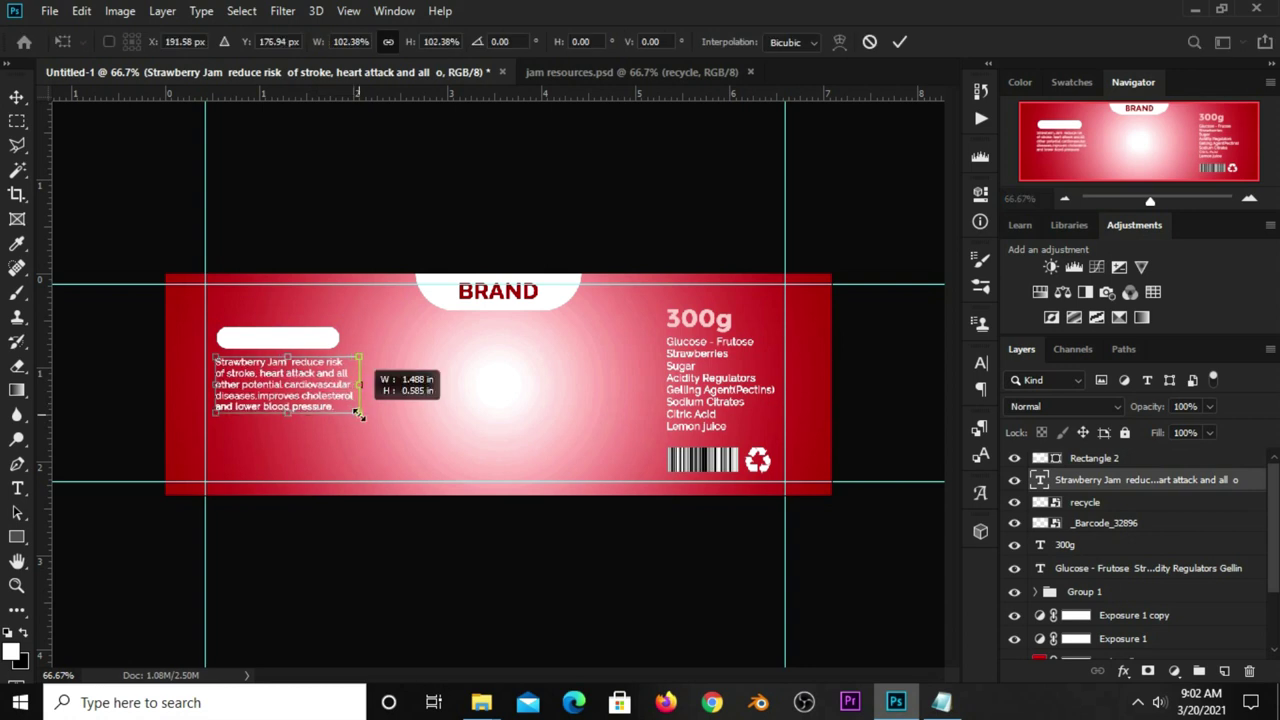
pyautogui.click(899, 41)
pyautogui.moveTo(257, 347); pyautogui.dragTo(263, 348)
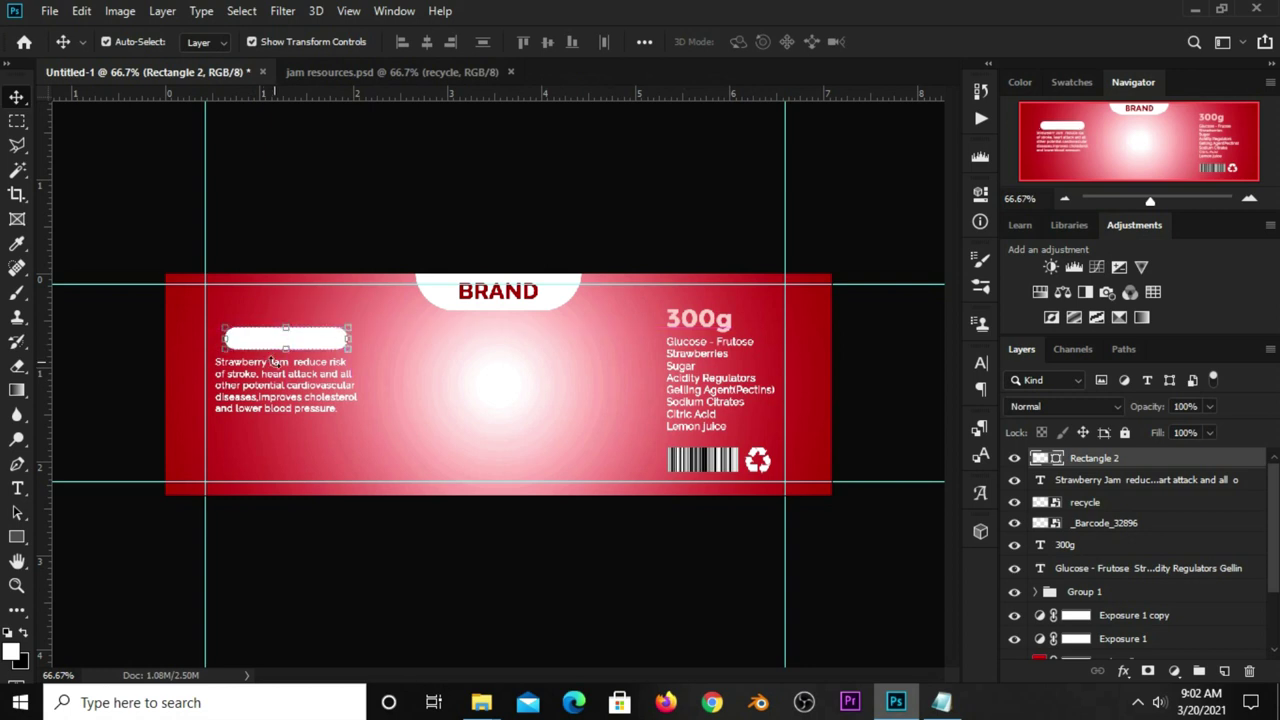
pyautogui.press('Left')
pyautogui.press('Left')
pyautogui.press('Left')
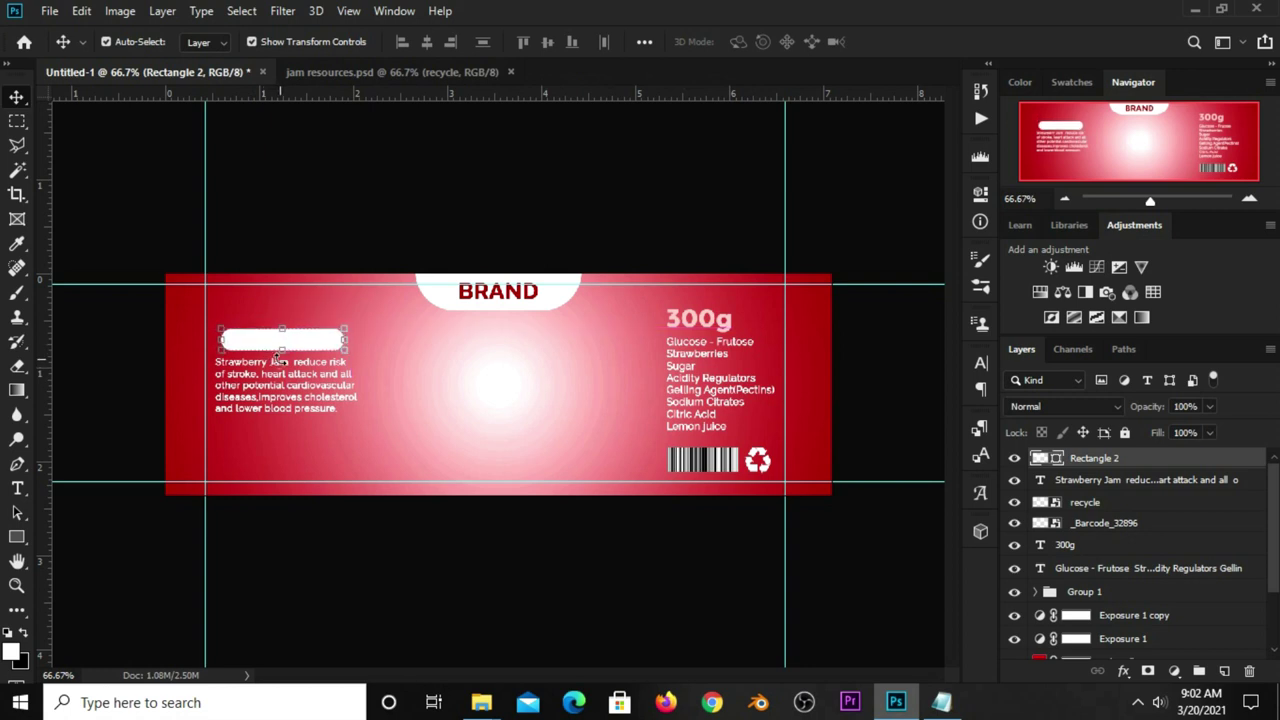
# Copy the Health Benefits heading from the notes into a new text layer.
pyautogui.click(360, 223)
pyautogui.click(941, 702)
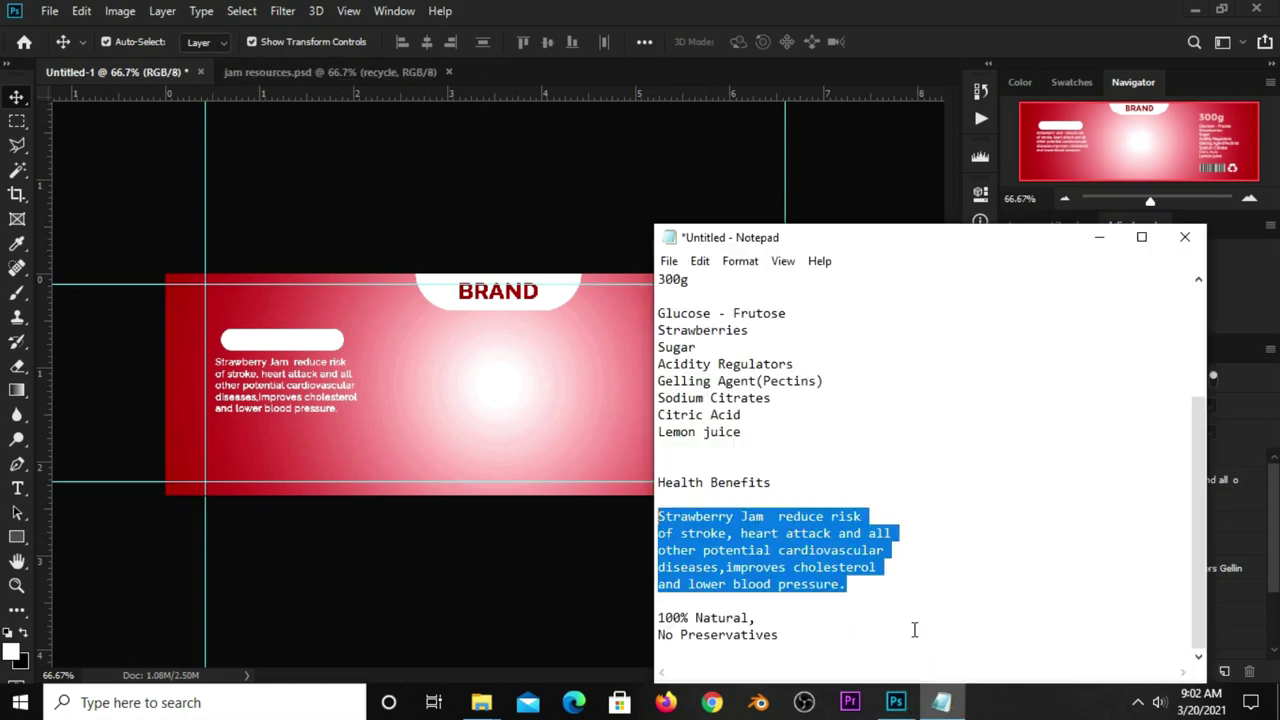
pyautogui.moveTo(778, 482); pyautogui.dragTo(643, 497)
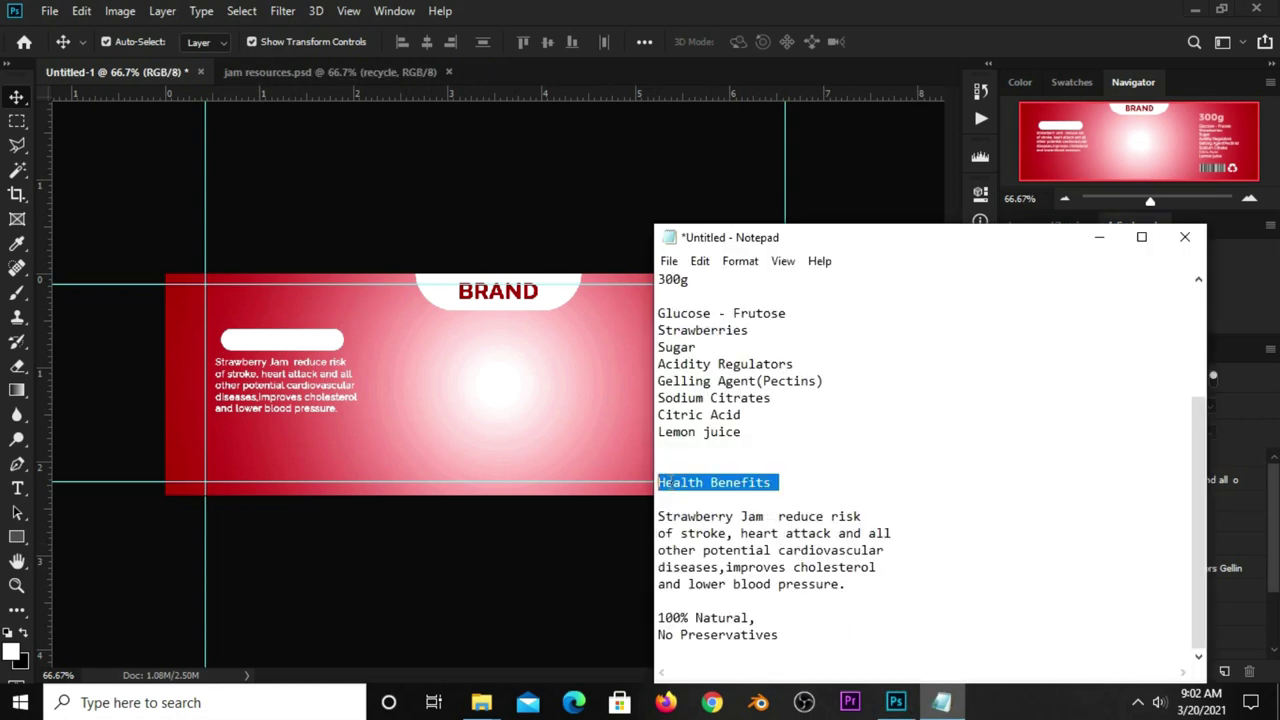
pyautogui.rightClick(668, 482)
pyautogui.click(735, 258)
pyautogui.click(505, 243)
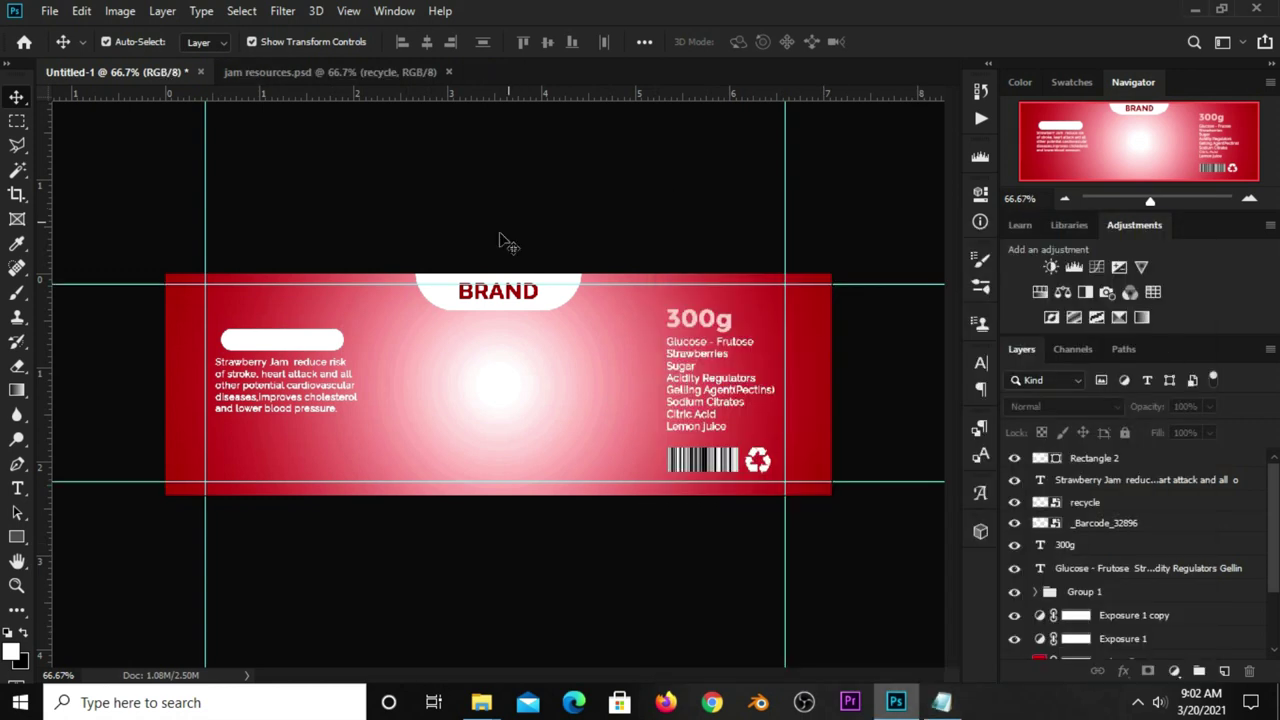
pyautogui.click(17, 488)
pyautogui.click(66, 490)
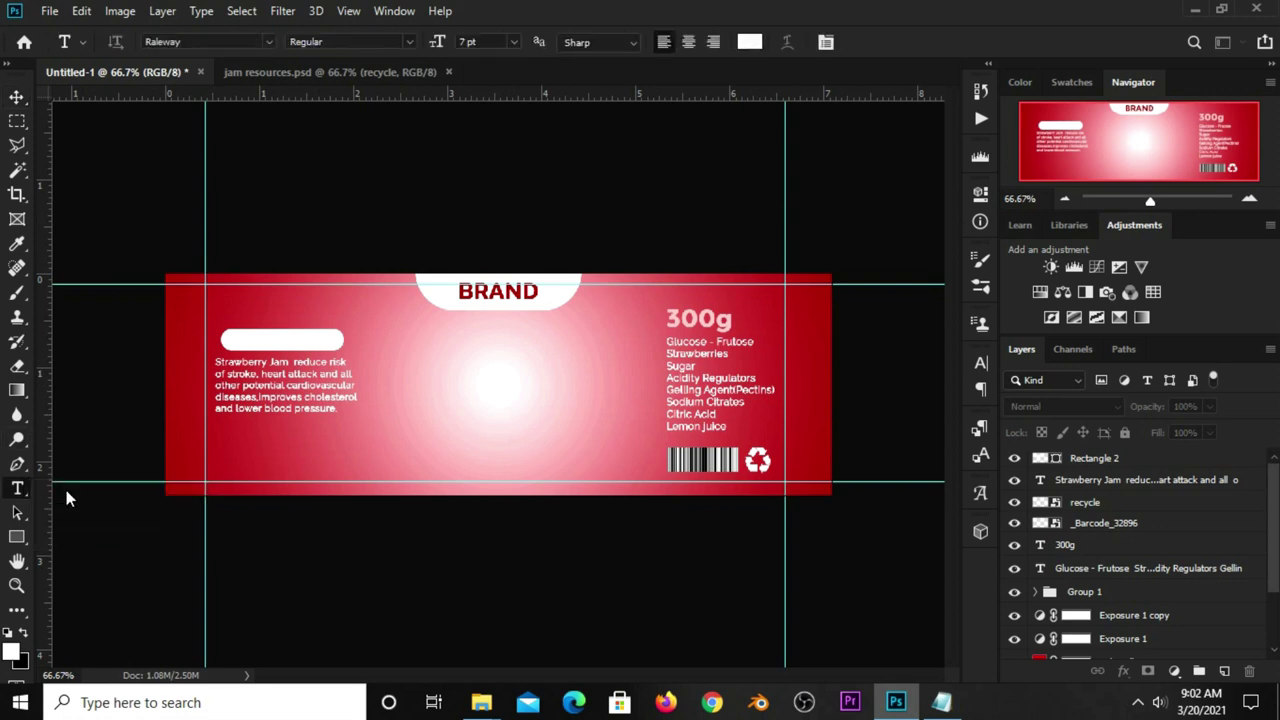
pyautogui.click(417, 387)
pyautogui.hotkey('ctrl', 'v')
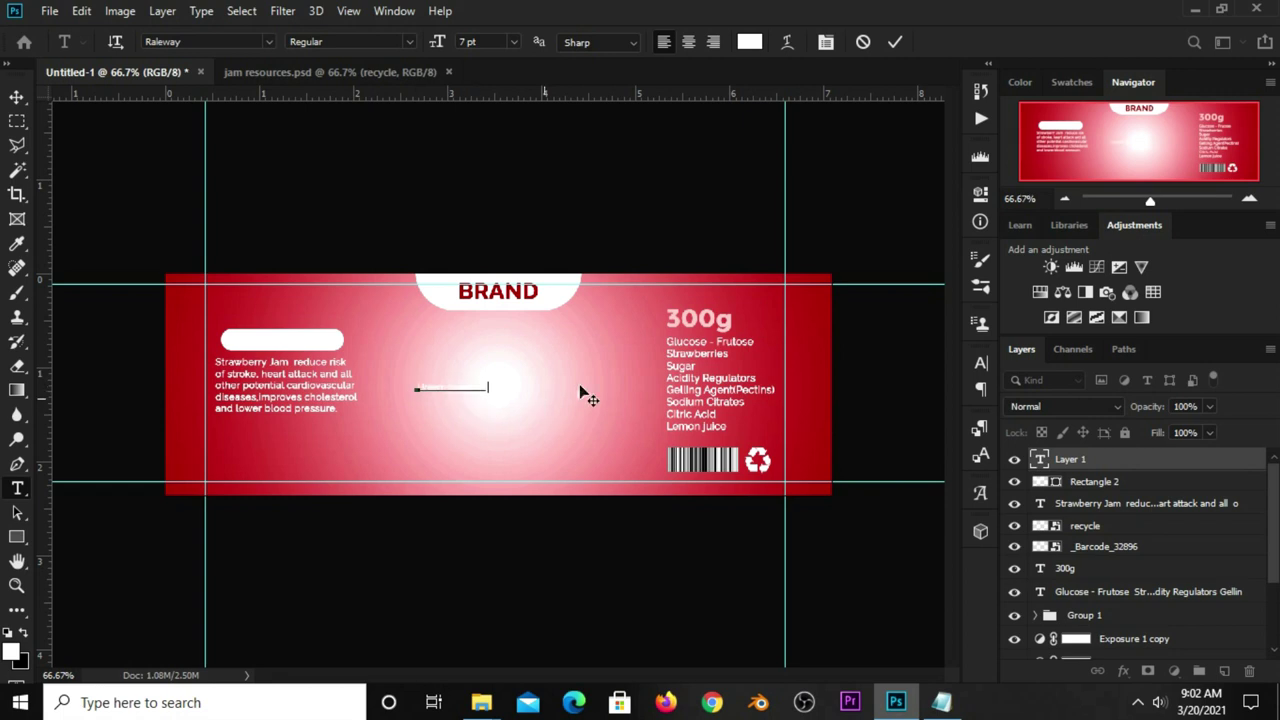
pyautogui.click(894, 44)
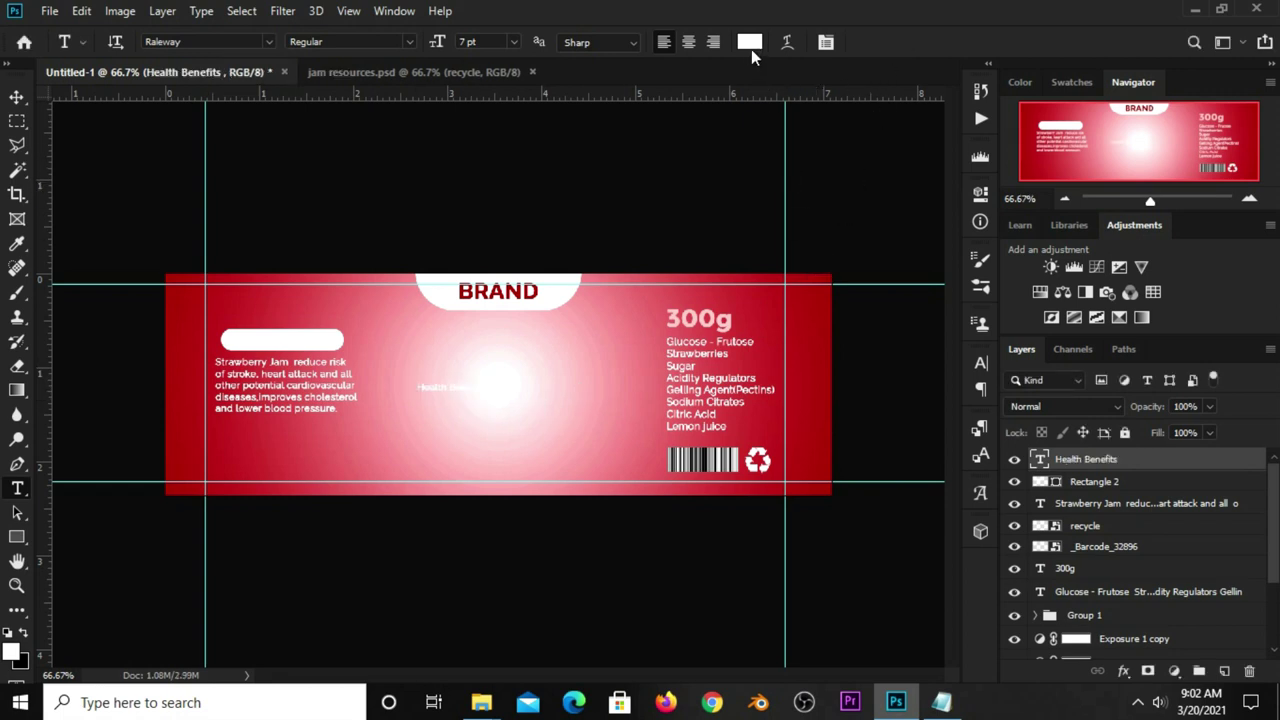
# Colour the Health Benefits text dark red using hex a60303 from the notes.
pyautogui.click(750, 42)
pyautogui.click(942, 700)
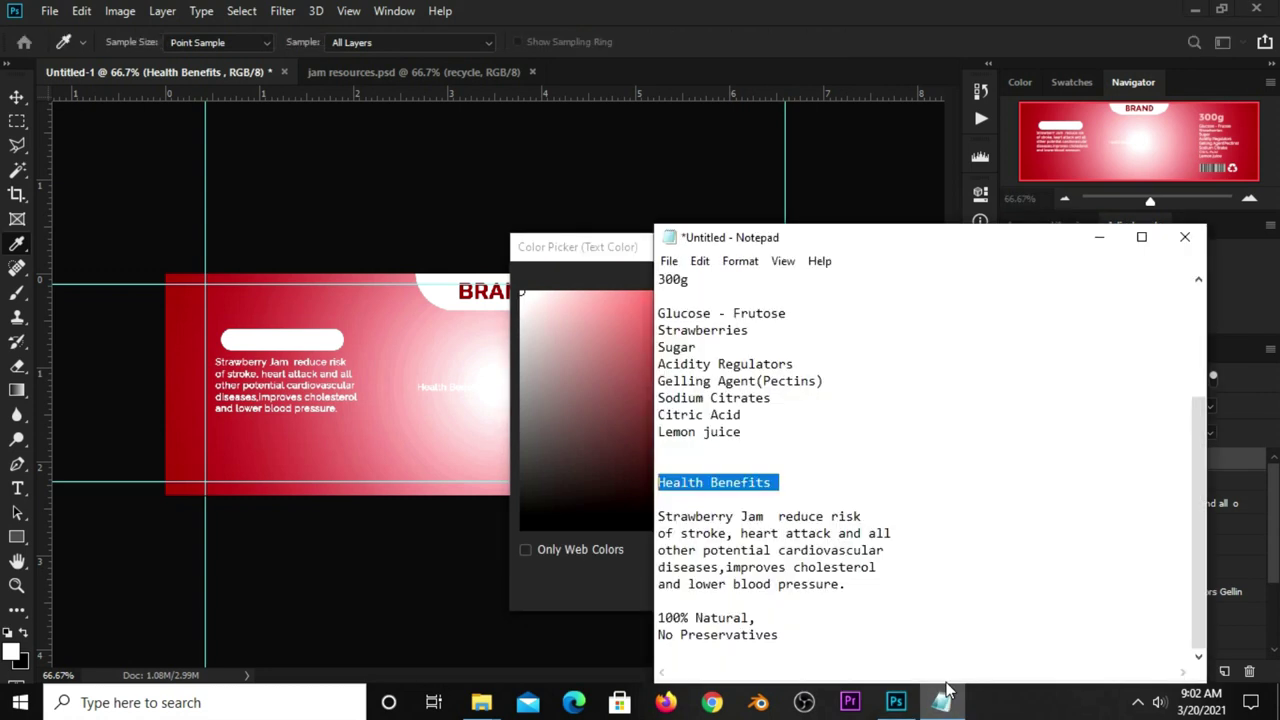
pyautogui.scroll(3, 686, 307)
pyautogui.doubleClick(697, 313)
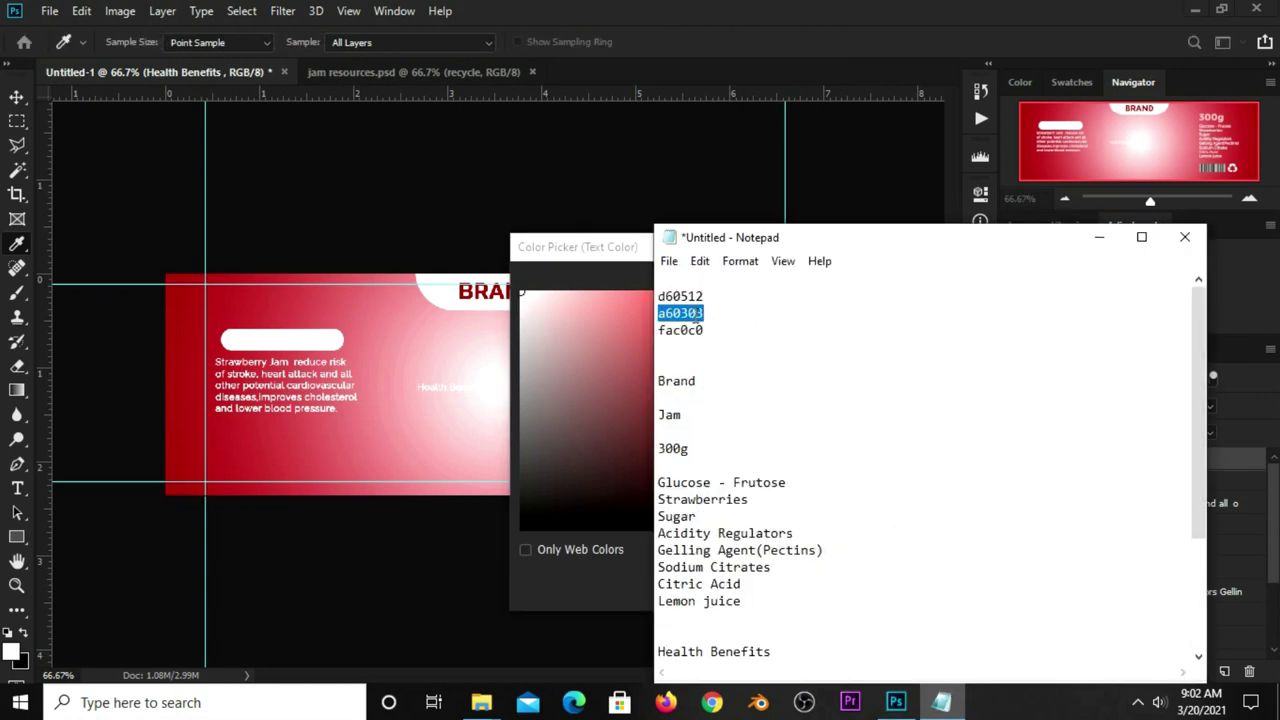
pyautogui.rightClick(697, 313)
pyautogui.click(748, 371)
pyautogui.click(778, 33)
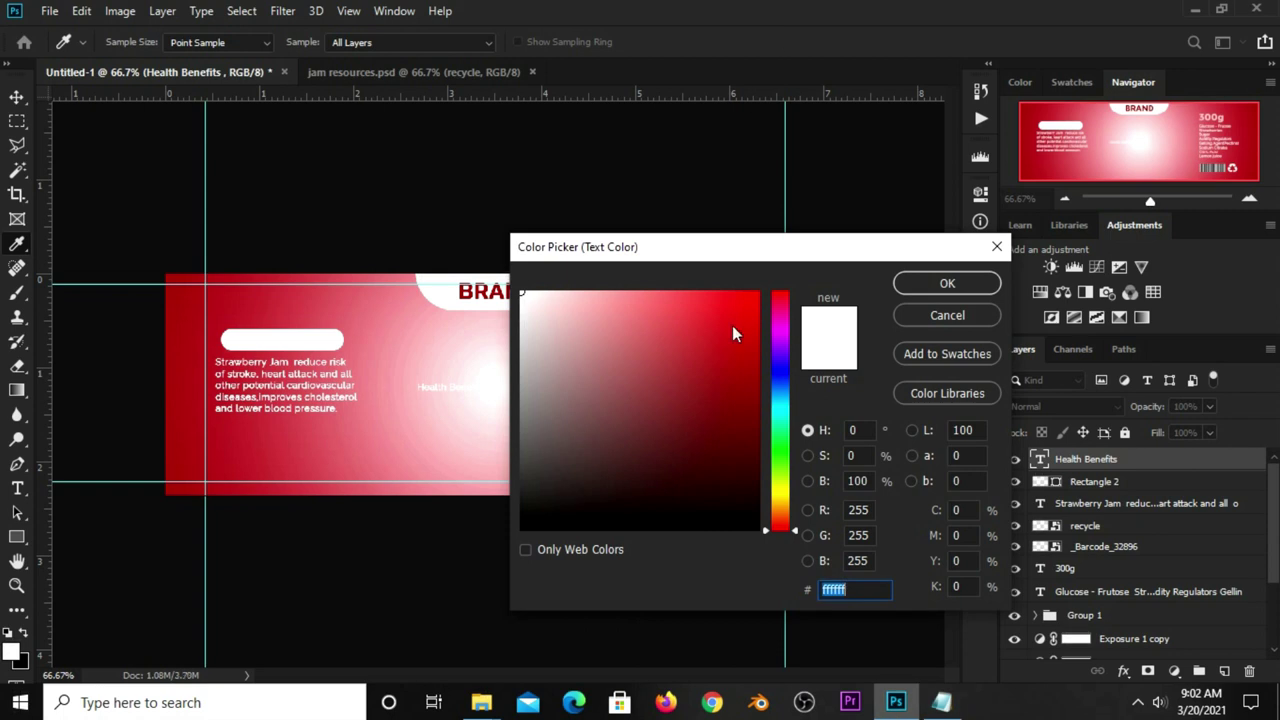
pyautogui.rightClick(833, 592)
pyautogui.click(886, 415)
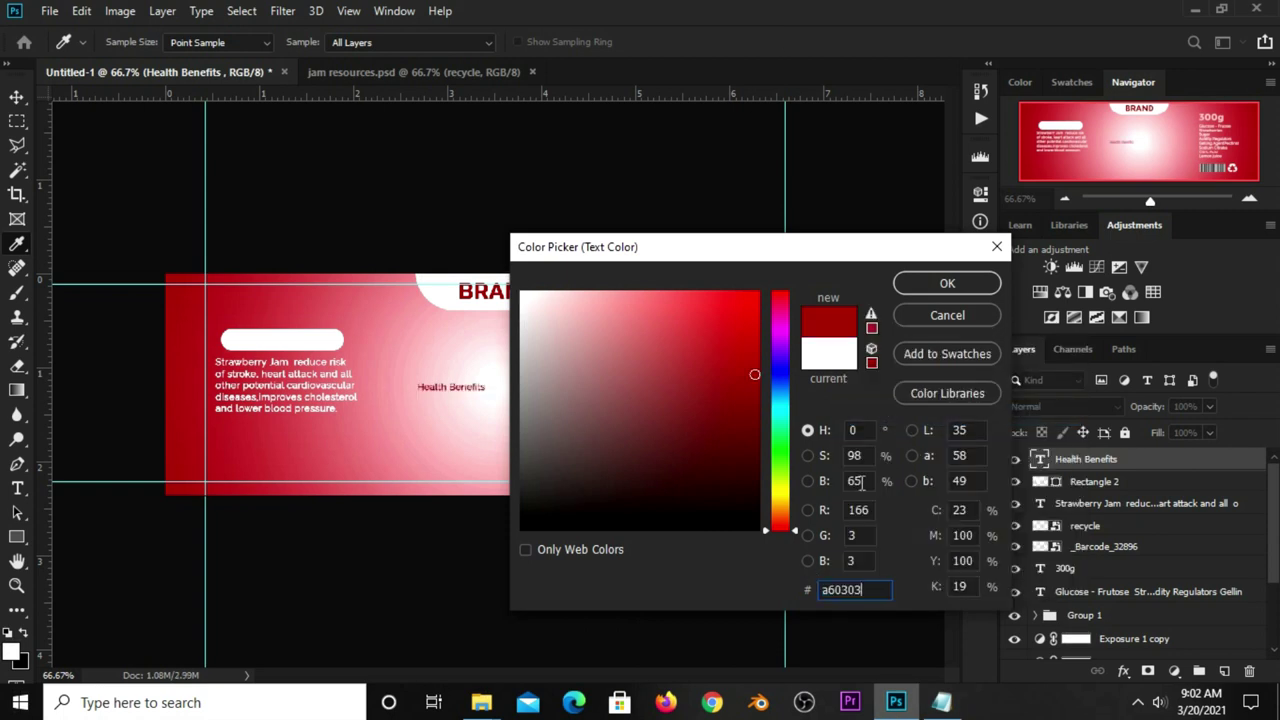
pyautogui.doubleClick(877, 591)
pyautogui.click(918, 285)
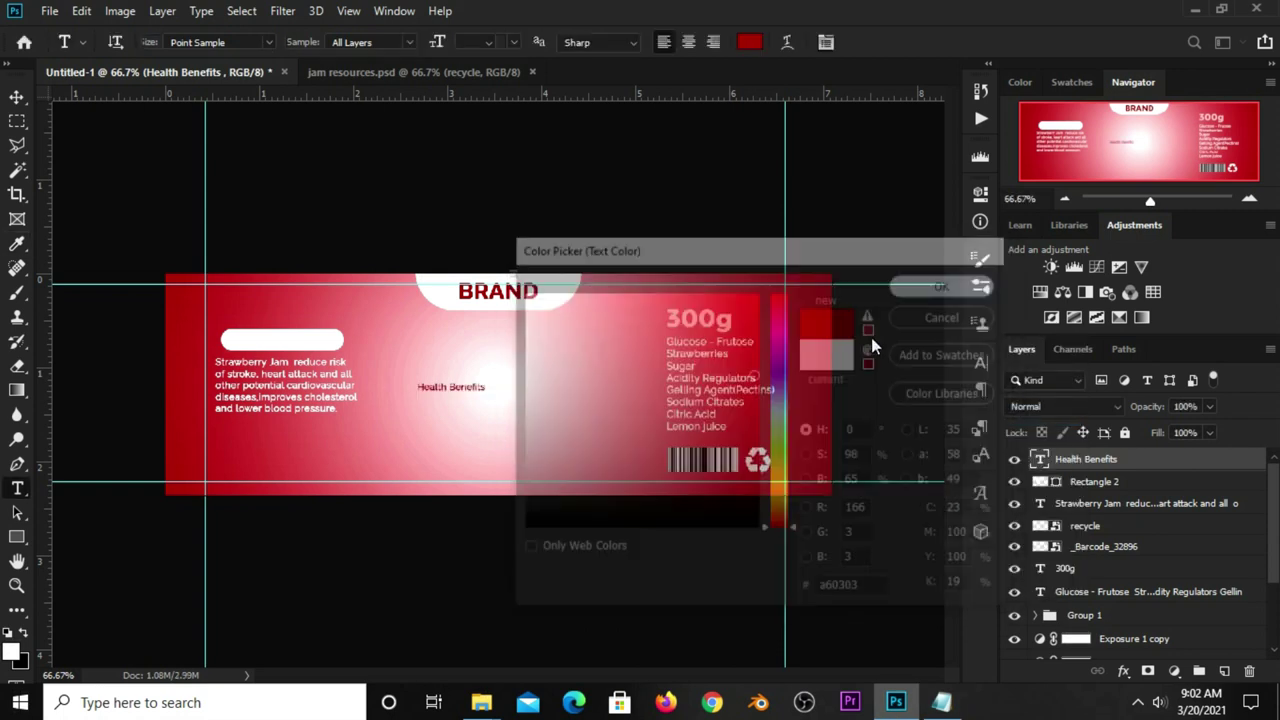
# Make Health Benefits bold, enlarge it and place it on the white bar.
pyautogui.click(980, 365)
pyautogui.click(922, 392)
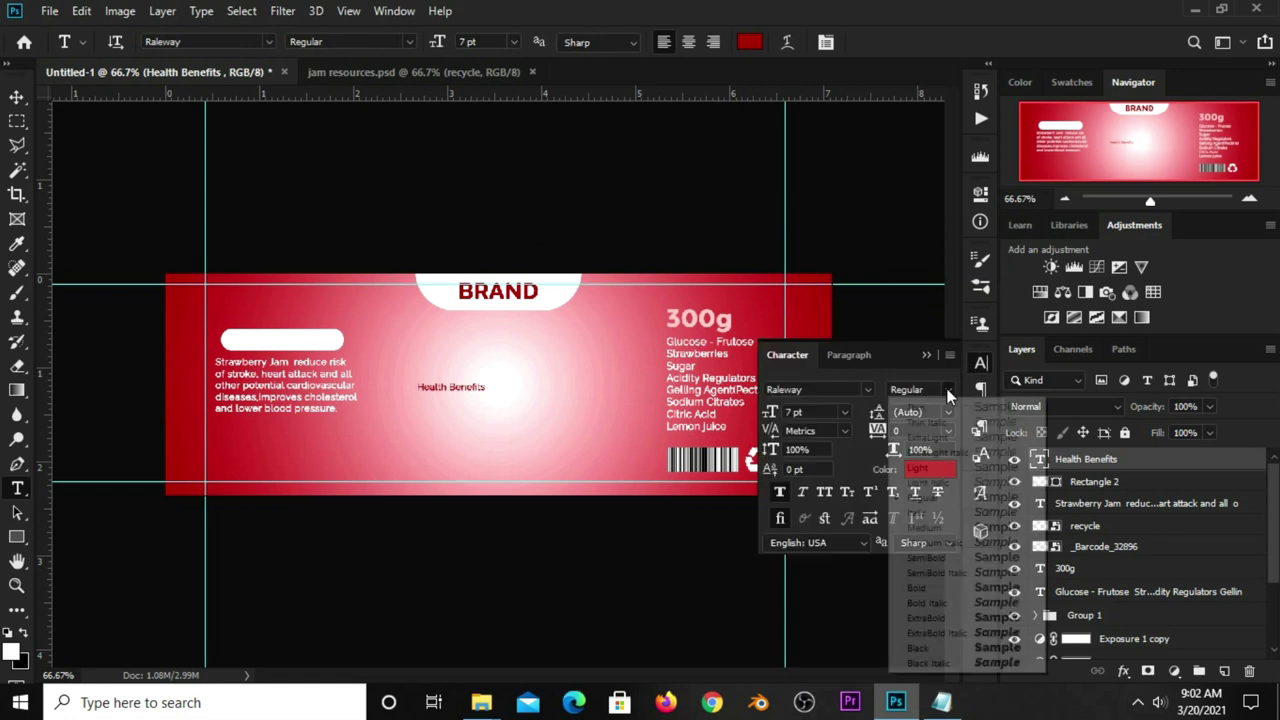
pyautogui.click(920, 588)
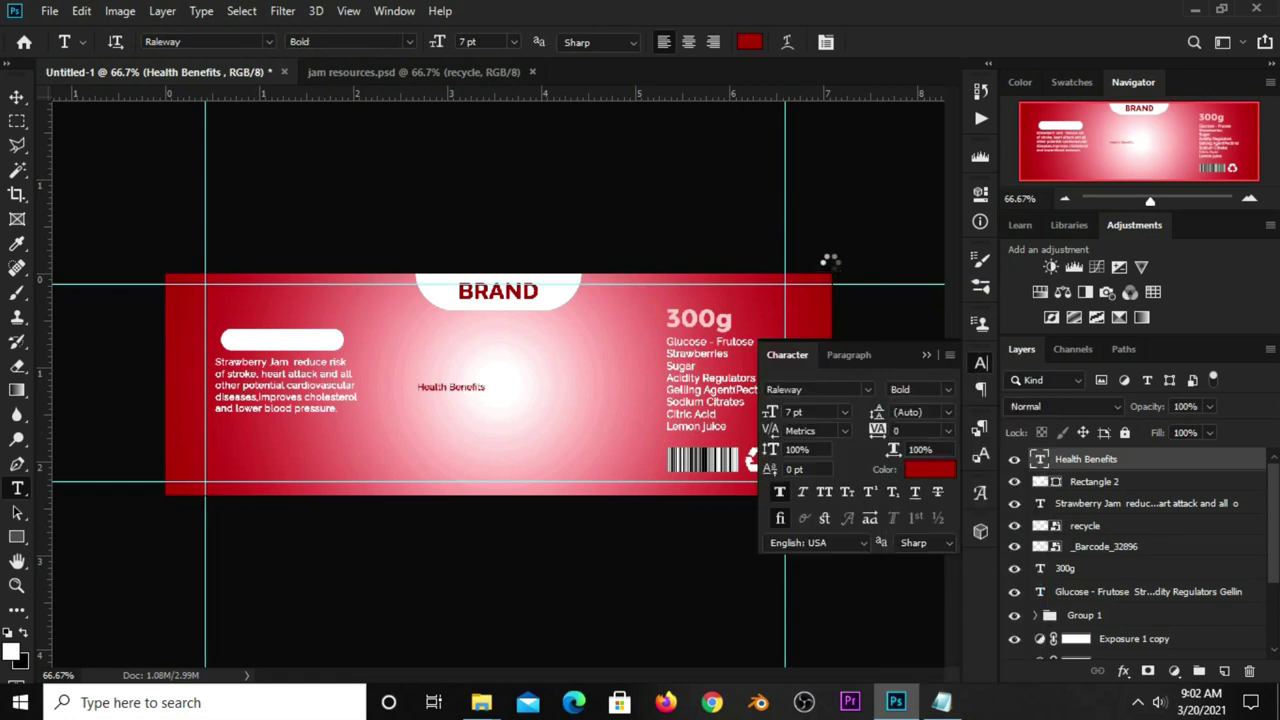
pyautogui.rightClick(28, 100)
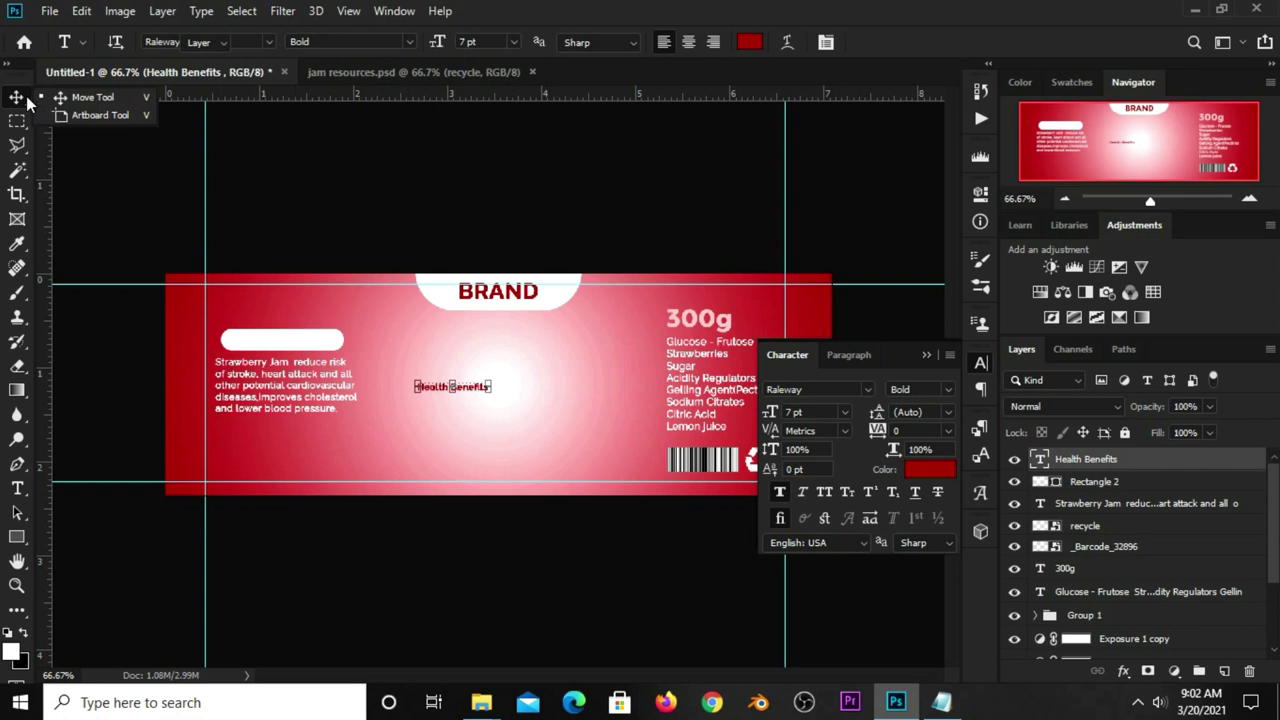
pyautogui.click(90, 97)
pyautogui.moveTo(463, 390)
pyautogui.mouseDown()
pyautogui.moveTo(294, 341)
pyautogui.moveTo(344, 334)
pyautogui.mouseUp()
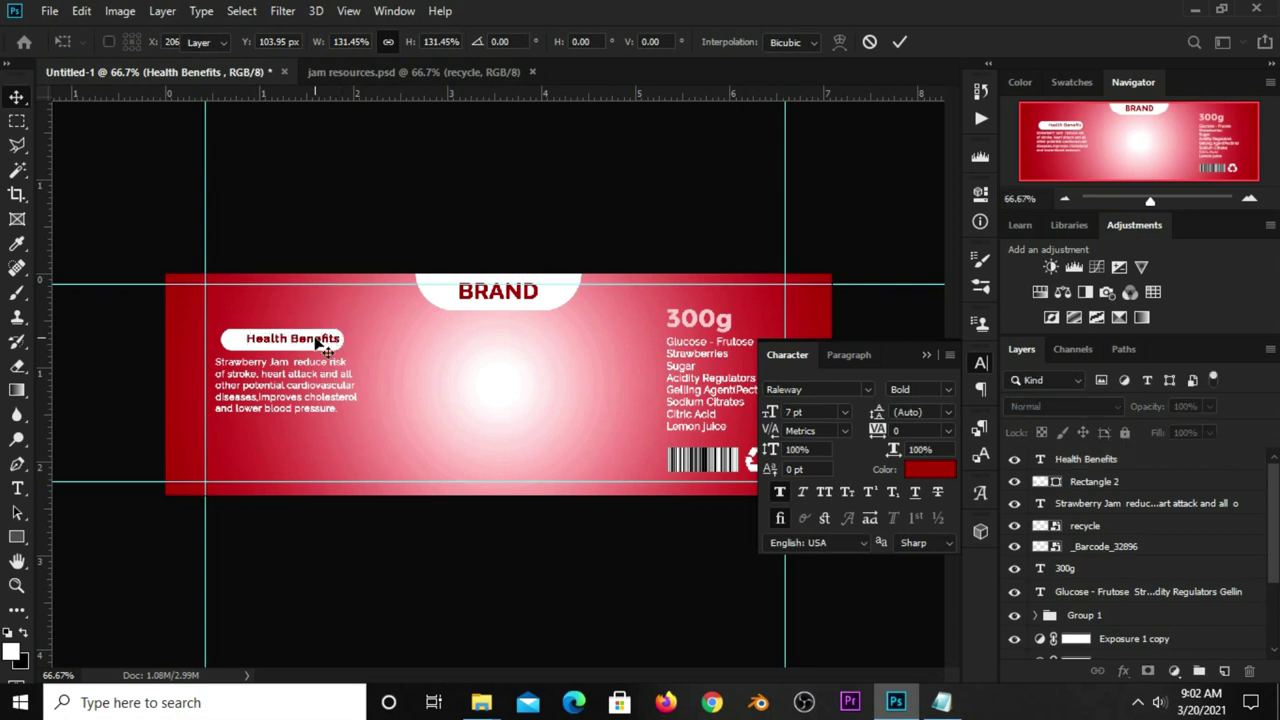
pyautogui.press('Return')
# Centre the Health Benefits heading horizontally on the white bar.
pyautogui.keyDown('ctrl'); pyautogui.click(1078, 484); pyautogui.keyUp('ctrl')
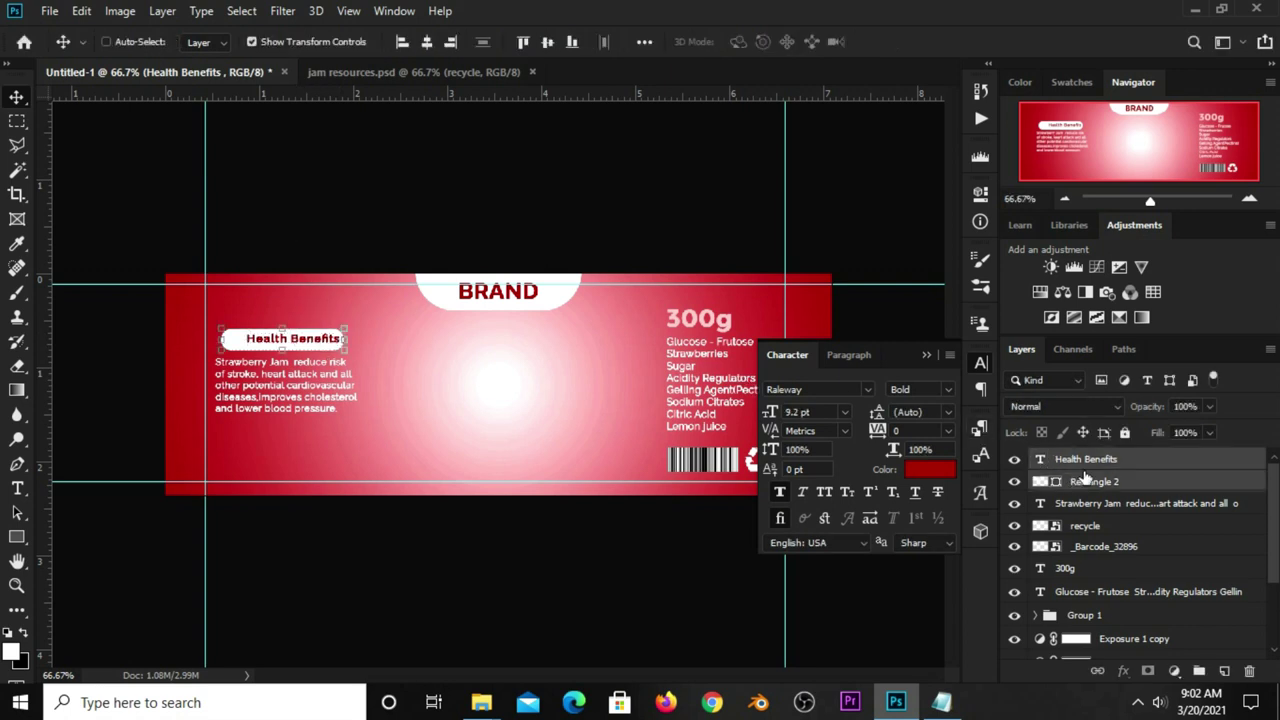
pyautogui.click(645, 42)
pyautogui.click(700, 94)
pyautogui.click(589, 94)
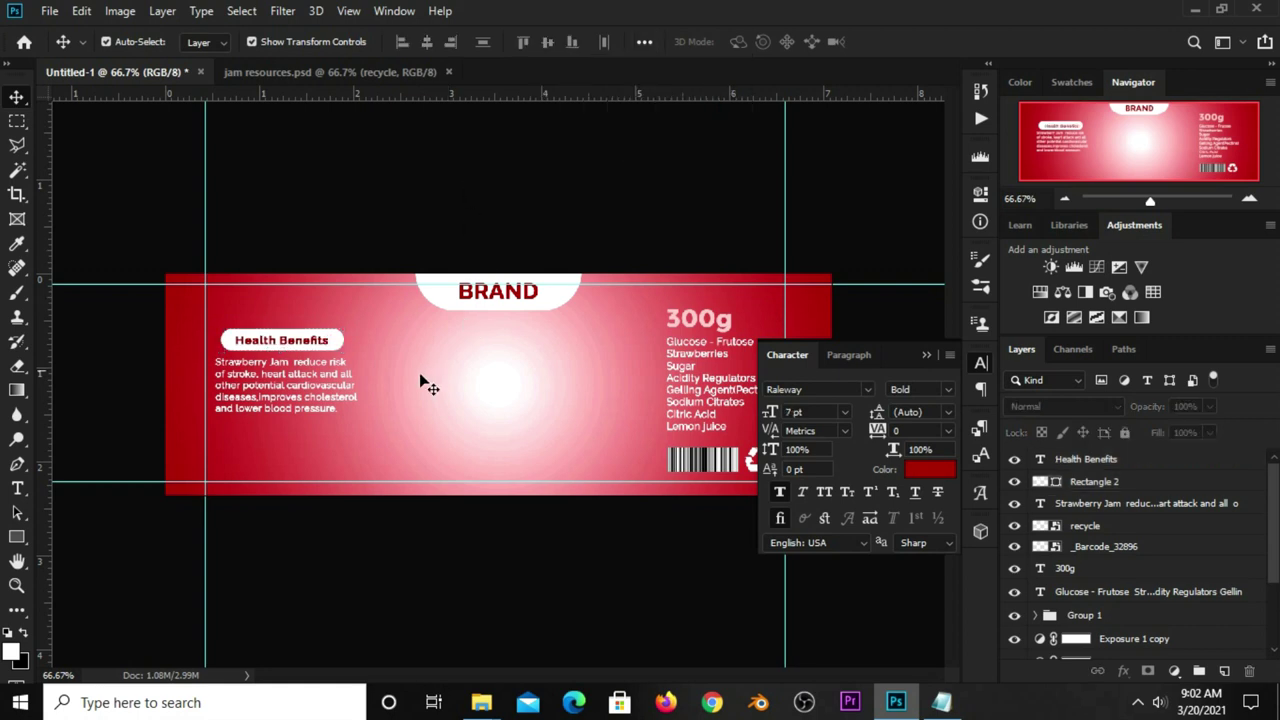
pyautogui.click(926, 355)
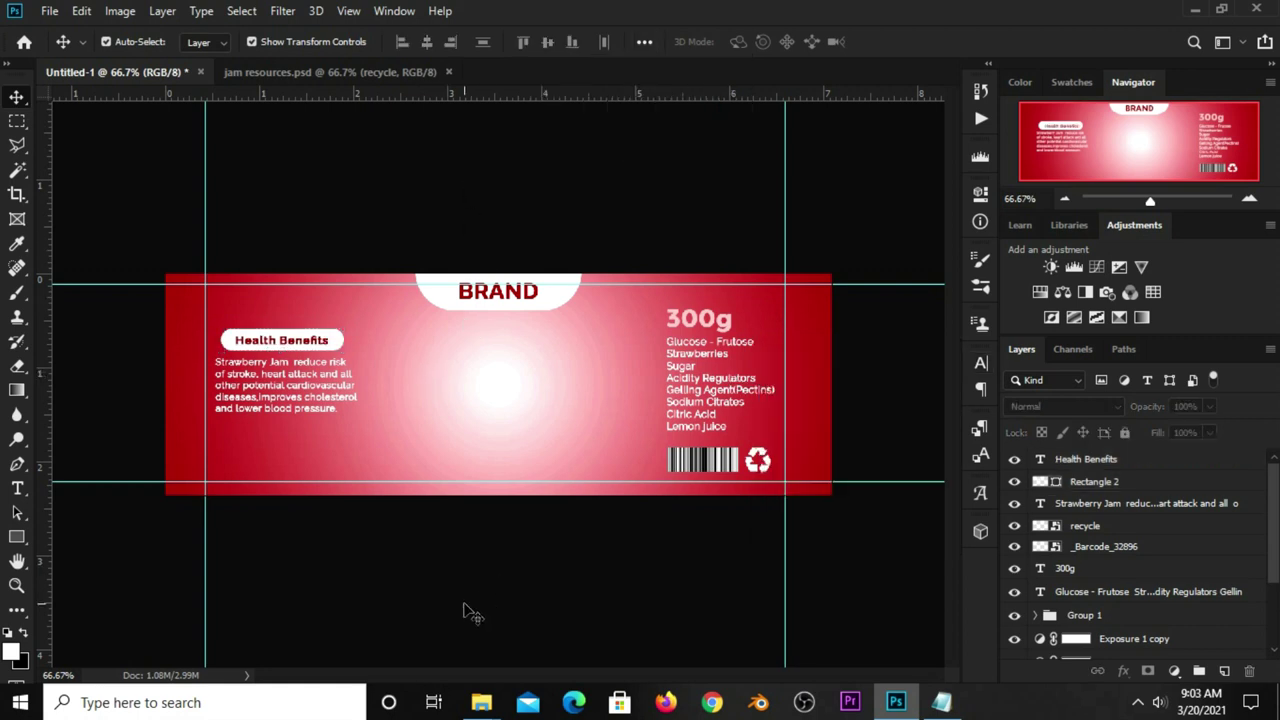
# Copy the '100% Natural, No Preservatives' line from the Notepad label text.
pyautogui.click(941, 700)
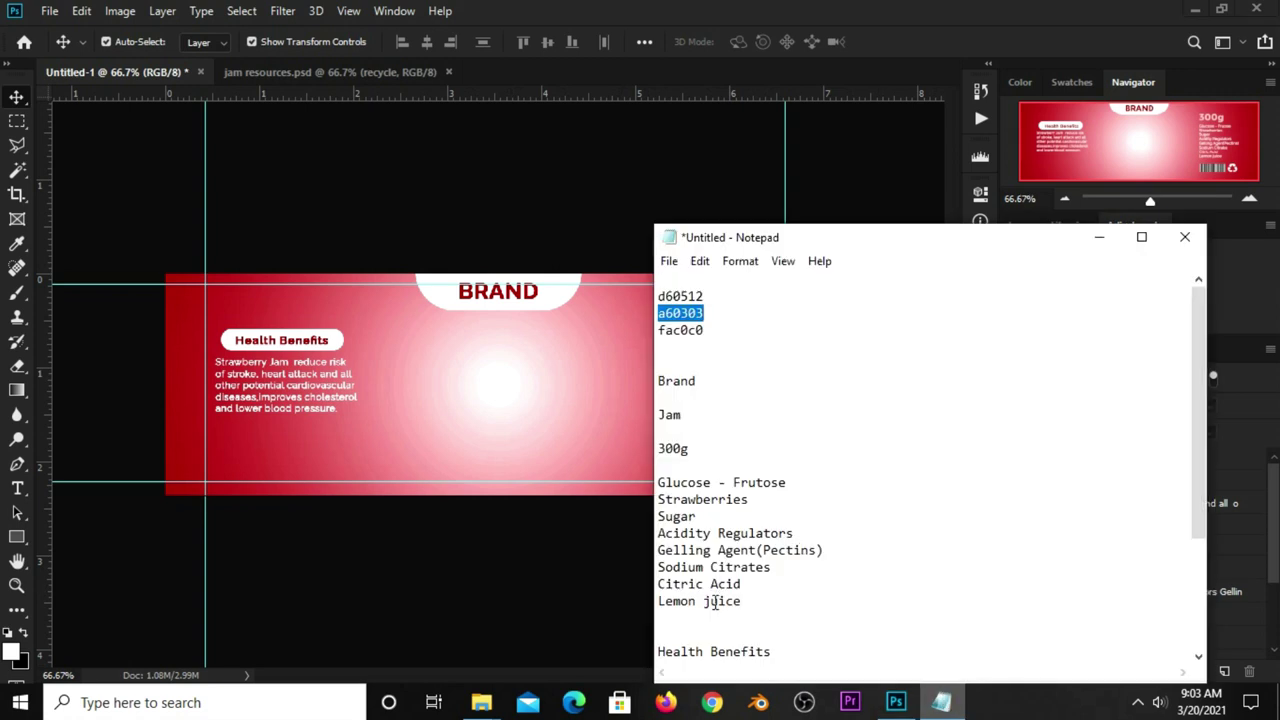
pyautogui.scroll(-4, 840, 521)
pyautogui.moveTo(799, 637); pyautogui.dragTo(648, 612)
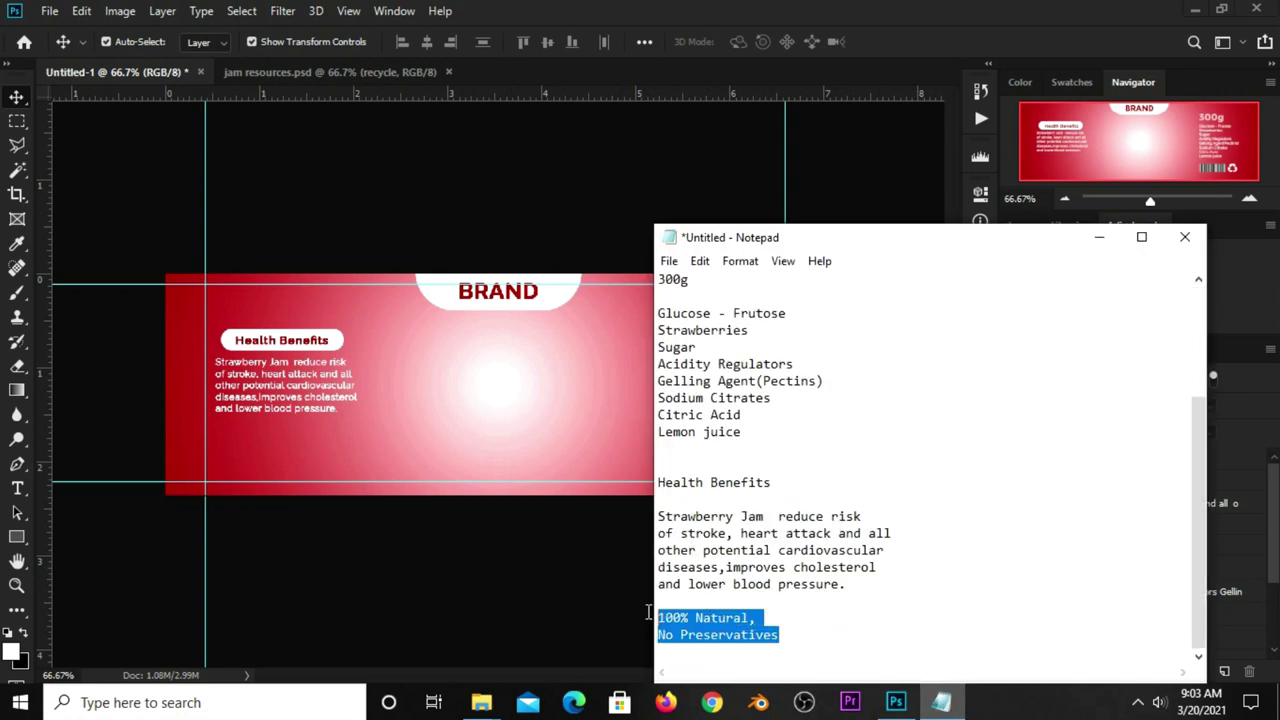
pyautogui.rightClick(700, 615)
pyautogui.click(718, 398)
# Paste the copied line as new horizontal text in the label's lower left.
pyautogui.click(485, 270)
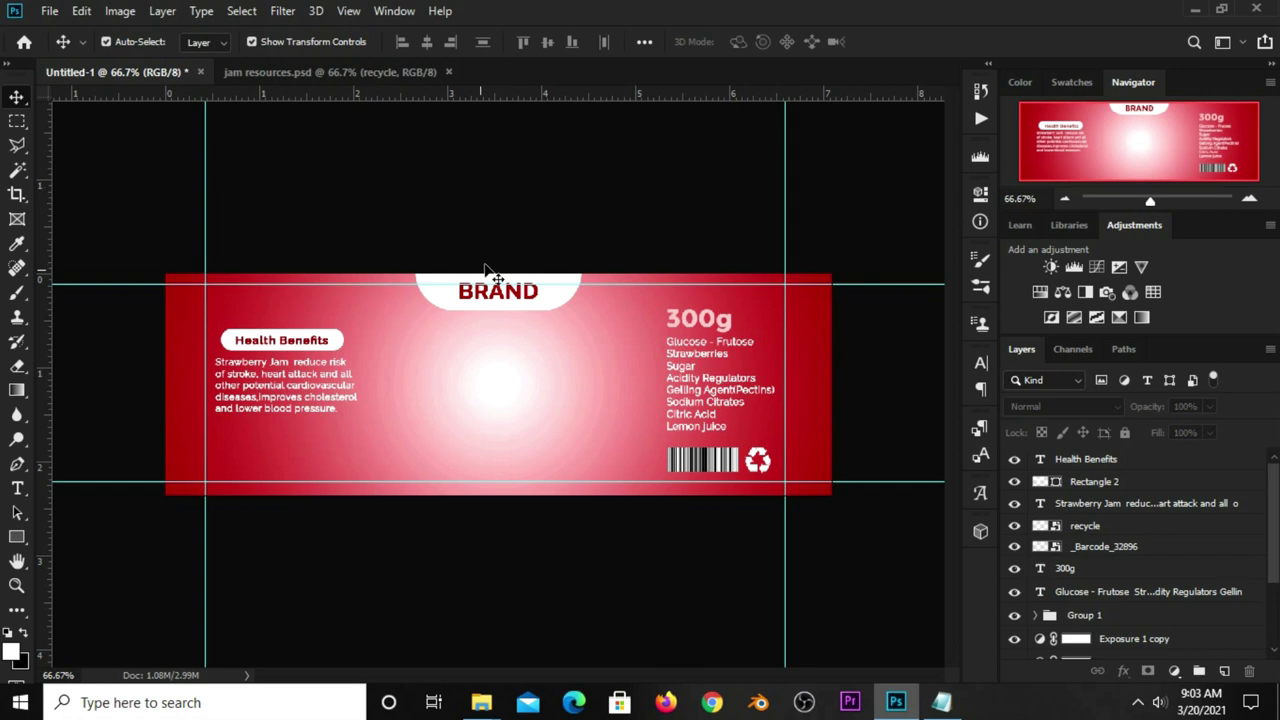
pyautogui.click(17, 488)
pyautogui.click(100, 489)
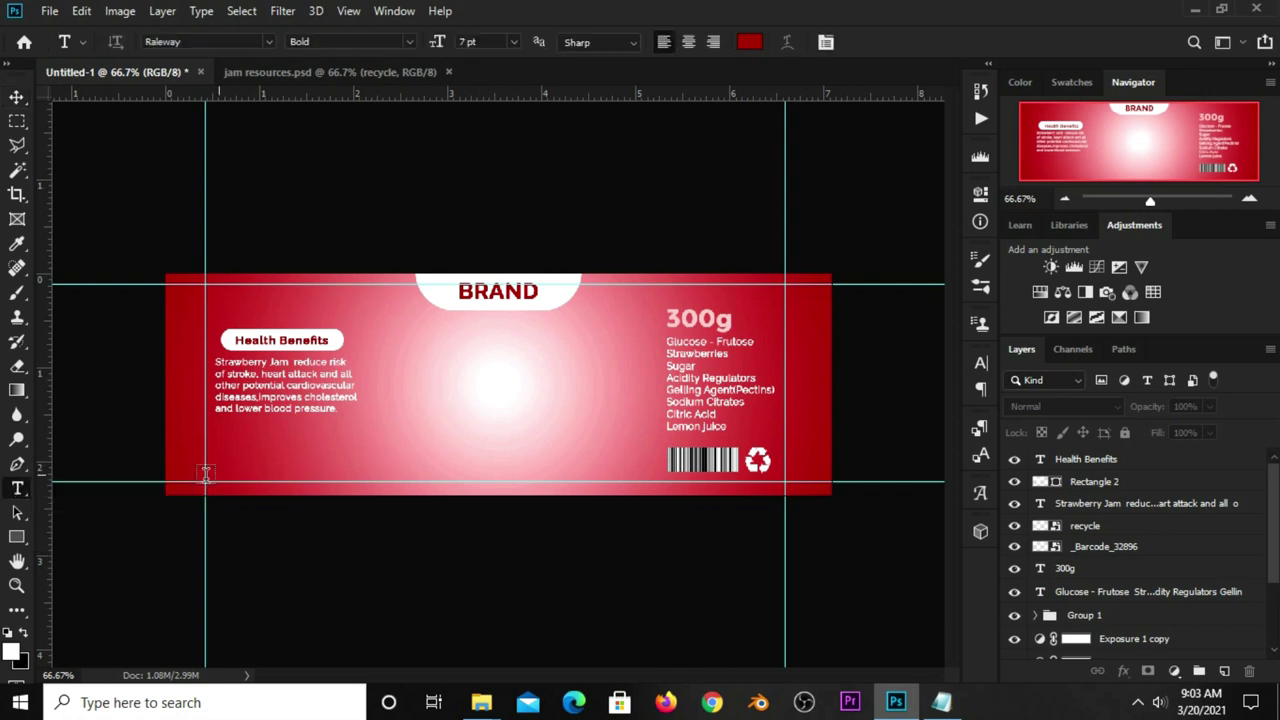
pyautogui.click(265, 452)
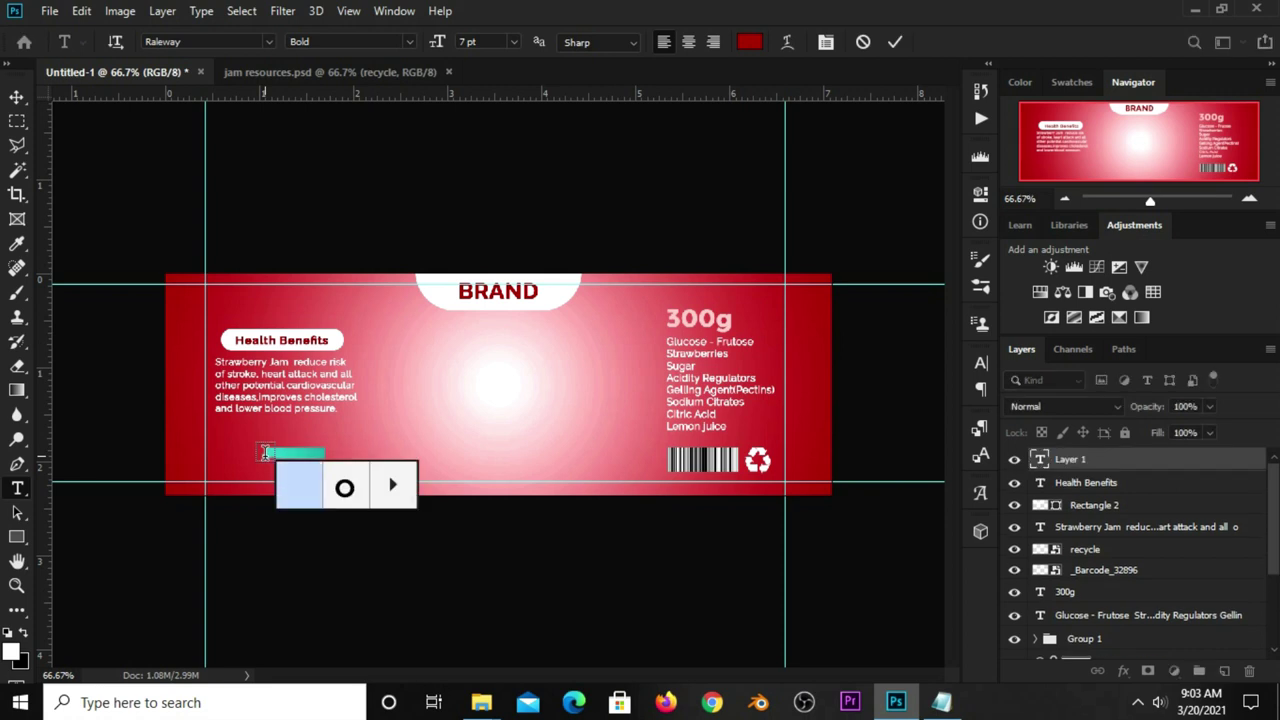
pyautogui.hotkey('ctrl', 'v')
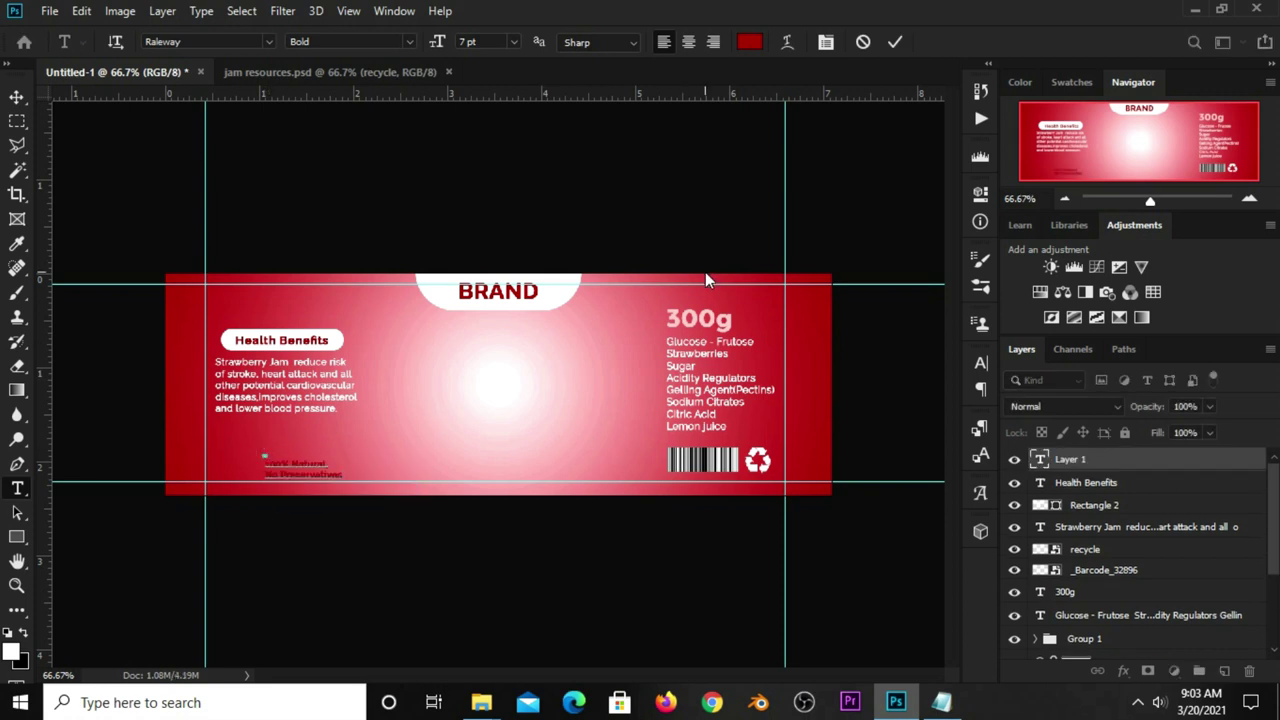
pyautogui.click(894, 42)
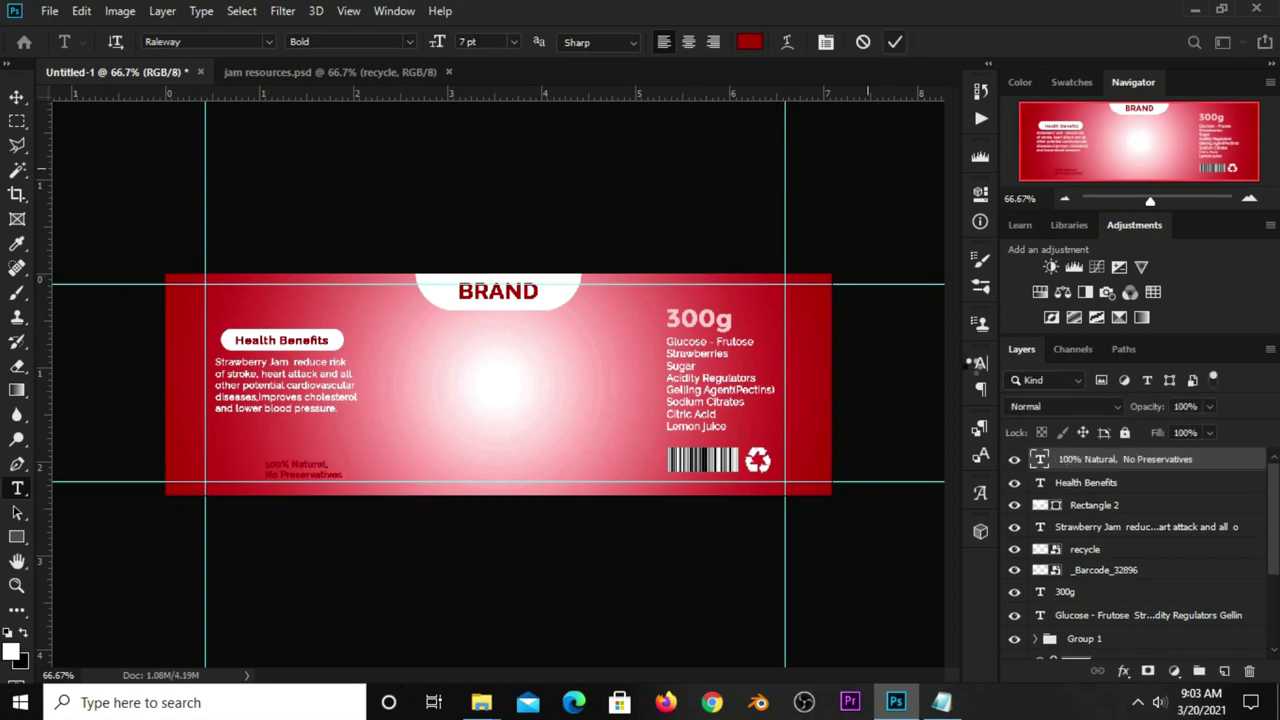
# Set the line's font to Adlinnaka Bold and its colour to white.
pyautogui.click(981, 363)
pyautogui.click(861, 389)
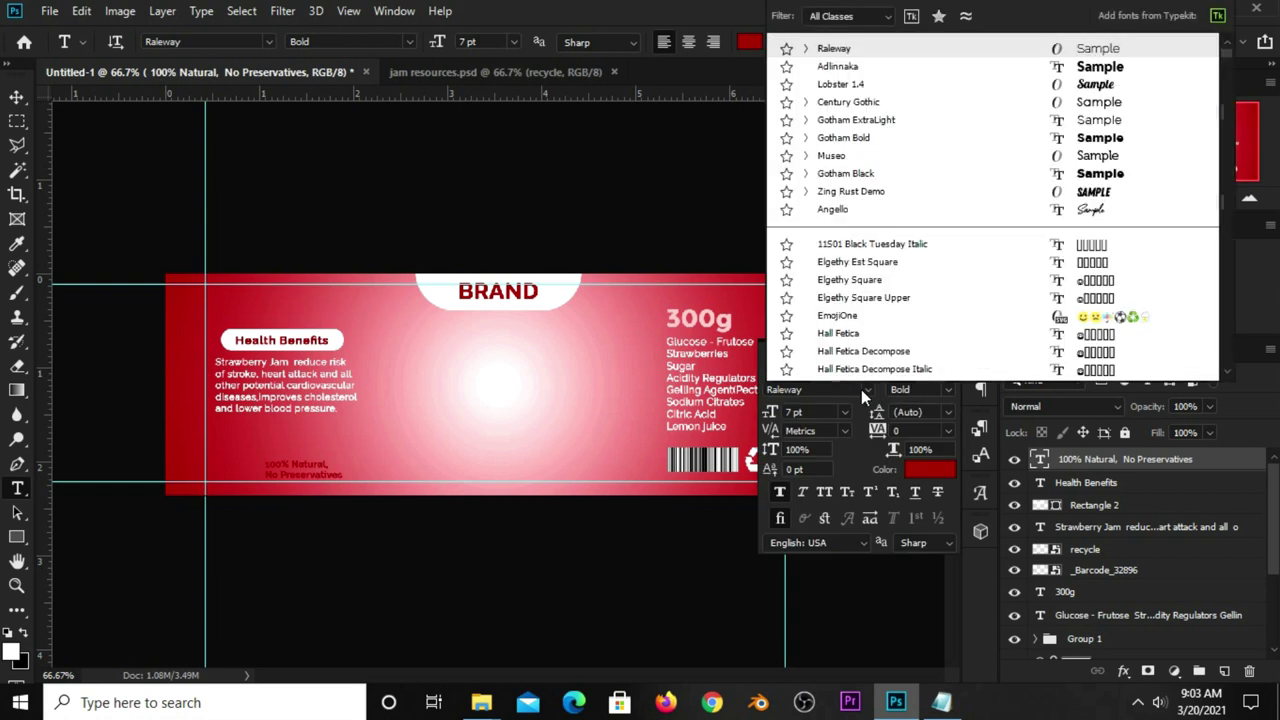
pyautogui.click(851, 69)
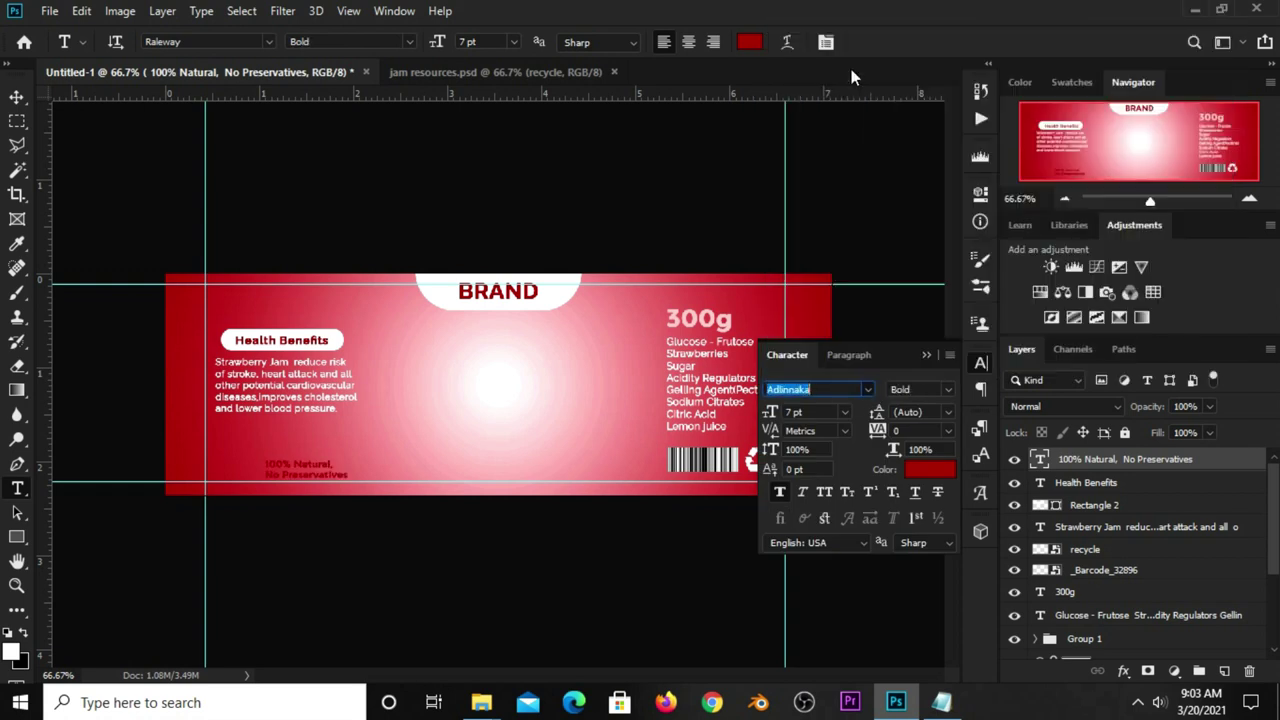
pyautogui.click(914, 469)
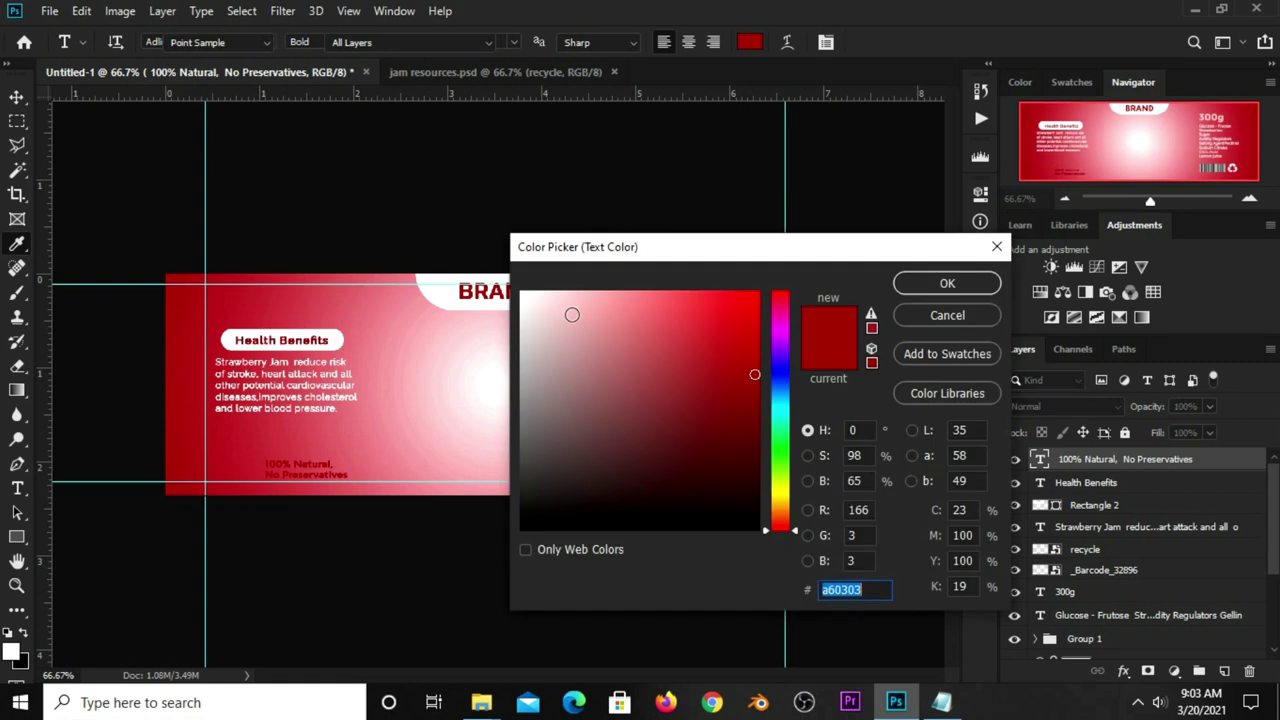
pyautogui.click(521, 289)
pyautogui.press('Return')
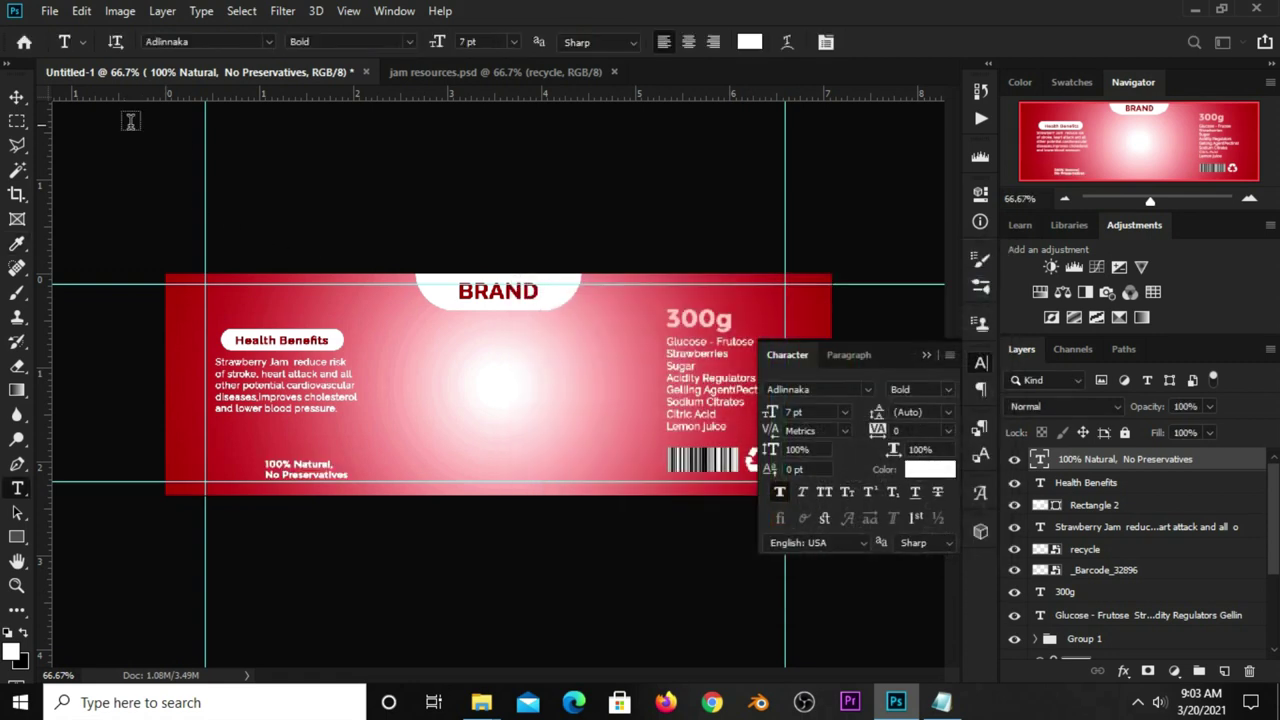
# Move the line left to the guide and enlarge it slightly.
pyautogui.click(16, 97)
pyautogui.moveTo(308, 468); pyautogui.dragTo(252, 453)
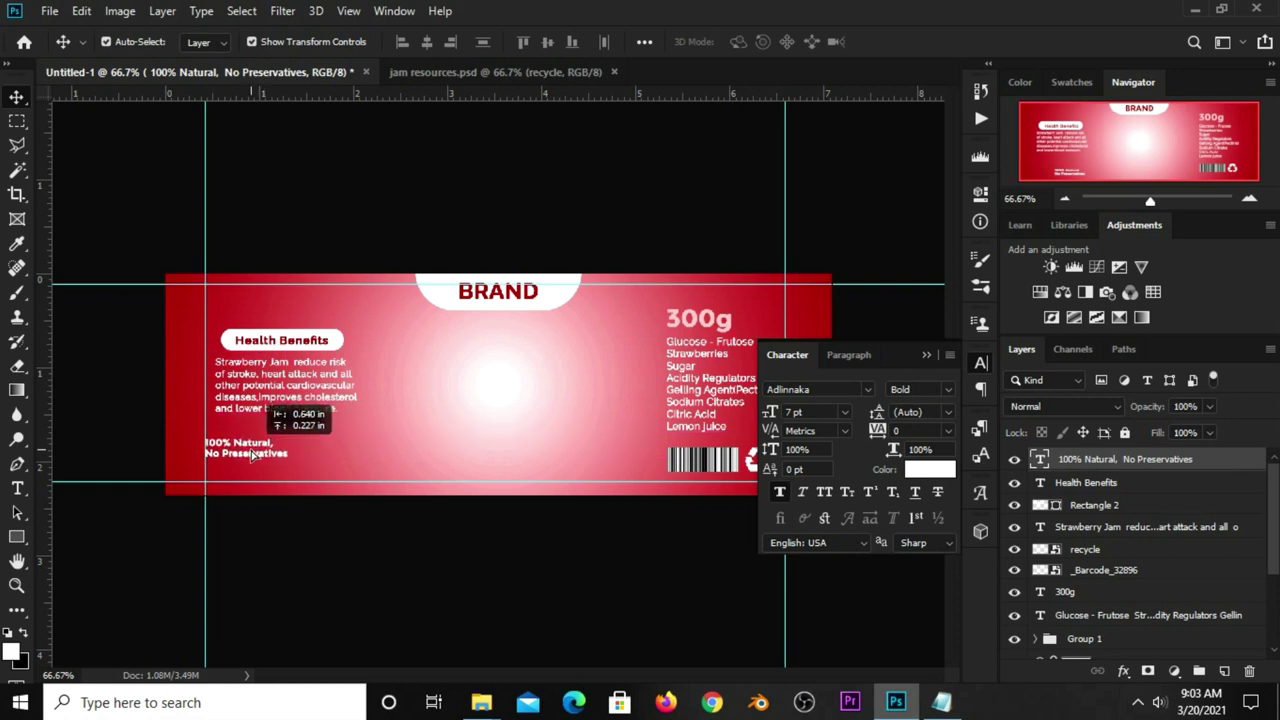
pyautogui.moveTo(252, 453); pyautogui.dragTo(311, 432)
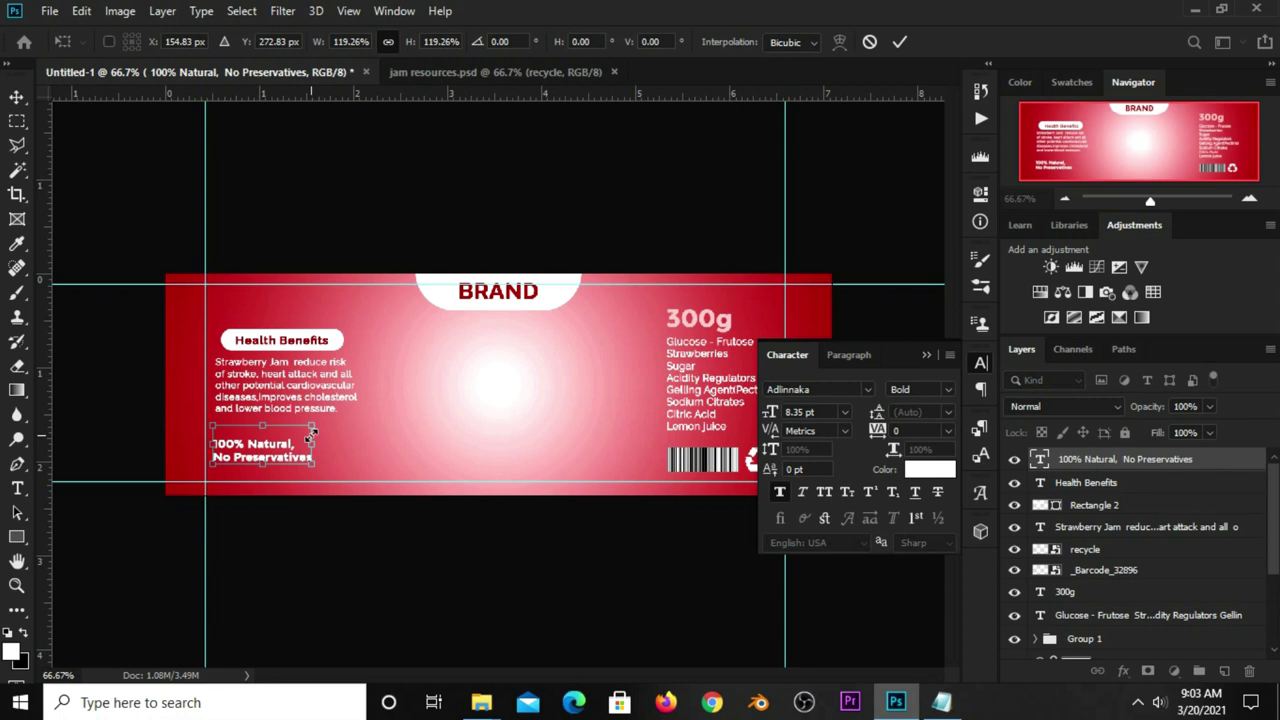
pyautogui.press('Return')
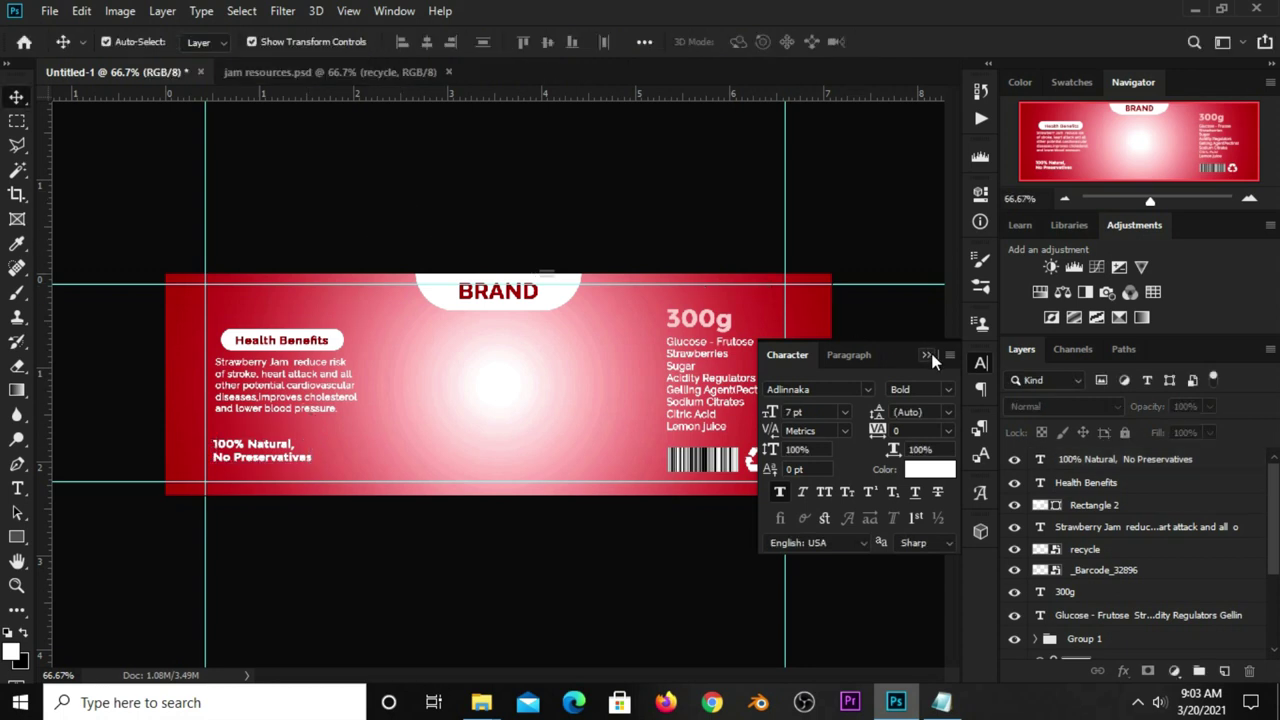
pyautogui.click(928, 356)
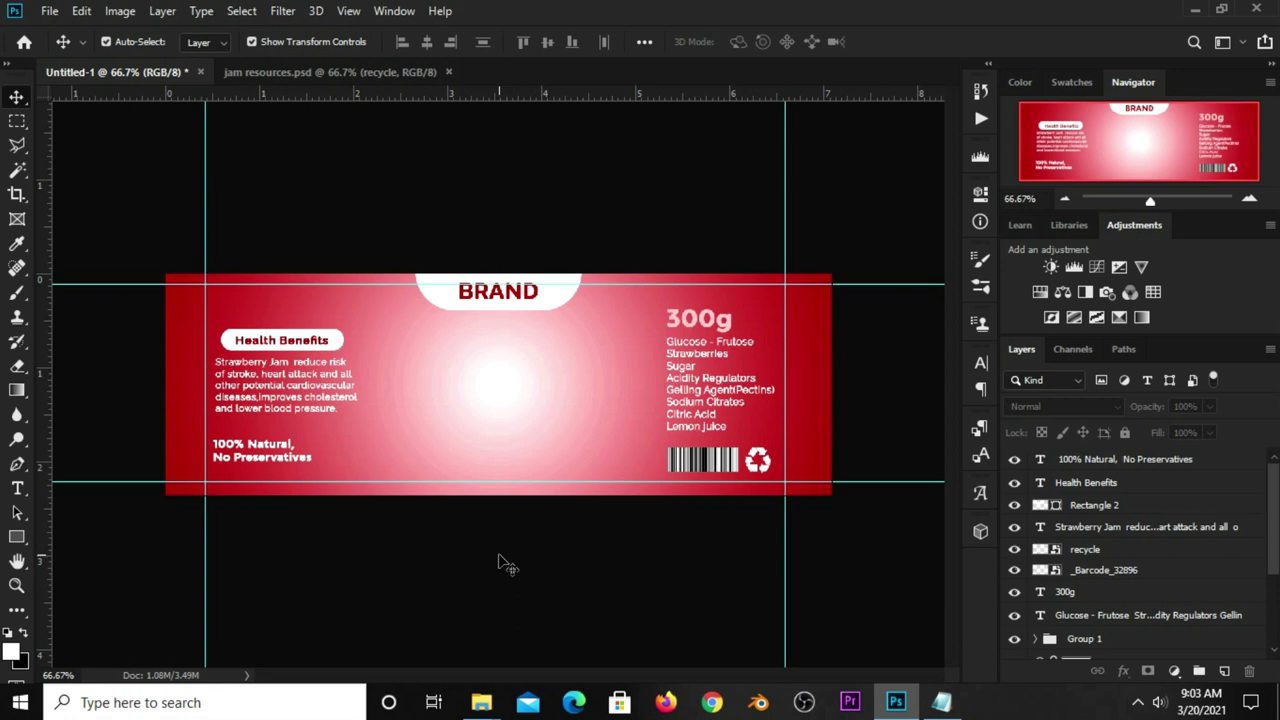
# Type the 'Jam' title as new text at the label's centre.
pyautogui.click(17, 488)
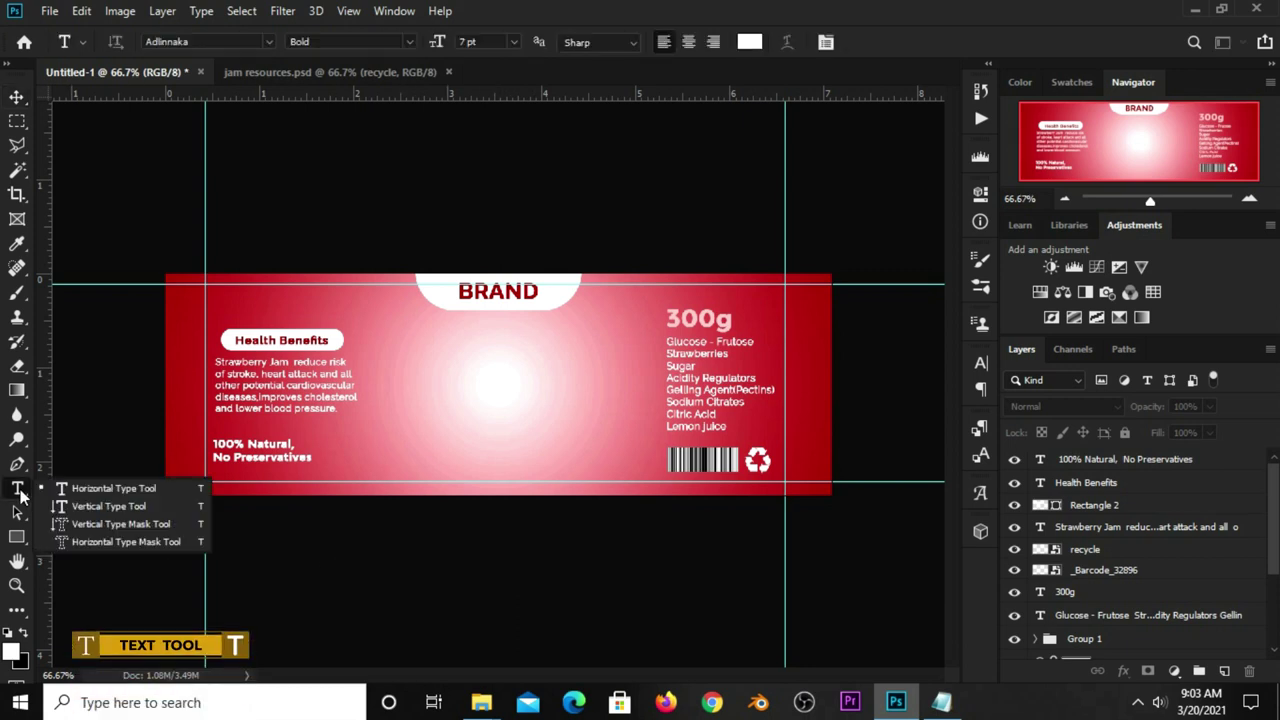
pyautogui.click(113, 489)
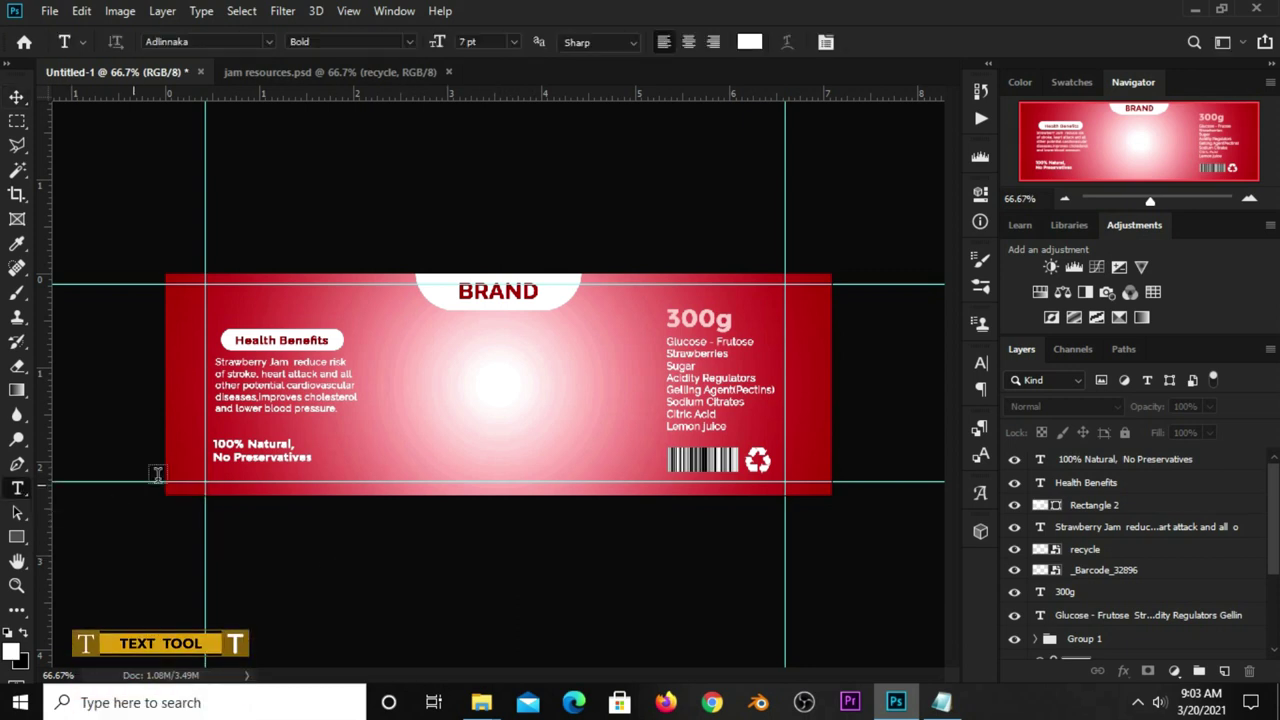
pyautogui.click(456, 407)
pyautogui.press('BackSpace')
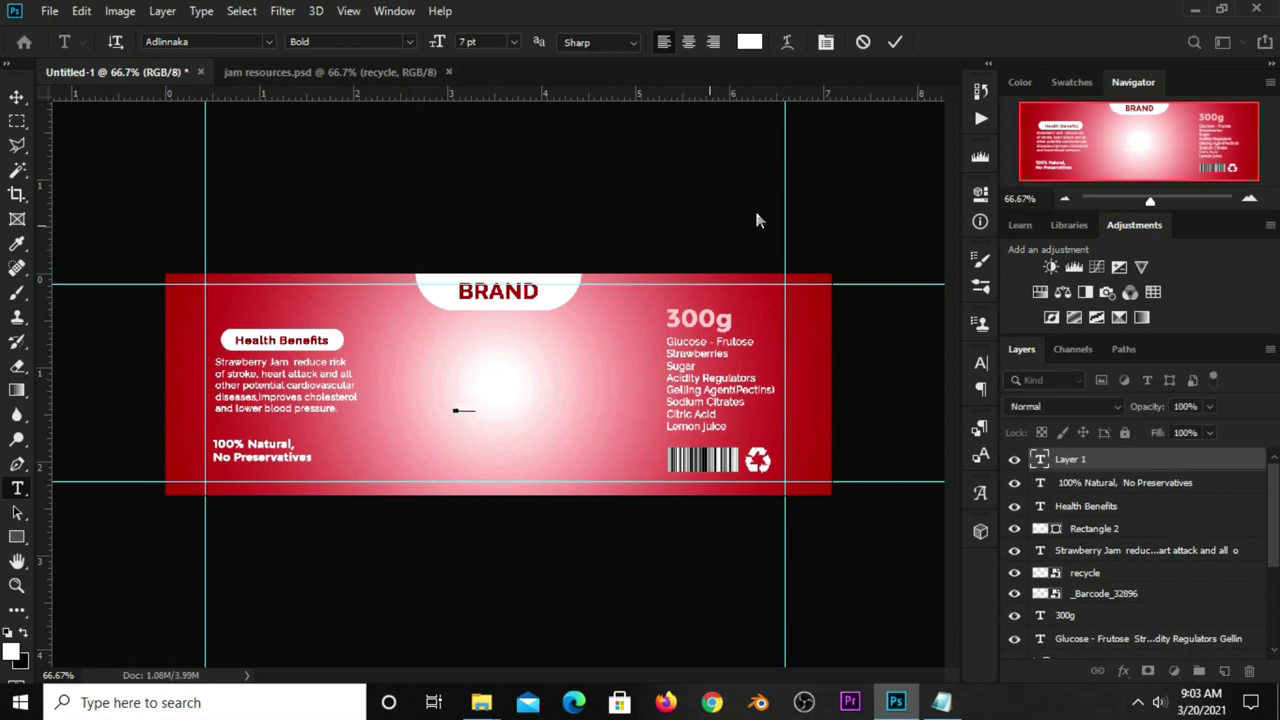
pyautogui.click(896, 42)
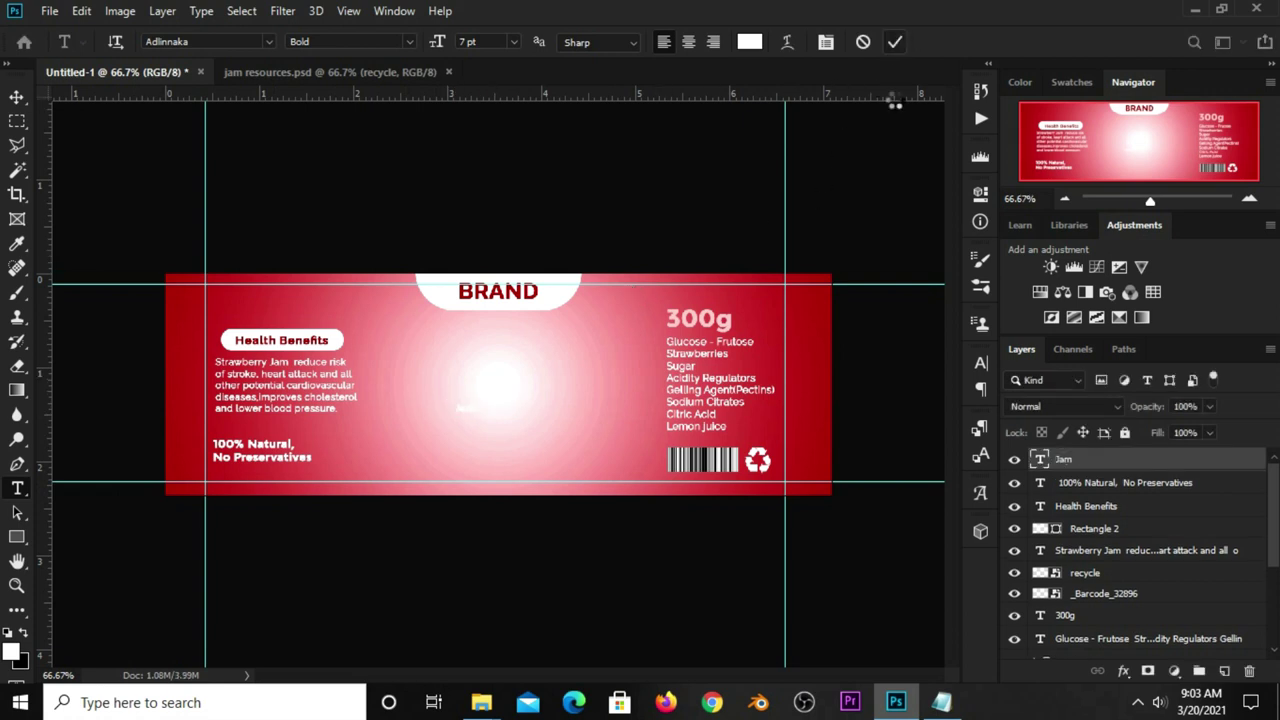
# Set the Jam text to Lobster 1.4 at 63 pt.
pyautogui.click(980, 362)
pyautogui.click(867, 389)
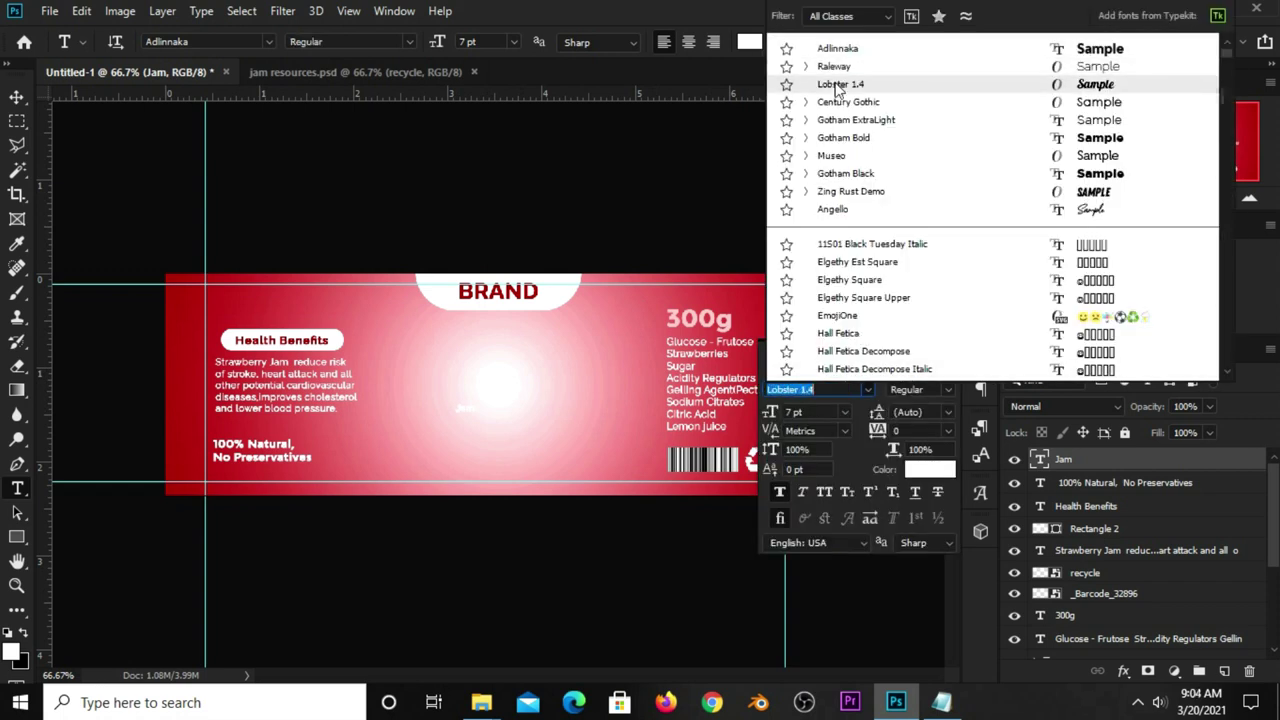
pyautogui.click(840, 84)
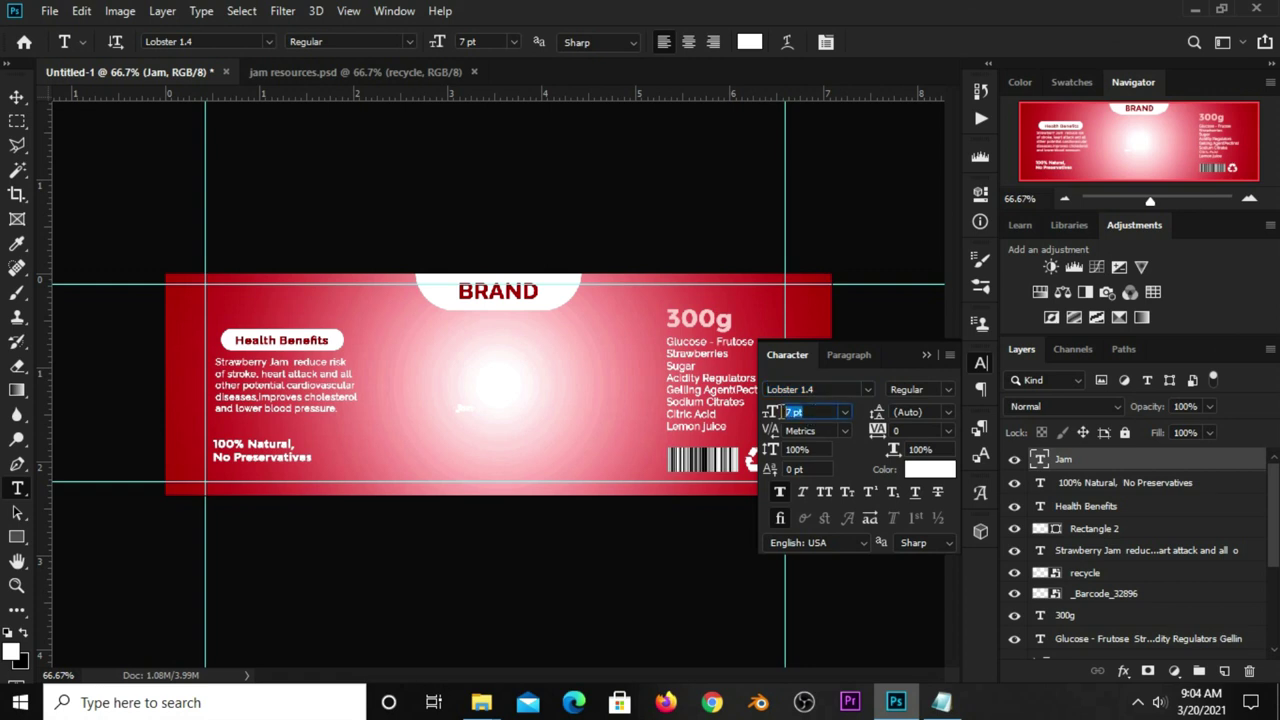
pyautogui.write('5')
pyautogui.press('Return')
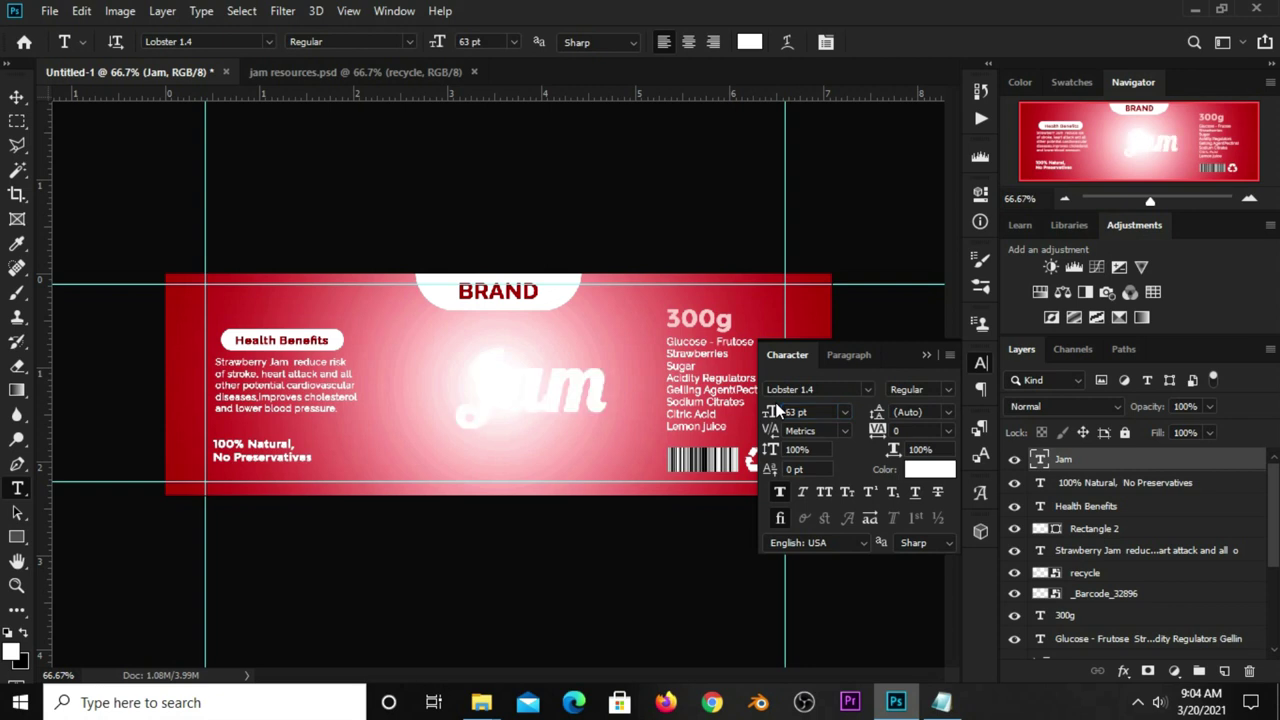
# Drag the Jam title into the centre of the label and reselect its layer.
pyautogui.click(925, 356)
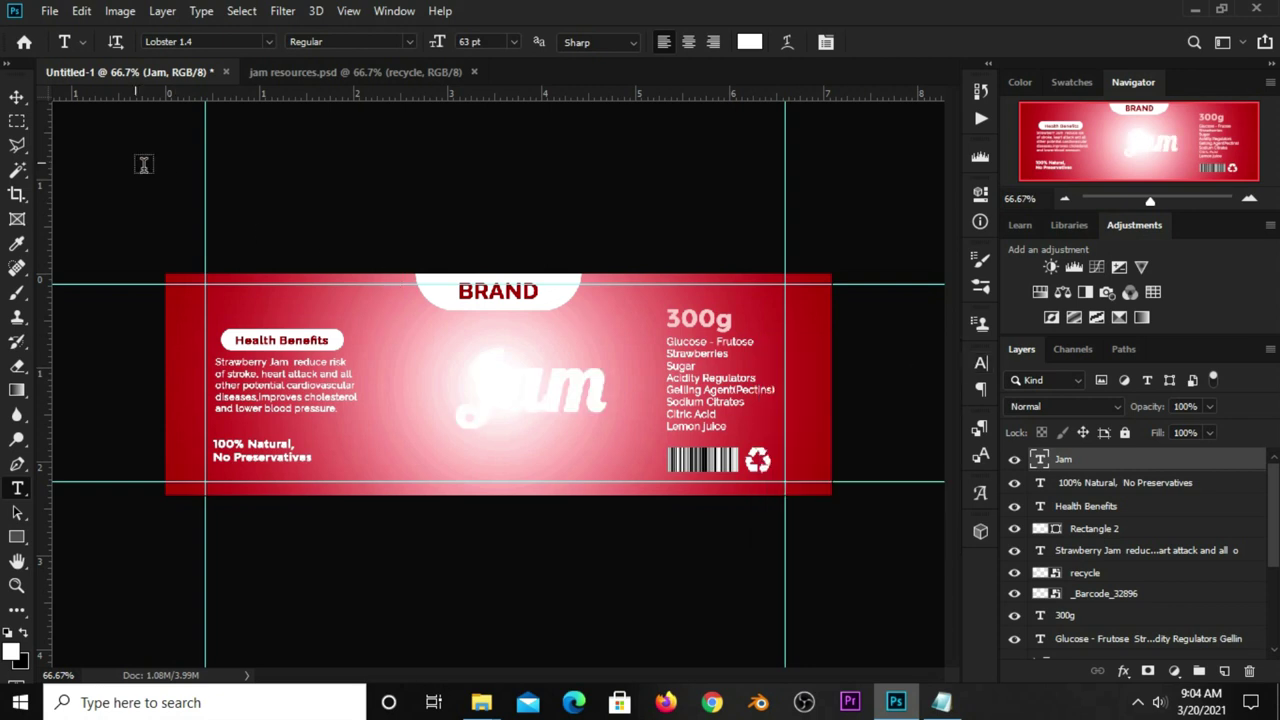
pyautogui.click(16, 97)
pyautogui.click(57, 97)
pyautogui.moveTo(520, 414)
pyautogui.mouseDown()
pyautogui.moveTo(490, 410)
pyautogui.moveTo(497, 394)
pyautogui.mouseUp()
pyautogui.click(508, 563)
pyautogui.click(508, 565)
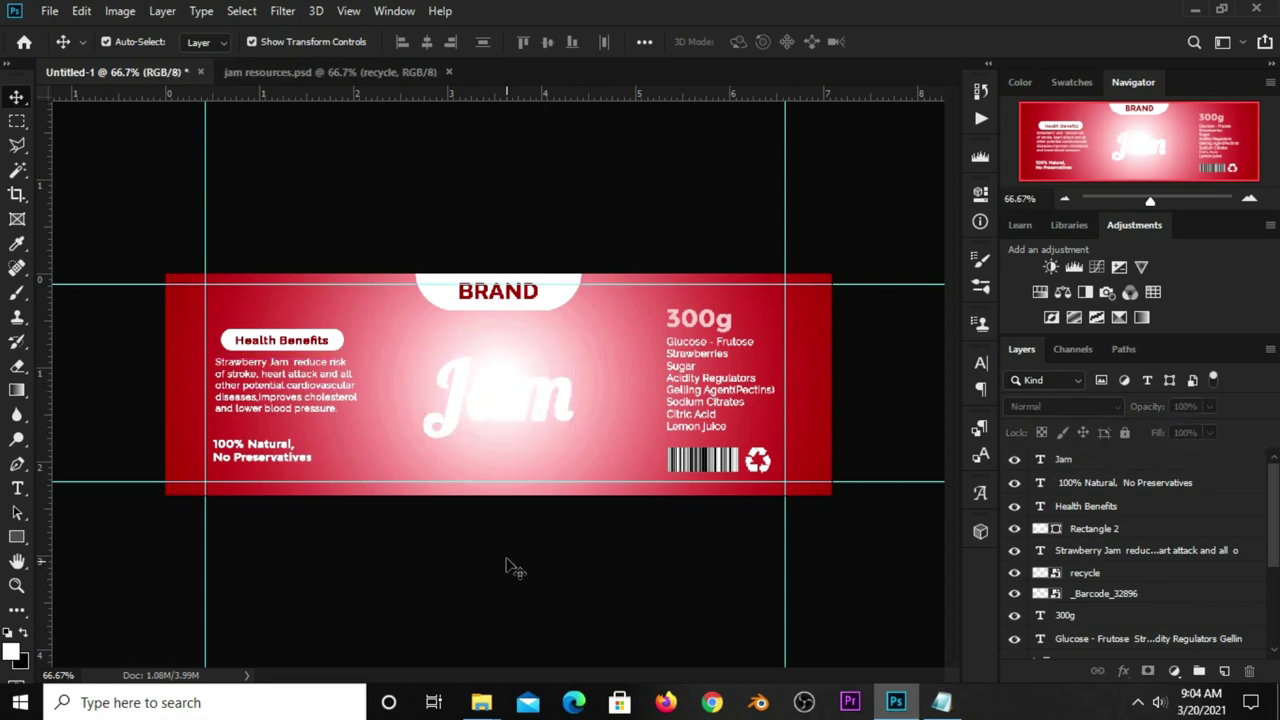
pyautogui.click(500, 410)
# Give the Jam title an outside stroke in a dark red colour via Layer Style.
pyautogui.click(1015, 460)
pyautogui.click(1123, 671)
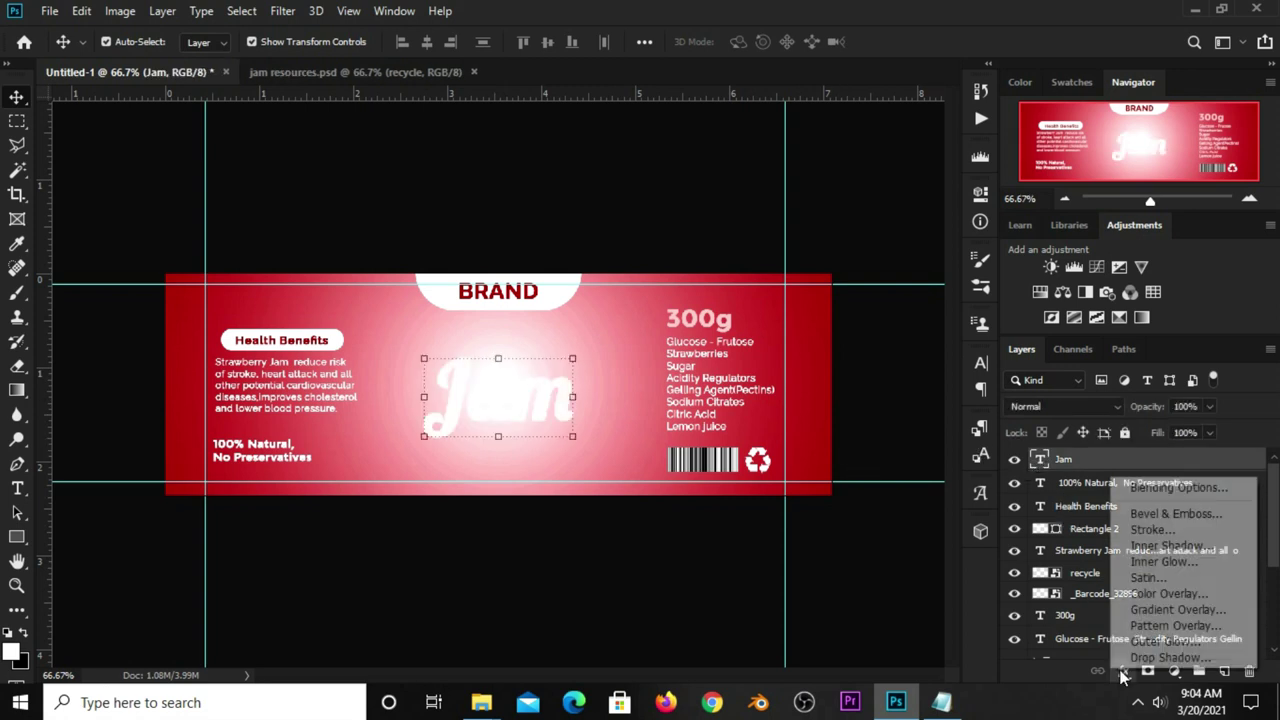
pyautogui.click(1160, 488)
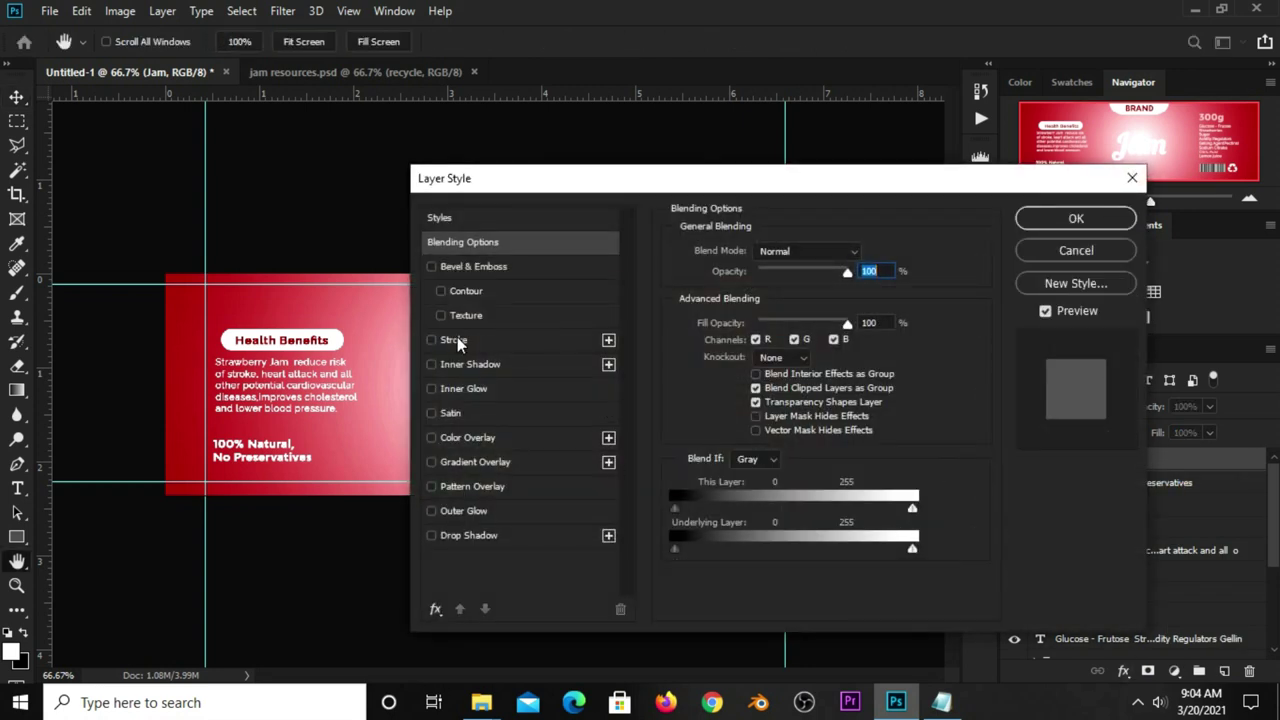
pyautogui.click(457, 340)
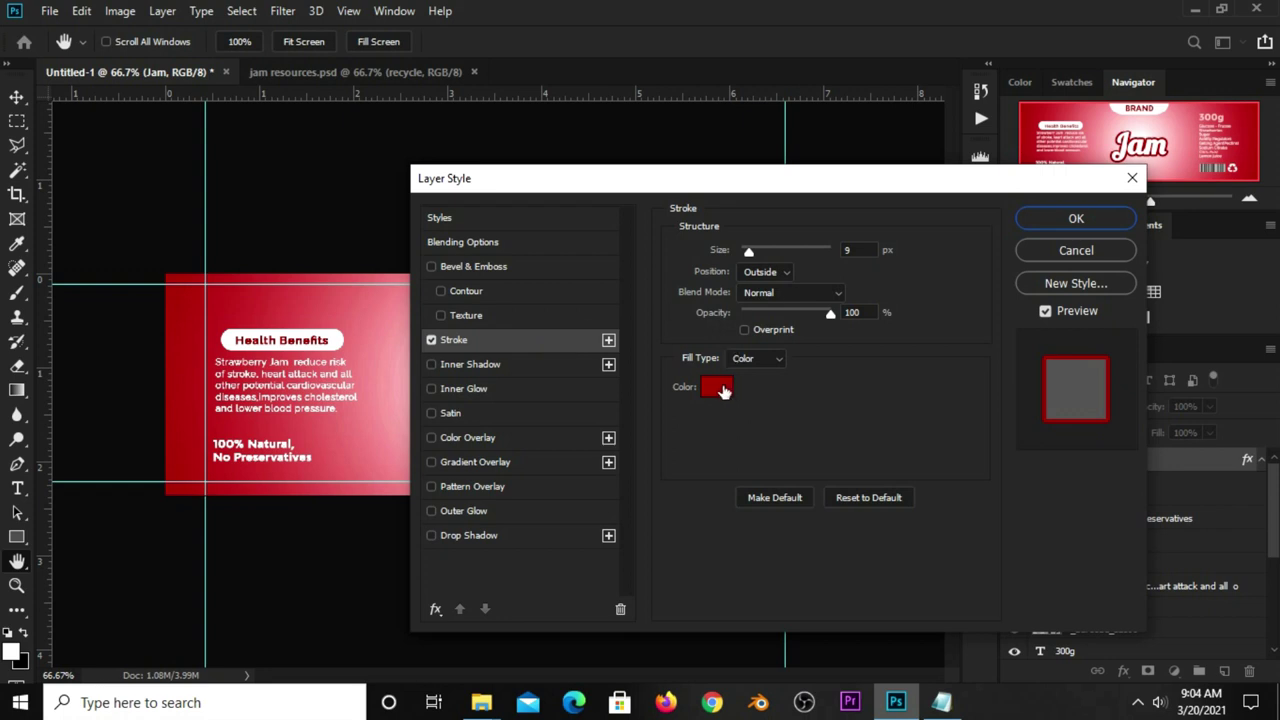
pyautogui.click(716, 387)
pyautogui.write('ffffff')
pyautogui.click(947, 283)
pyautogui.click(785, 276)
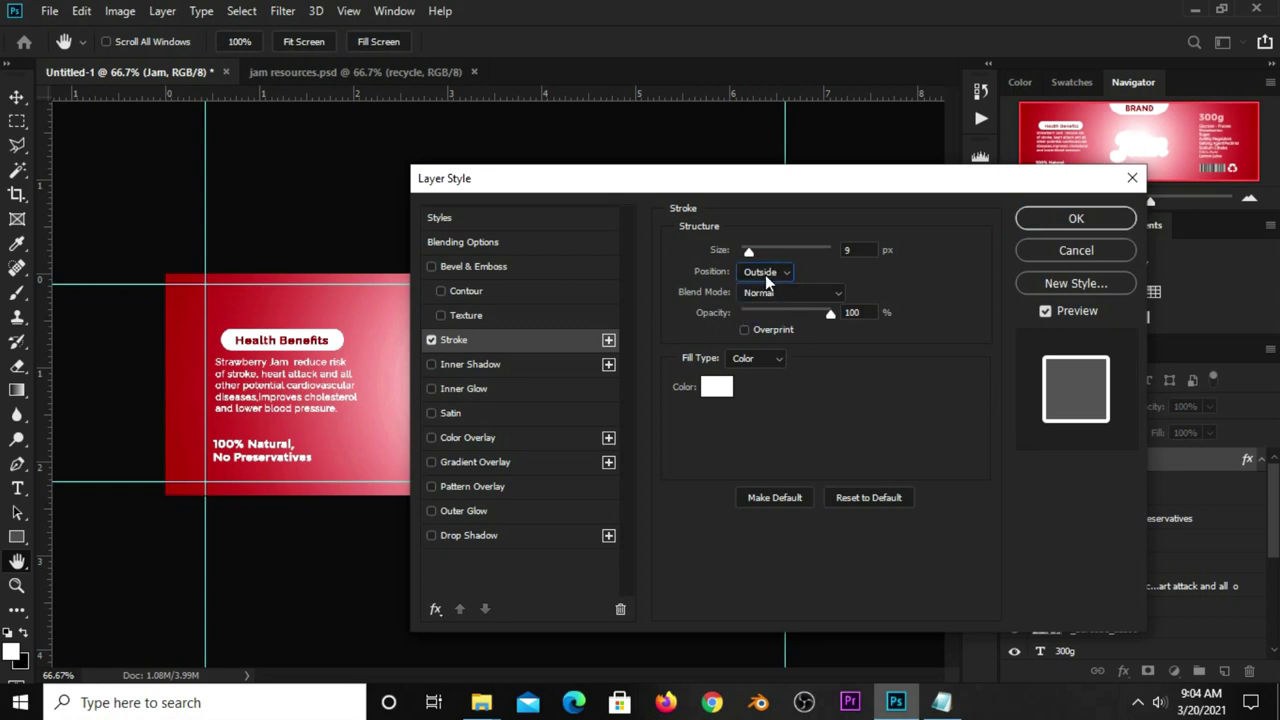
pyautogui.click(716, 387)
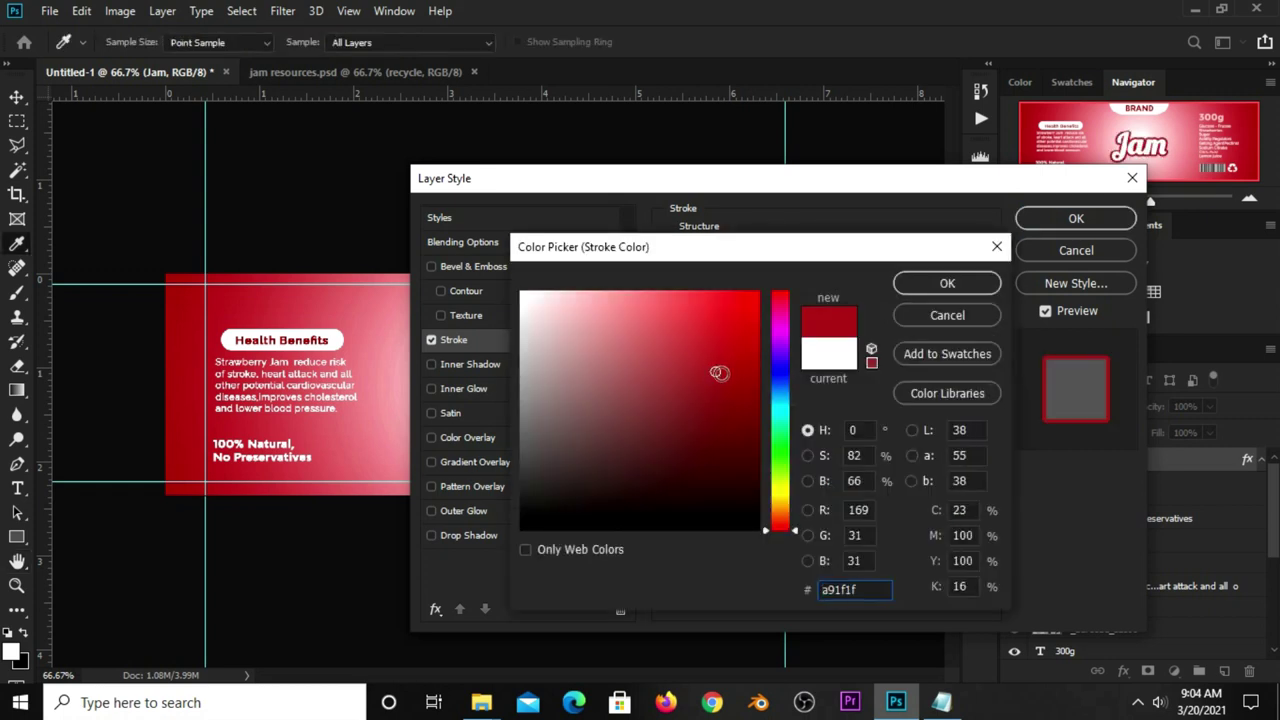
pyautogui.click(731, 374)
pyautogui.doubleClick(882, 589)
pyautogui.click(947, 283)
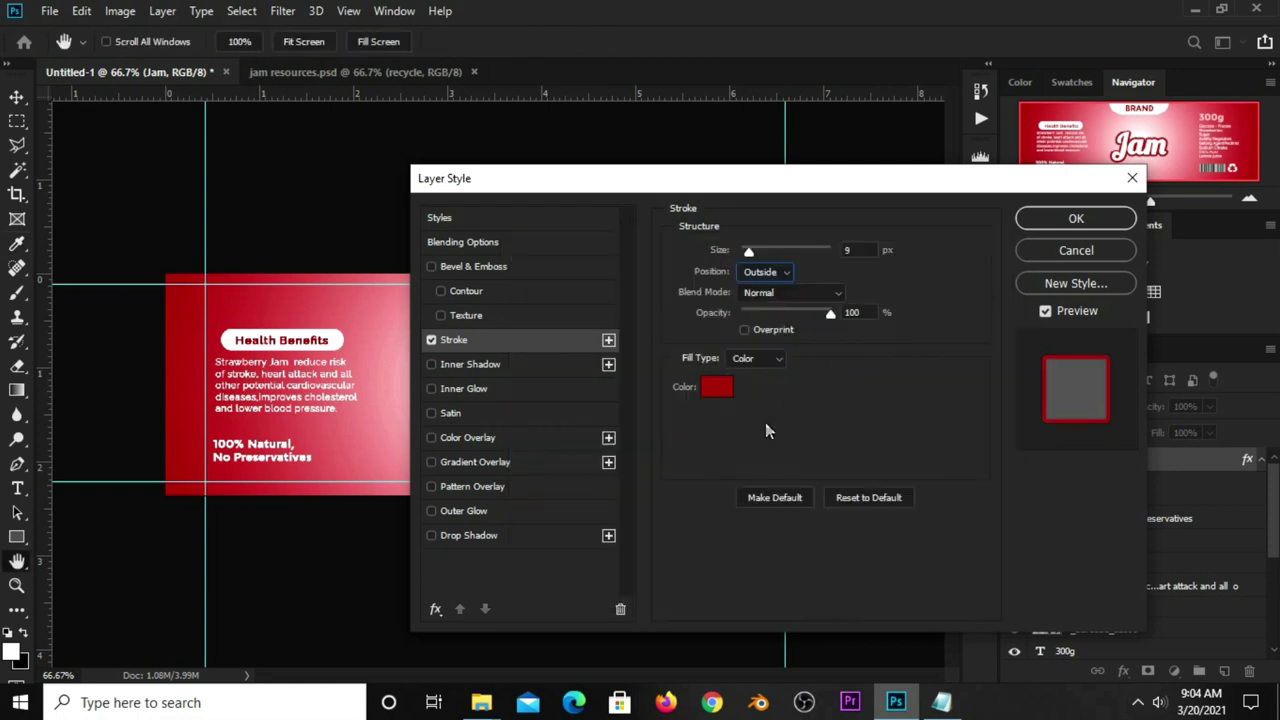
# Add a Multiply drop shadow: 30% opacity, angle 90, distance 13, size 4.
pyautogui.click(495, 541)
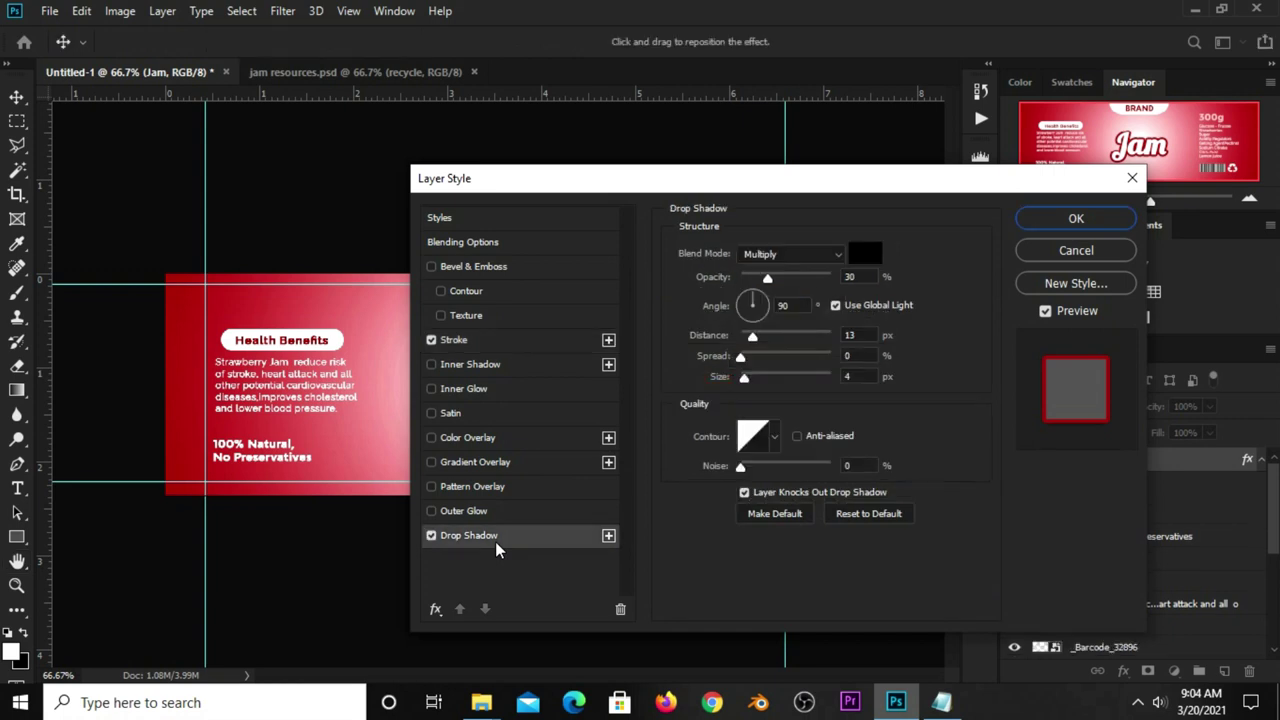
pyautogui.moveTo(566, 180); pyautogui.dragTo(530, 178)
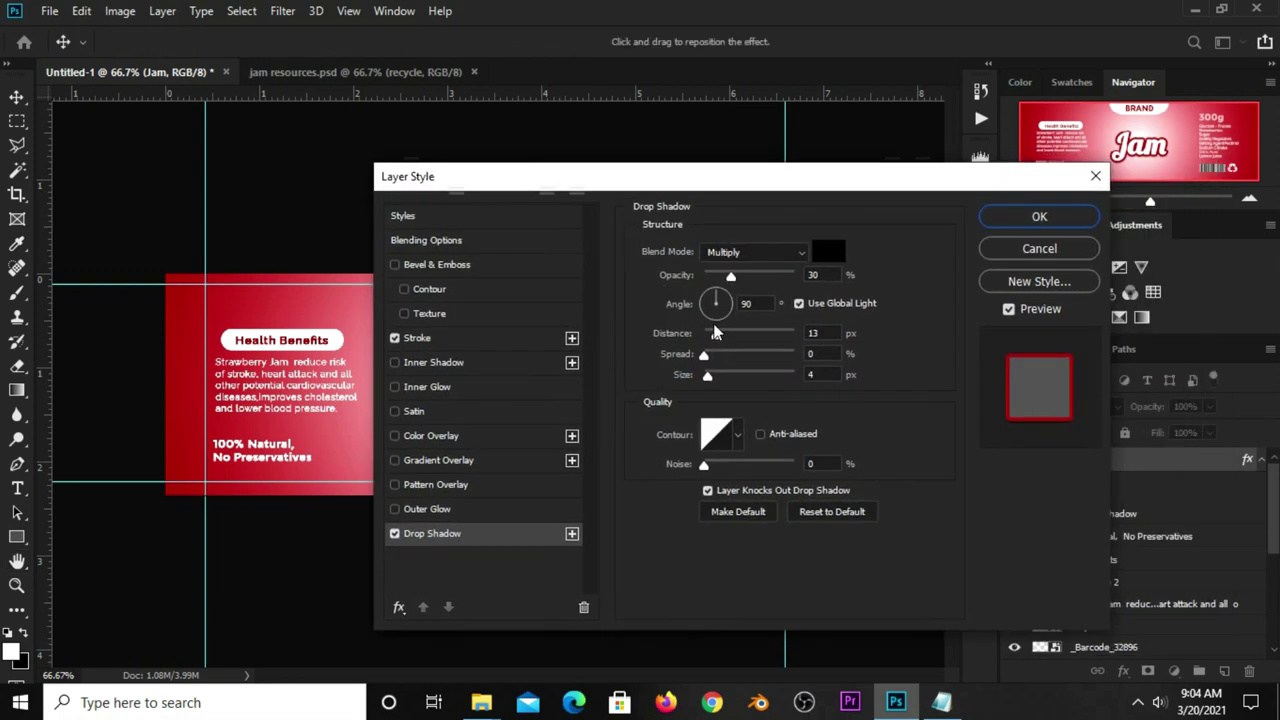
pyautogui.press('Tab')
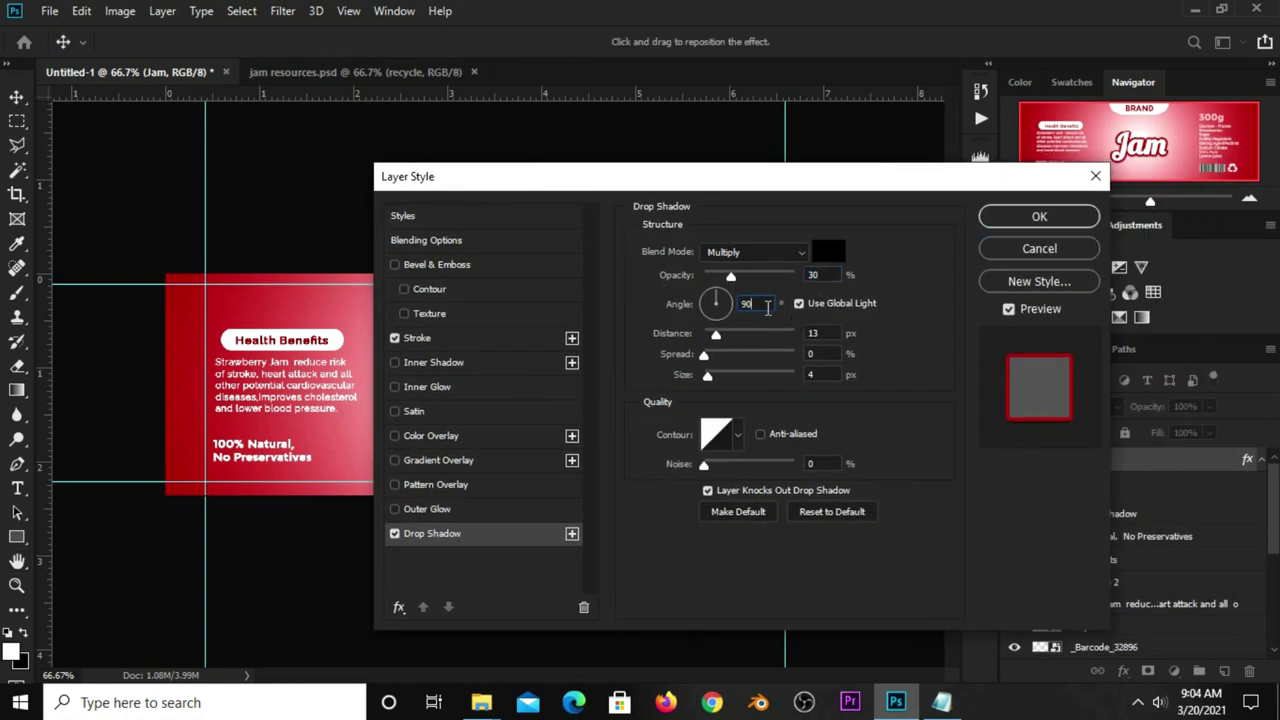
pyautogui.click(826, 354)
pyautogui.click(827, 381)
pyautogui.click(1016, 227)
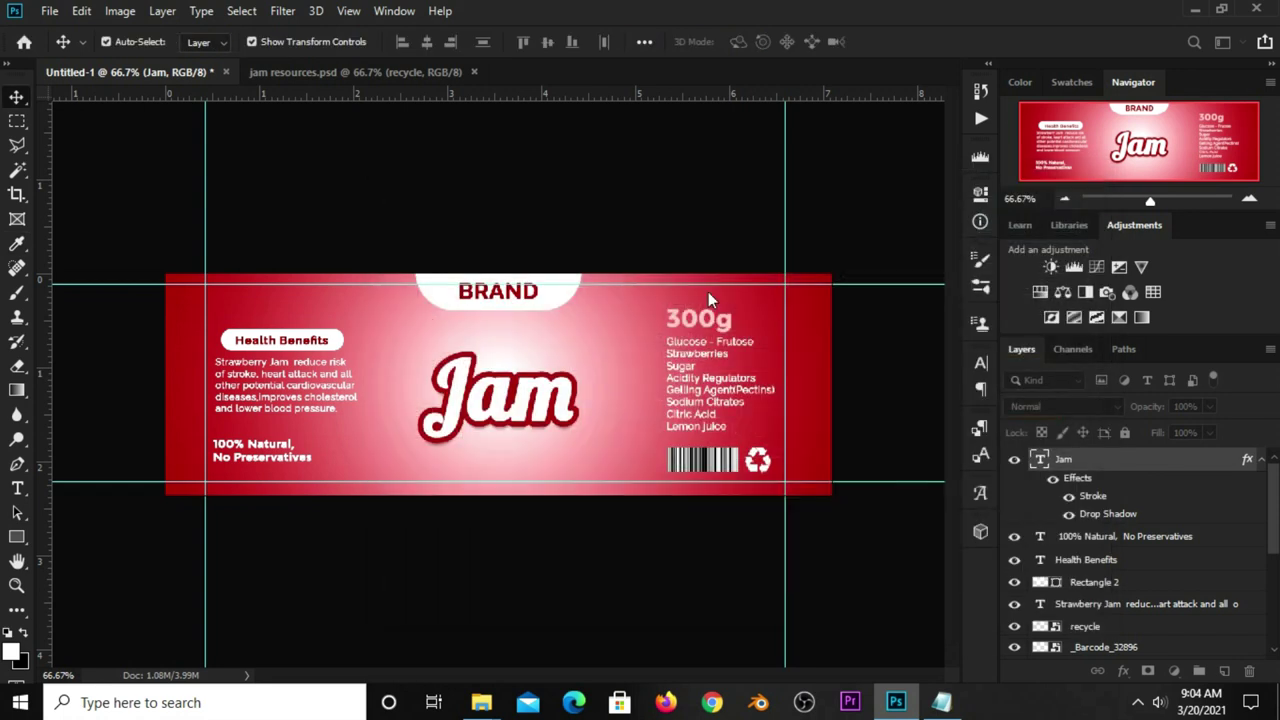
pyautogui.click(500, 410)
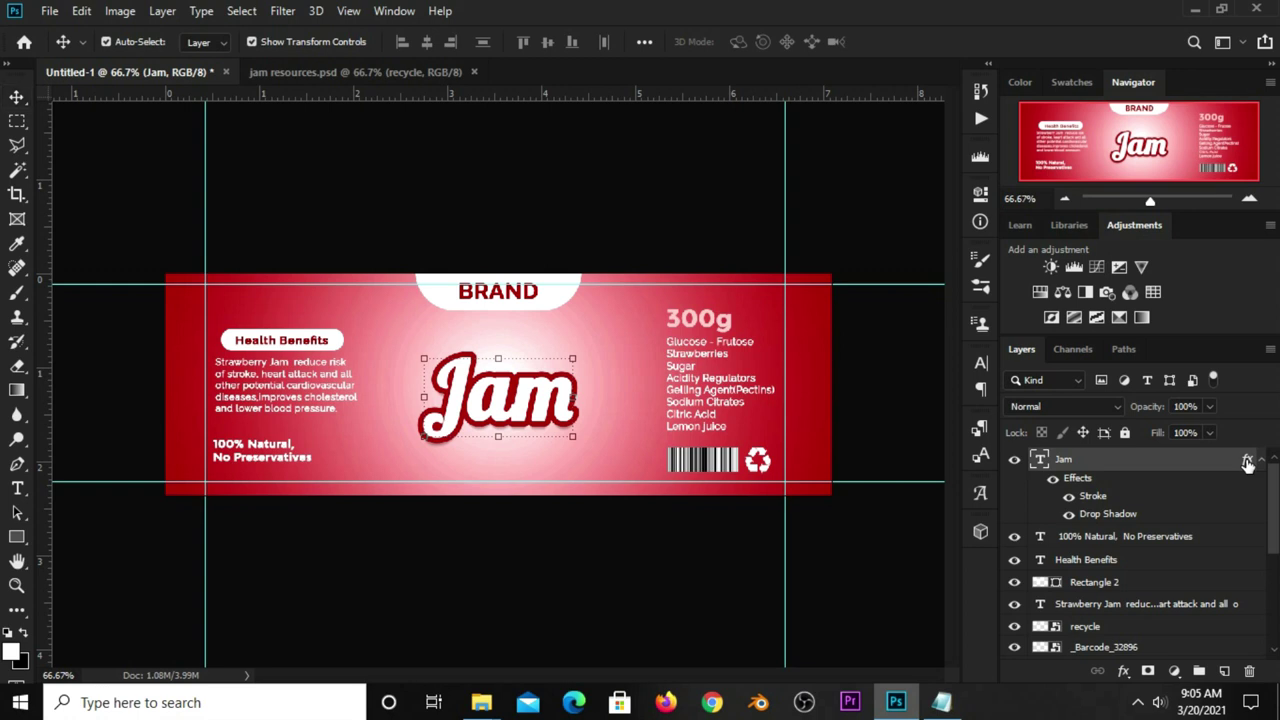
# Widen the Jam title's dark-red stroke to 10 px and check the result.
pyautogui.doubleClick(1247, 463)
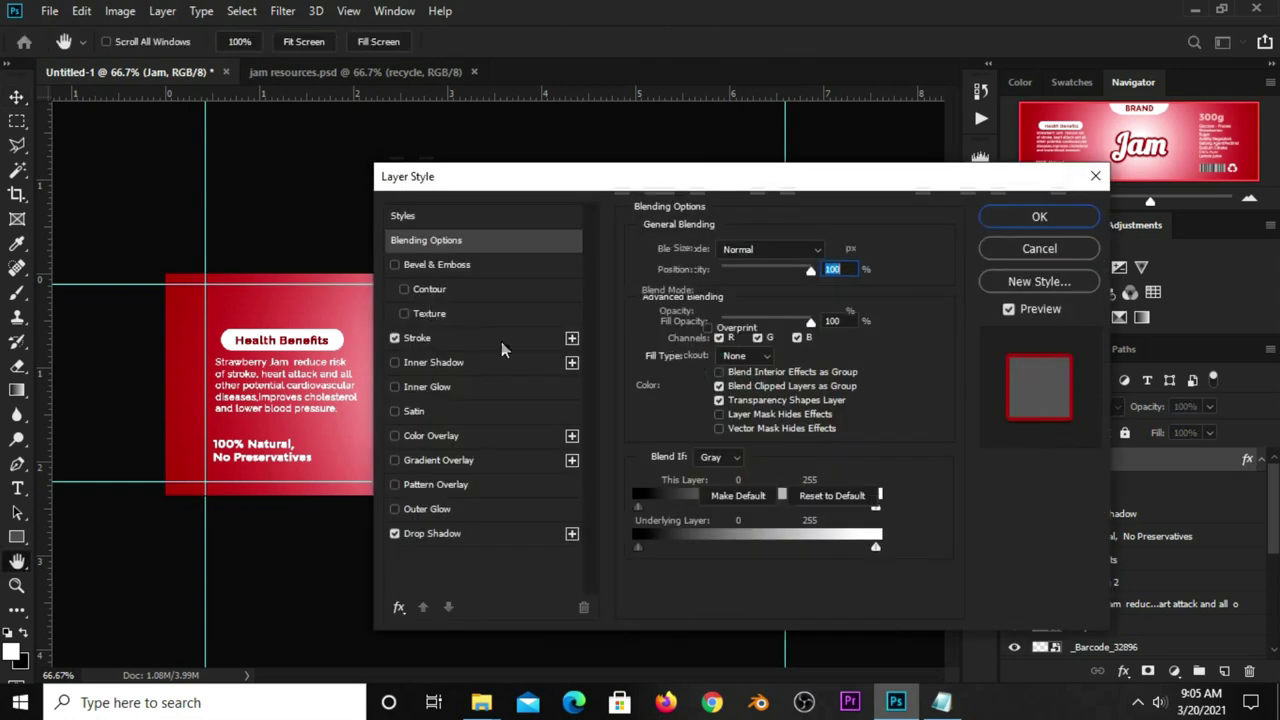
pyautogui.click(501, 340)
pyautogui.write('10')
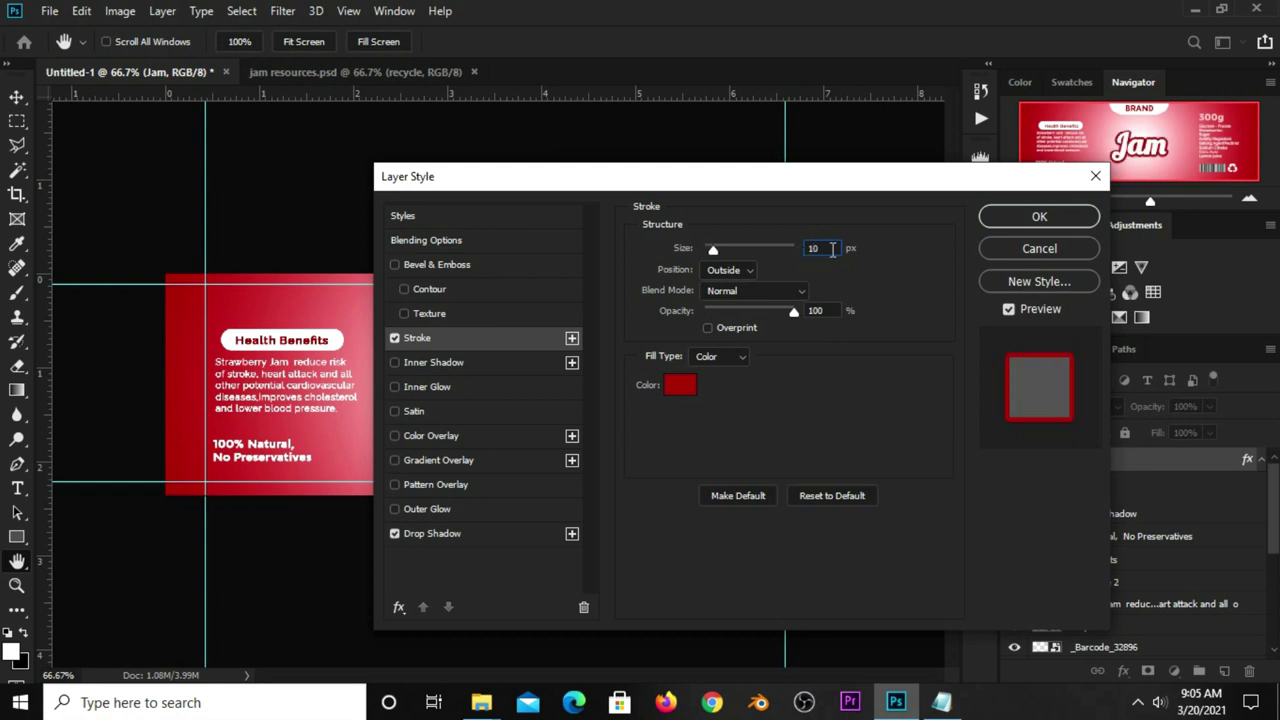
pyautogui.moveTo(605, 185); pyautogui.dragTo(661, 197)
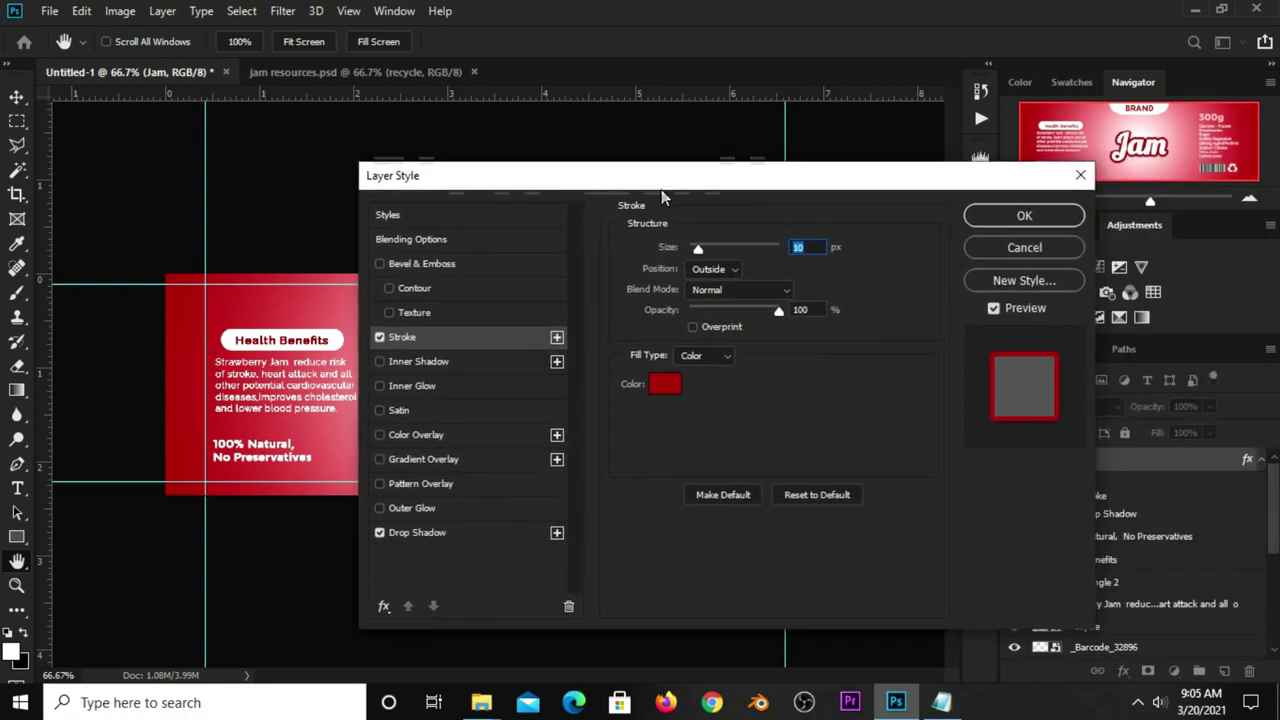
pyautogui.click(1020, 216)
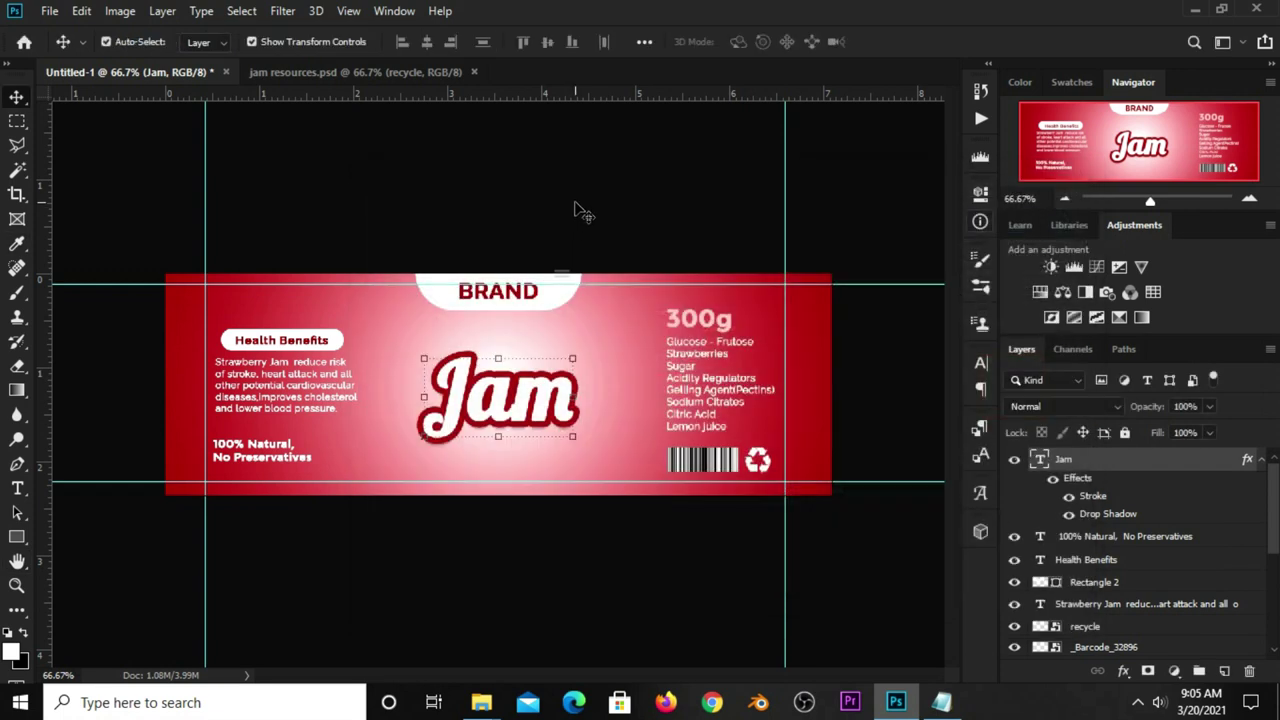
pyautogui.click(522, 403)
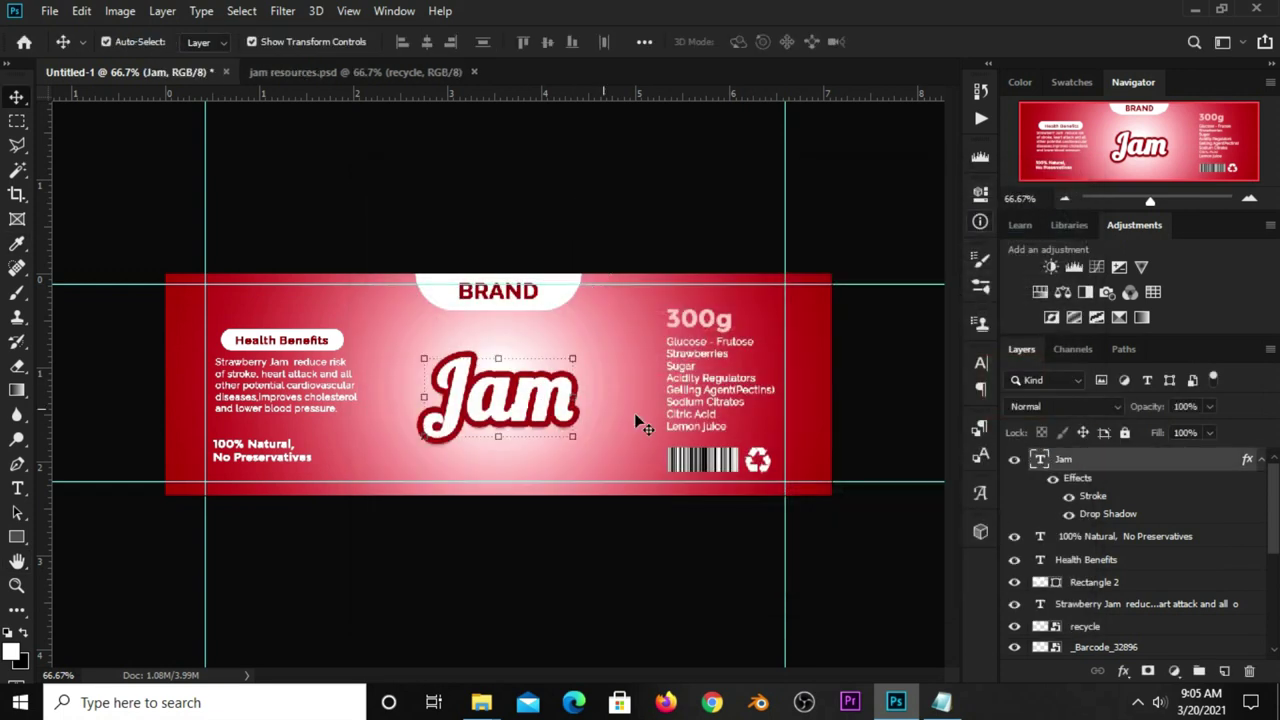
pyautogui.click(1014, 459)
pyautogui.click(1014, 459)
pyautogui.click(1258, 461)
# Split Jam's layer effects into separate stroke and drop shadow layers.
pyautogui.rightClick(1247, 461)
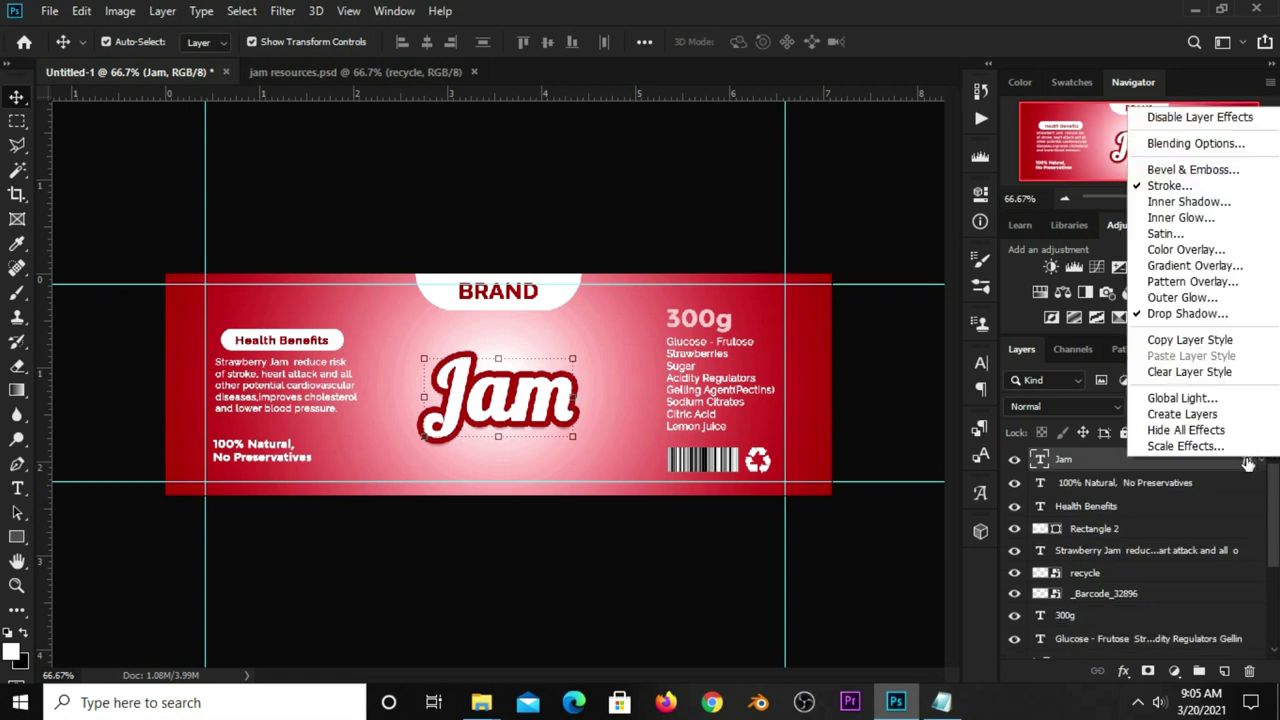
pyautogui.click(1183, 414)
pyautogui.click(560, 273)
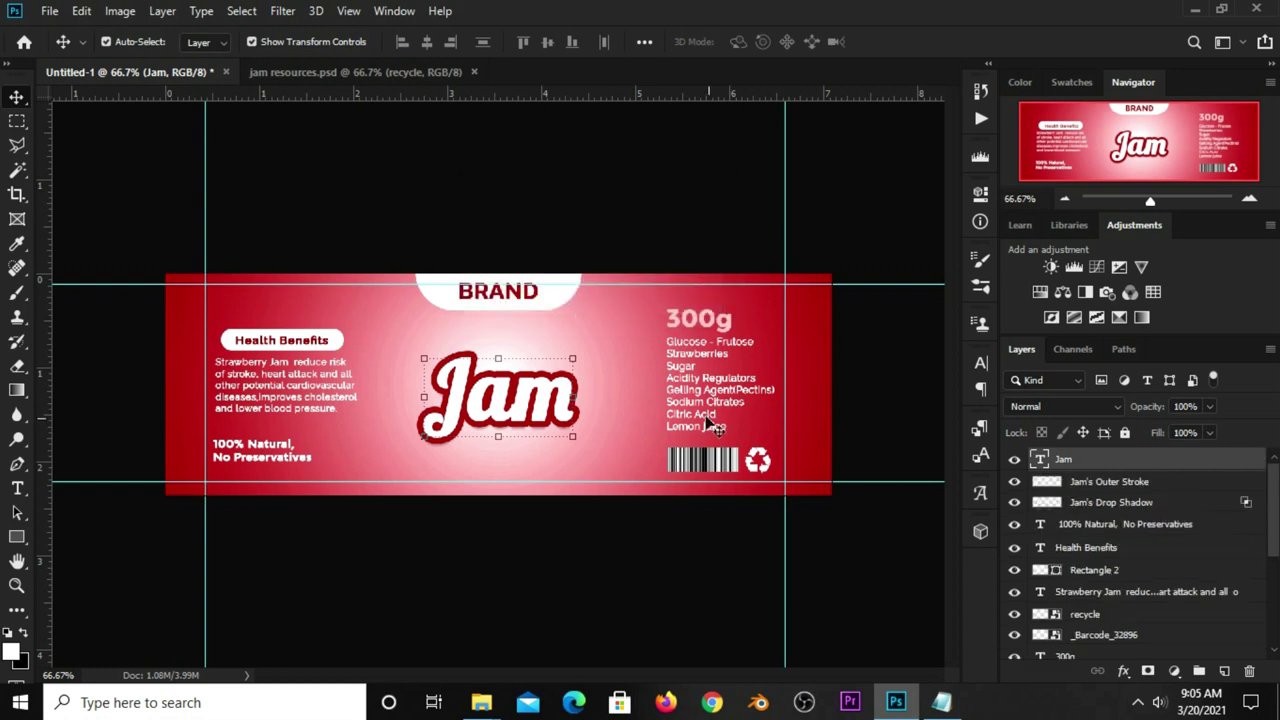
pyautogui.click(1013, 480)
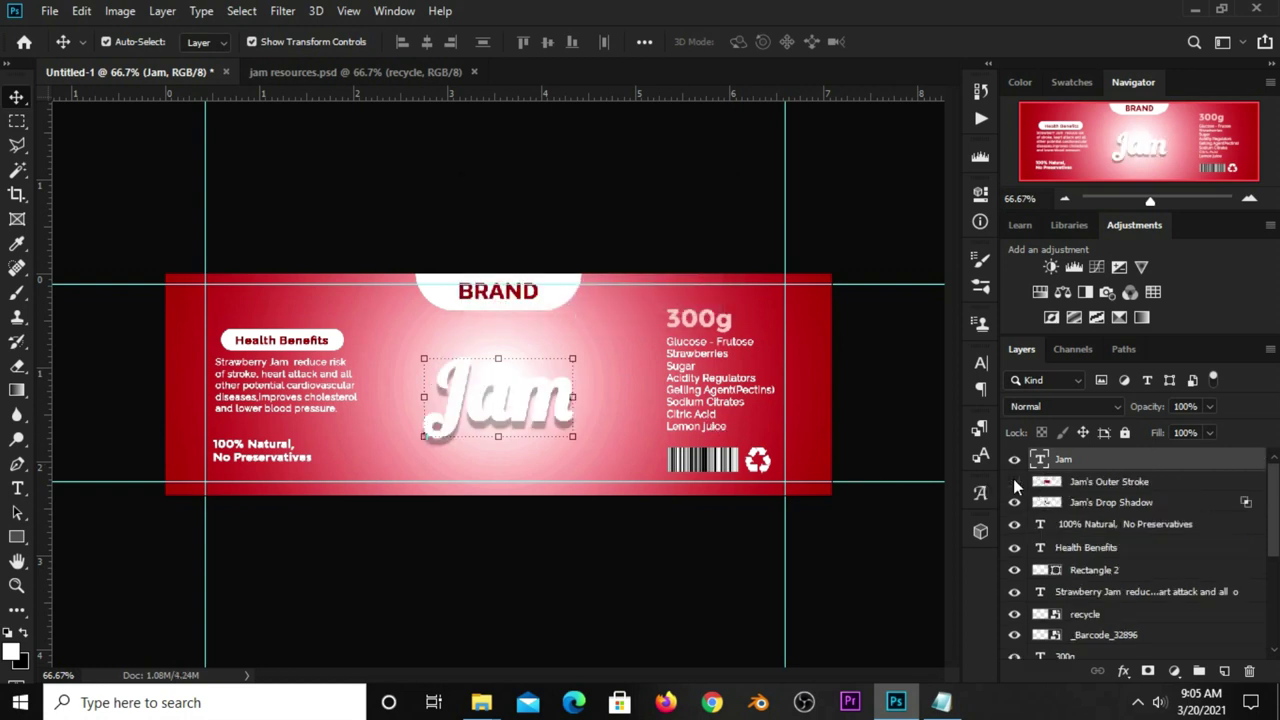
pyautogui.click(1014, 482)
pyautogui.click(1077, 484)
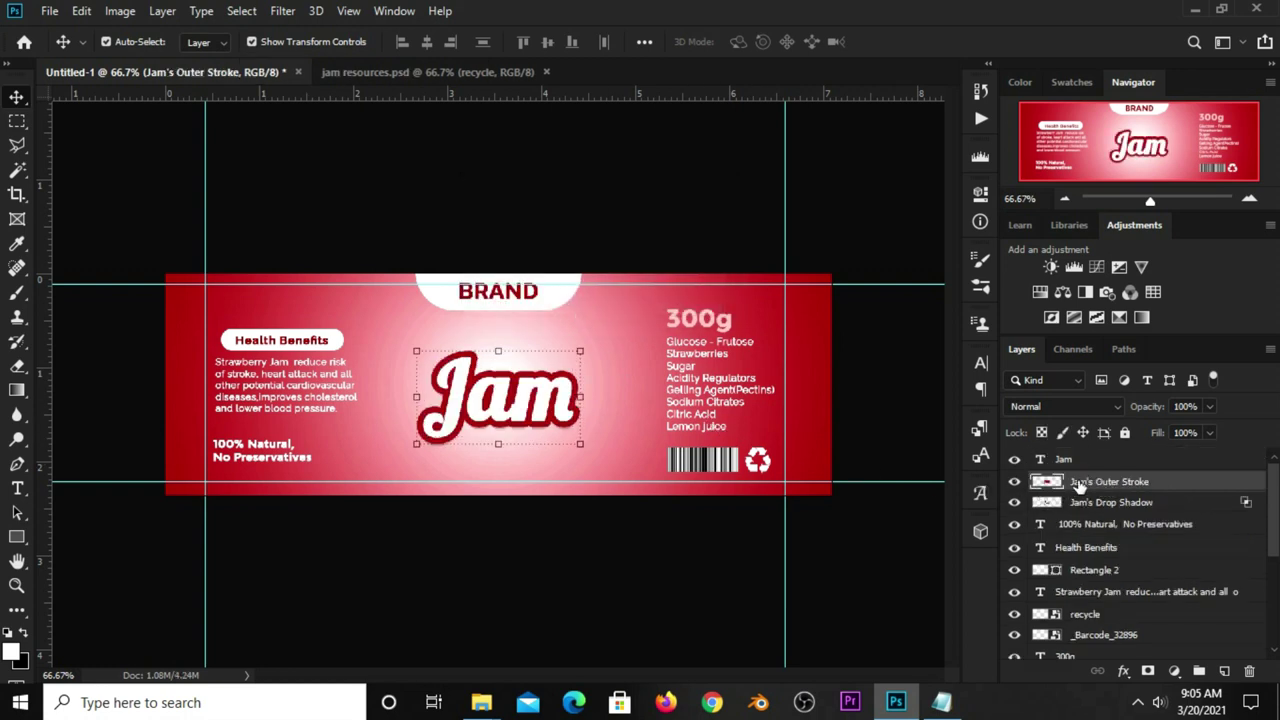
# Add a Gradient Overlay to Jam's Outer Stroke with a c51616 left stop.
pyautogui.click(1122, 670)
pyautogui.click(1137, 481)
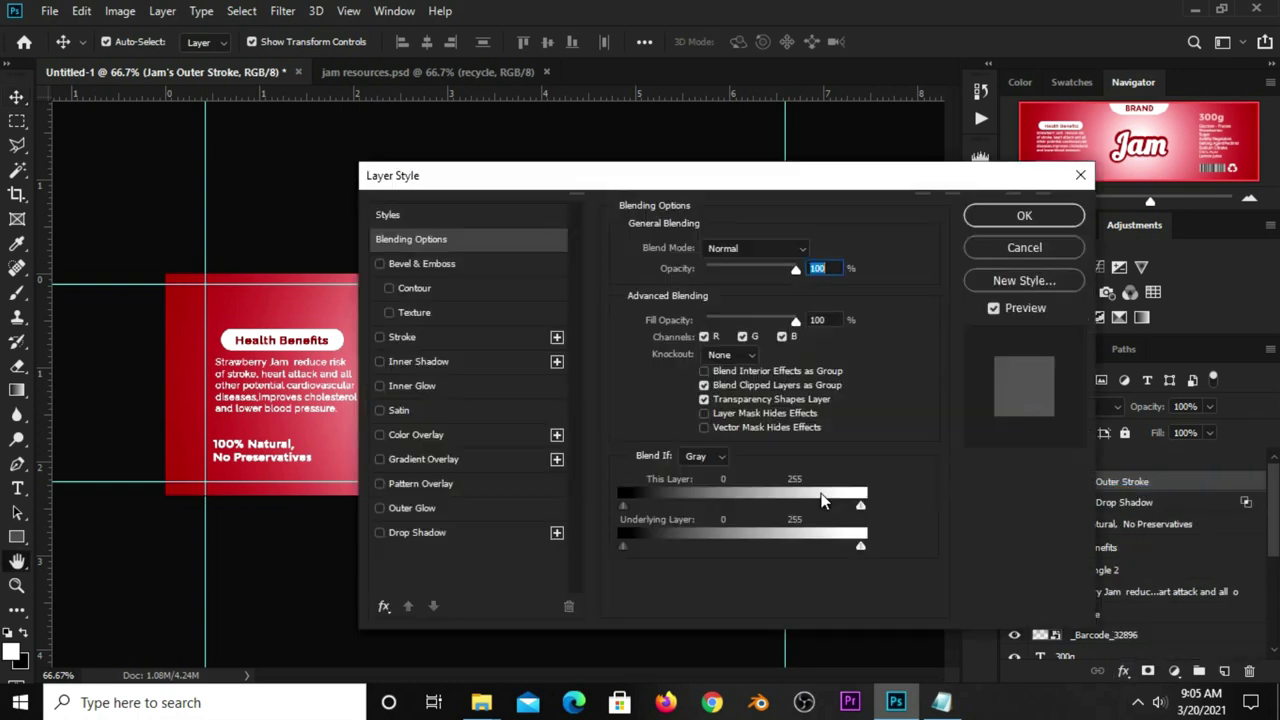
pyautogui.click(424, 461)
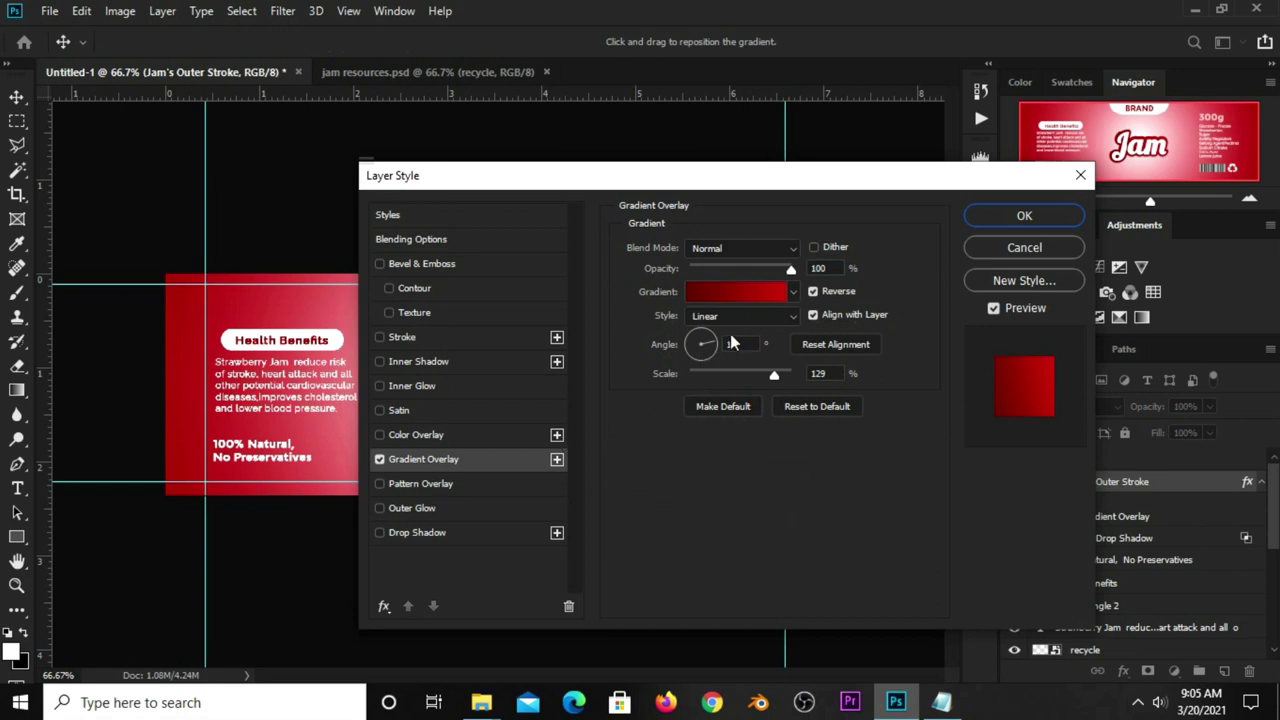
pyautogui.click(740, 292)
pyautogui.click(691, 391)
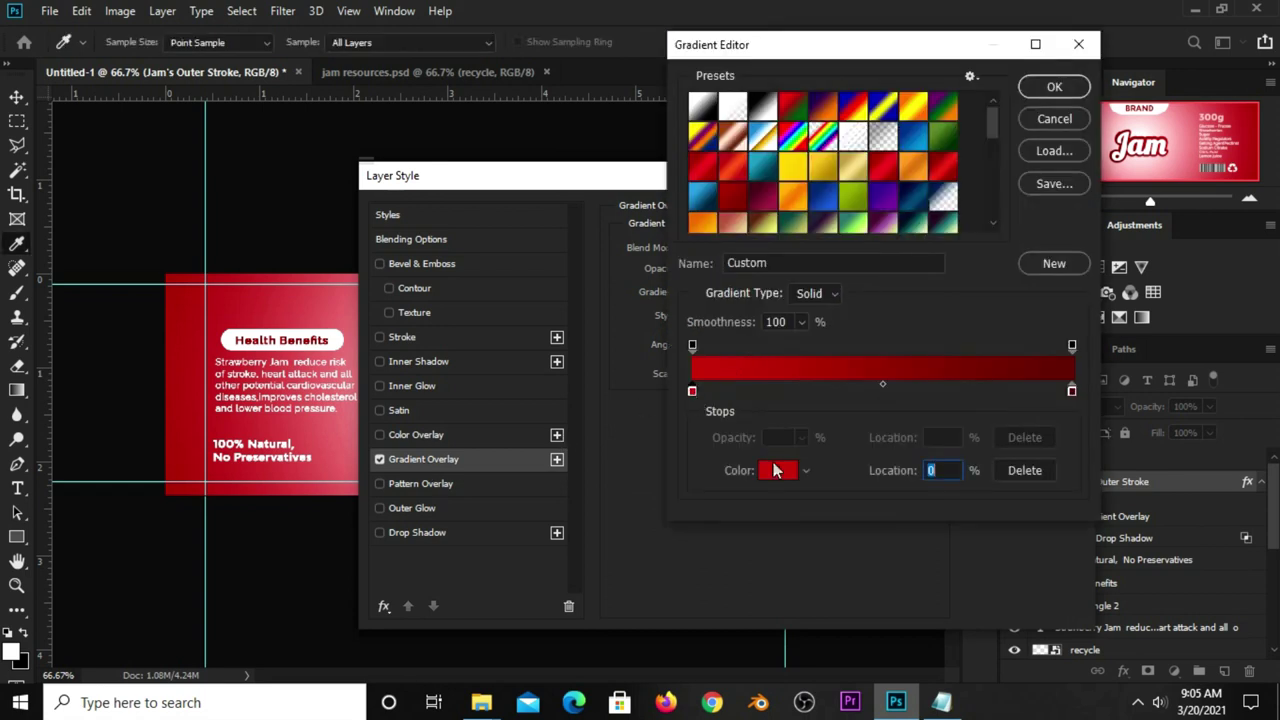
pyautogui.click(779, 473)
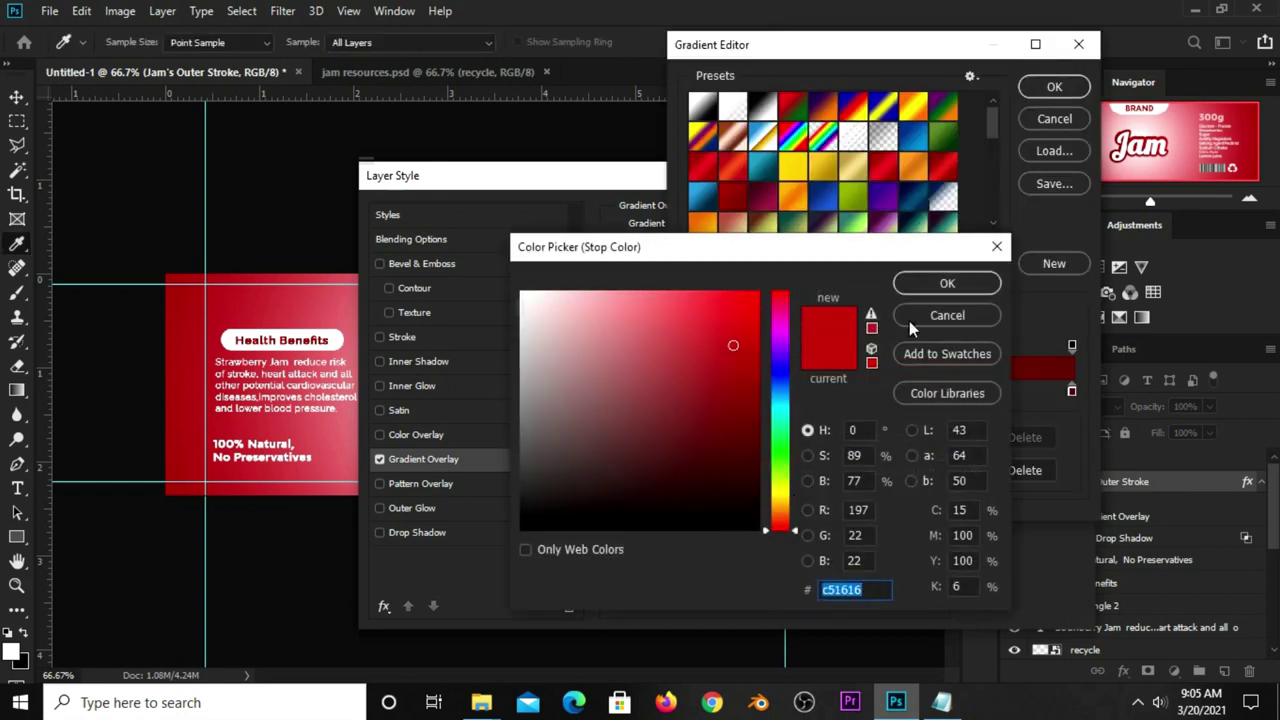
pyautogui.click(910, 287)
# Set the gradient's right stop to 670608 and apply the overlay.
pyautogui.click(1072, 391)
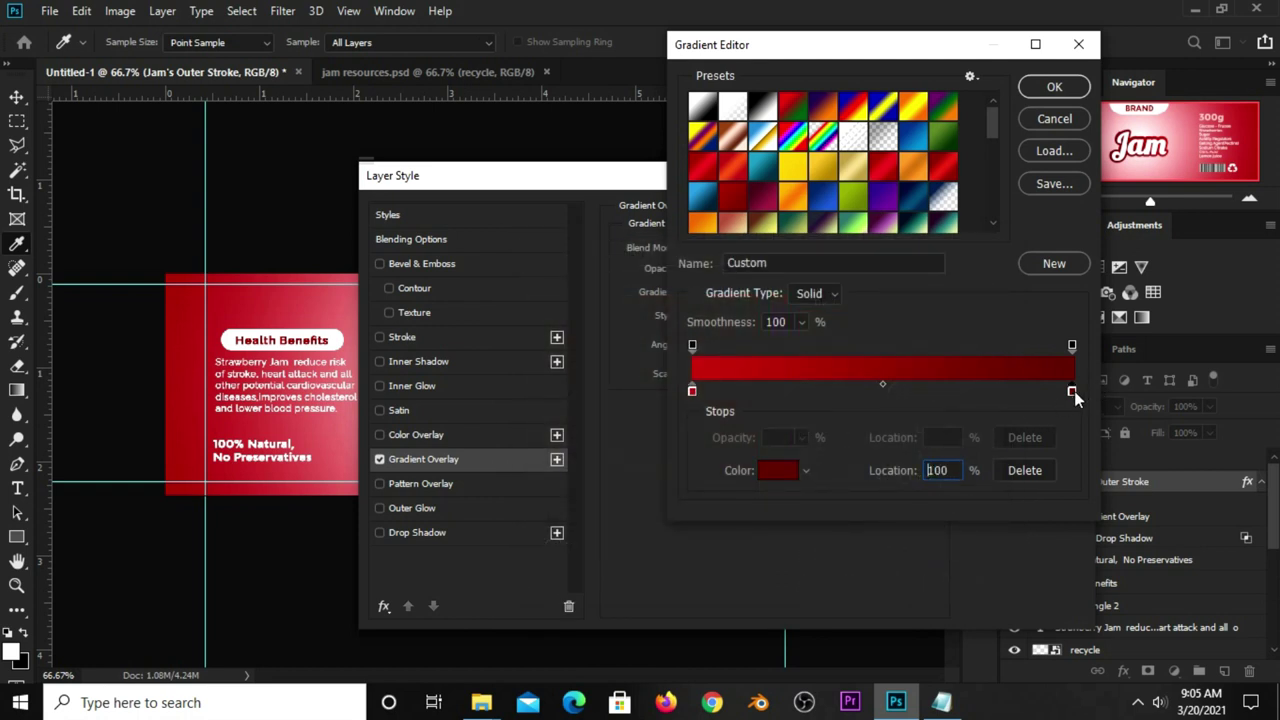
pyautogui.click(777, 470)
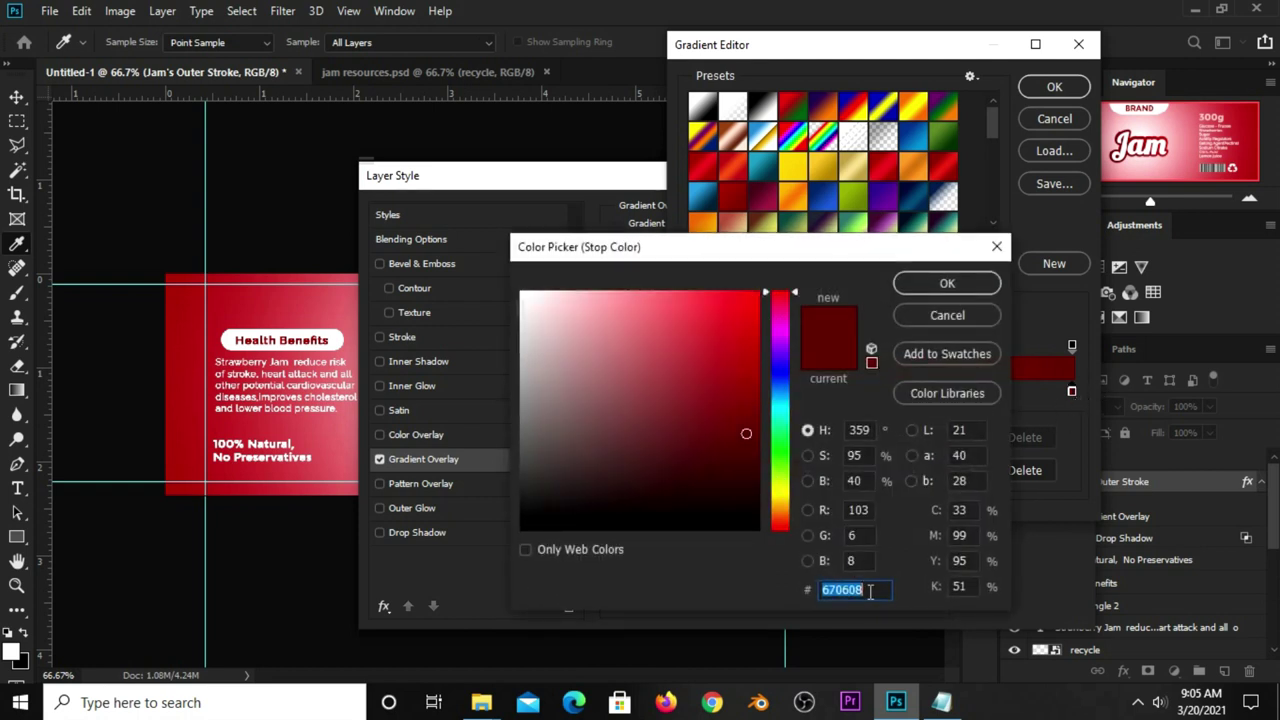
pyautogui.click(910, 288)
pyautogui.click(1050, 90)
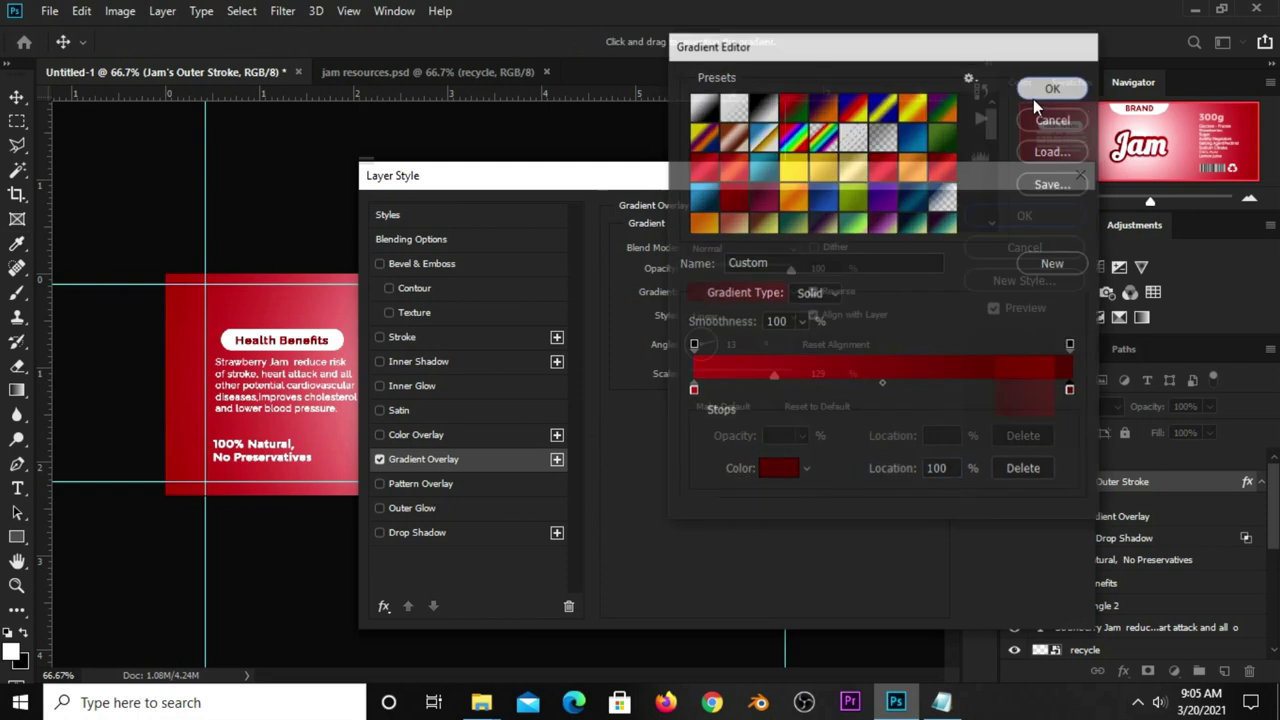
pyautogui.doubleClick(830, 269)
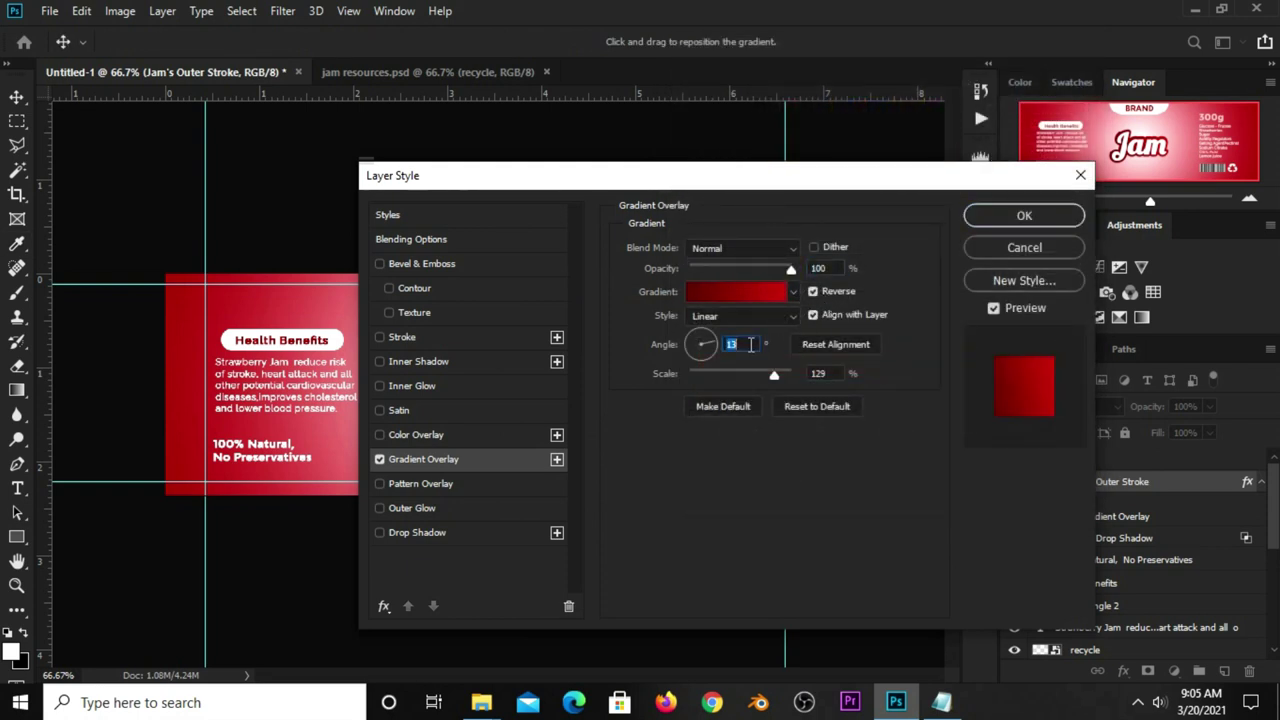
pyautogui.click(1022, 215)
pyautogui.click(630, 205)
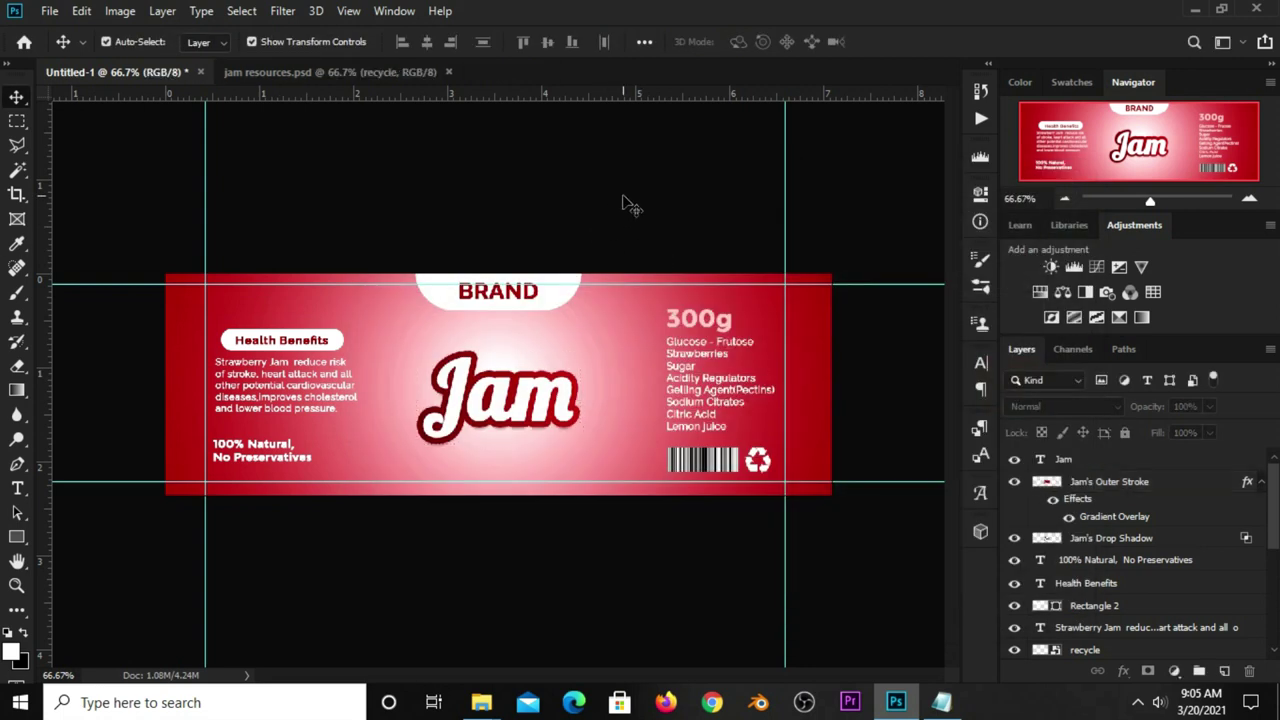
# Drag the splashing strawberry image from jam resources into the label document.
pyautogui.click(352, 73)
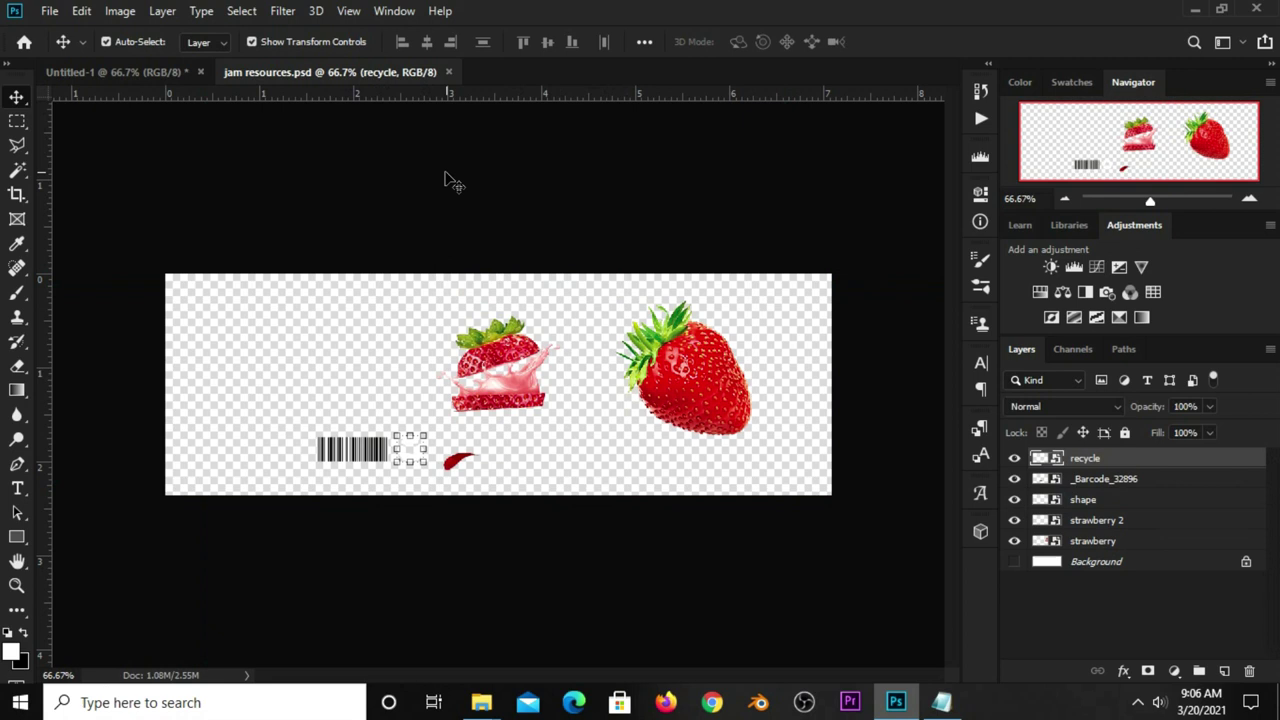
pyautogui.moveTo(503, 366); pyautogui.dragTo(527, 345)
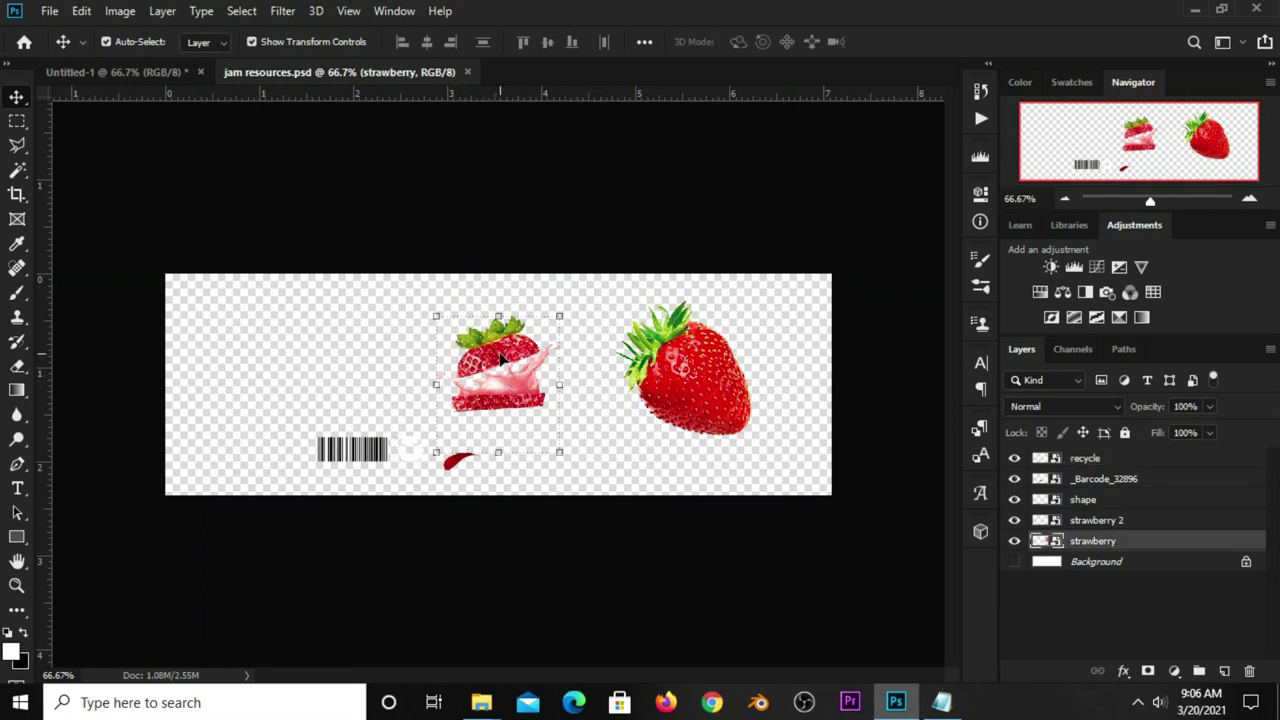
pyautogui.moveTo(527, 345)
pyautogui.mouseDown()
pyautogui.moveTo(222, 183)
pyautogui.moveTo(940, 478)
pyautogui.mouseUp()
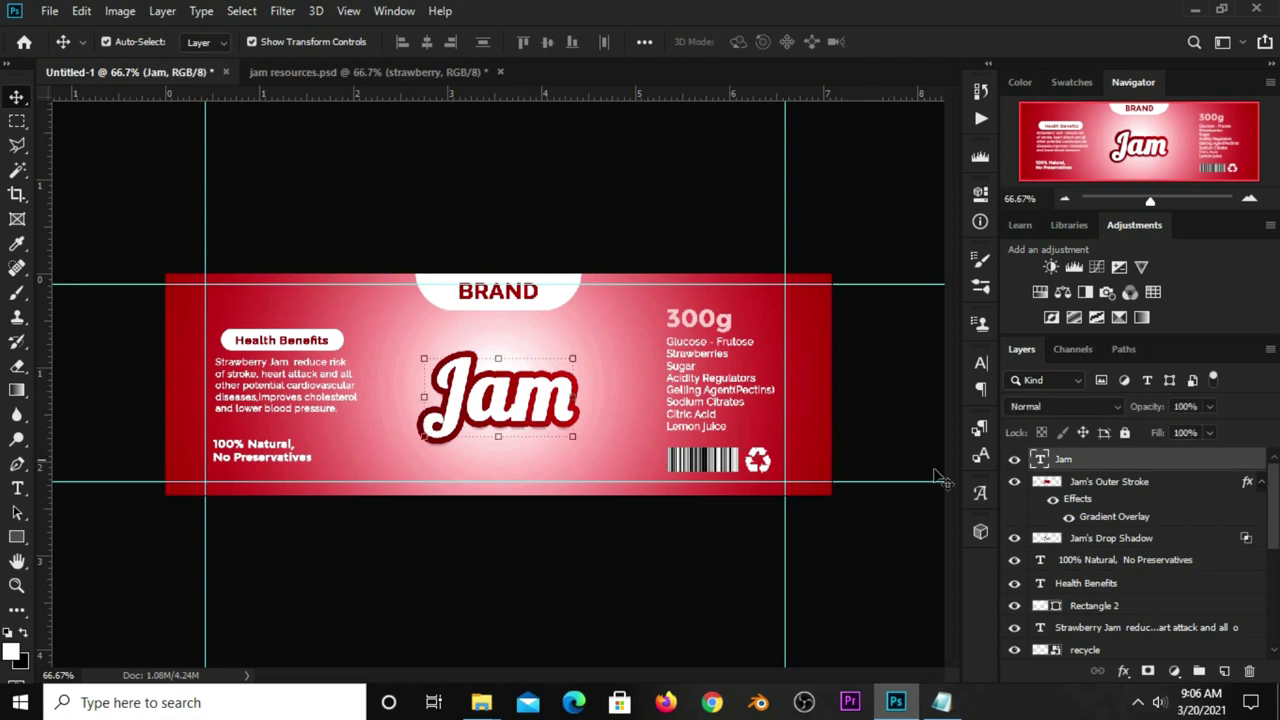
# Group the Jam text with its Outer Stroke and Drop Shadow layers as Group 2.
pyautogui.click(1015, 459)
pyautogui.keyDown('shift'); pyautogui.click(1085, 540); pyautogui.keyUp('shift')
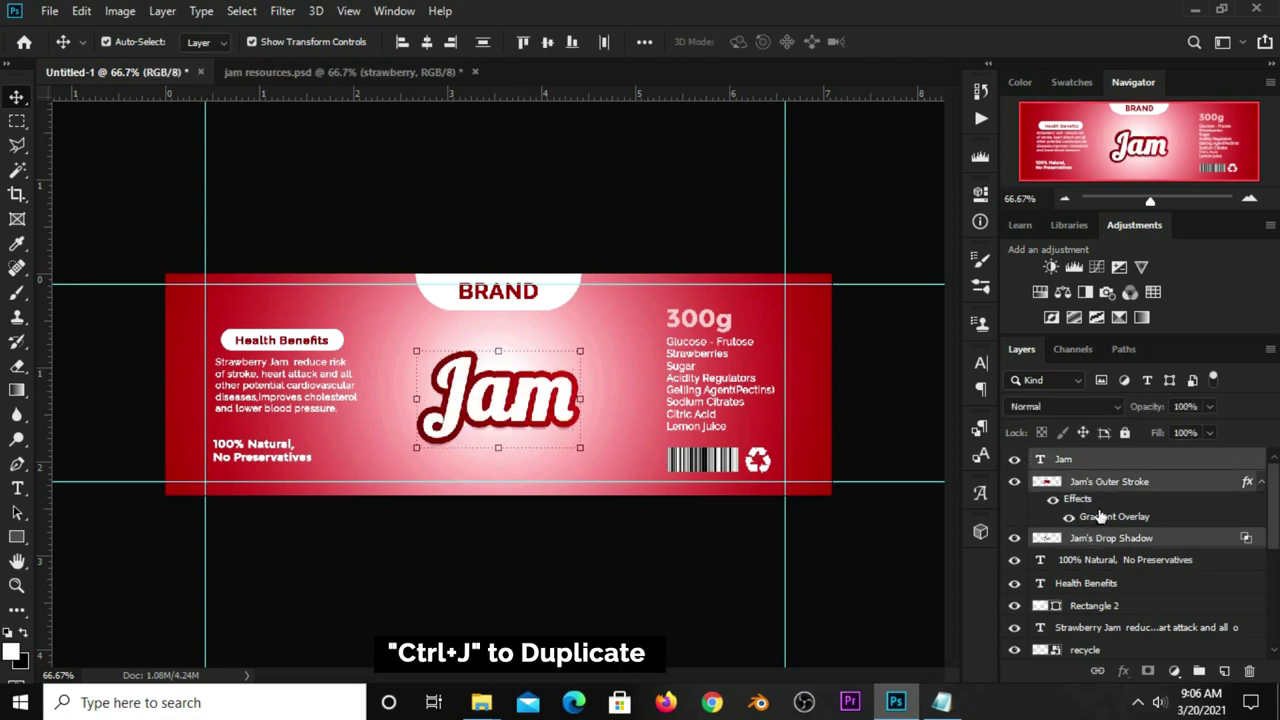
pyautogui.hotkey('ctrl', 'g')
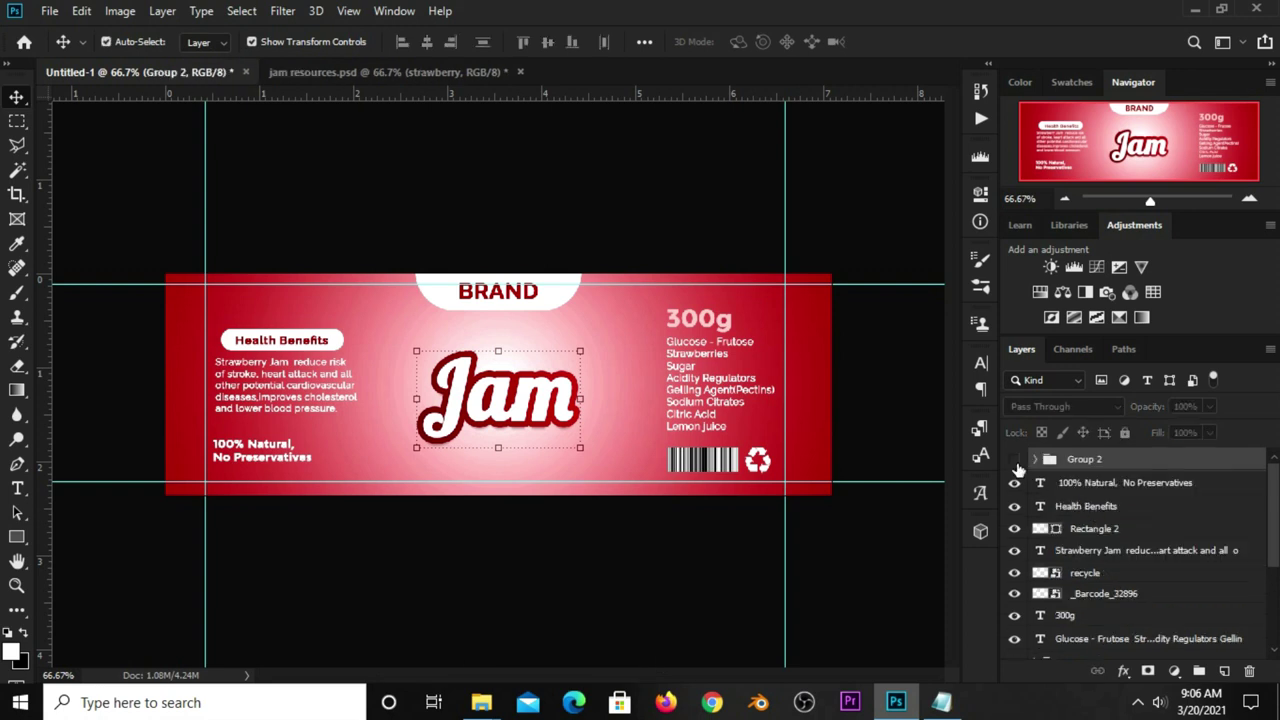
pyautogui.click(1015, 460)
pyautogui.click(1015, 460)
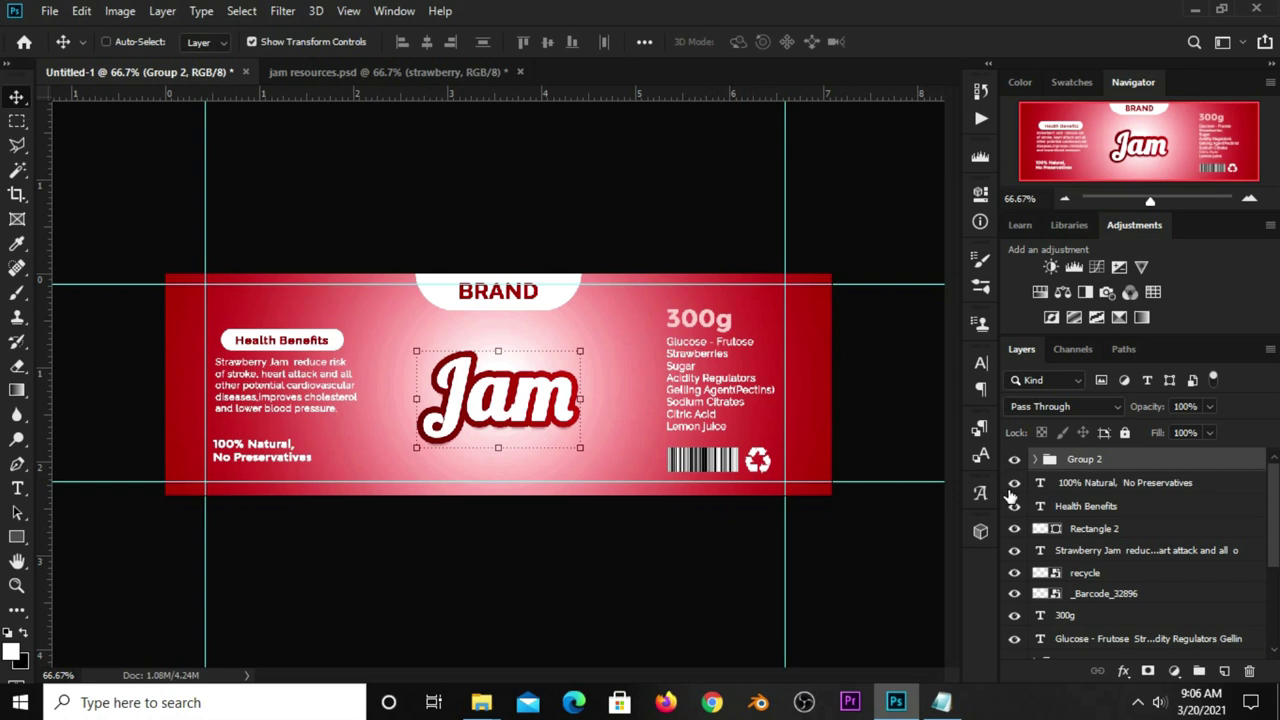
# Paste the strawberry image, place its layer below Group 2, and shrink it.
pyautogui.hotkey('ctrl', 'v')
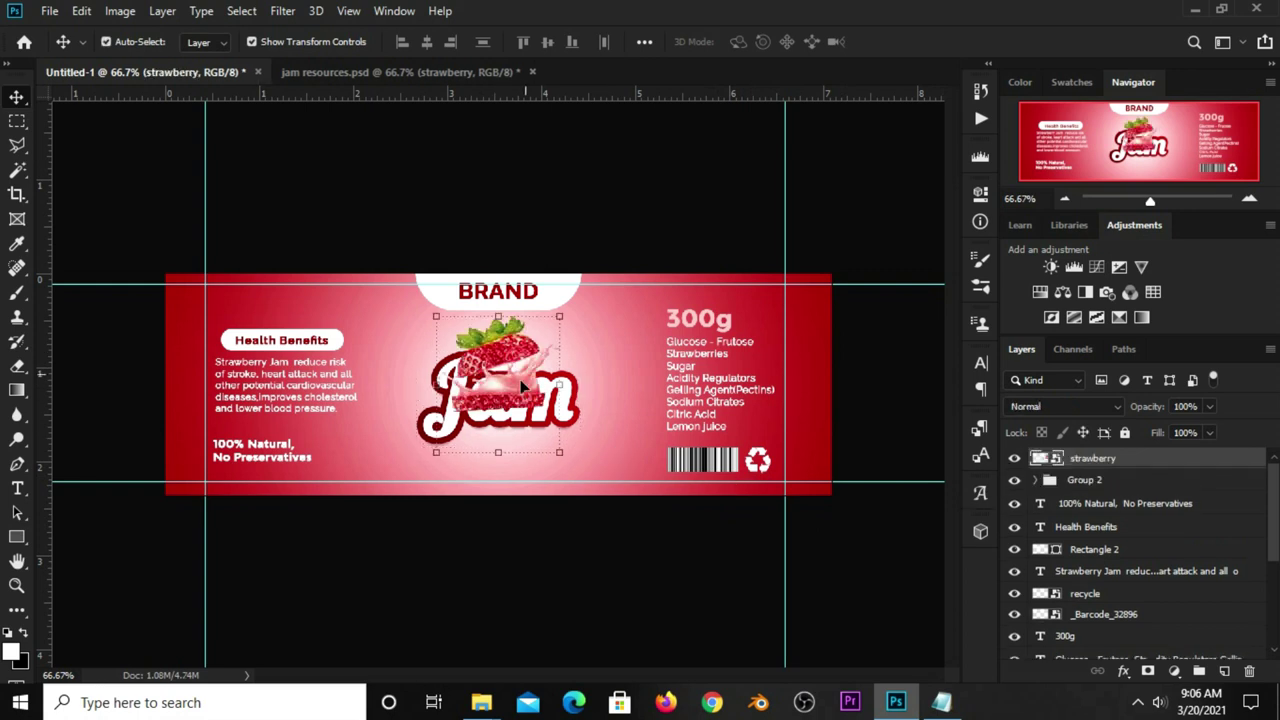
pyautogui.moveTo(1093, 460); pyautogui.dragTo(1093, 490)
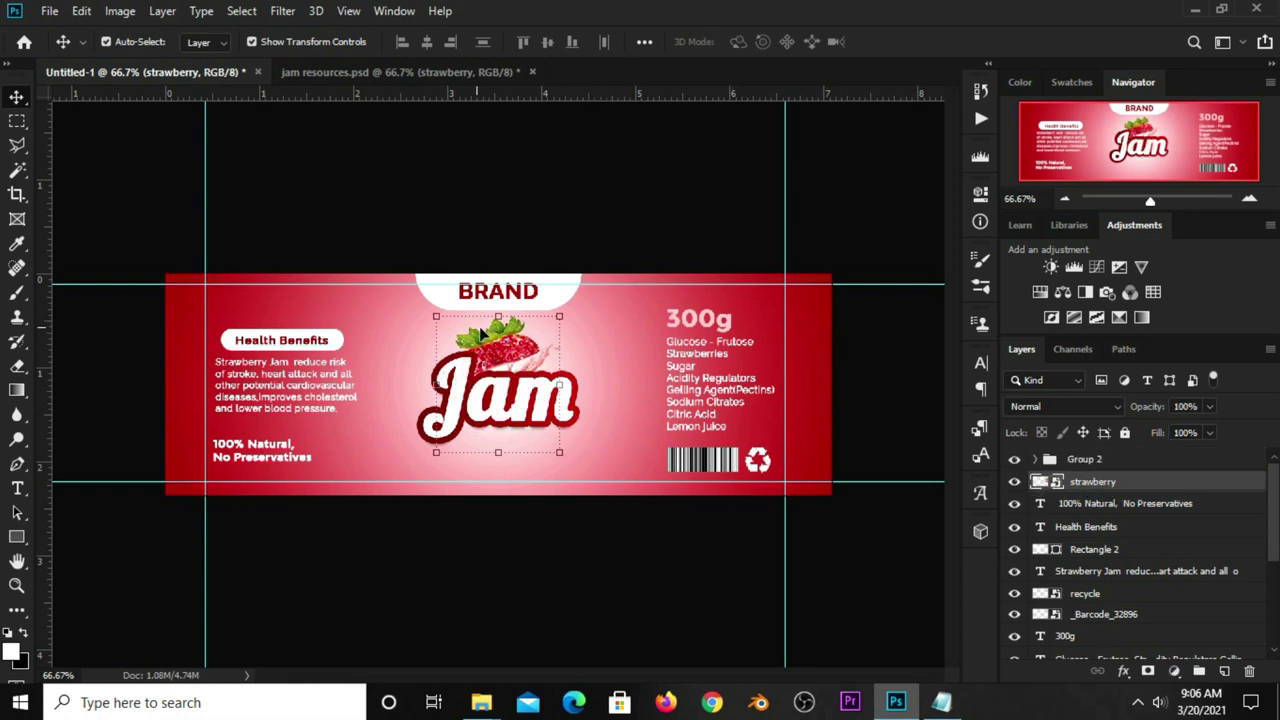
pyautogui.moveTo(436, 317); pyautogui.dragTo(445, 326)
pyautogui.moveTo(499, 398); pyautogui.dragTo(514, 360)
pyautogui.moveTo(573, 289); pyautogui.dragTo(512, 313)
pyautogui.press('Return')
pyautogui.hotkey('ctrl', 't')
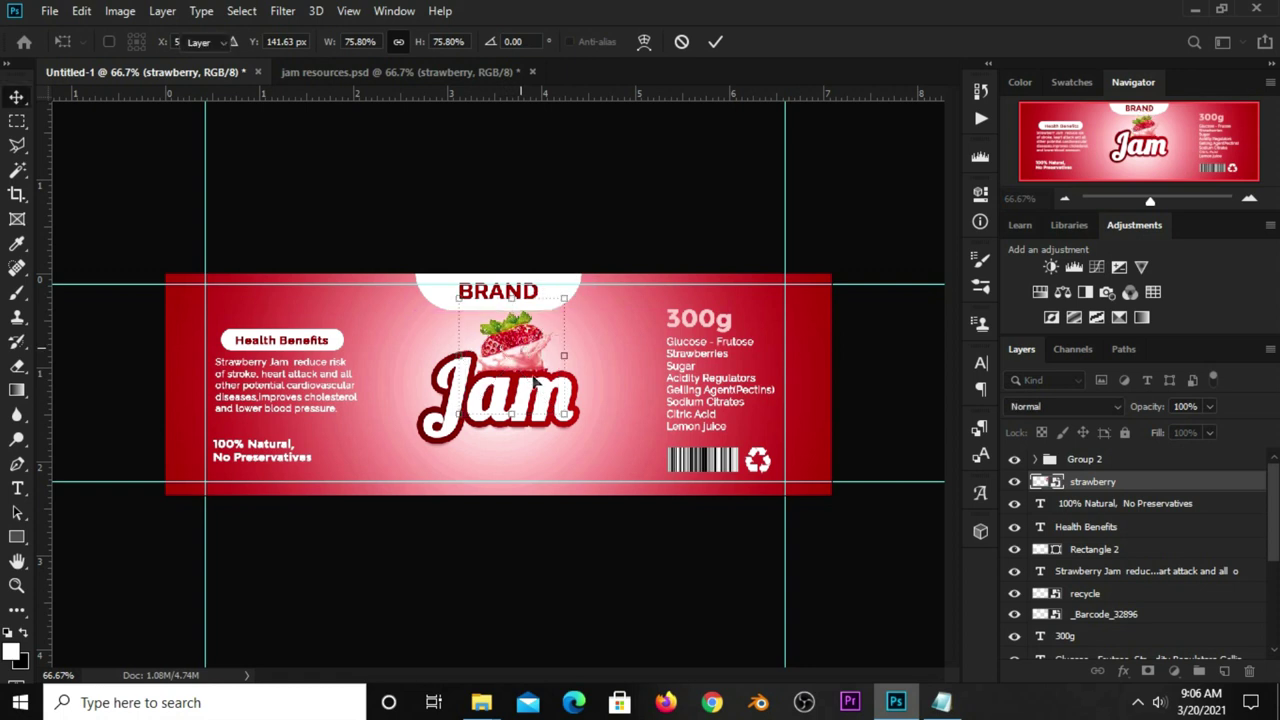
pyautogui.press('Return')
pyautogui.click(522, 563)
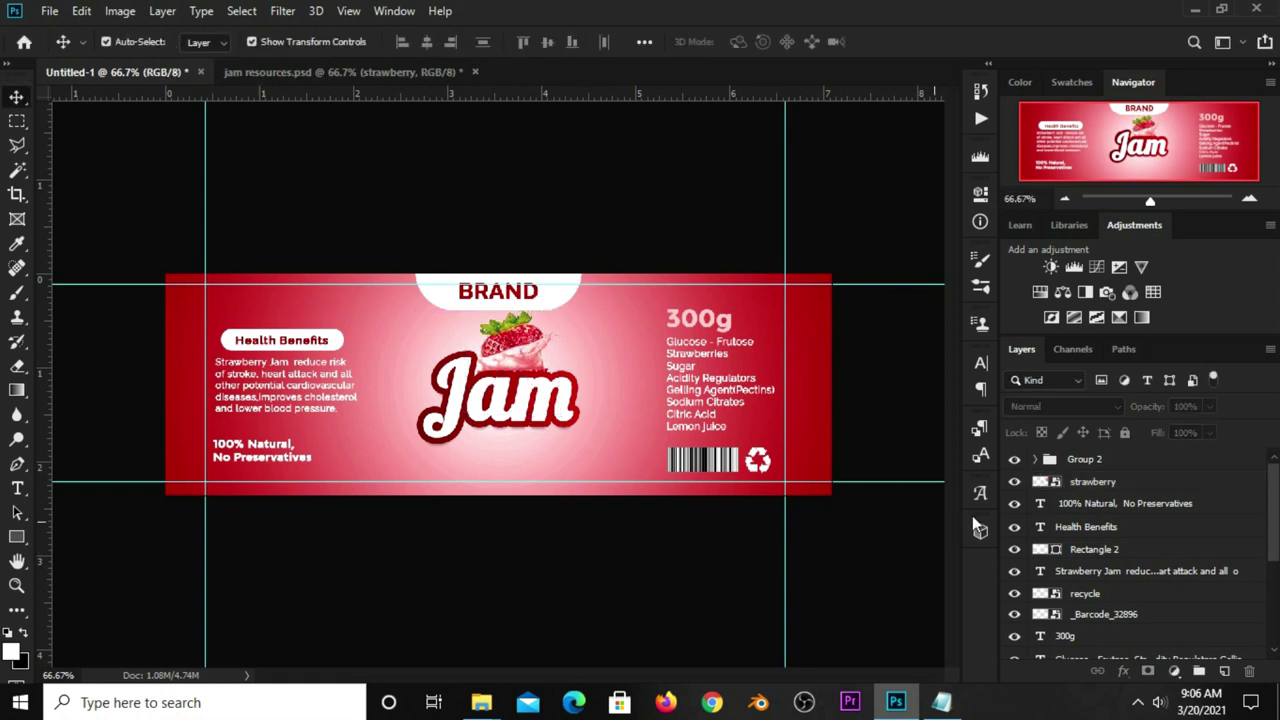
# Reposition the Jam title group with Free Transform and arrow-key nudges.
pyautogui.click(1096, 463)
pyautogui.hotkey('ctrl', 't')
pyautogui.moveTo(493, 389); pyautogui.dragTo(494, 395)
pyautogui.press('Down')
pyautogui.press('Down')
pyautogui.press('Down')
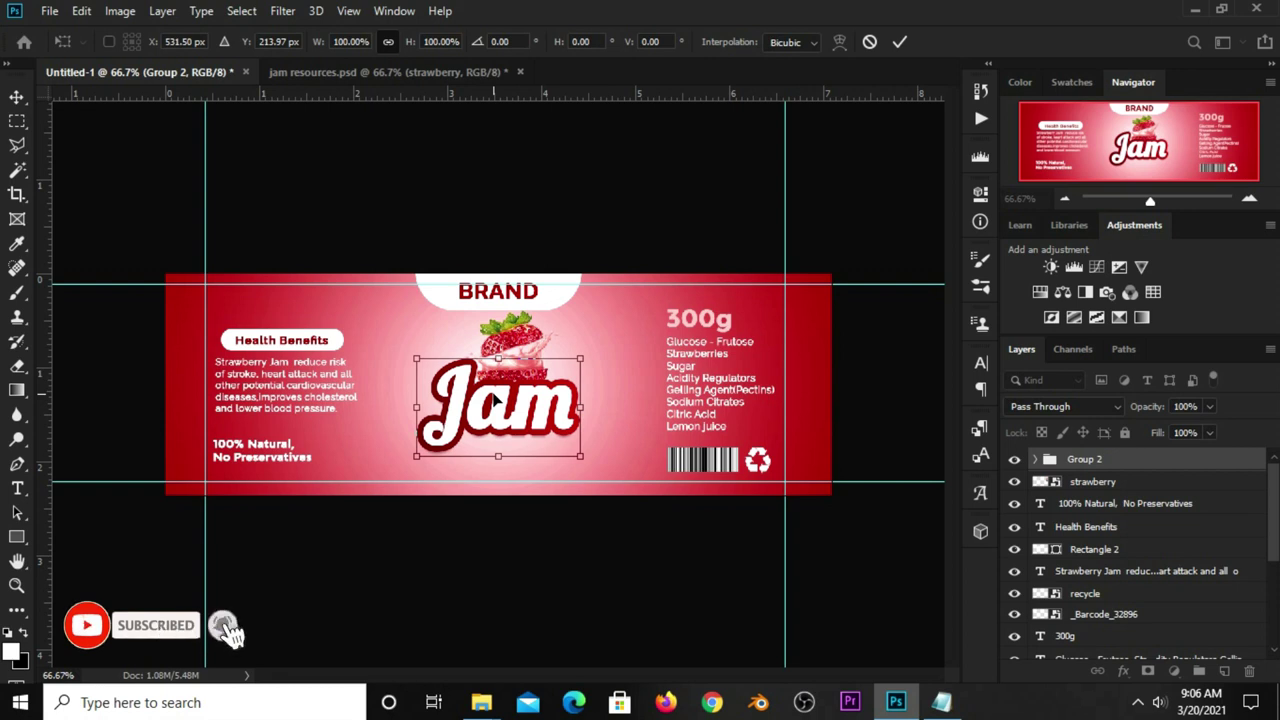
pyautogui.press('Up')
pyautogui.press('Up')
pyautogui.press('Up')
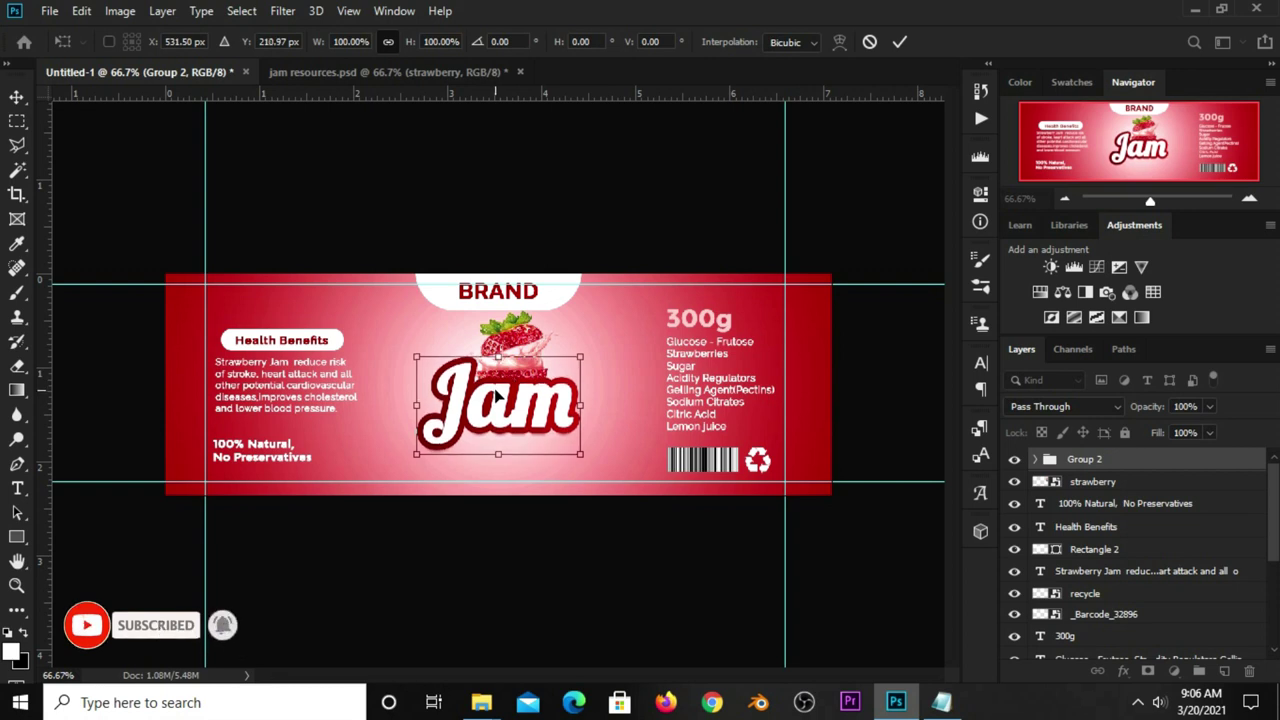
pyautogui.press('Return')
# Move the strawberry onto the Jam lettering and scale it to about 78%.
pyautogui.click(512, 336)
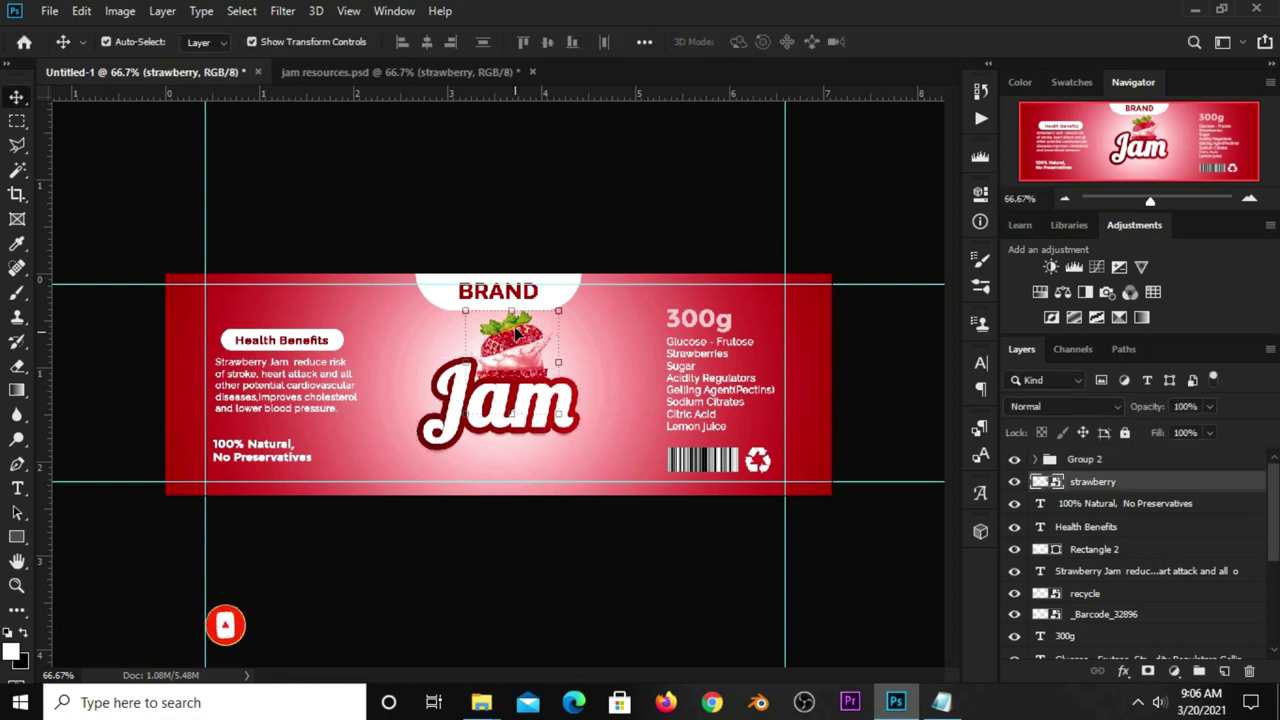
pyautogui.hotkey('ctrl', 't')
pyautogui.moveTo(518, 346)
pyautogui.mouseDown()
pyautogui.moveTo(521, 372)
pyautogui.moveTo(533, 372)
pyautogui.mouseUp()
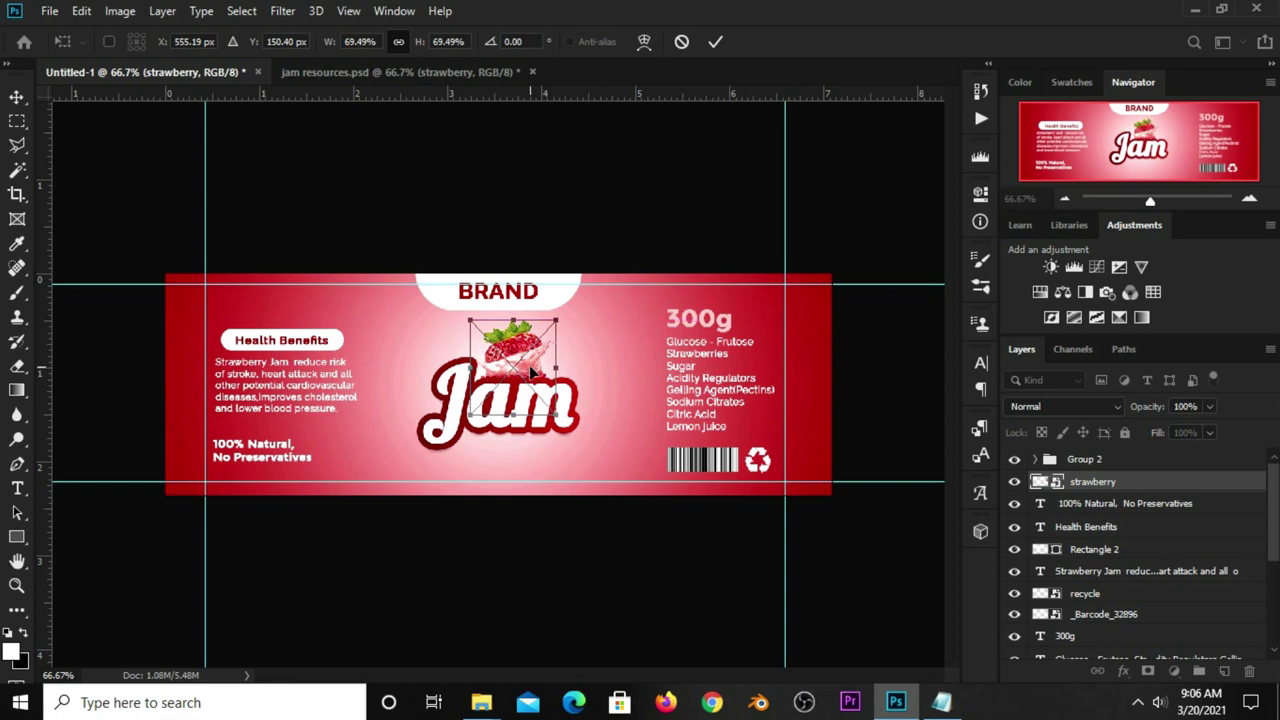
pyautogui.press('Return')
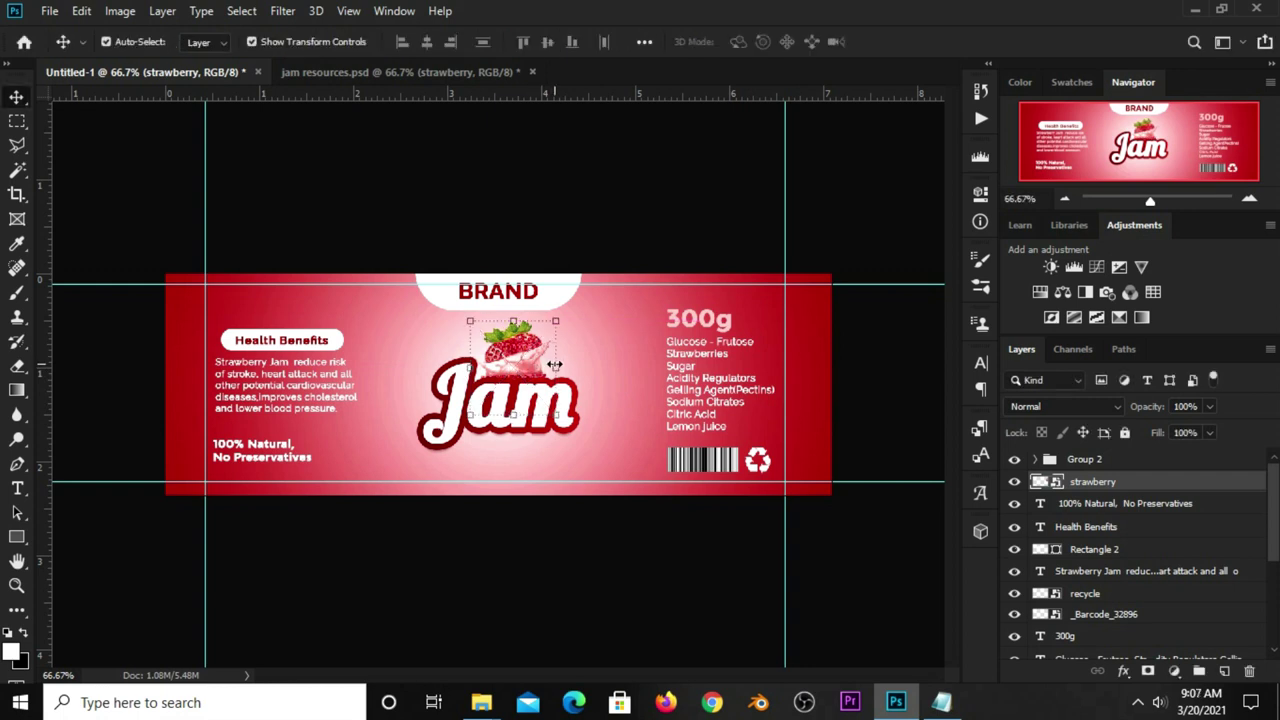
pyautogui.moveTo(554, 365); pyautogui.dragTo(568, 370)
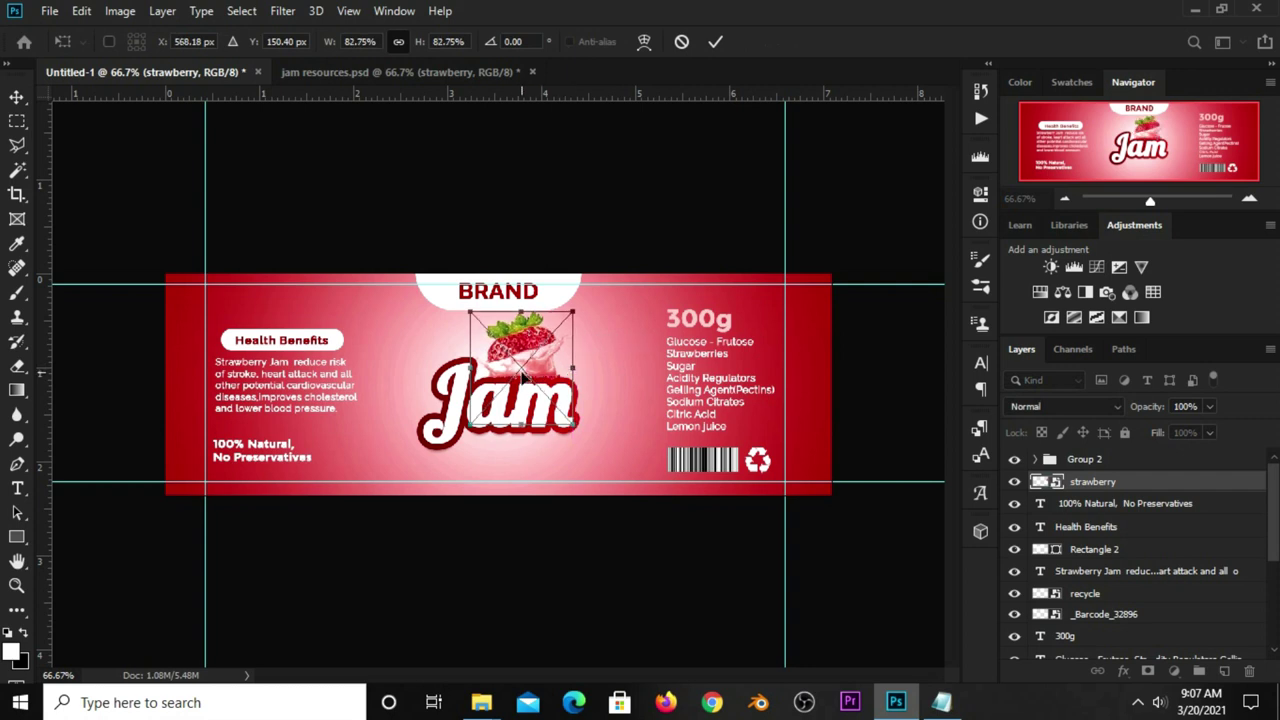
pyautogui.moveTo(520, 420); pyautogui.dragTo(520, 418)
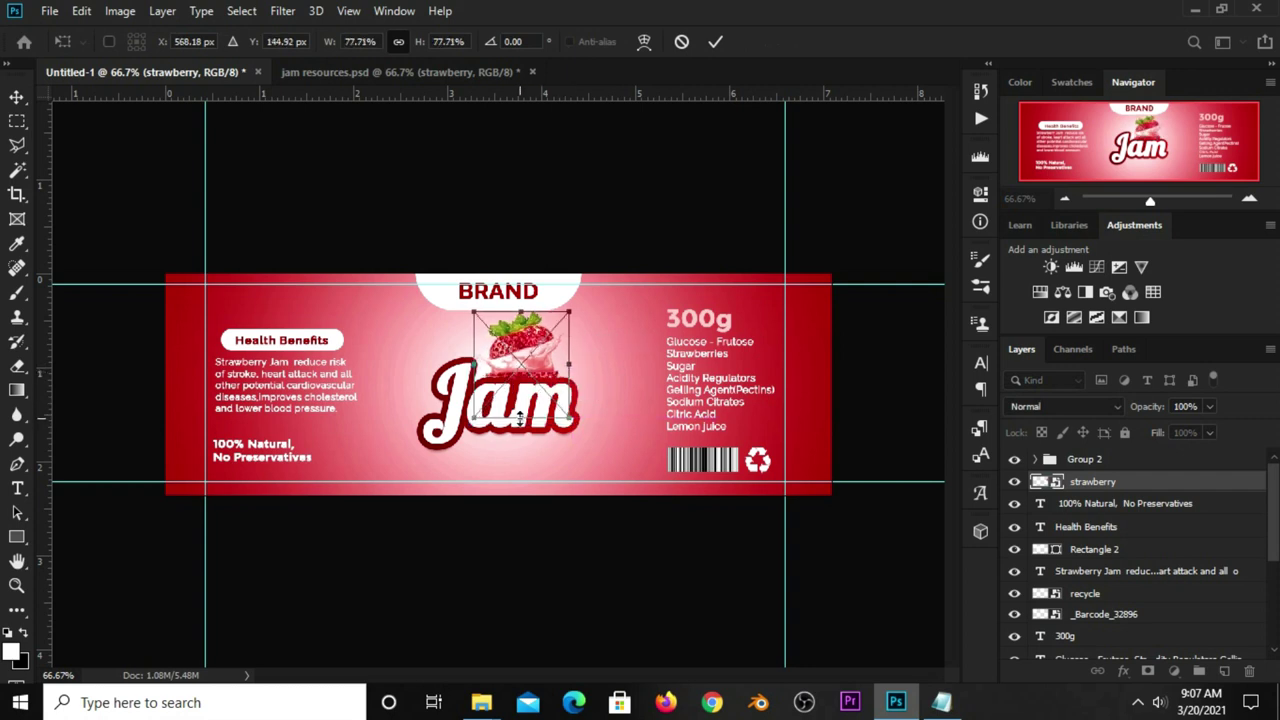
pyautogui.press('Return')
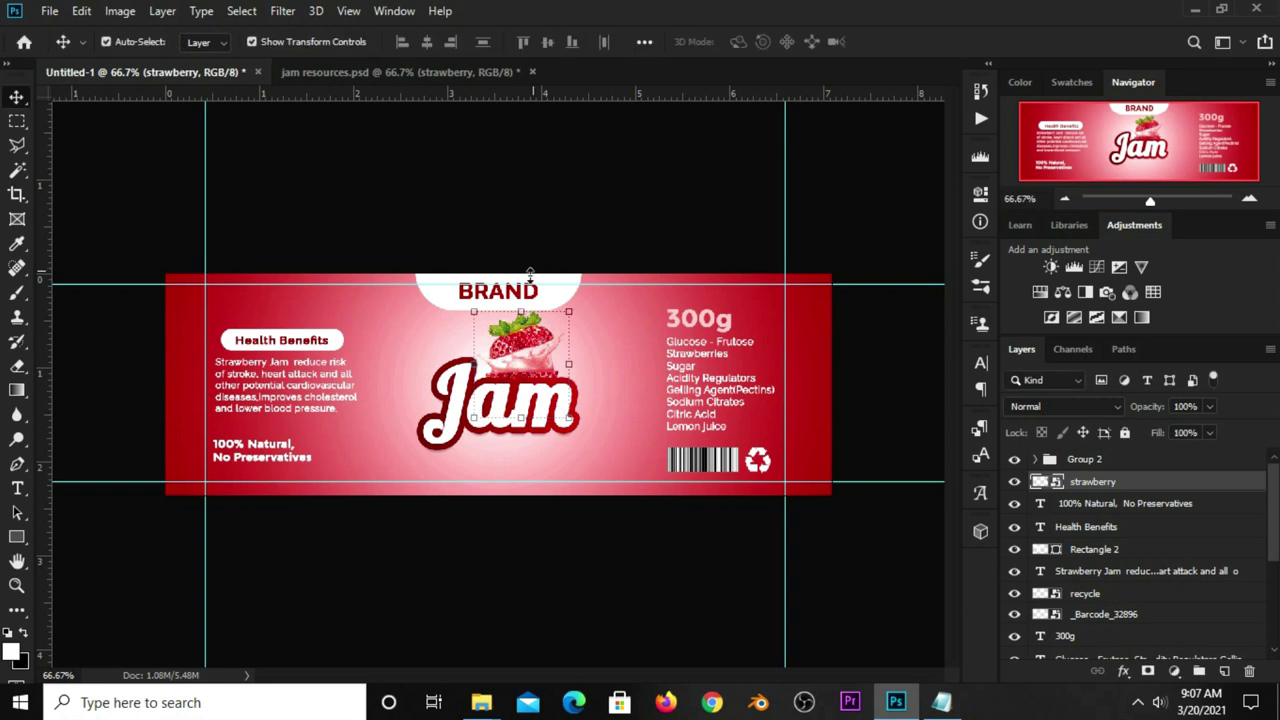
pyautogui.click(520, 292)
# Shrink the BRAND tab group to about 83% and centre it at the label's top.
pyautogui.scroll(-1, 1105, 578)
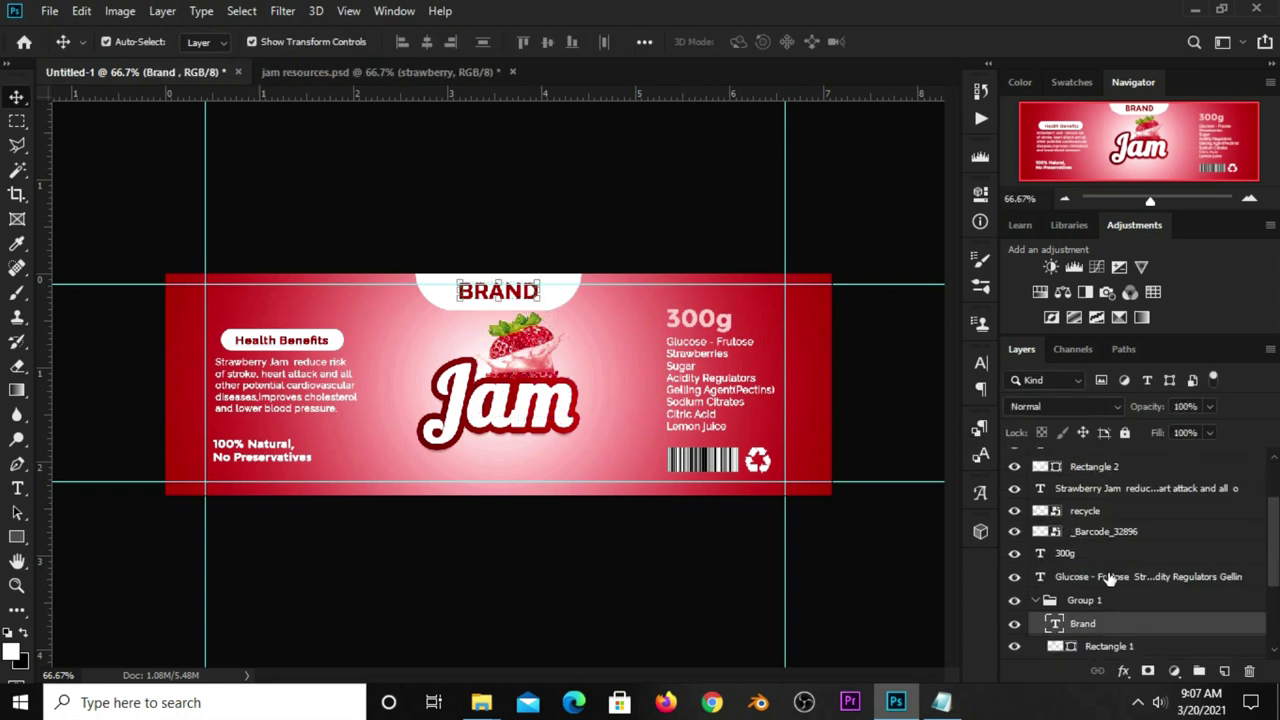
pyautogui.click(1036, 600)
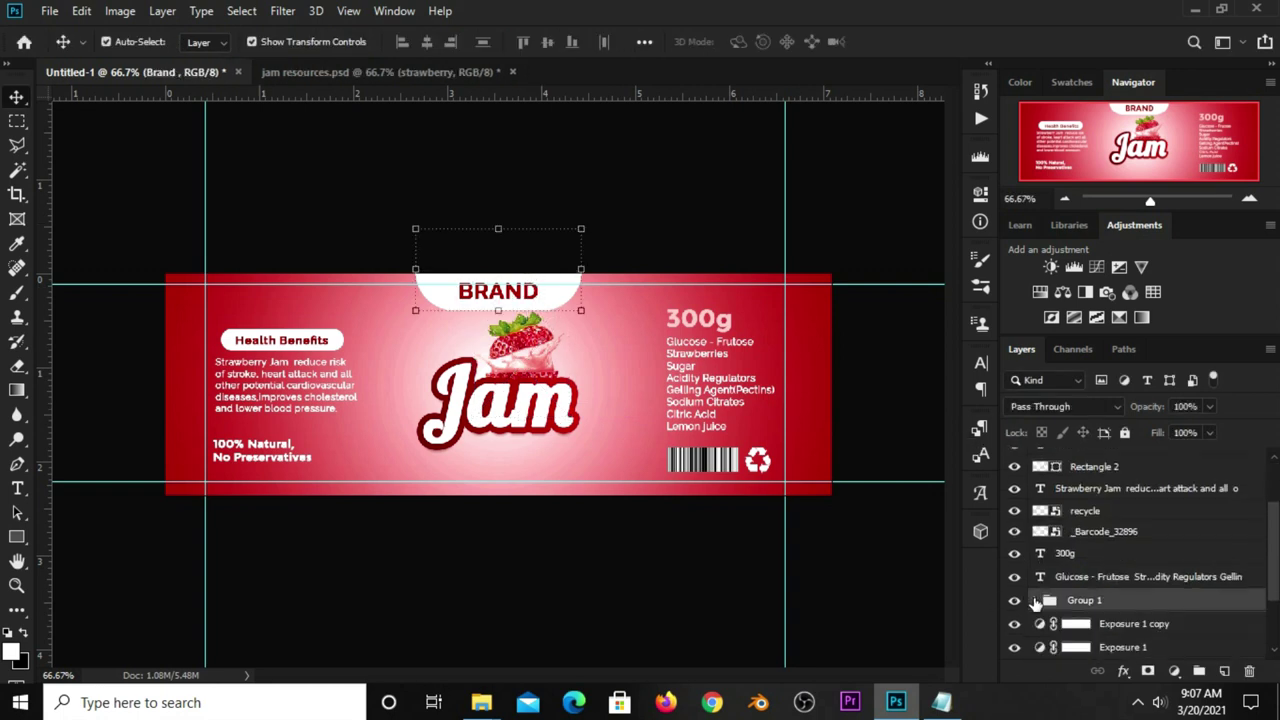
pyautogui.click(416, 312)
pyautogui.moveTo(416, 312); pyautogui.dragTo(443, 296)
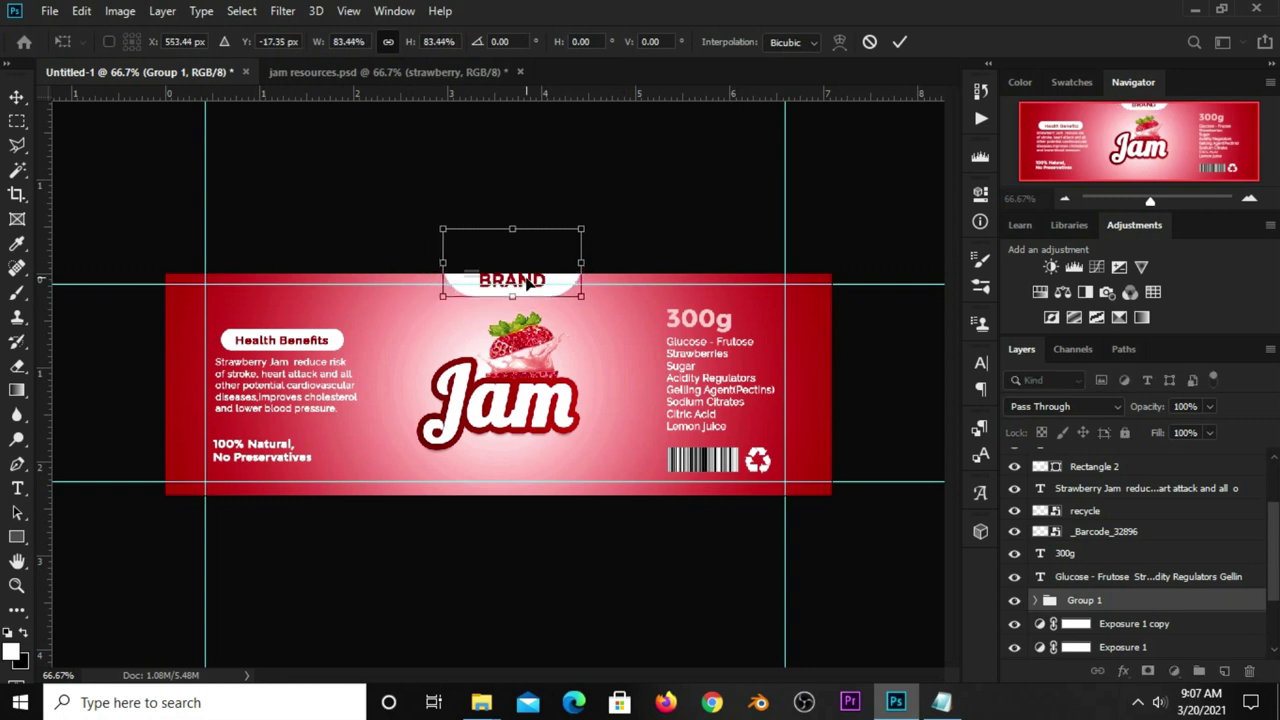
pyautogui.moveTo(527, 287); pyautogui.dragTo(509, 291)
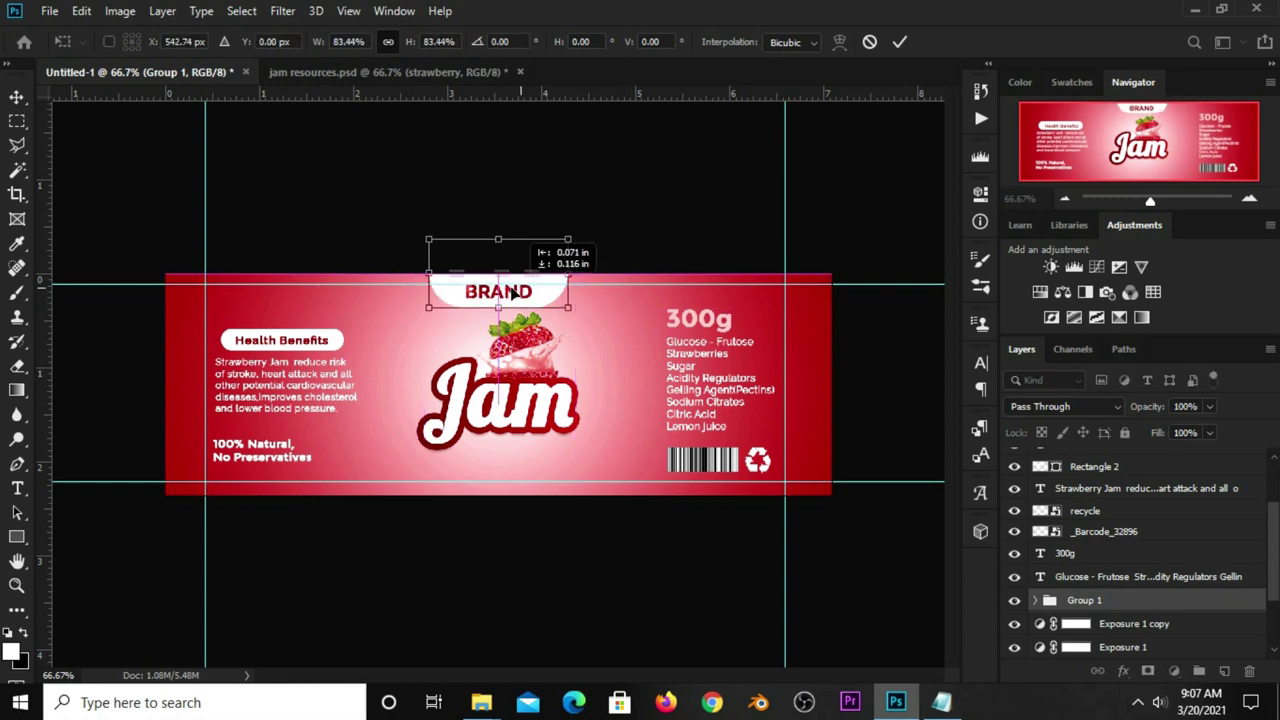
pyautogui.moveTo(509, 291); pyautogui.dragTo(492, 280)
pyautogui.press('Return')
pyautogui.hotkey('ctrl', 't')
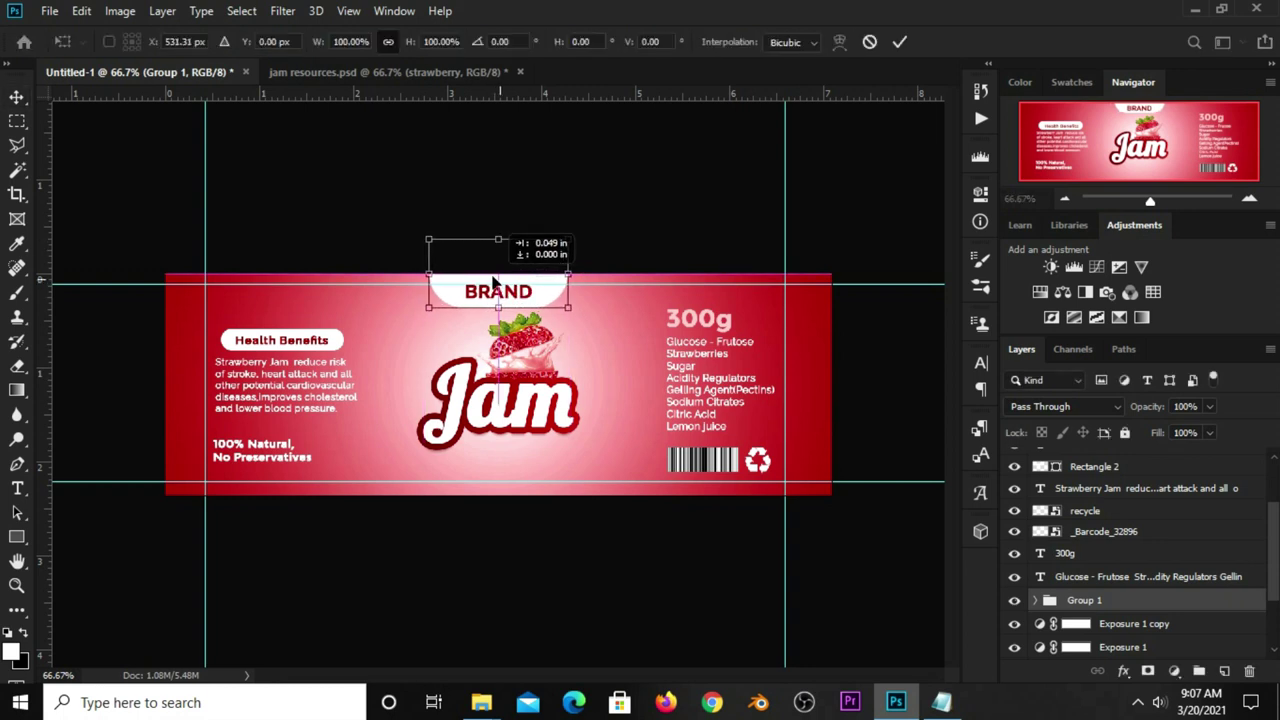
pyautogui.moveTo(492, 280); pyautogui.dragTo(500, 277)
pyautogui.press('Up')
pyautogui.press('Up')
pyautogui.press('Up')
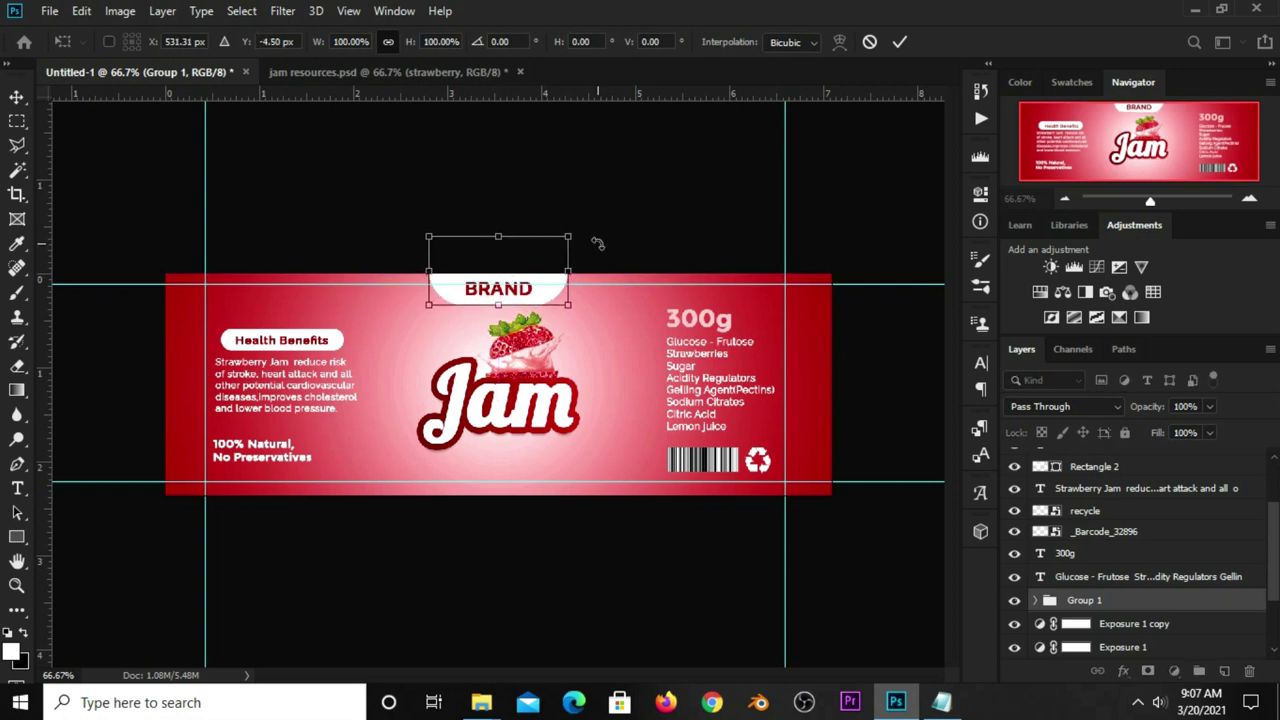
pyautogui.press('Return')
# Reduce Rectangle 1's corner radii to 42.65 px, then switch to jam resources.psd.
pyautogui.click(555, 302)
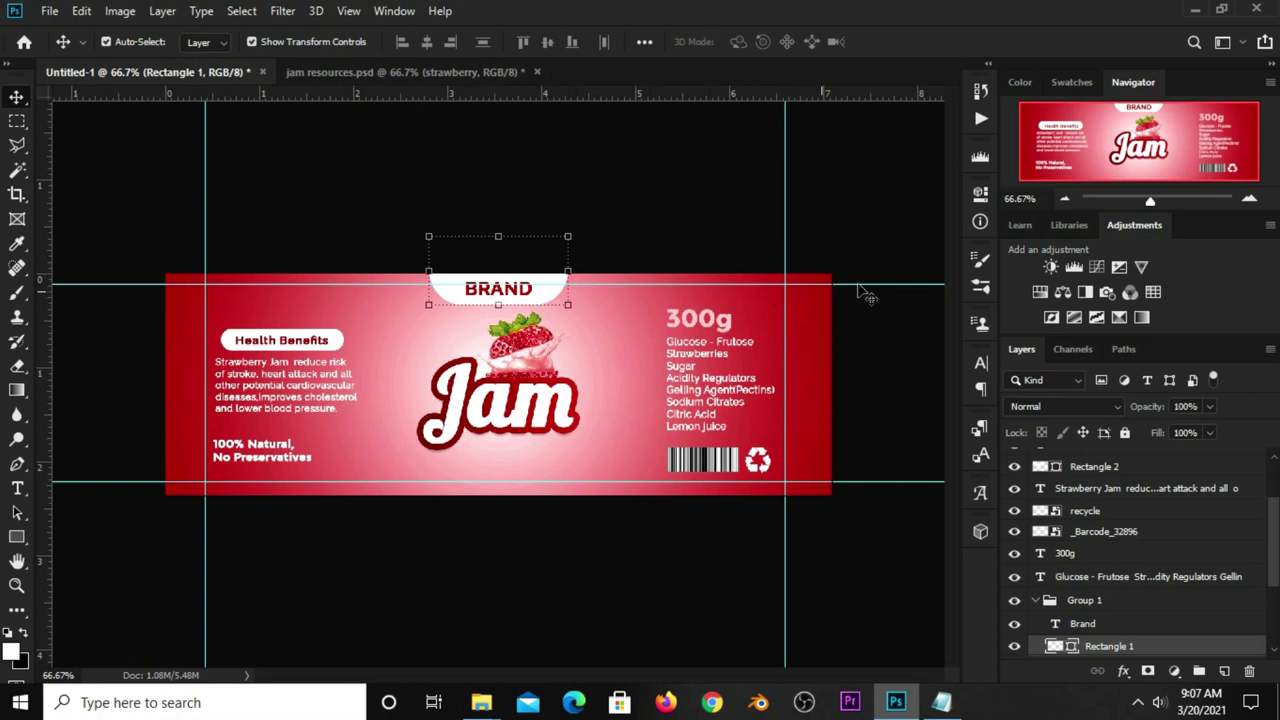
pyautogui.click(980, 192)
pyautogui.moveTo(867, 375); pyautogui.dragTo(855, 372)
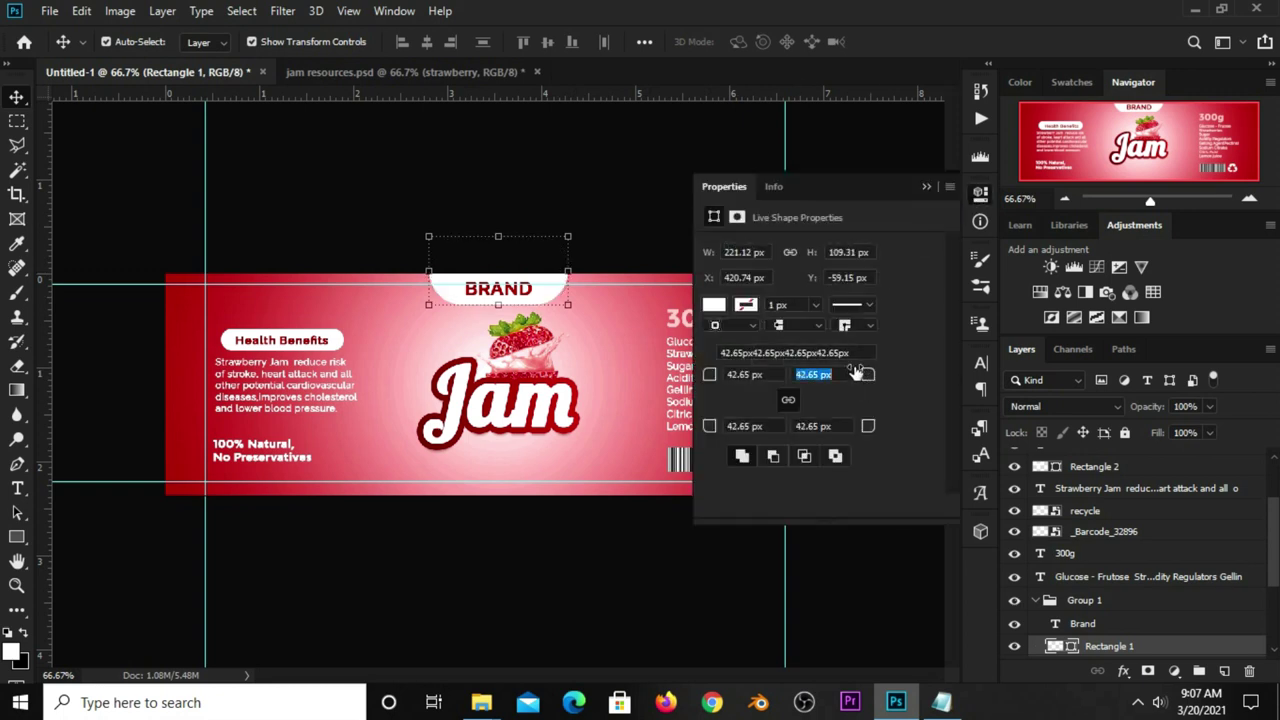
pyautogui.click(626, 200)
pyautogui.click(925, 187)
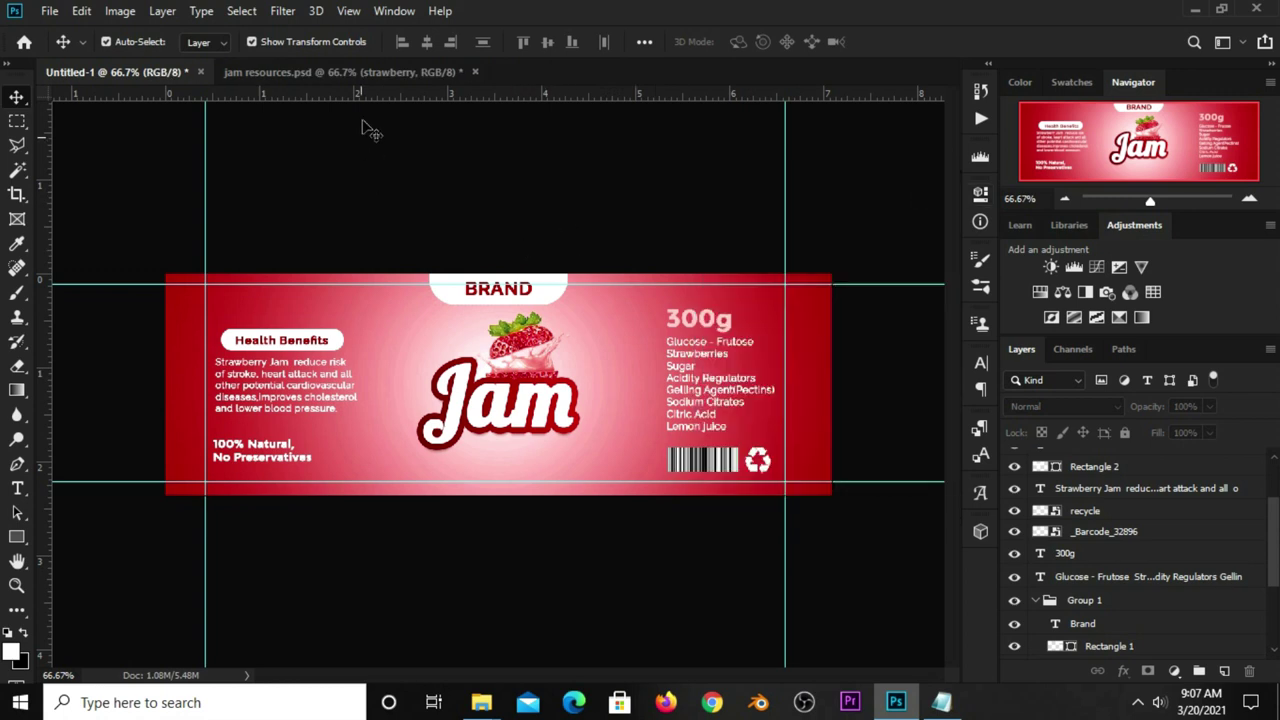
pyautogui.click(340, 72)
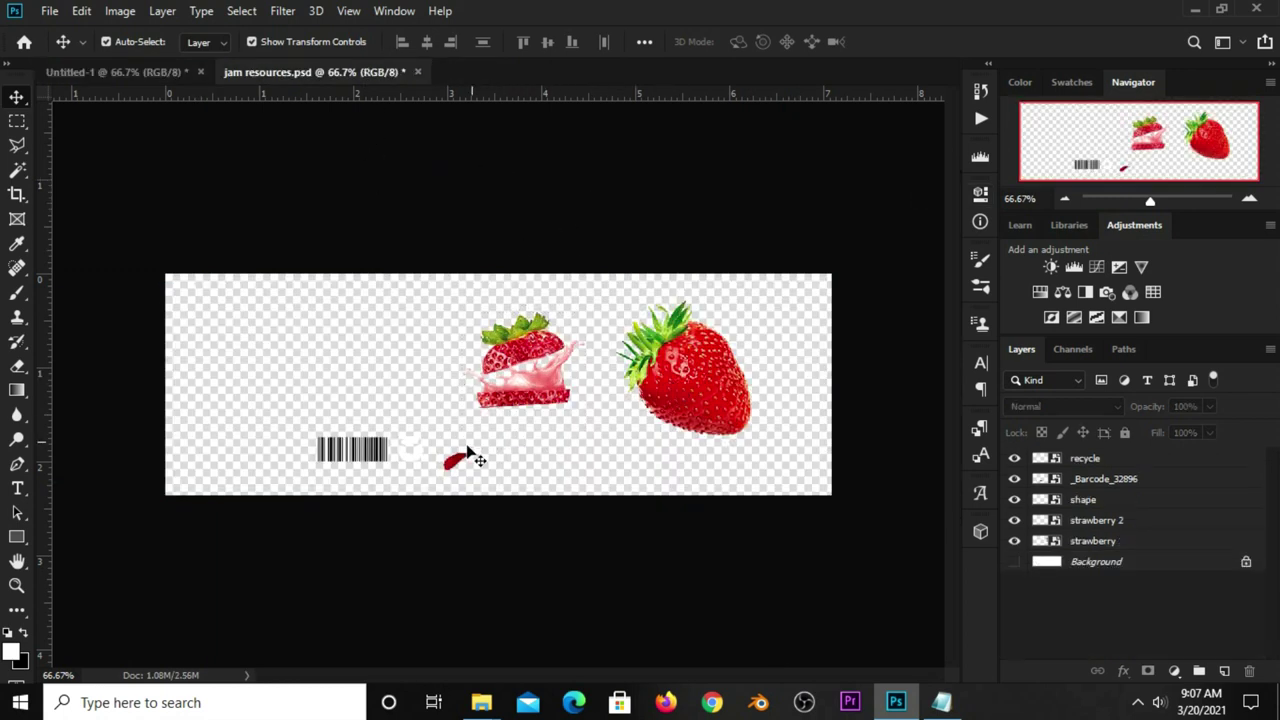
# Drag the red splash into the label and rotate it just left of the Jam title.
pyautogui.click(459, 467)
pyautogui.moveTo(461, 470)
pyautogui.mouseDown()
pyautogui.moveTo(410, 260)
pyautogui.moveTo(432, 293)
pyautogui.mouseUp()
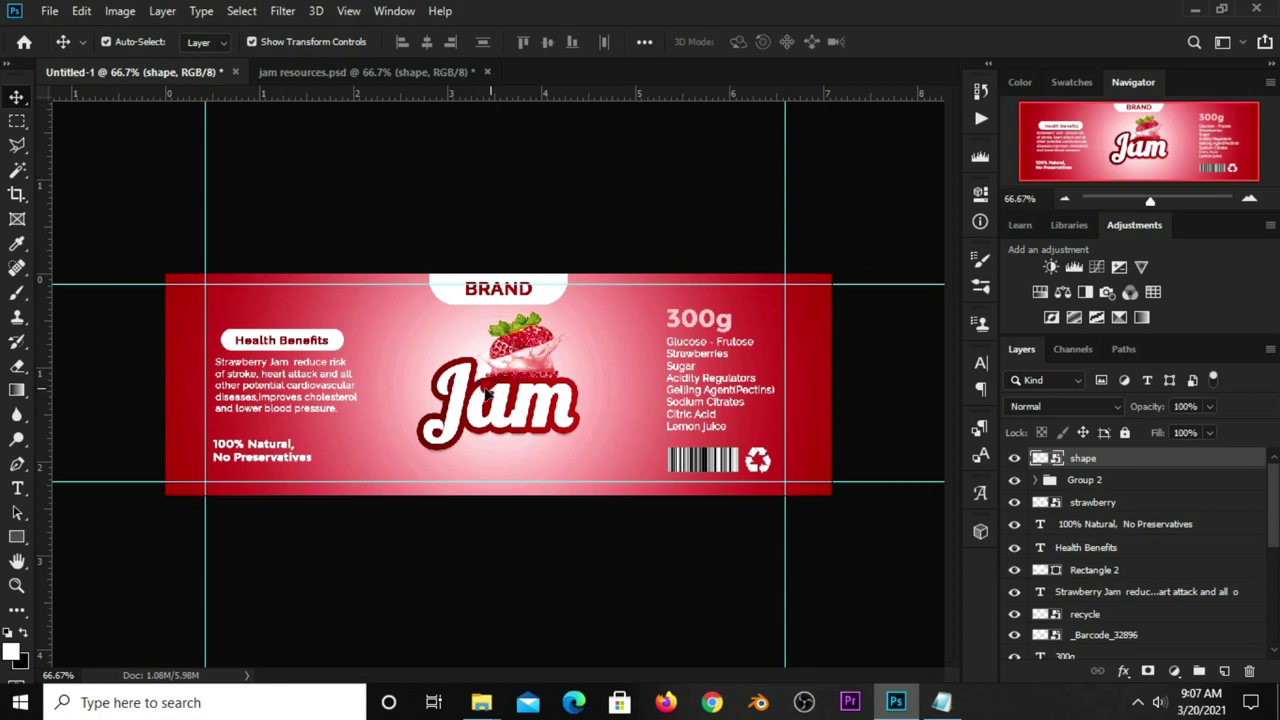
pyautogui.moveTo(487, 393); pyautogui.dragTo(402, 427)
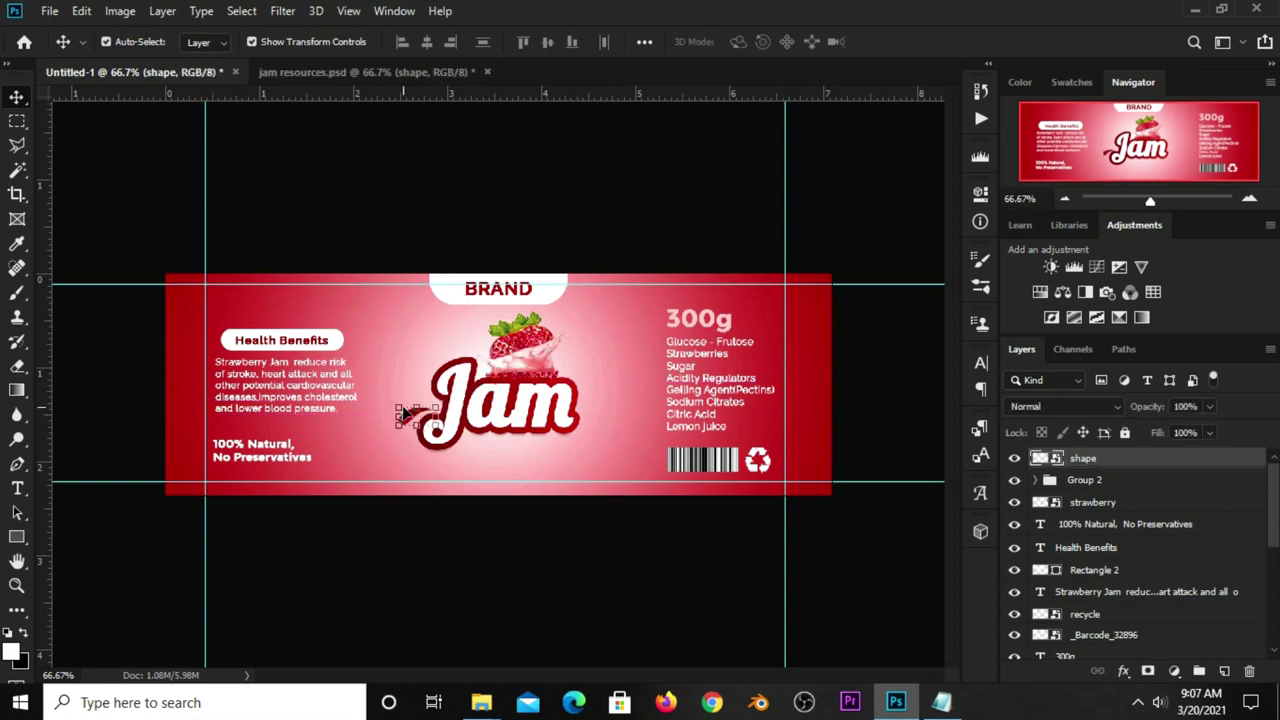
pyautogui.click(404, 412)
pyautogui.click(404, 410)
pyautogui.hotkey('ctrl', 't')
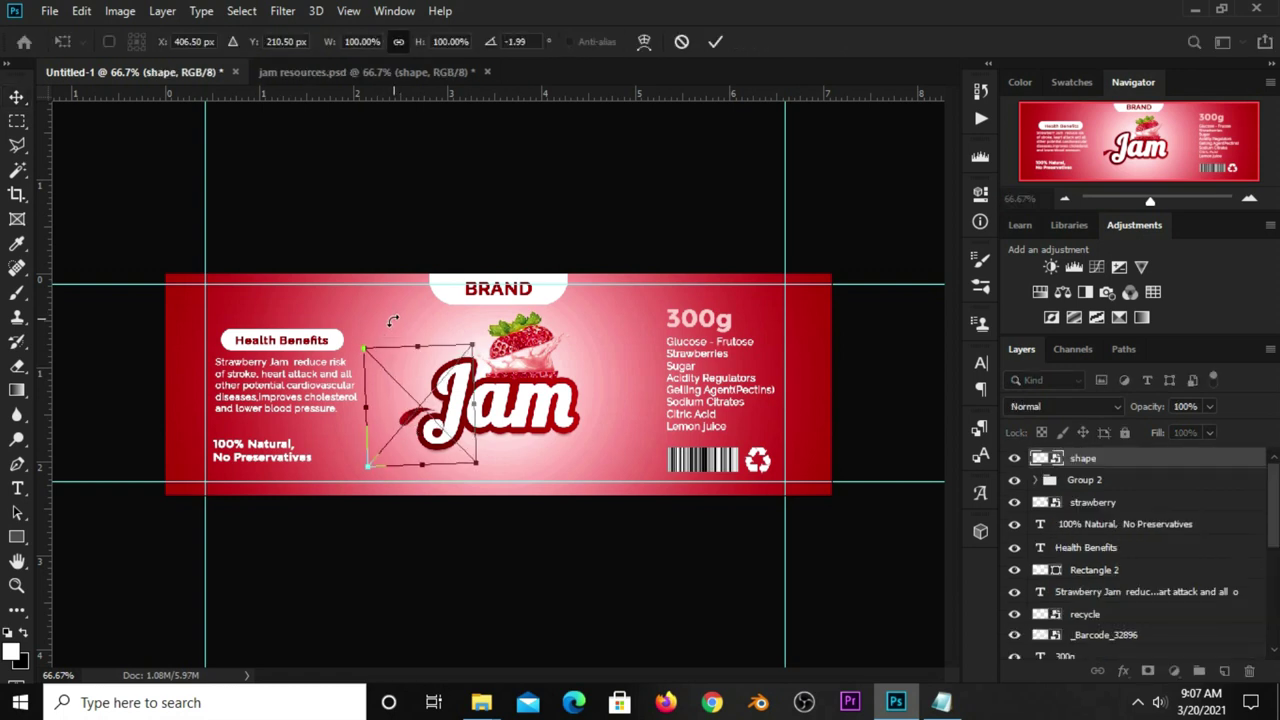
pyautogui.moveTo(395, 316); pyautogui.dragTo(388, 322)
pyautogui.press('Return')
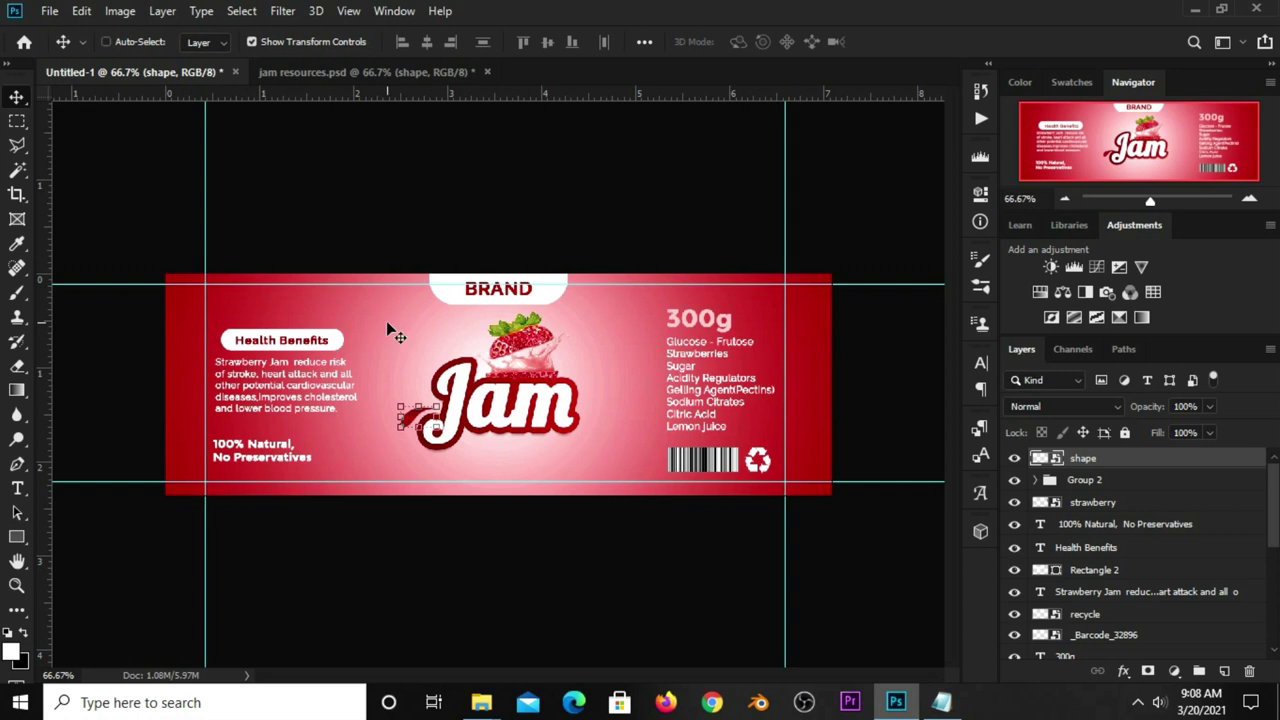
# Duplicate the splash and place the rotated copy below the end of Jam.
pyautogui.hotkey('ctrl', 'j')
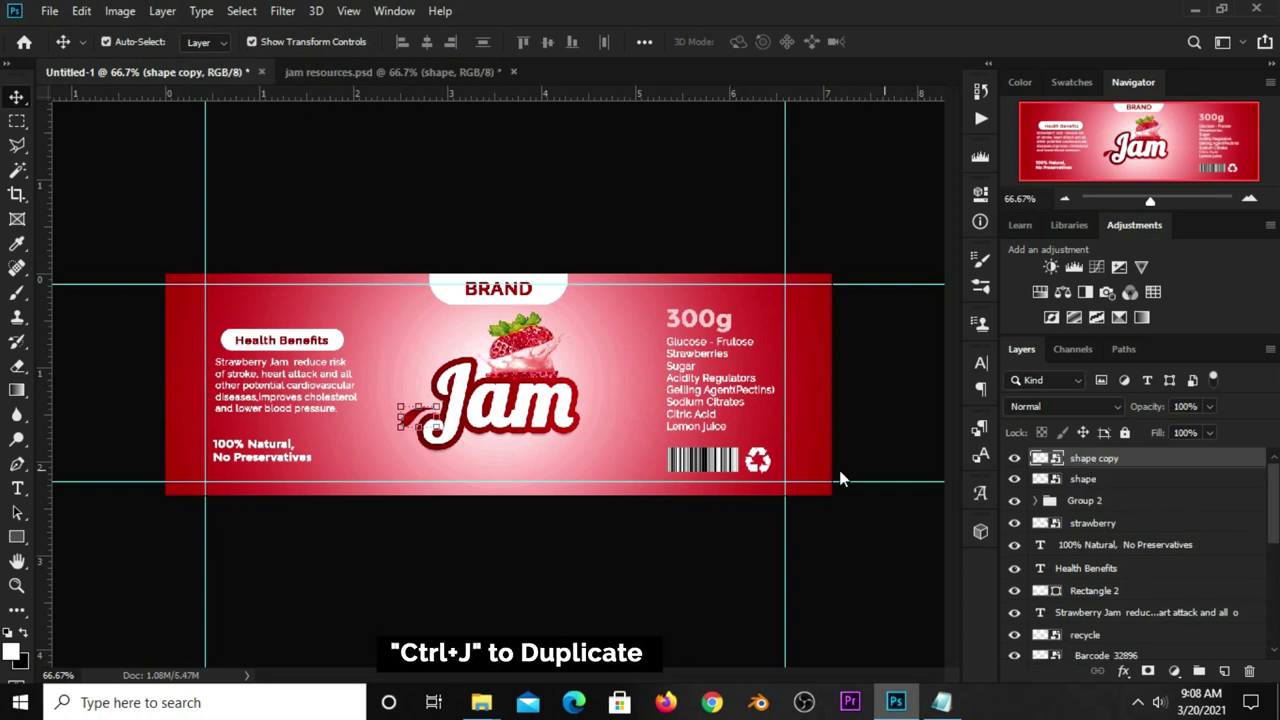
pyautogui.hotkey('ctrl', 't')
pyautogui.moveTo(470, 423); pyautogui.dragTo(572, 414)
pyautogui.moveTo(665, 435); pyautogui.dragTo(605, 485)
pyautogui.moveTo(573, 414); pyautogui.dragTo(563, 450)
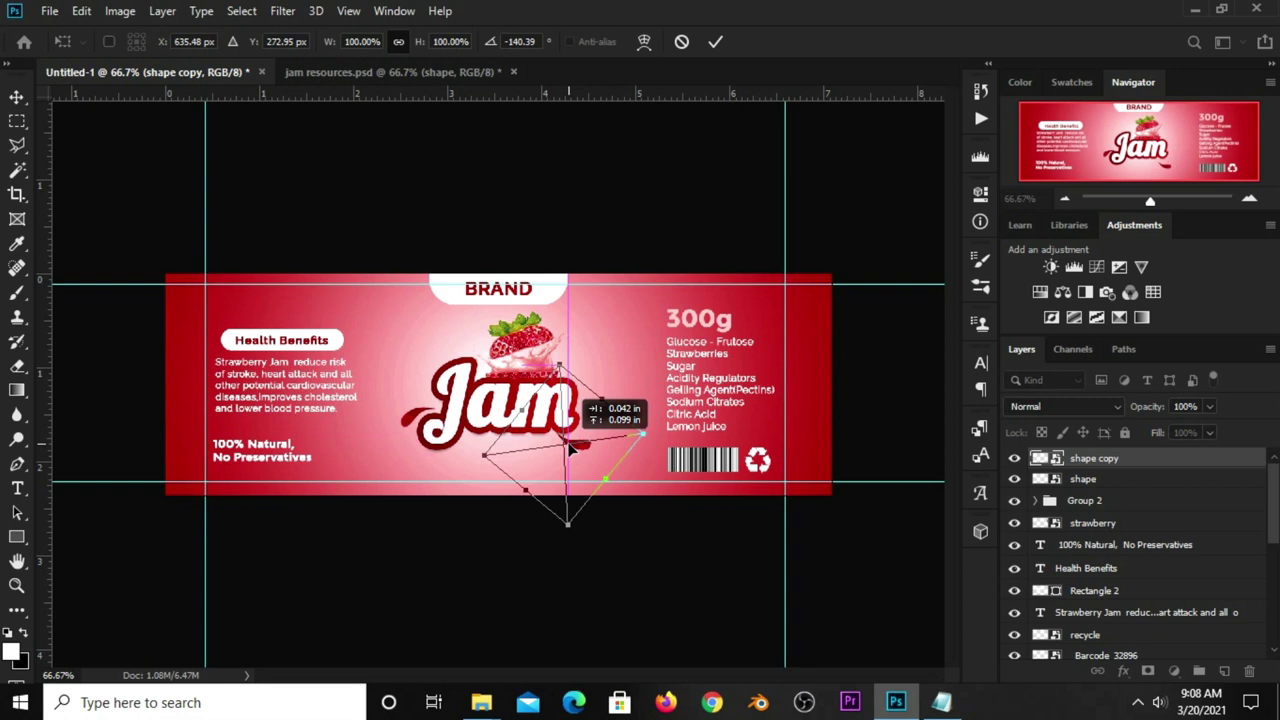
pyautogui.press('Return')
pyautogui.moveTo(571, 425); pyautogui.dragTo(569, 424)
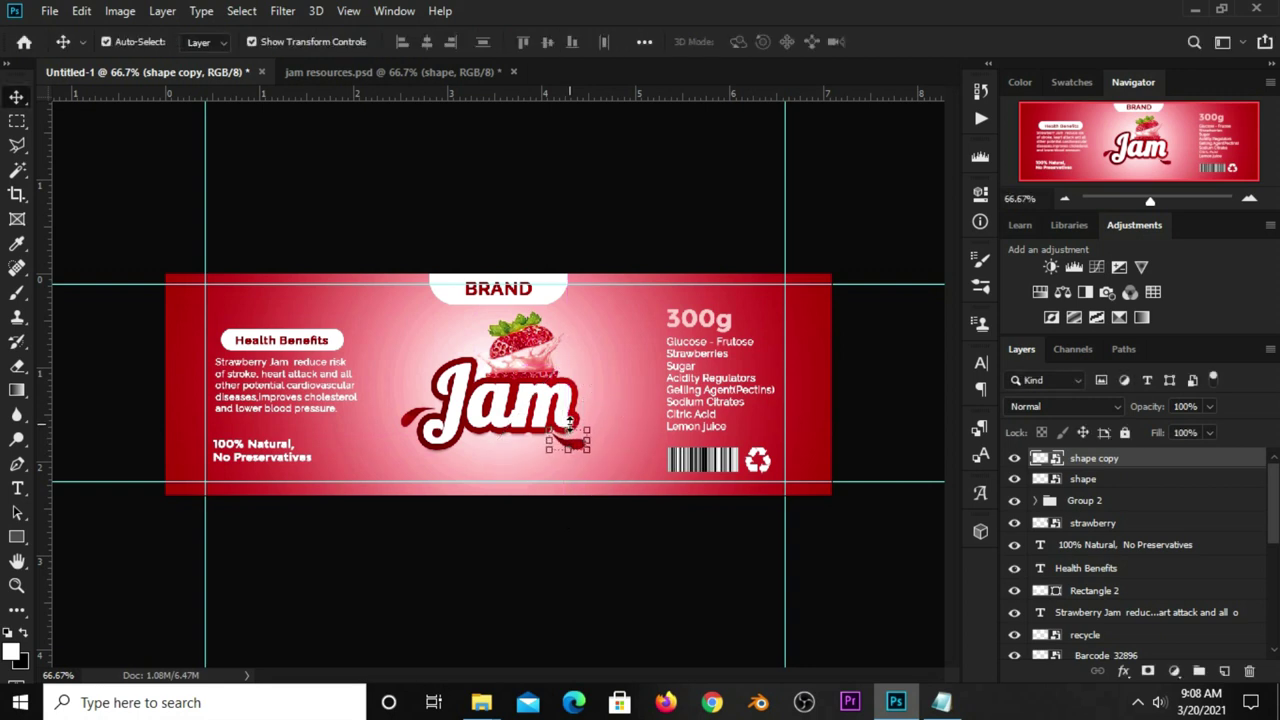
# Add a third splash copy, rotated and shrunk beside the second one.
pyautogui.hotkey('ctrl', 'j')
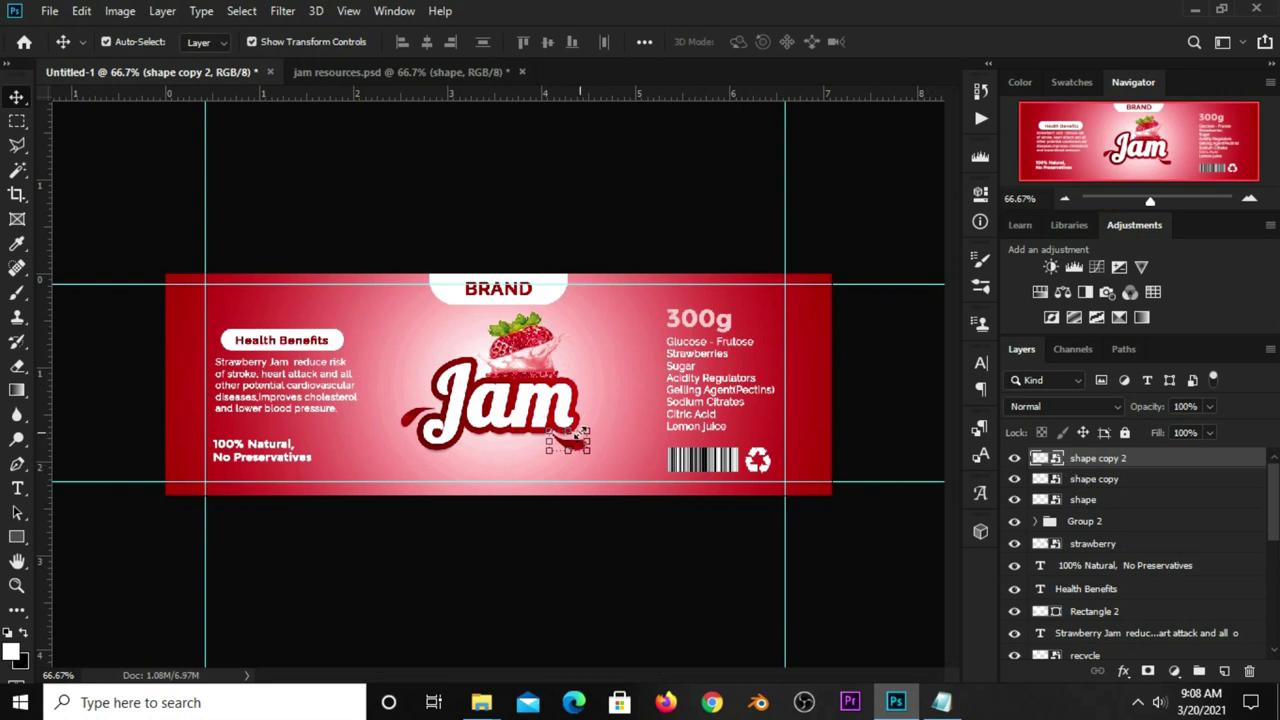
pyautogui.hotkey('ctrl', 't')
pyautogui.moveTo(614, 428)
pyautogui.mouseDown()
pyautogui.moveTo(633, 398)
pyautogui.moveTo(624, 474)
pyautogui.moveTo(578, 443)
pyautogui.moveTo(626, 426)
pyautogui.mouseUp()
pyautogui.press('Return')
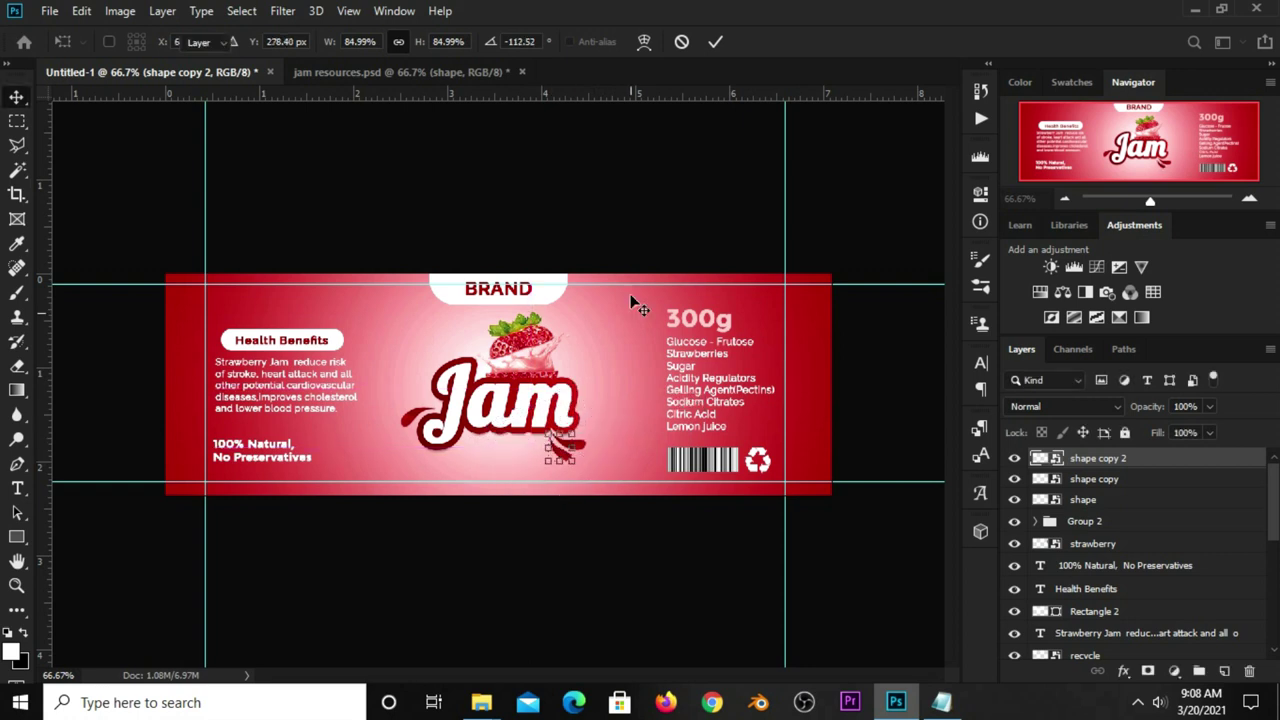
pyautogui.click(634, 242)
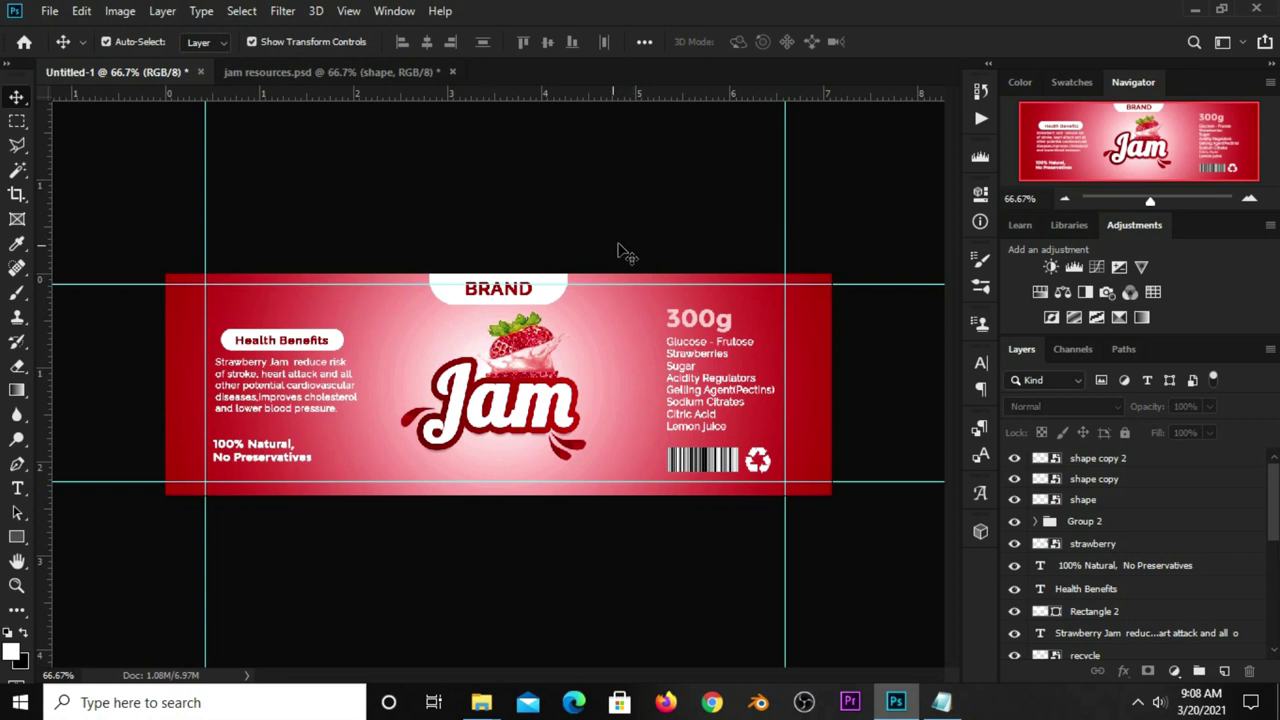
pyautogui.click(327, 74)
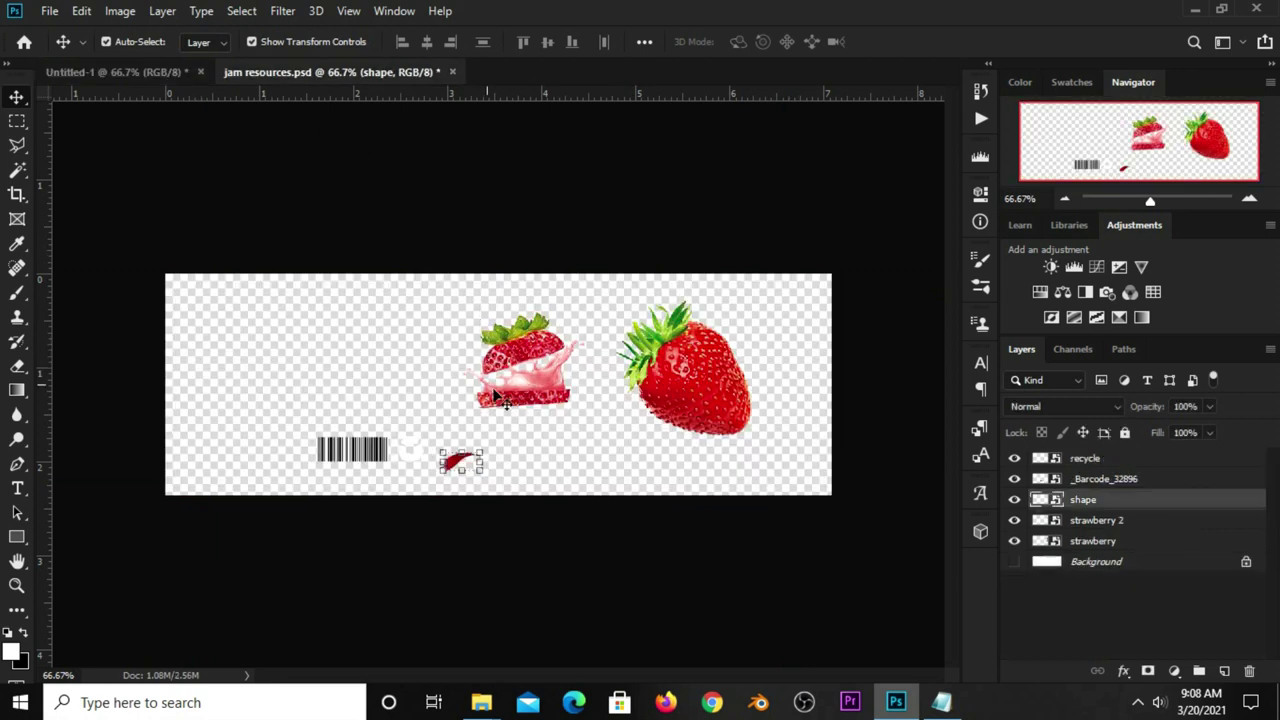
# Place the whole strawberry scaled to 6.28% at the label's top edge near 300g, then duplicate it.
pyautogui.click(685, 386)
pyautogui.click(118, 72)
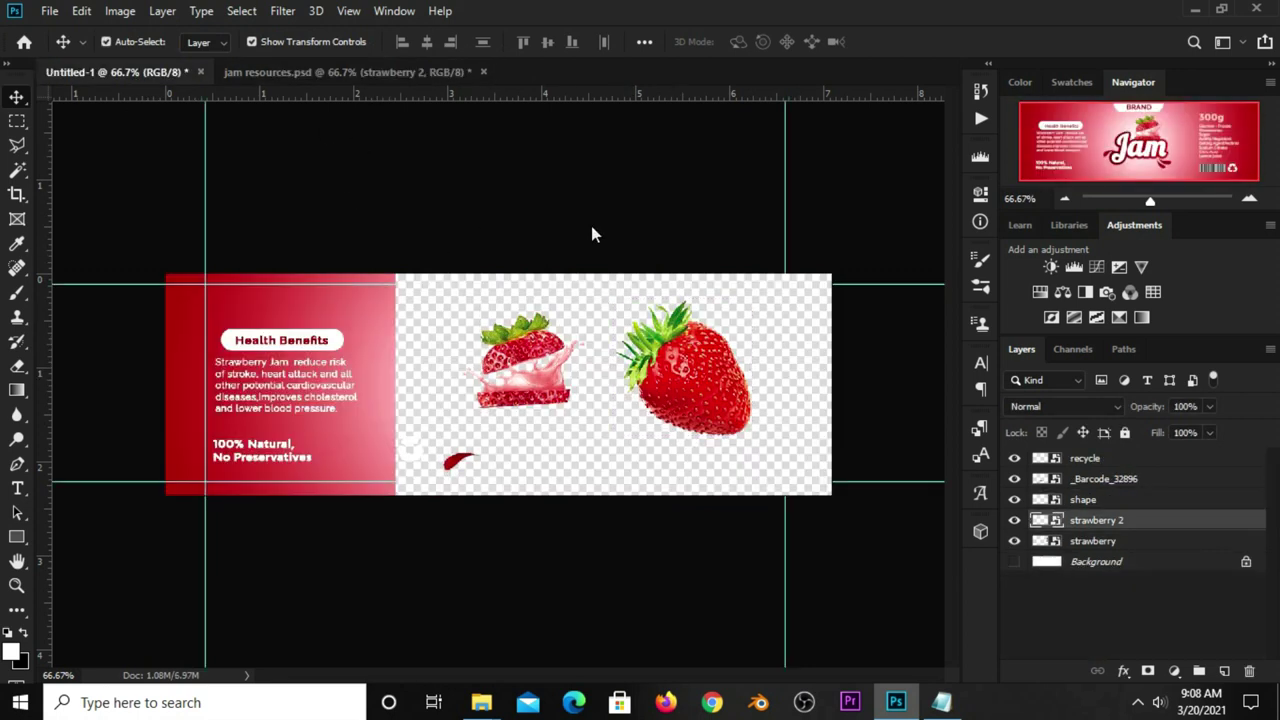
pyautogui.moveTo(496, 395)
pyautogui.mouseDown()
pyautogui.moveTo(585, 363)
pyautogui.moveTo(645, 288)
pyautogui.mouseUp()
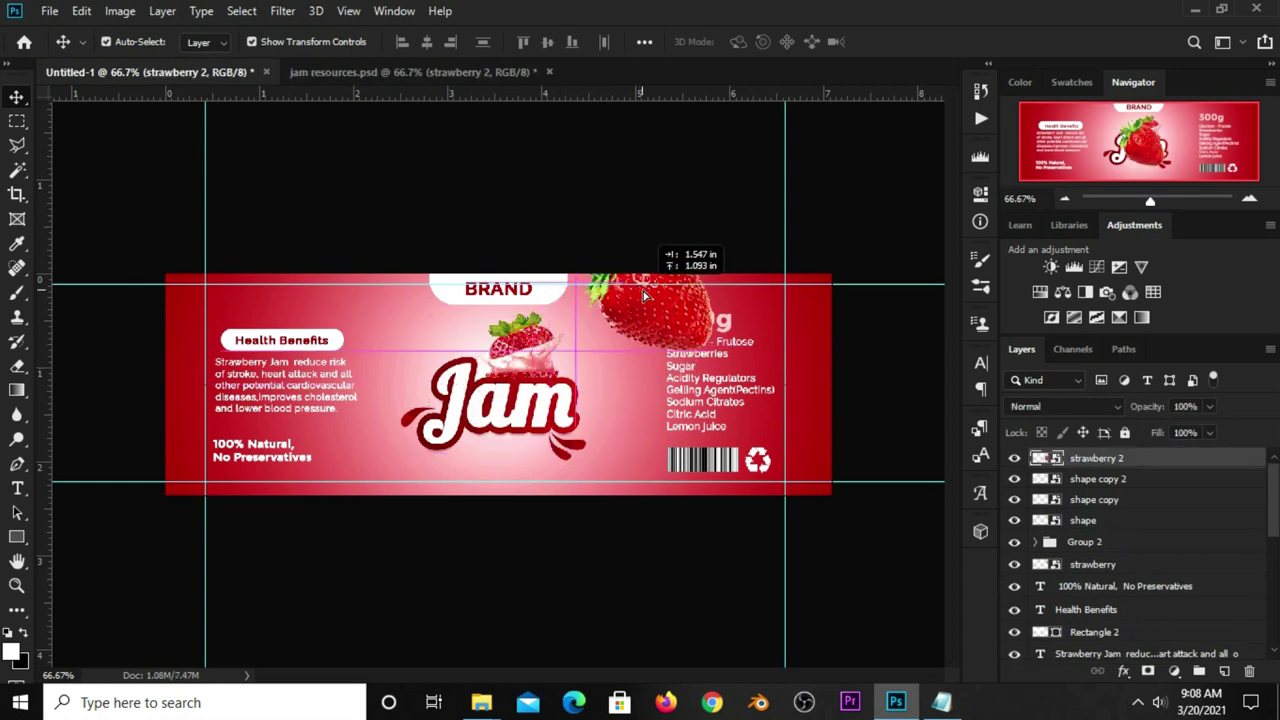
pyautogui.hotkey('ctrl', 't')
pyautogui.moveTo(640, 193)
pyautogui.mouseDown()
pyautogui.moveTo(640, 290)
pyautogui.moveTo(622, 299)
pyautogui.mouseUp()
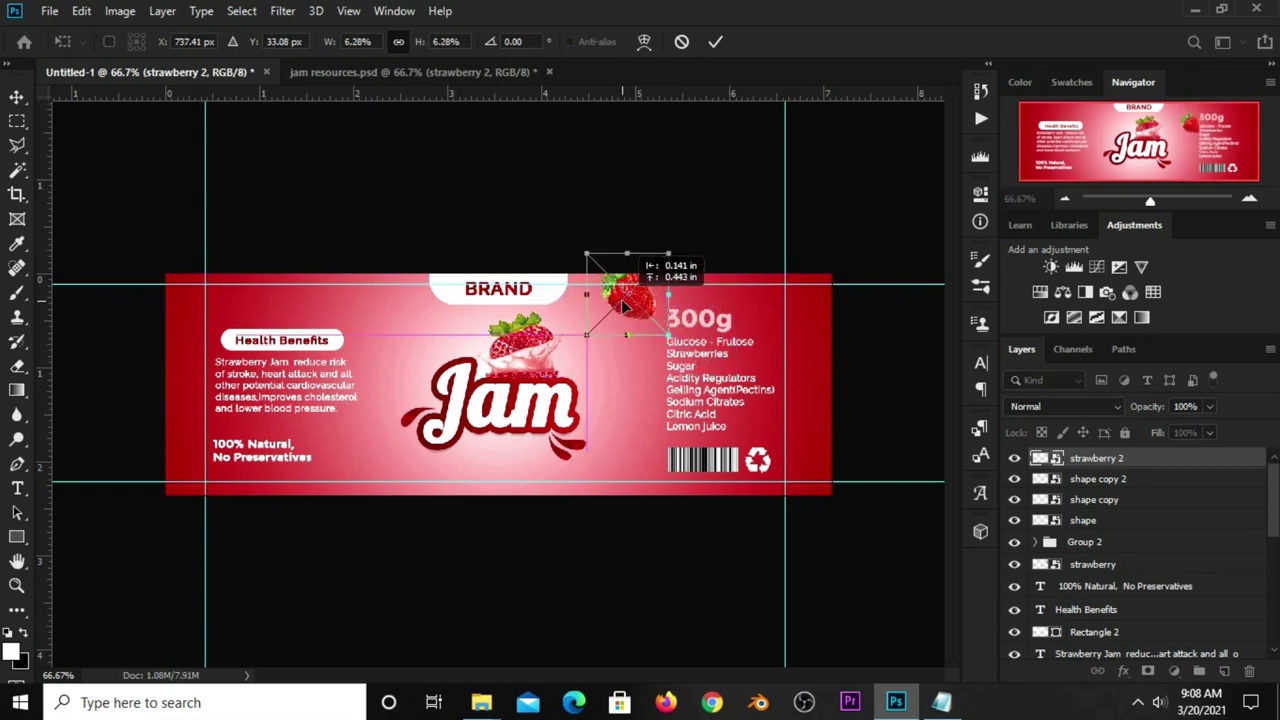
pyautogui.click(715, 41)
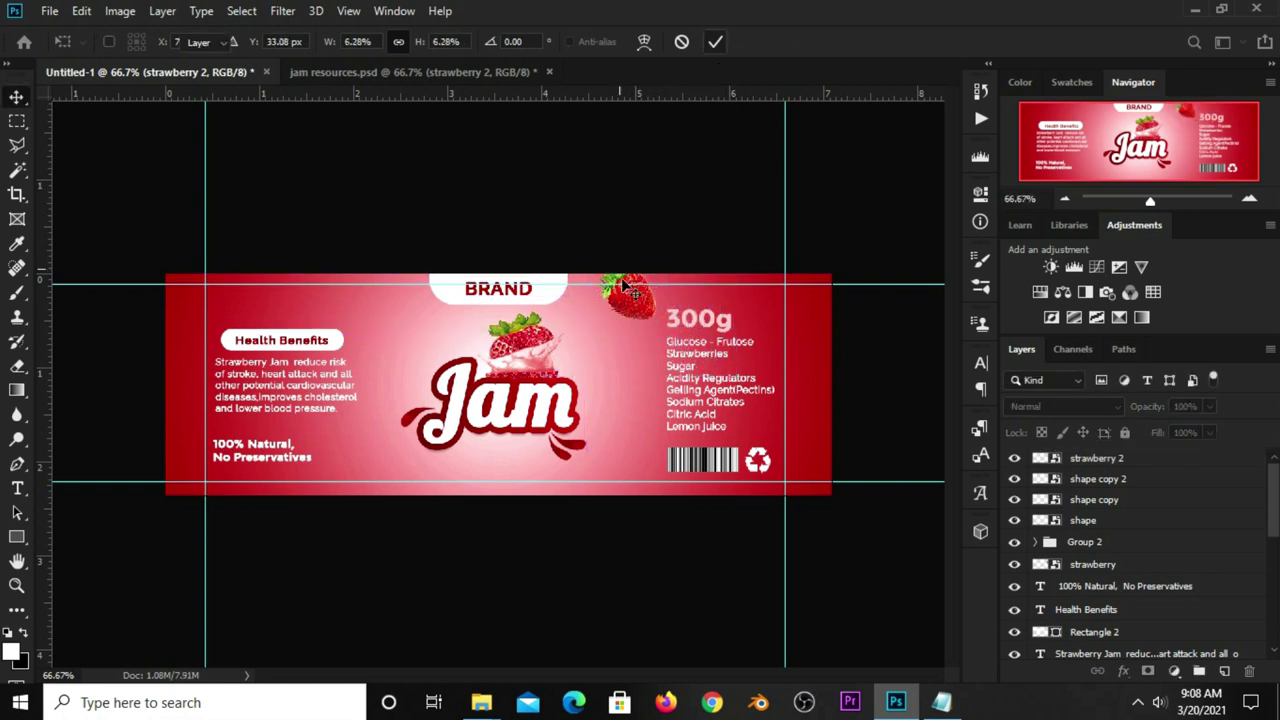
pyautogui.press('Return')
pyautogui.moveTo(622, 287); pyautogui.dragTo(631, 300)
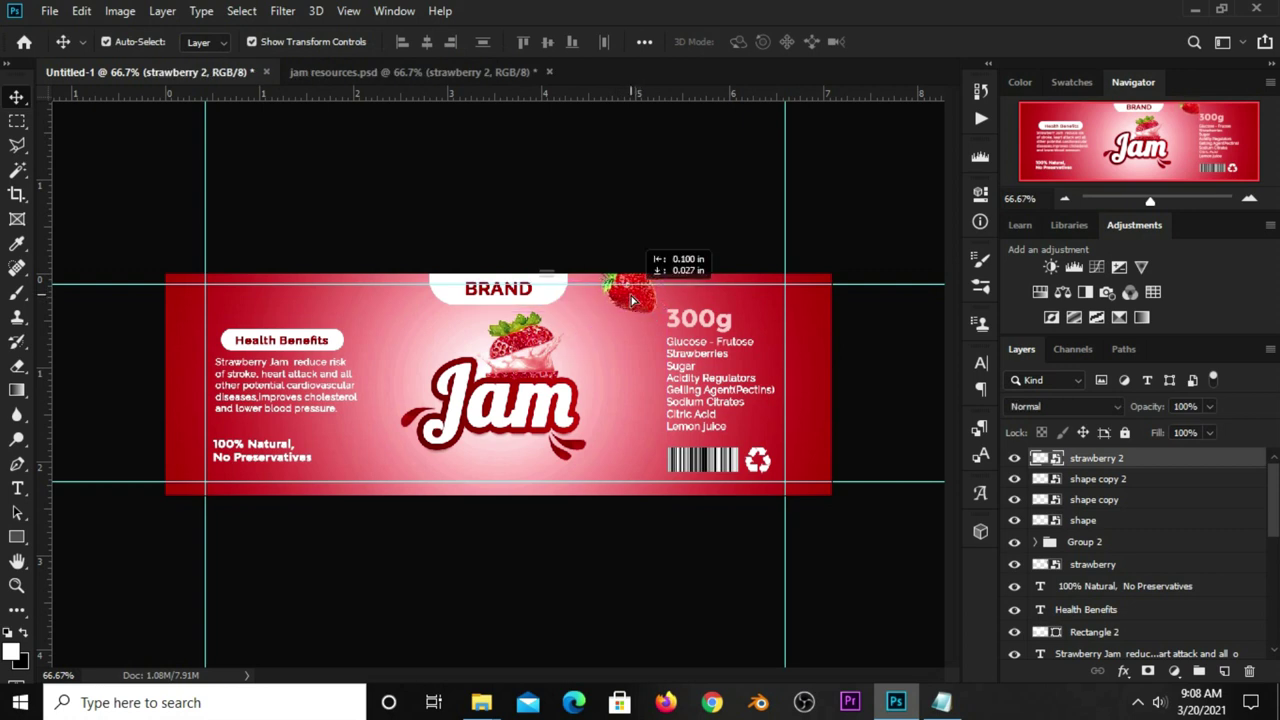
pyautogui.hotkey('ctrl', 'j')
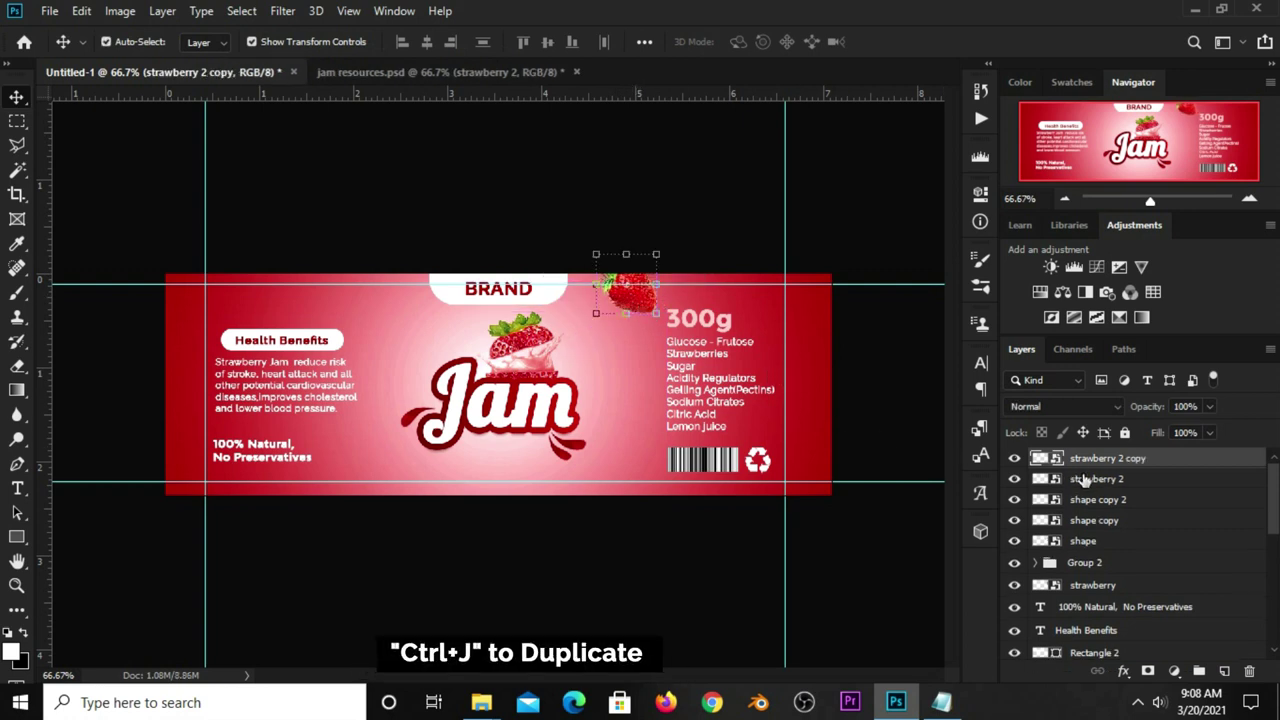
# Move the strawberry copy to the lower-left beside Jam and resize it.
pyautogui.moveTo(641, 296)
pyautogui.mouseDown()
pyautogui.moveTo(413, 425)
pyautogui.moveTo(447, 393)
pyautogui.moveTo(380, 462)
pyautogui.mouseUp()
pyautogui.hotkey('ctrl', 't')
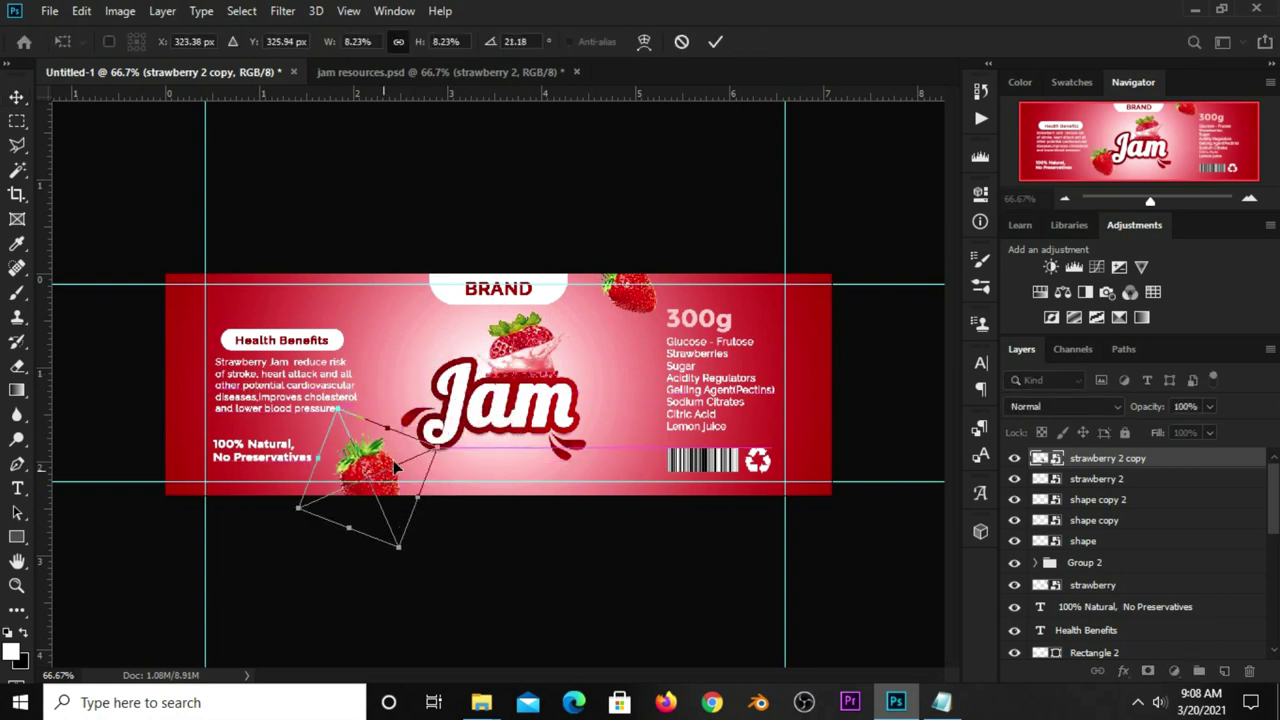
pyautogui.press('Return')
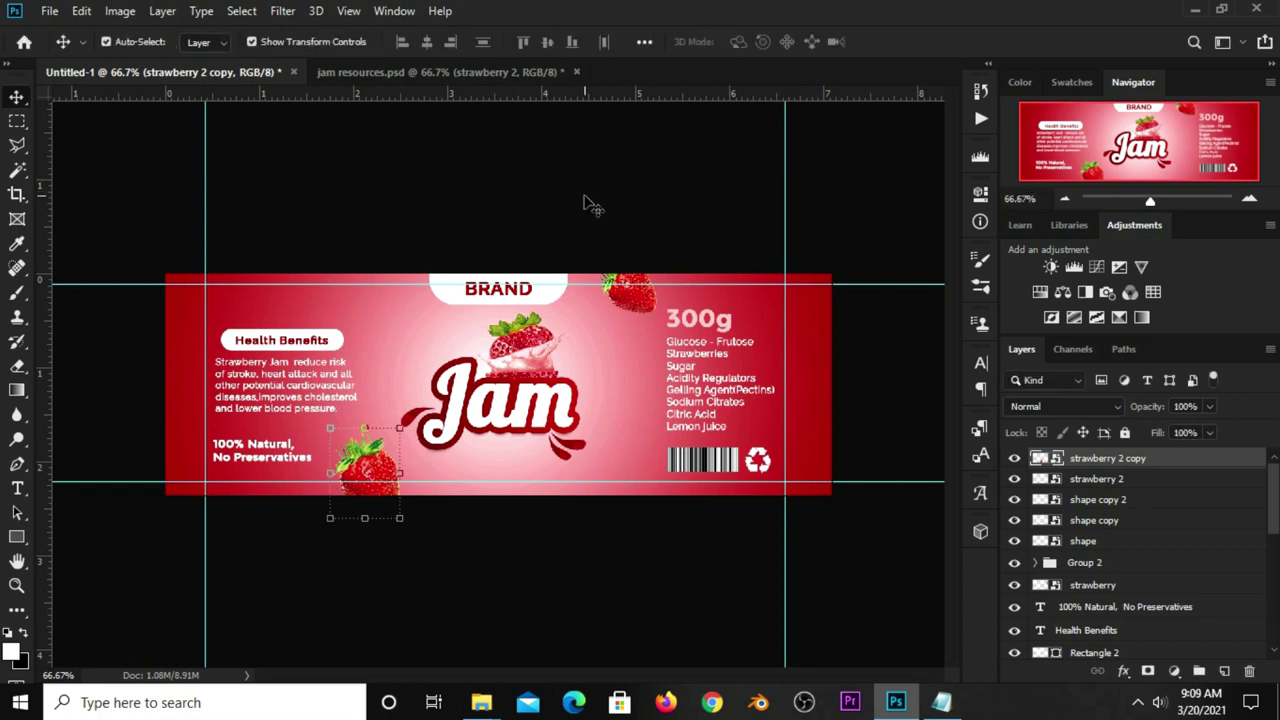
# Add a second strawberry copy right of Jam, shrunk and rotated.
pyautogui.hotkey('ctrl', 'j')
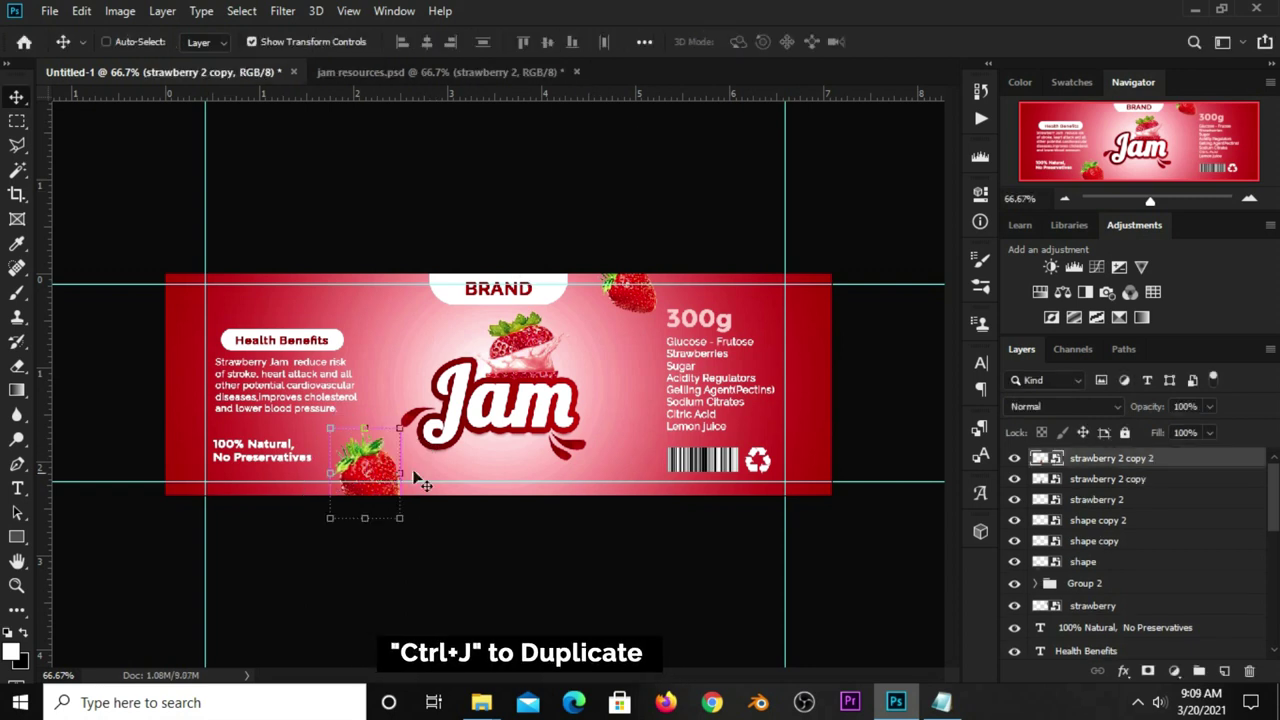
pyautogui.moveTo(368, 468); pyautogui.dragTo(623, 368)
pyautogui.moveTo(653, 314)
pyautogui.mouseDown()
pyautogui.moveTo(650, 360)
pyautogui.moveTo(690, 402)
pyautogui.moveTo(518, 365)
pyautogui.mouseUp()
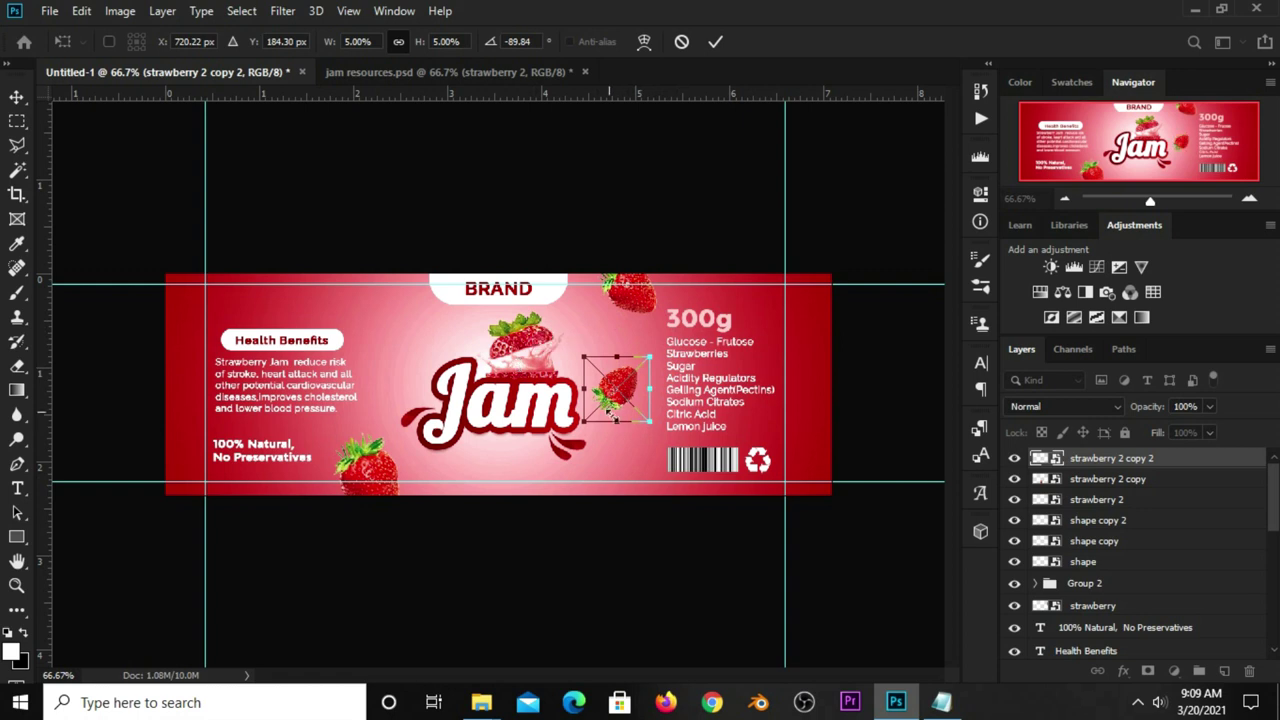
pyautogui.moveTo(582, 421); pyautogui.dragTo(591, 424)
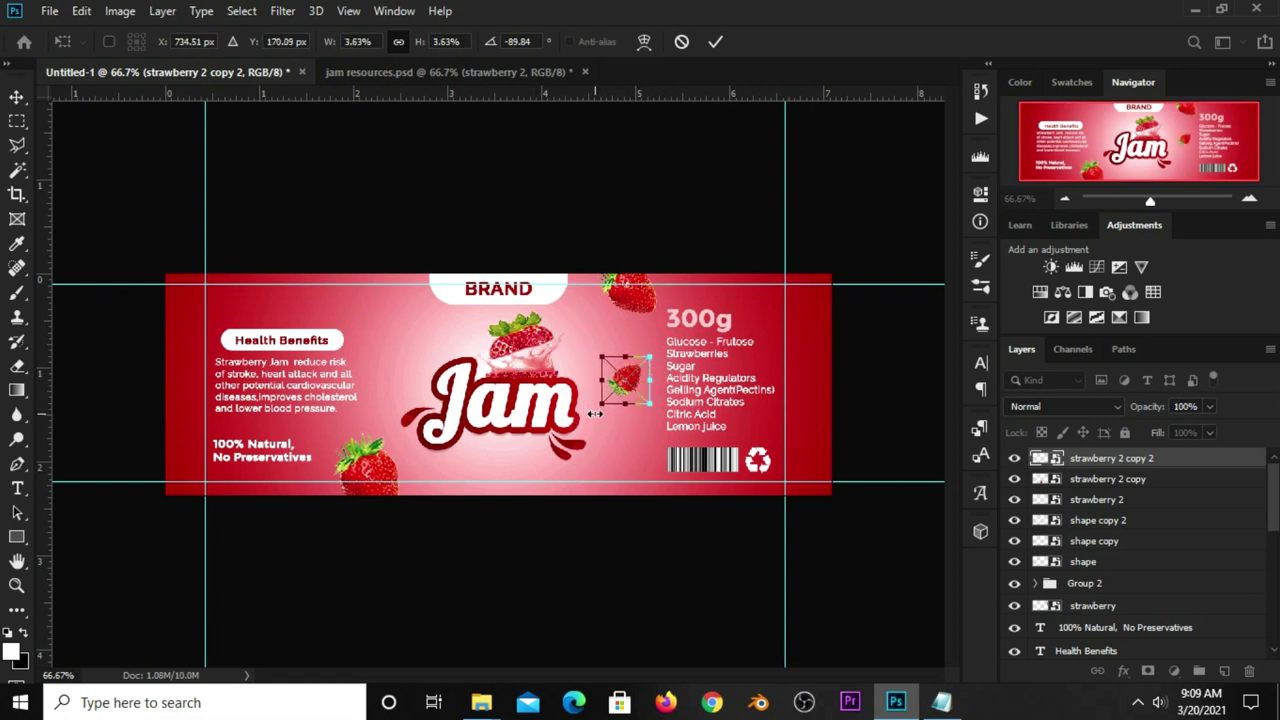
pyautogui.press('Return')
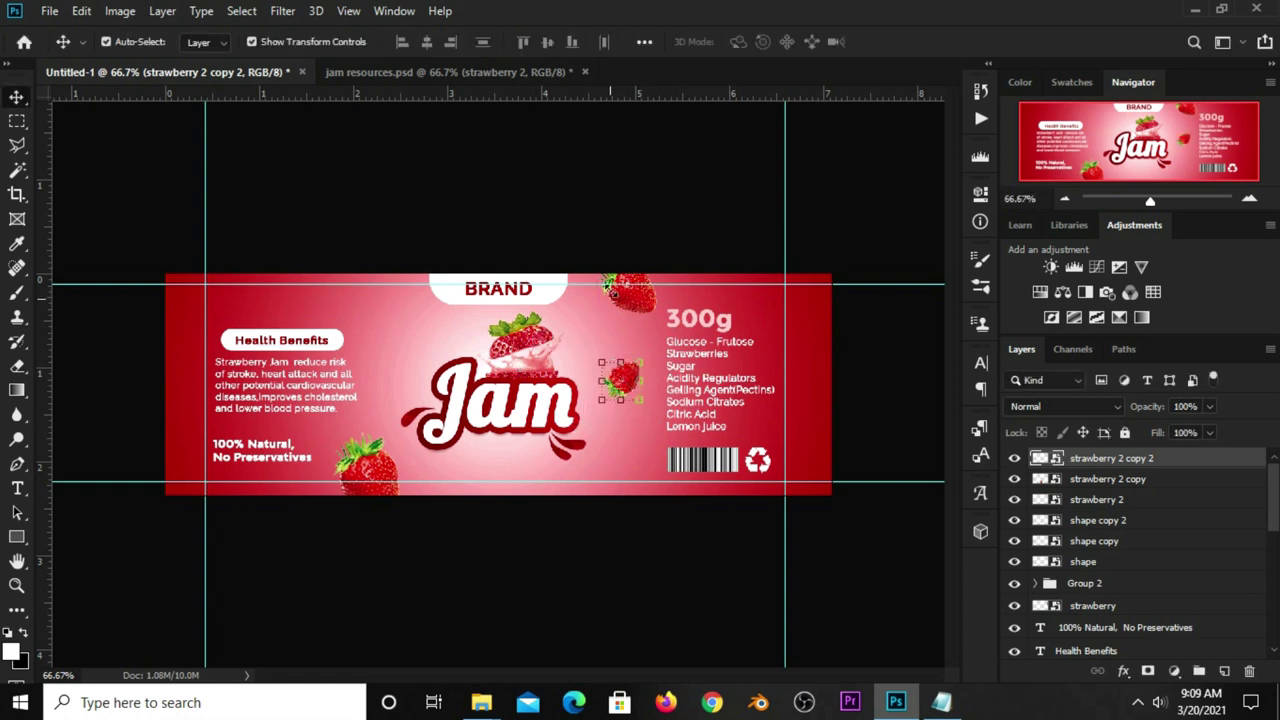
# Add a third small rotated strawberry copy above-left of the Jam title.
pyautogui.moveTo(630, 390); pyautogui.dragTo(628, 393)
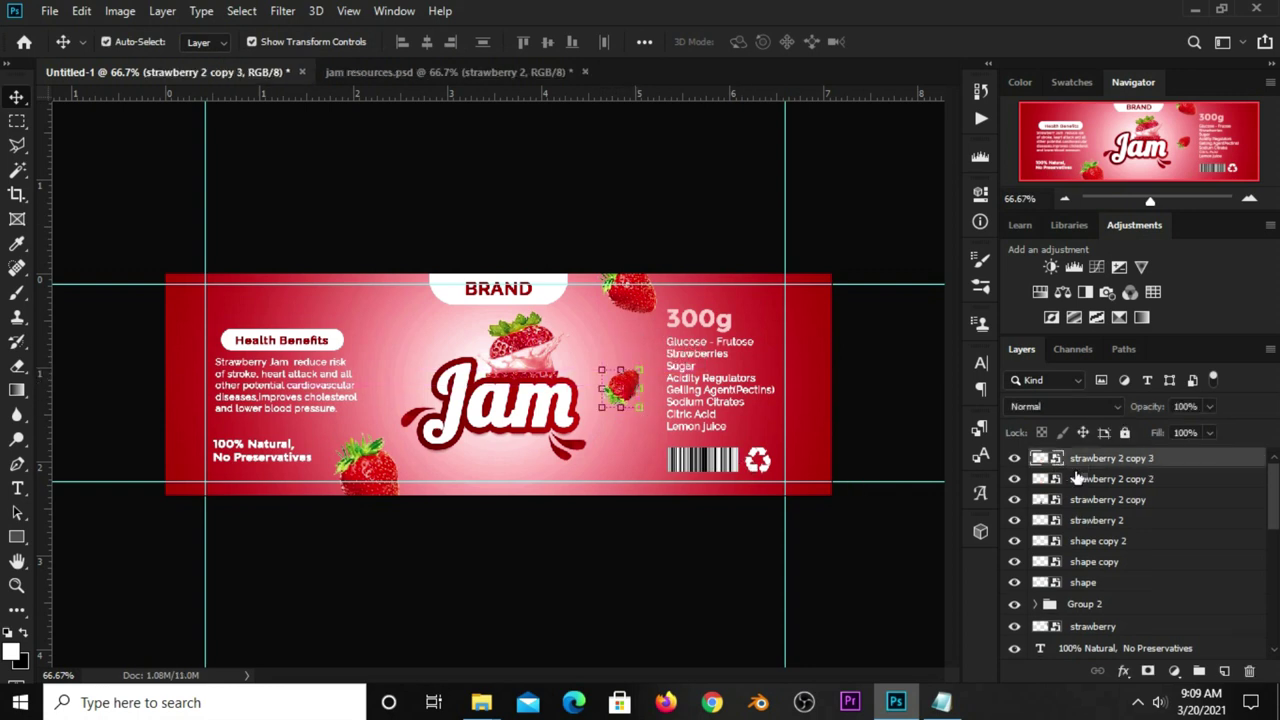
pyautogui.moveTo(624, 398)
pyautogui.mouseDown()
pyautogui.moveTo(414, 372)
pyautogui.moveTo(394, 272)
pyautogui.mouseUp()
pyautogui.hotkey('ctrl', 't')
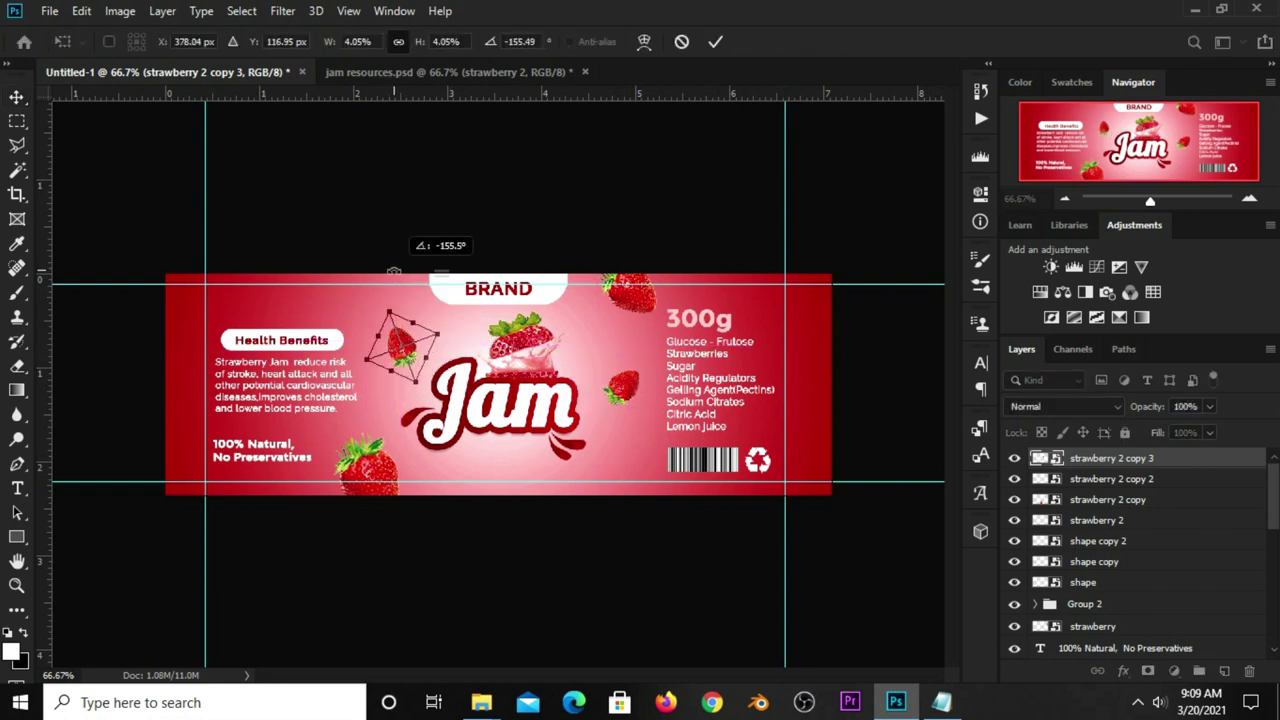
pyautogui.press('Return')
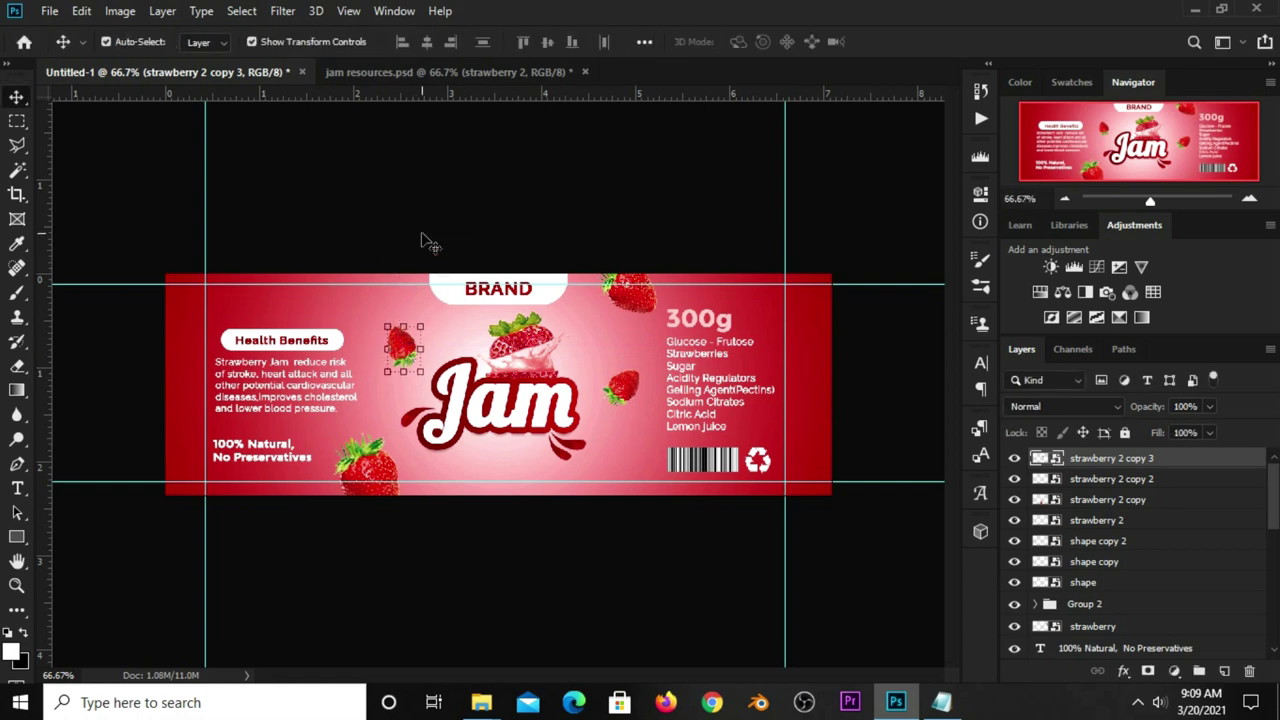
# Apply a 1.0-pixel Gaussian Blur to strawberry 2 copy 3 and duplicate it as copy 4.
pyautogui.click(283, 12)
pyautogui.moveTo(292, 224)
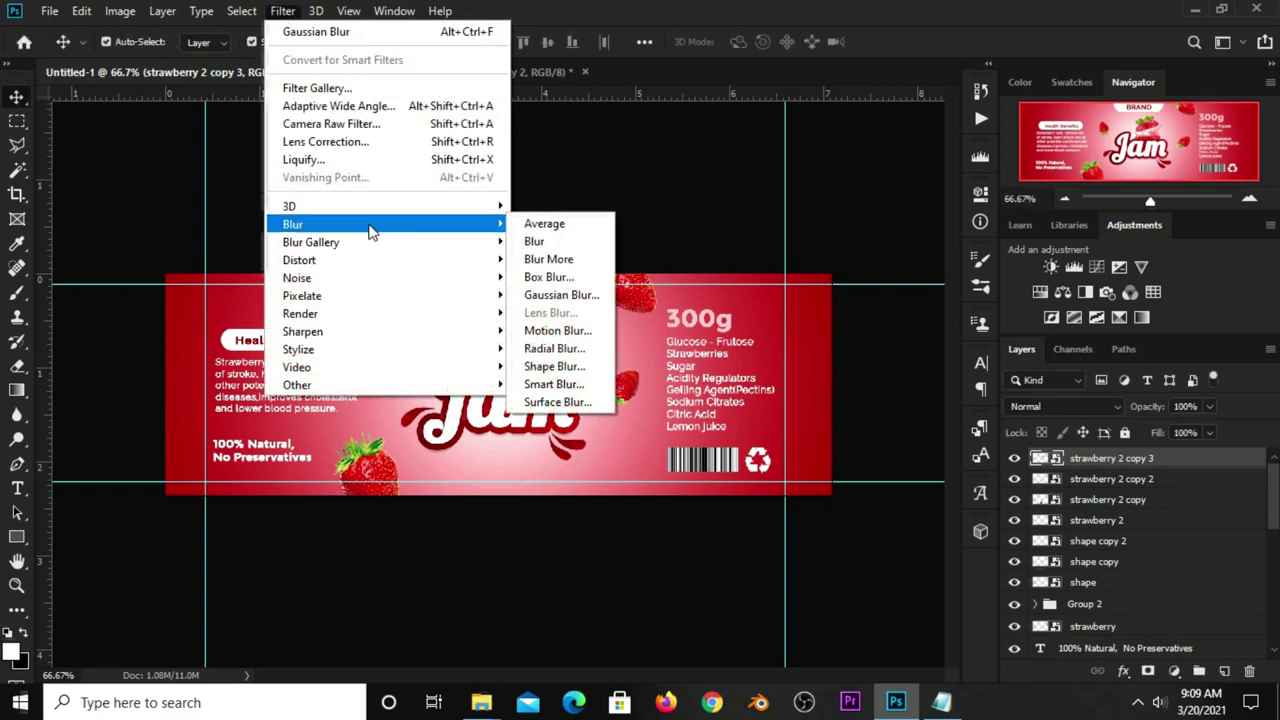
pyautogui.click(561, 295)
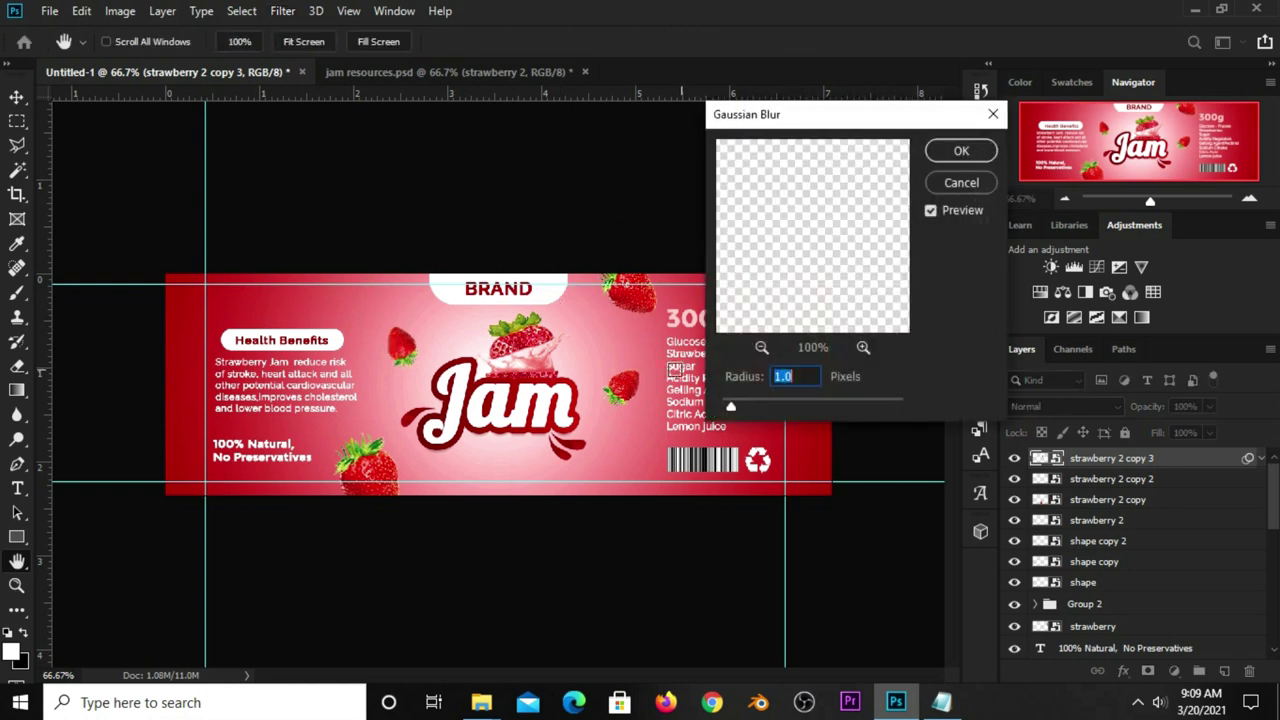
pyautogui.click(960, 151)
pyautogui.click(1013, 458)
pyautogui.hotkey('ctrl', 'j')
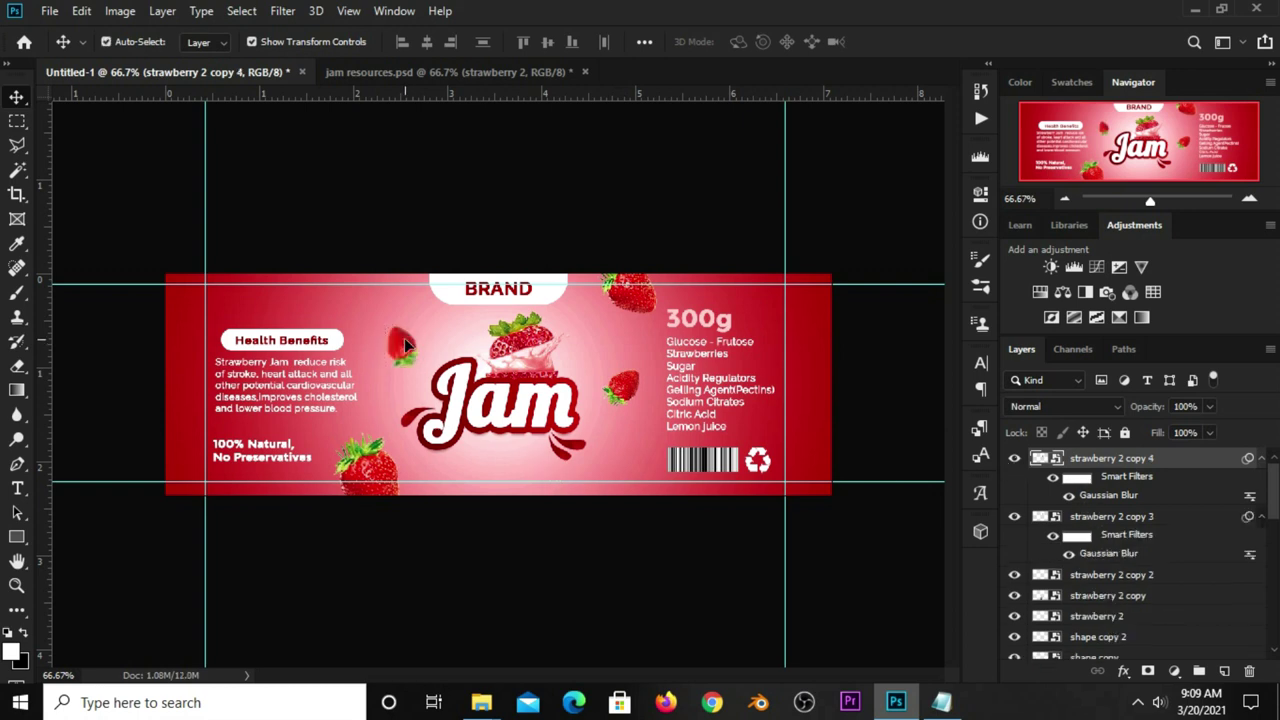
# Move the blurred strawberry copy below Jam, then rotate and scale it.
pyautogui.moveTo(405, 345); pyautogui.dragTo(521, 455)
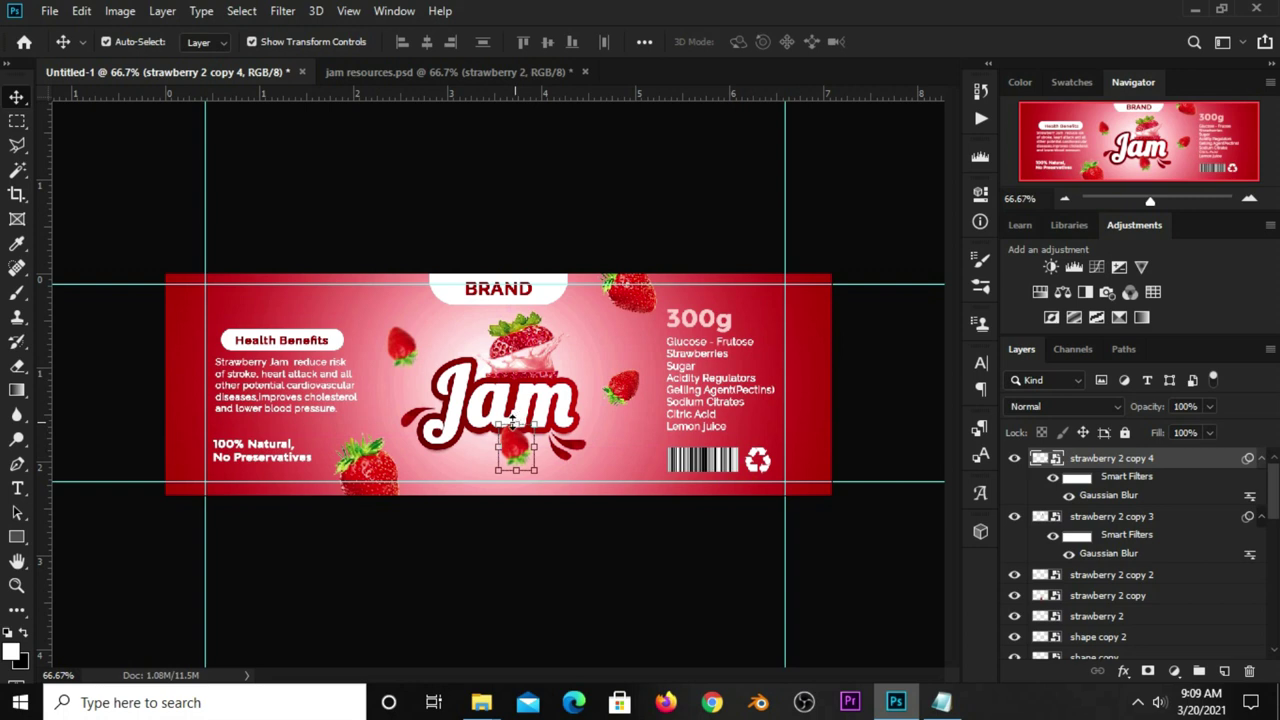
pyautogui.click(512, 421)
pyautogui.click(655, 287)
pyautogui.moveTo(540, 476)
pyautogui.mouseDown()
pyautogui.moveTo(540, 395)
pyautogui.moveTo(505, 437)
pyautogui.mouseUp()
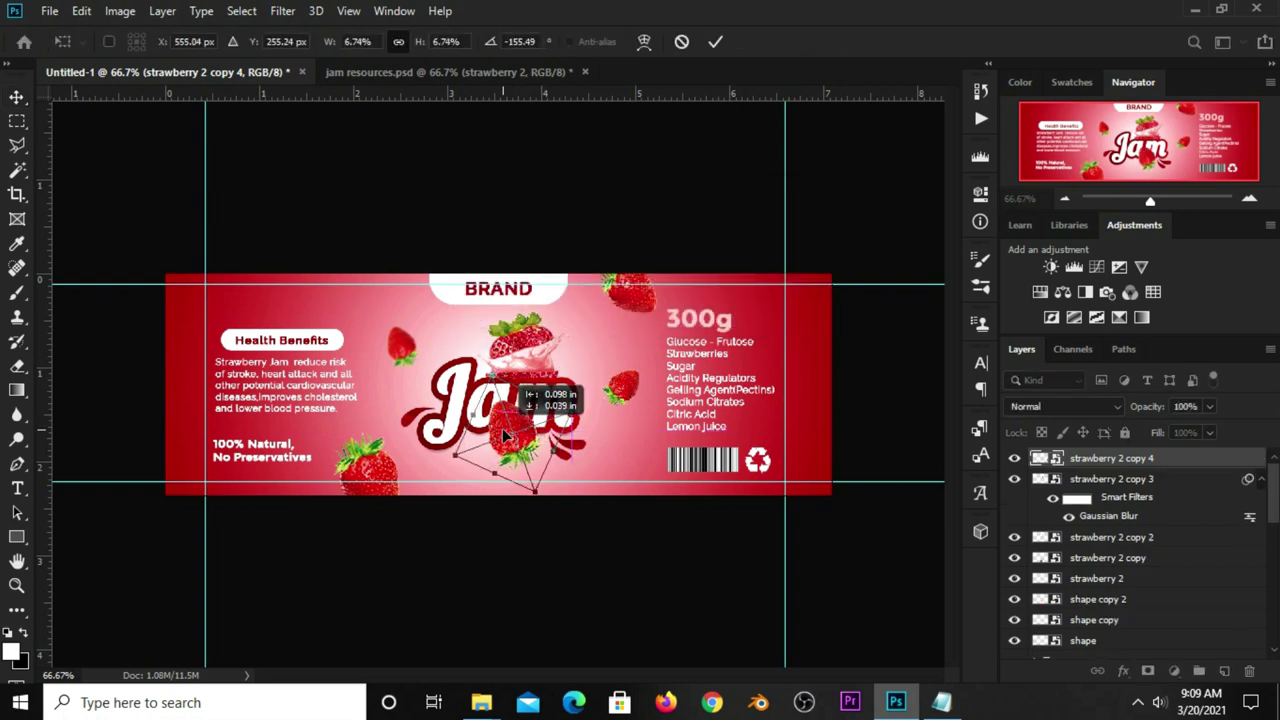
pyautogui.moveTo(535, 492); pyautogui.dragTo(523, 430)
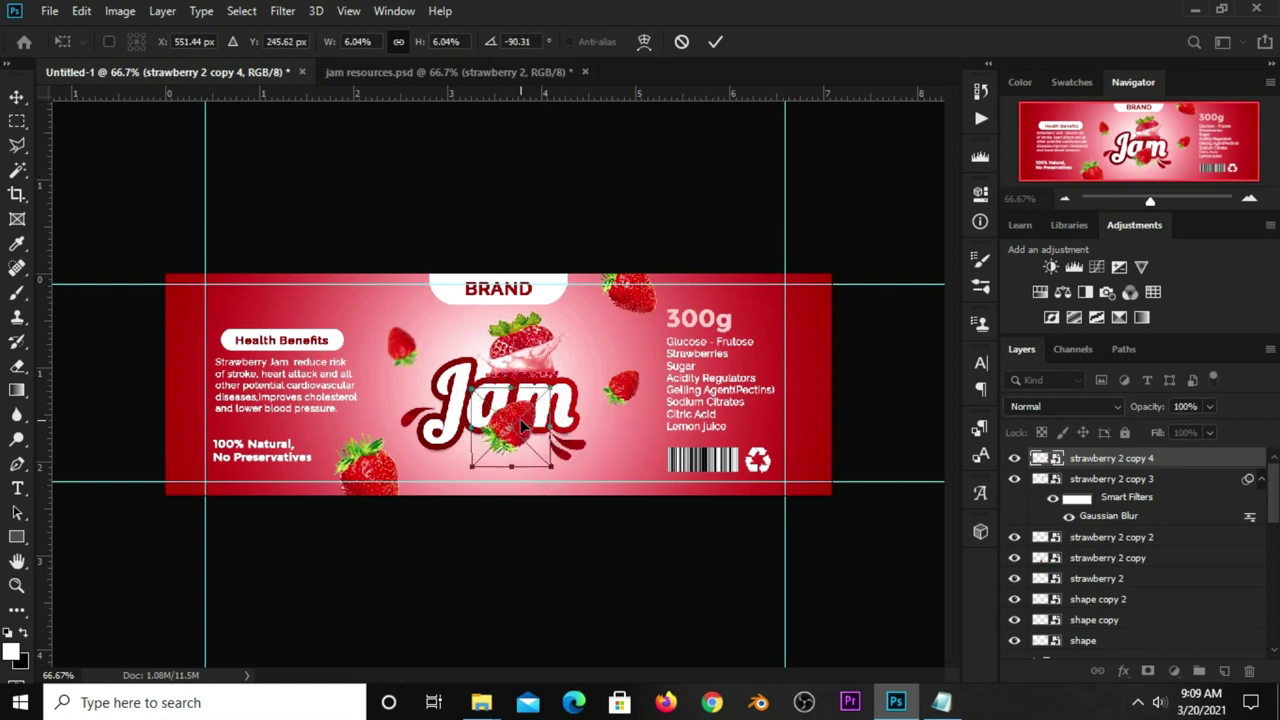
pyautogui.click(715, 42)
pyautogui.hotkey('ctrl', 'alt', 'f')
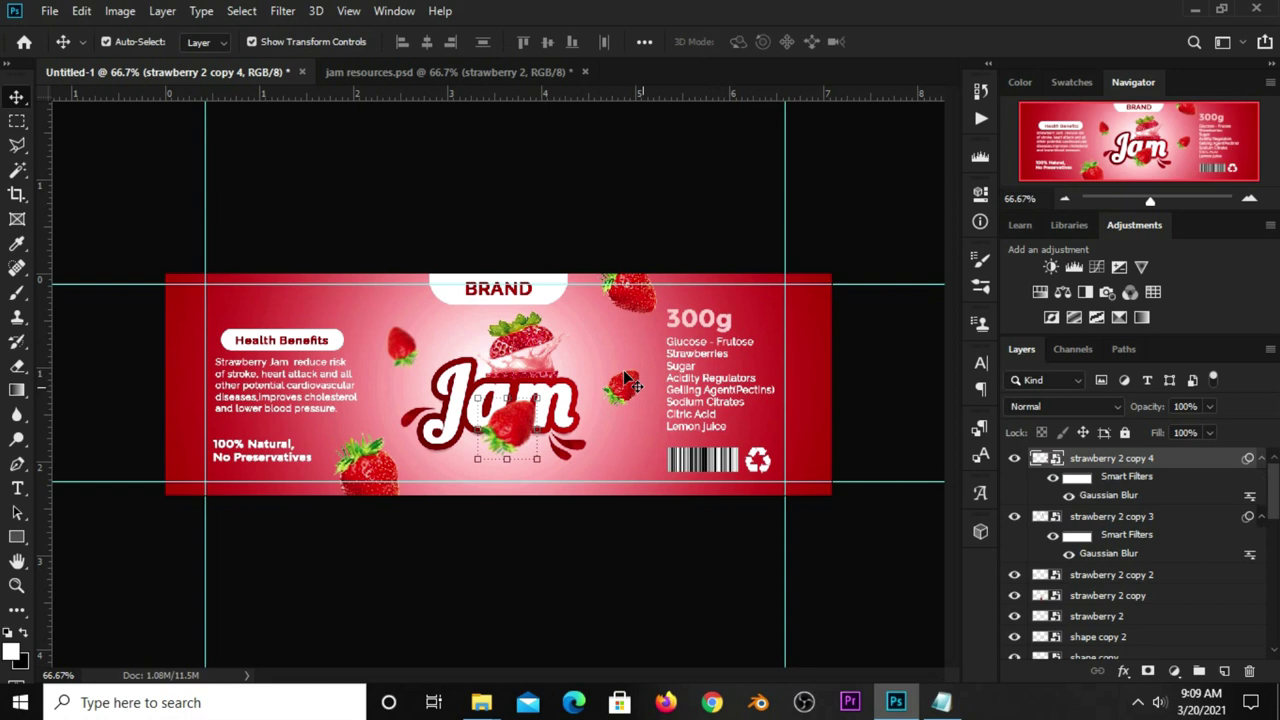
# Put the blurred strawberry layer below Group 2 and shrink it to about 5.14% under Jam.
pyautogui.moveTo(1098, 470); pyautogui.dragTo(1070, 656)
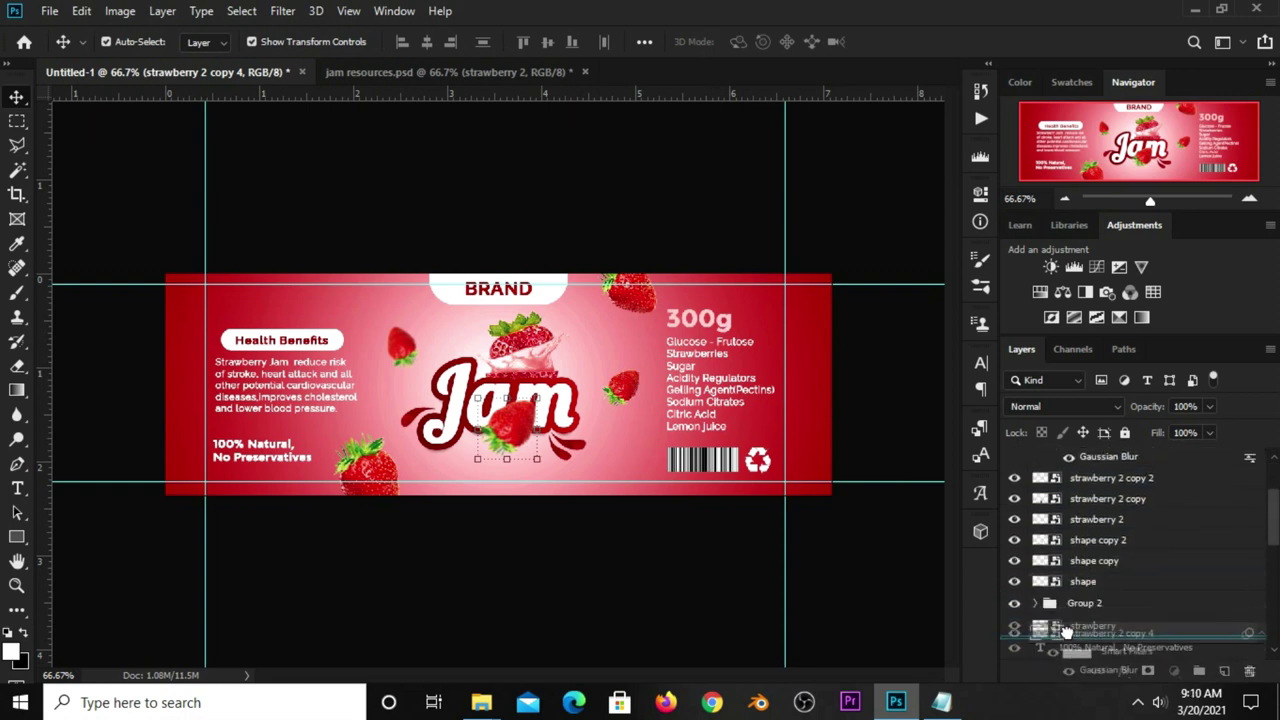
pyautogui.moveTo(1070, 656); pyautogui.dragTo(1068, 615)
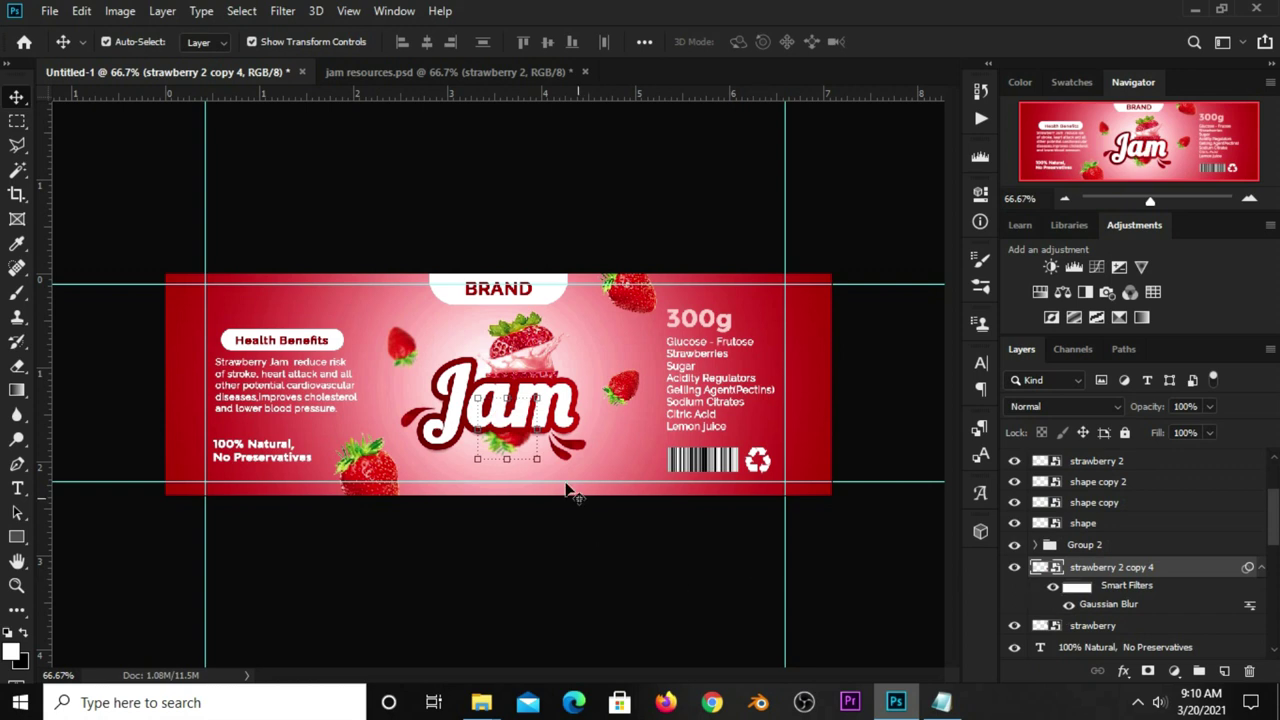
pyautogui.click(507, 398)
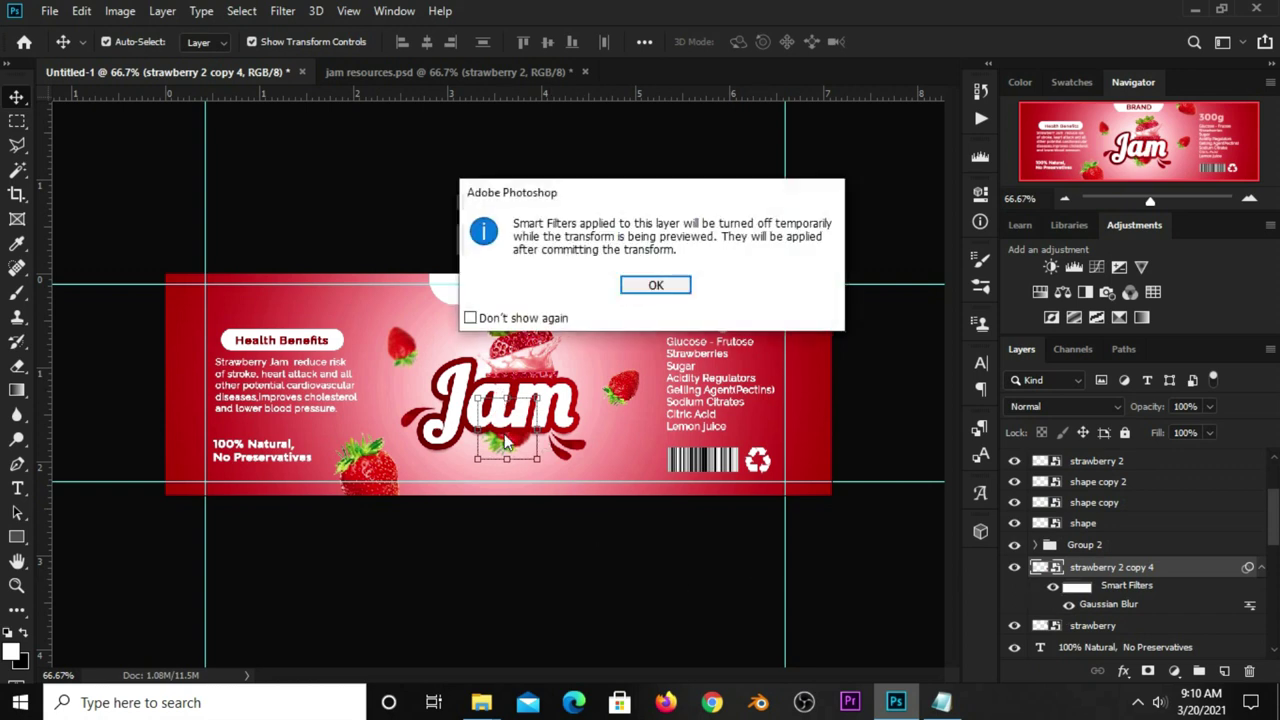
pyautogui.click(662, 288)
pyautogui.moveTo(511, 412); pyautogui.dragTo(508, 443)
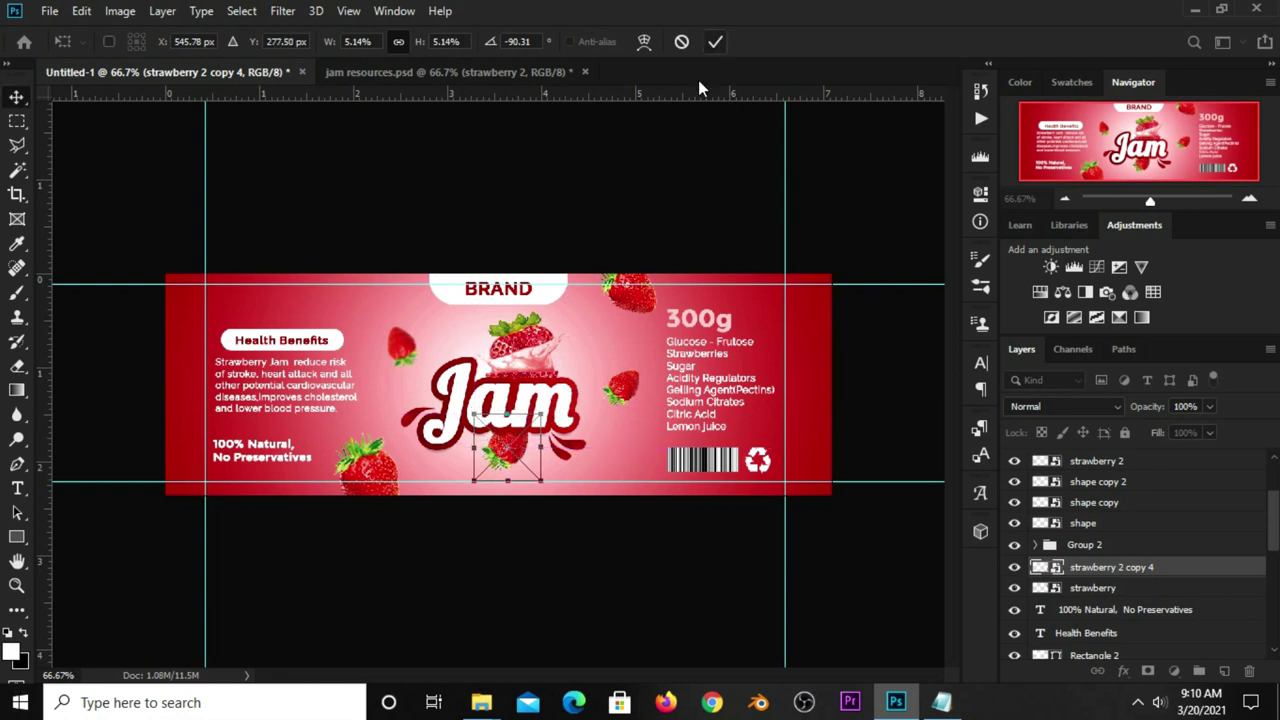
pyautogui.click(715, 41)
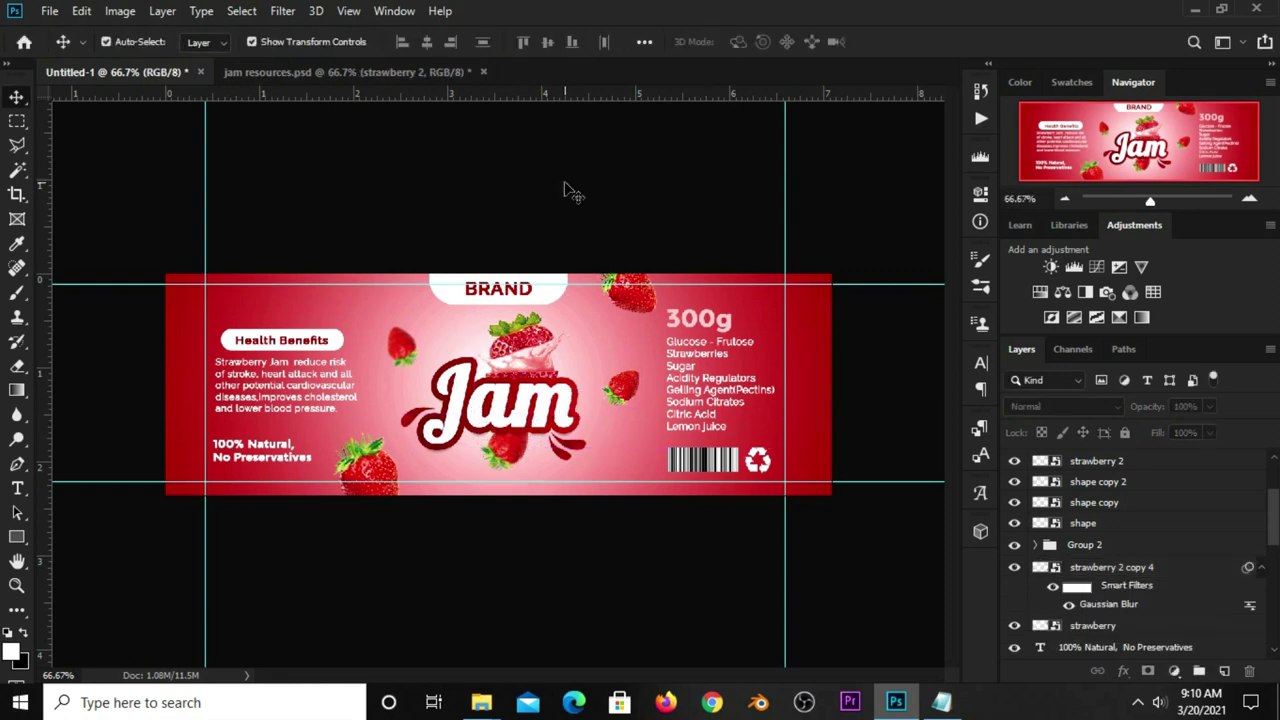
# Clear all guides from the label canvas.
pyautogui.click(348, 11)
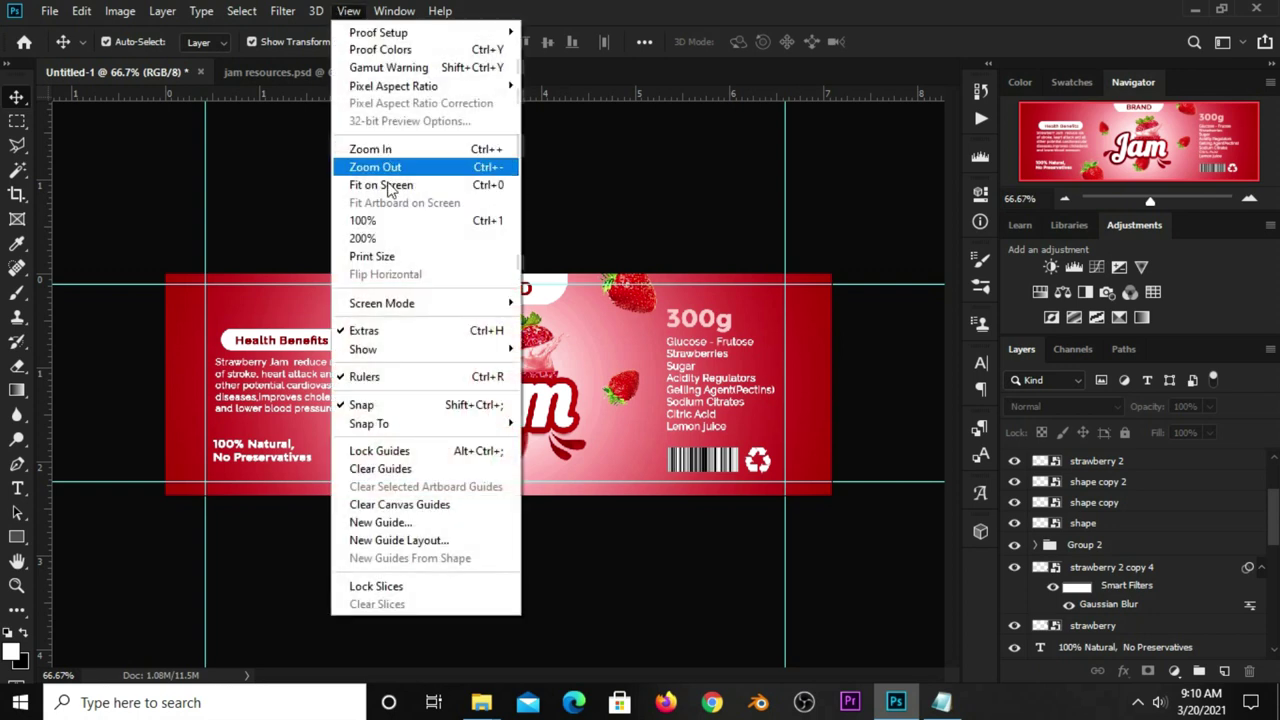
pyautogui.click(398, 470)
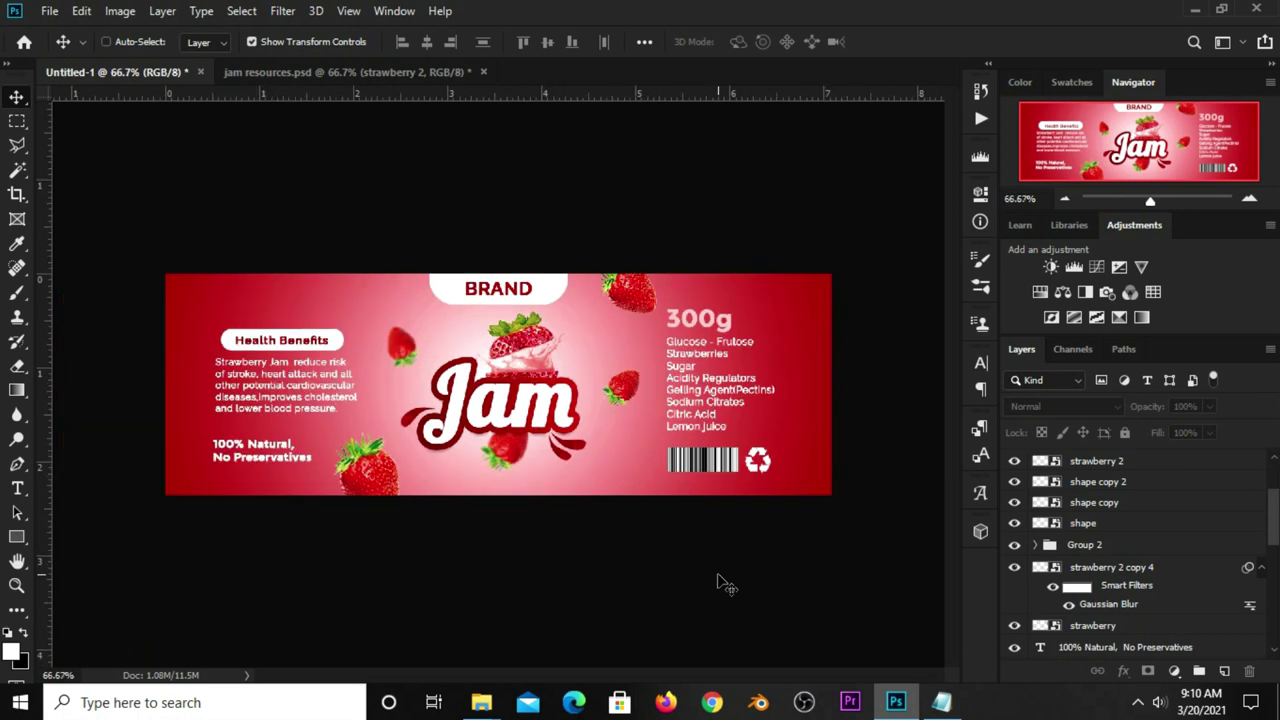
# Add an Exposure adjustment layer, then discard it by deleting its mask and the Exposure 2 layer.
pyautogui.click(1174, 672)
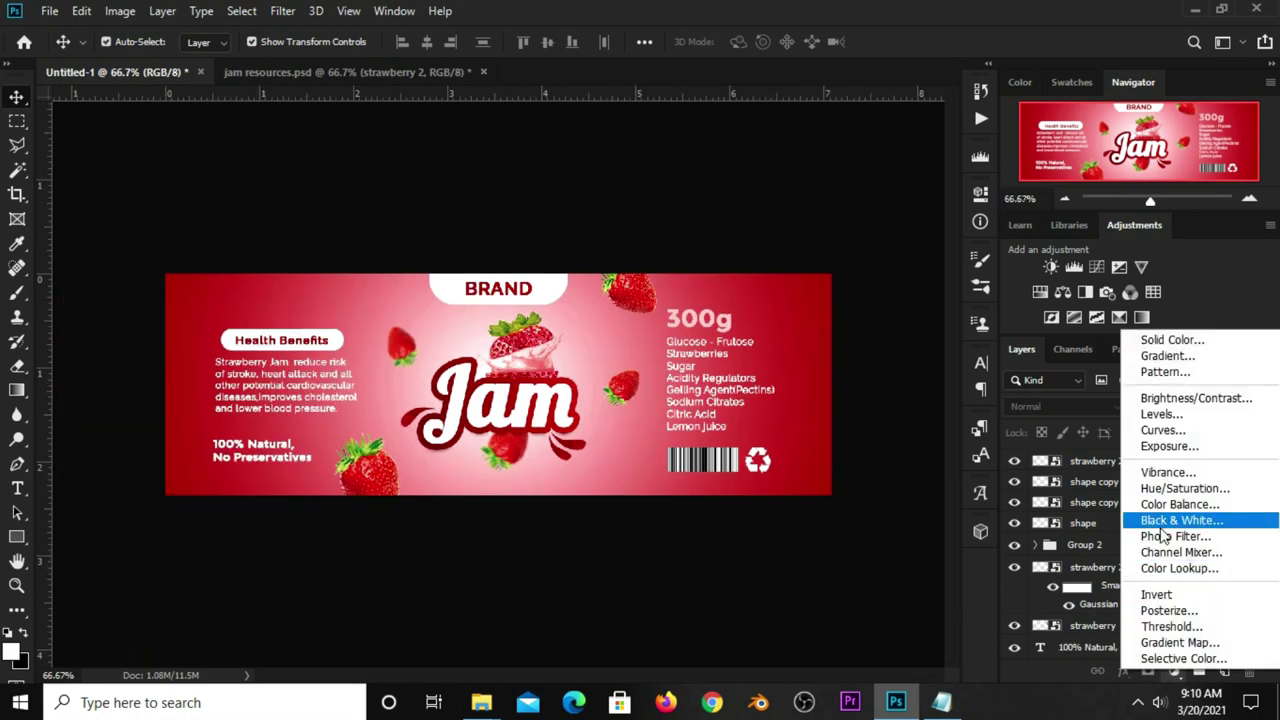
pyautogui.click(1180, 443)
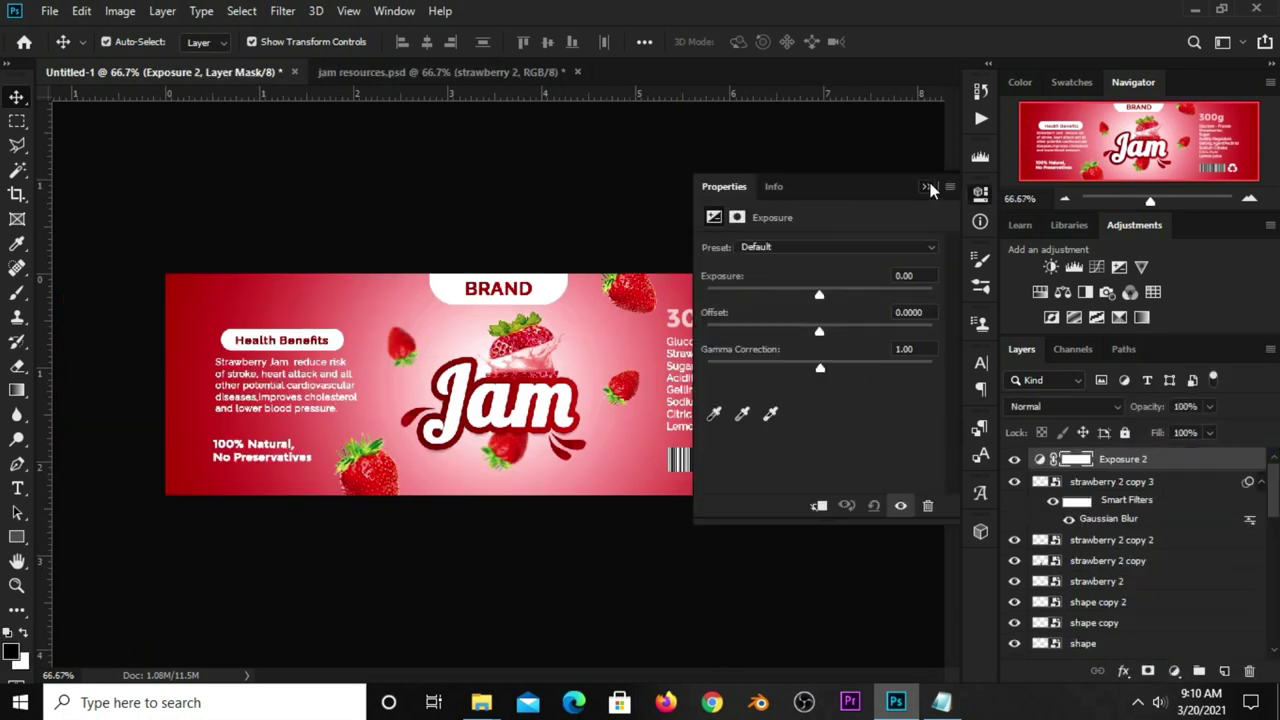
pyautogui.click(927, 188)
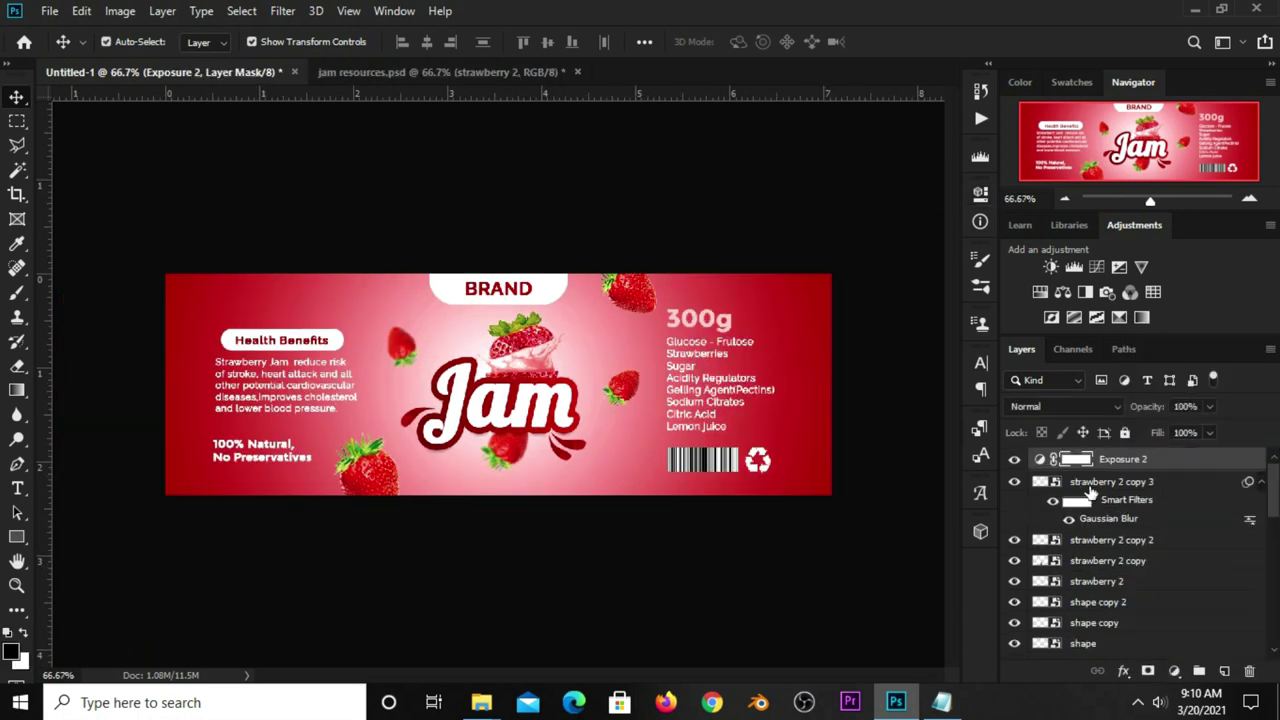
pyautogui.click(1248, 672)
pyautogui.click(552, 272)
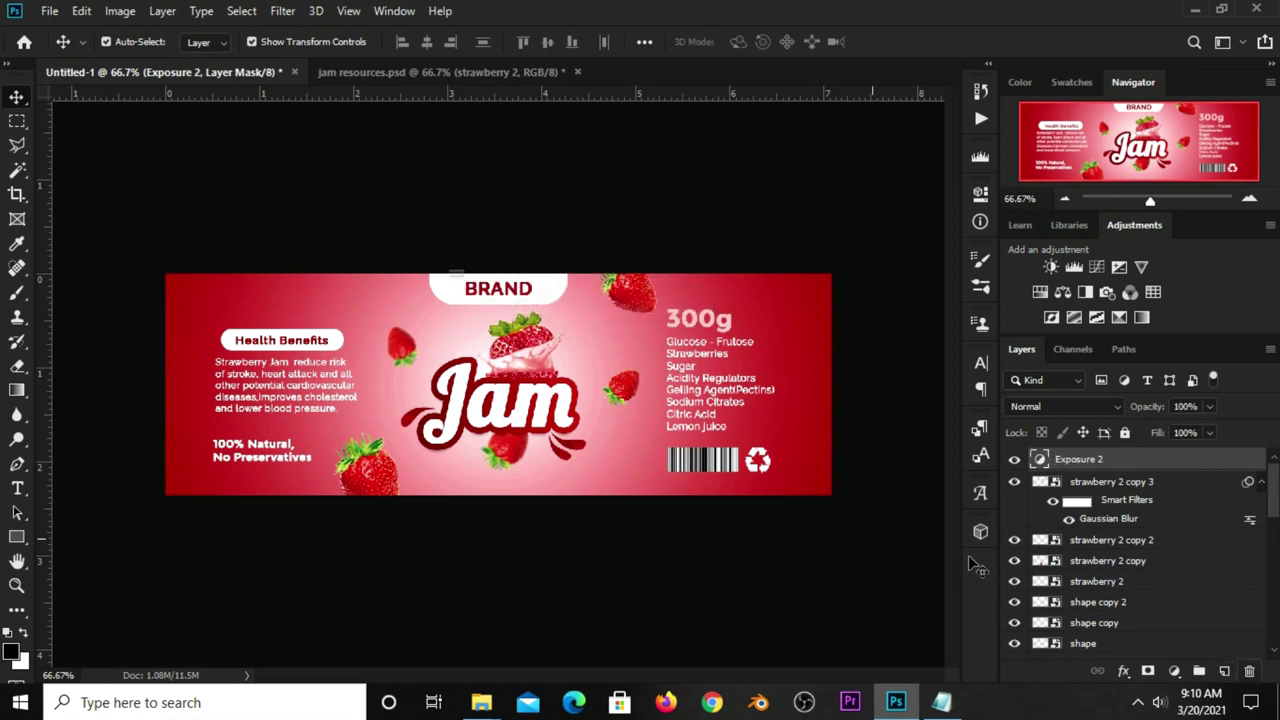
pyautogui.click(1248, 670)
pyautogui.click(552, 274)
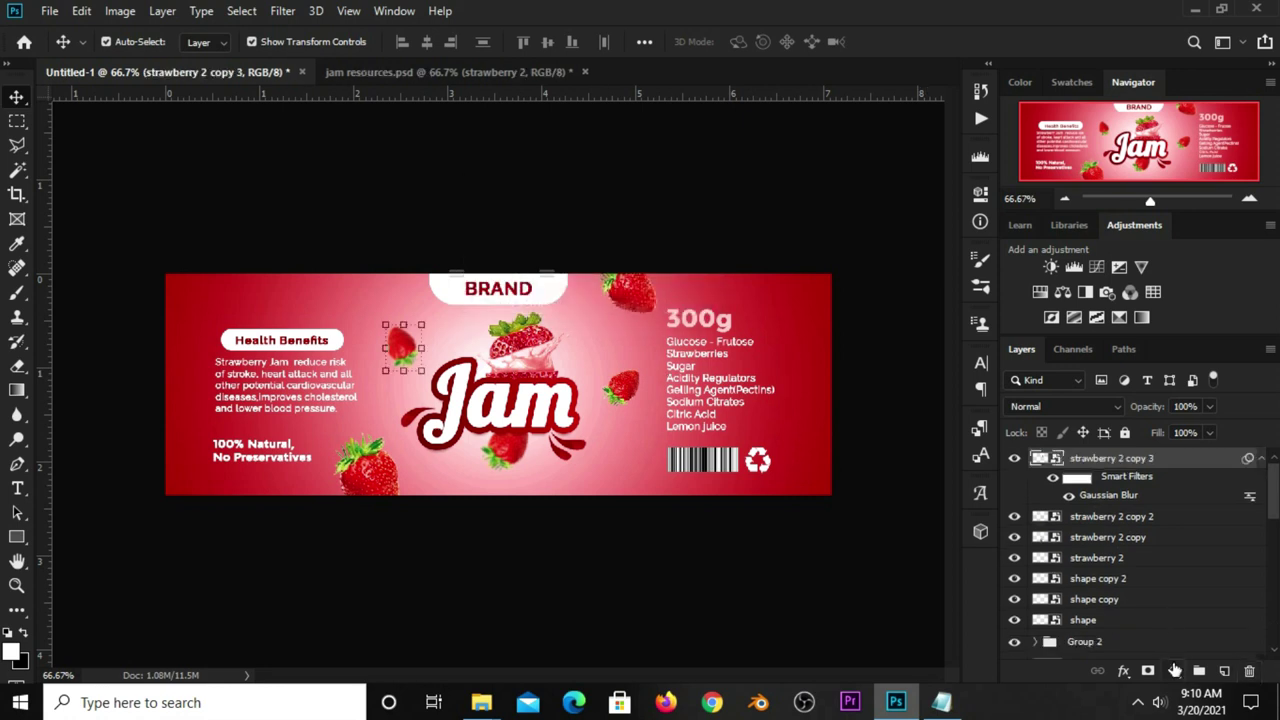
# Add a Curves layer with a lowered midpoint and raised upper point, then compare the label's before/after.
pyautogui.click(1175, 670)
pyautogui.click(1168, 425)
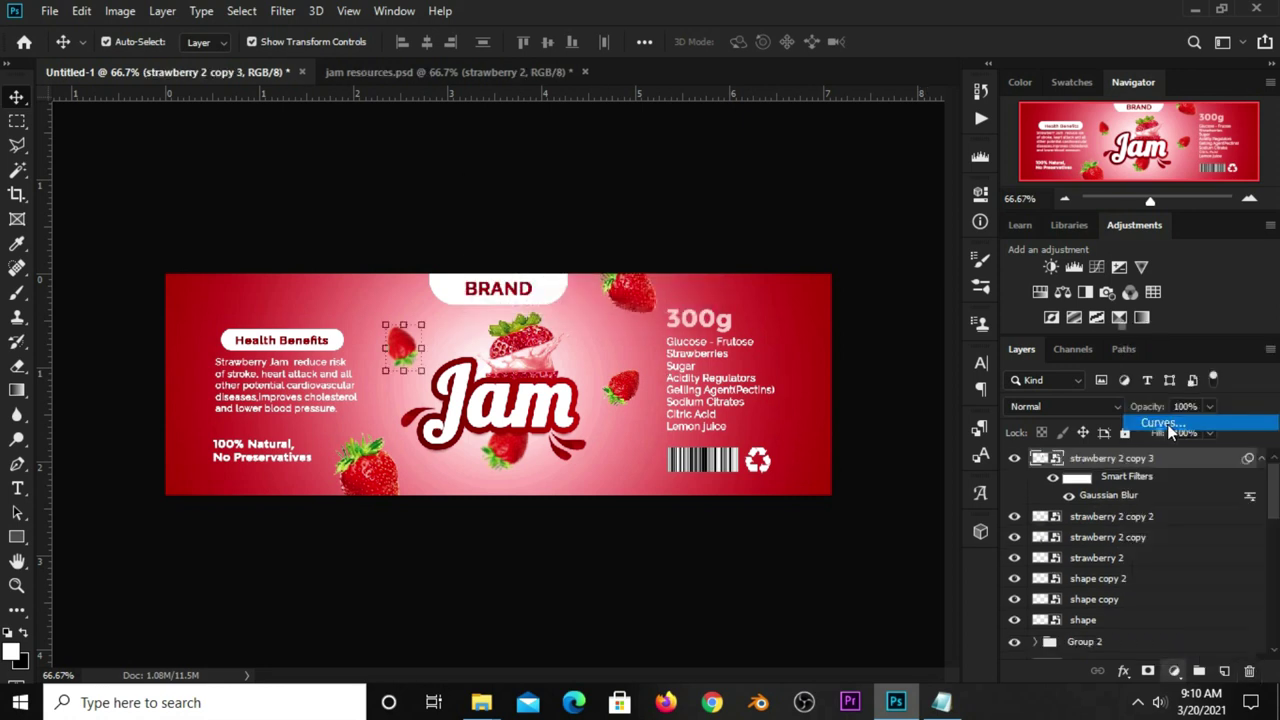
pyautogui.moveTo(828, 395); pyautogui.dragTo(832, 415)
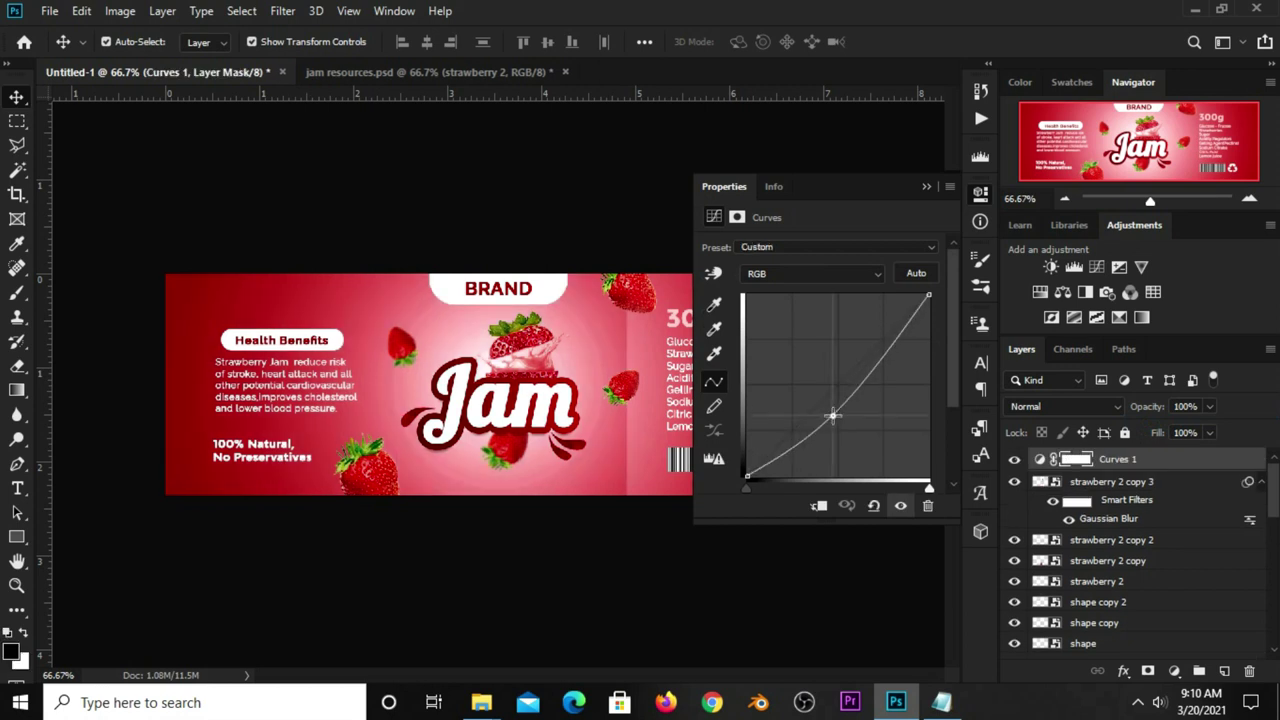
pyautogui.moveTo(892, 340); pyautogui.dragTo(889, 330)
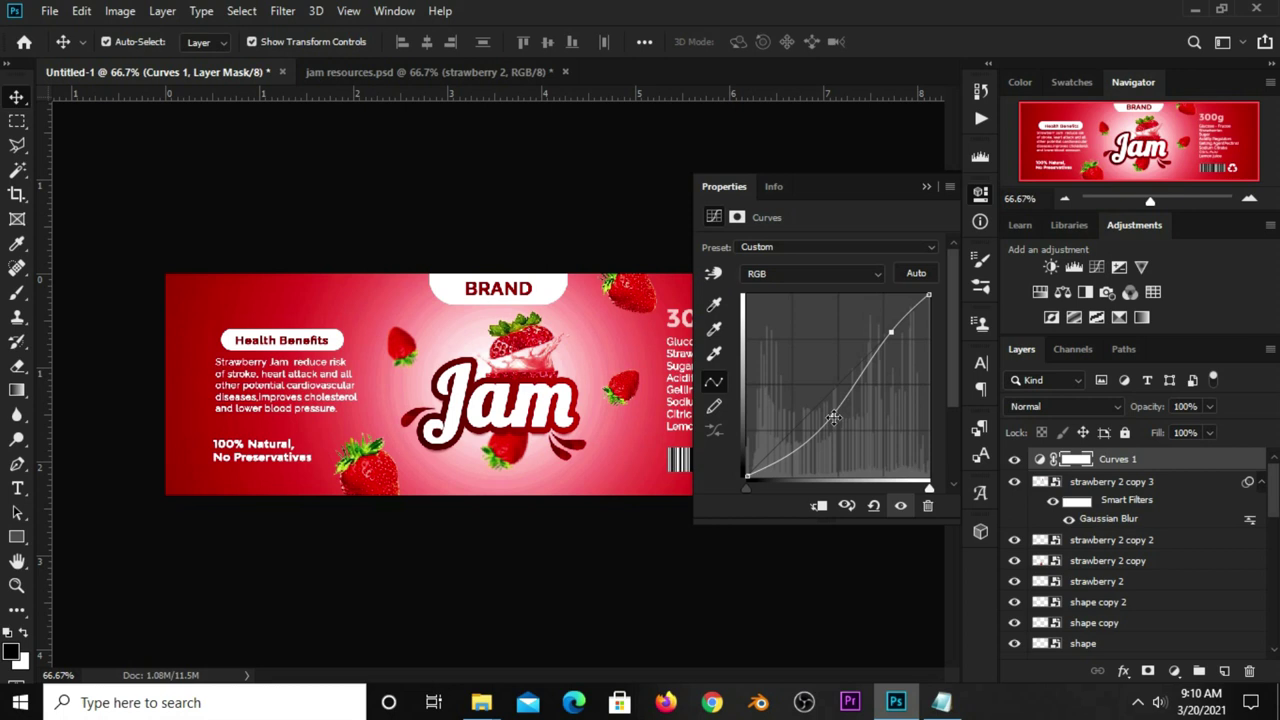
pyautogui.click(926, 186)
pyautogui.click(1013, 459)
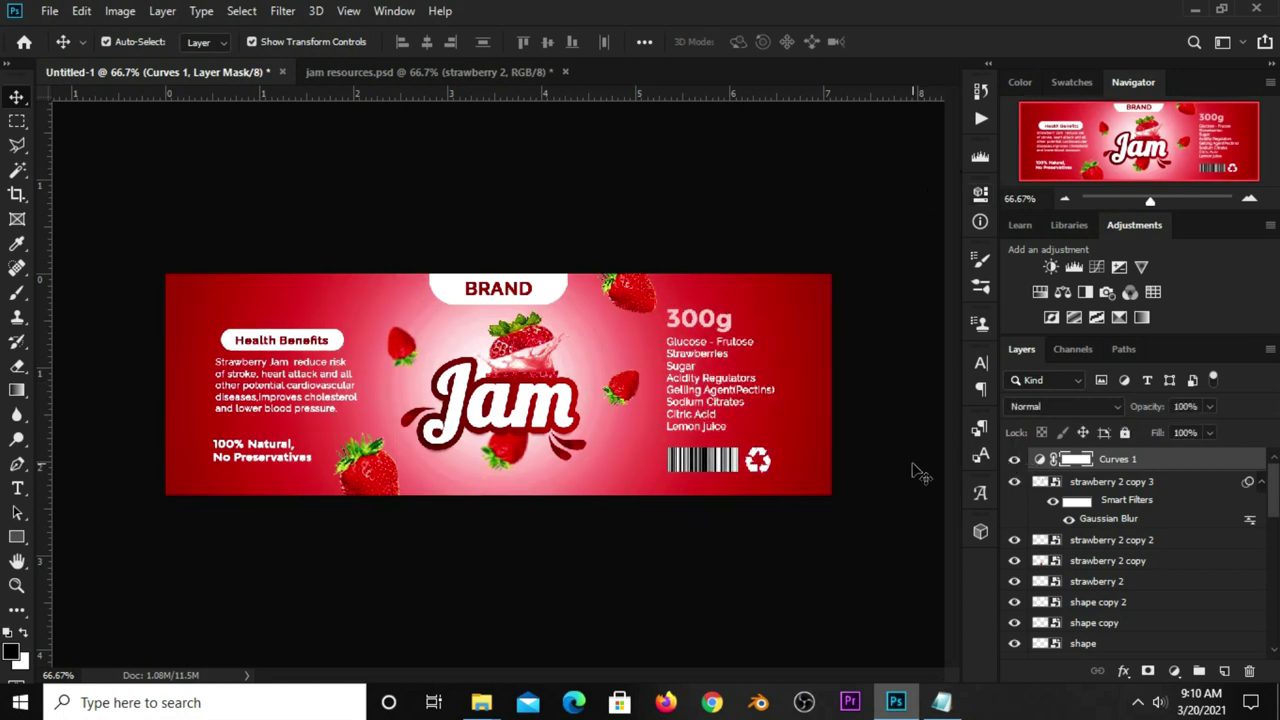
pyautogui.hotkey('ctrl', '0')
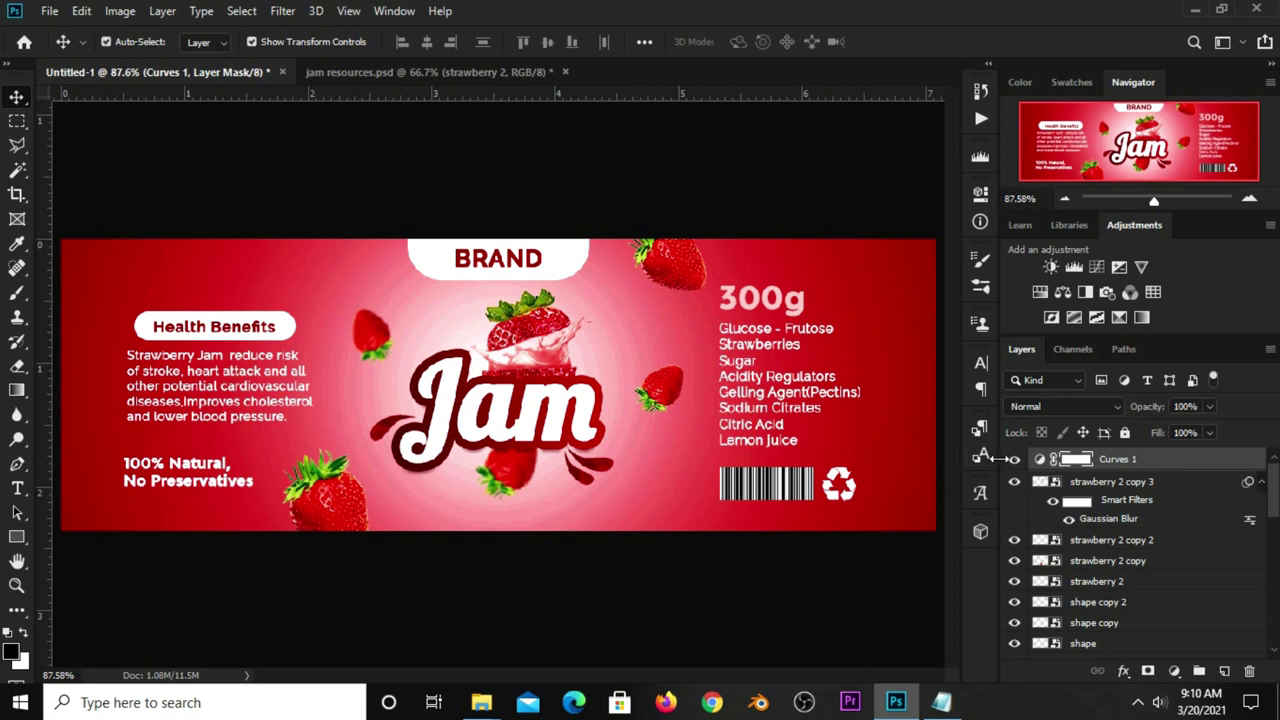
pyautogui.click(1013, 459)
pyautogui.click(1014, 462)
pyautogui.click(757, 582)
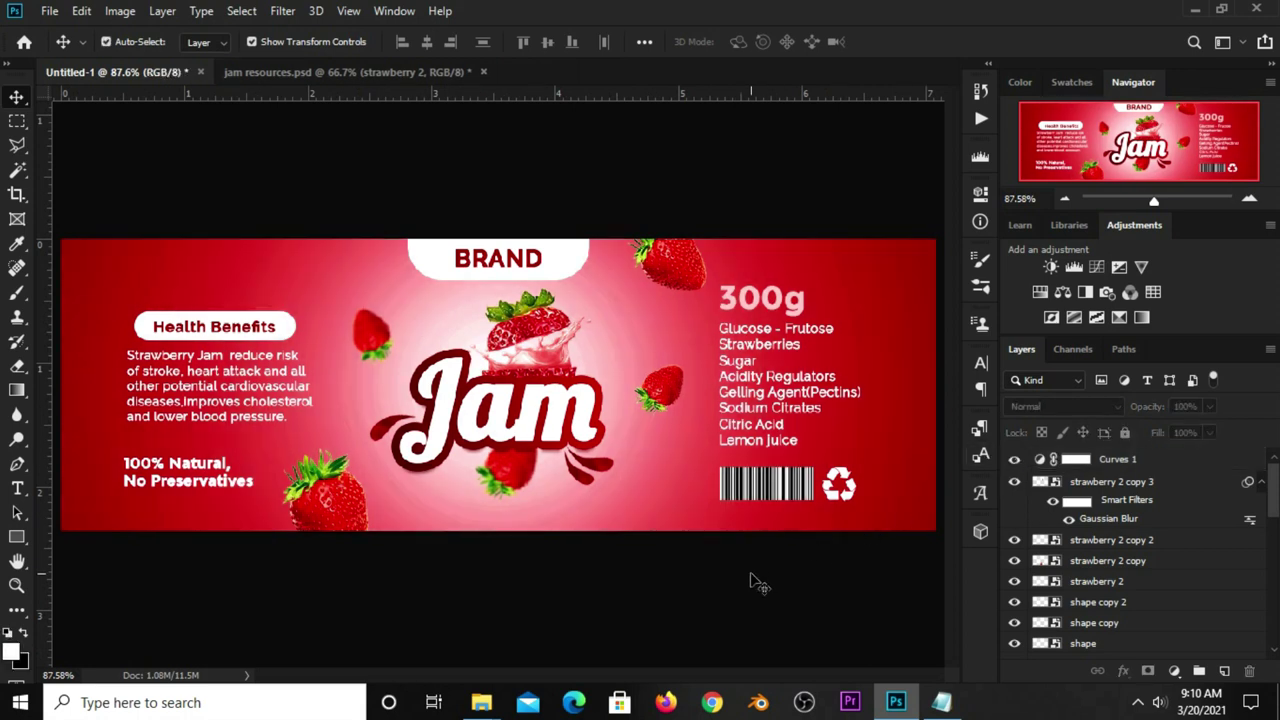